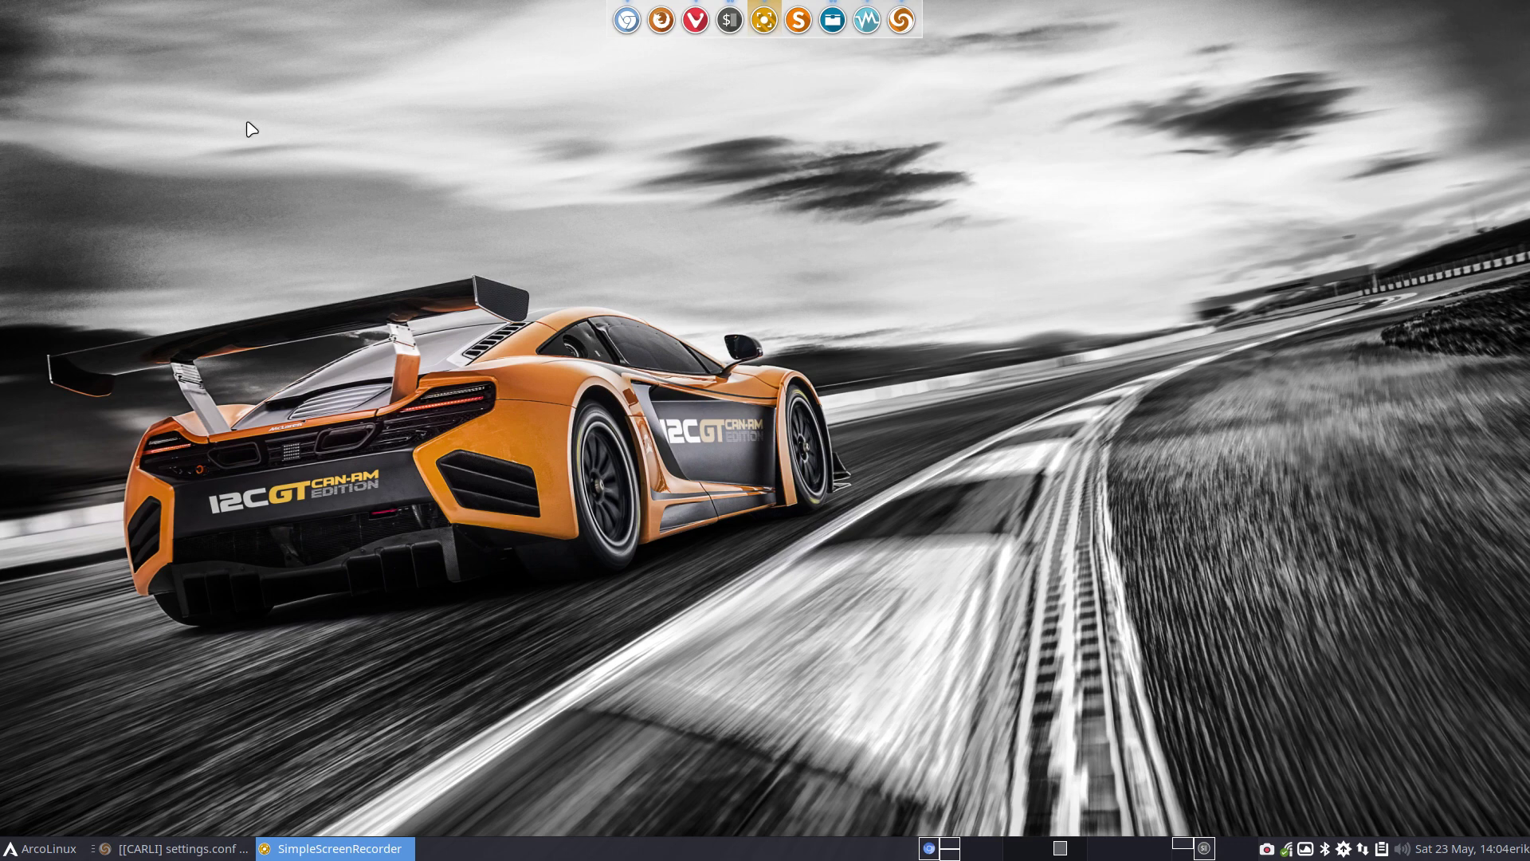
# Open a file manager window and go to the CARLI/carli-calamares-config/etc/calamares folder
pyautogui.rightClick(269, 152)
pyautogui.click(308, 167)
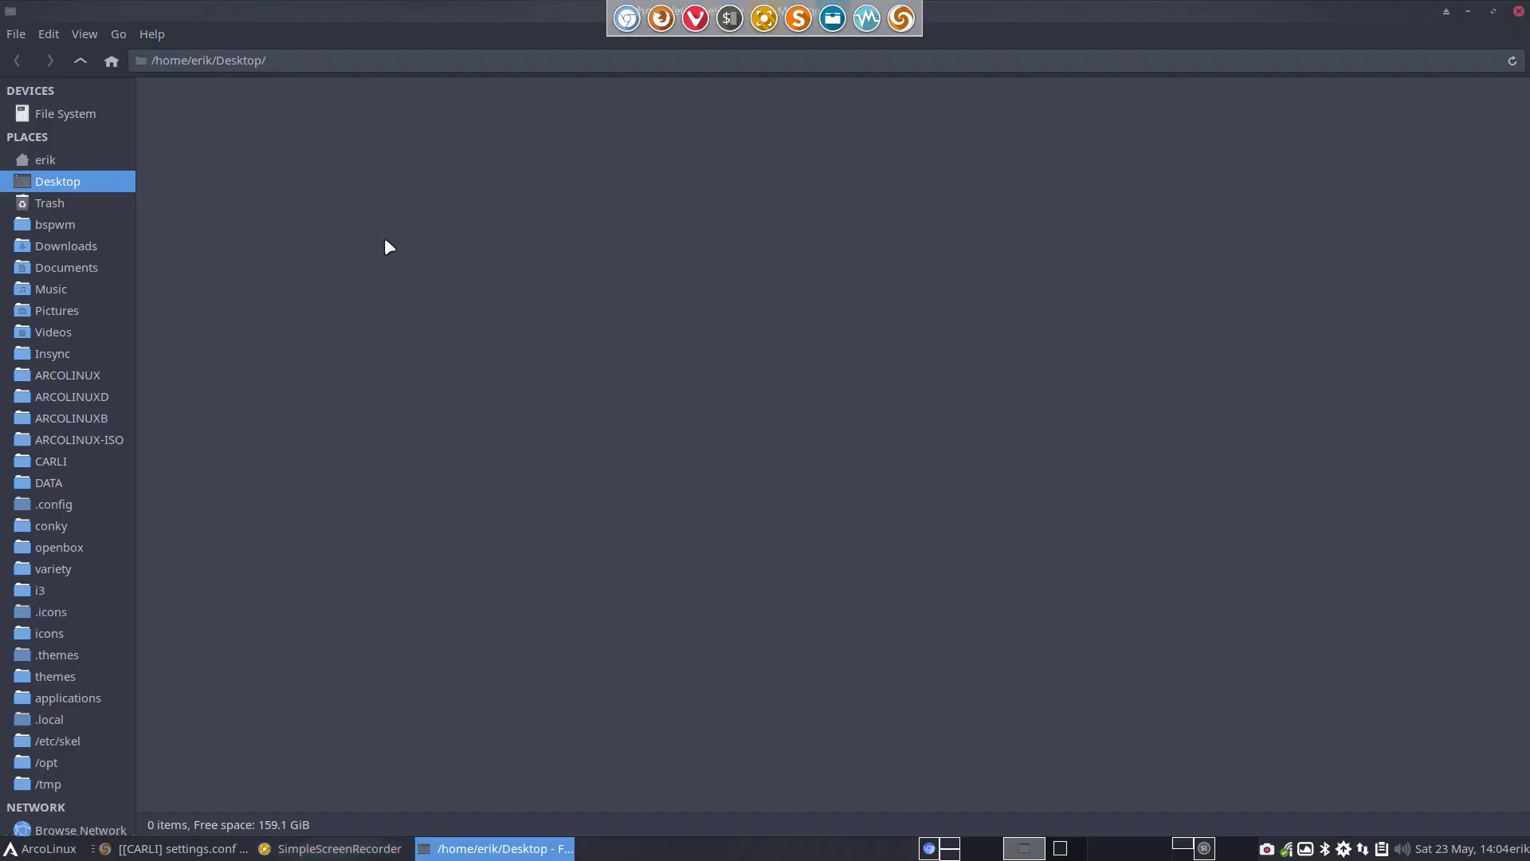
pyautogui.click(69, 466)
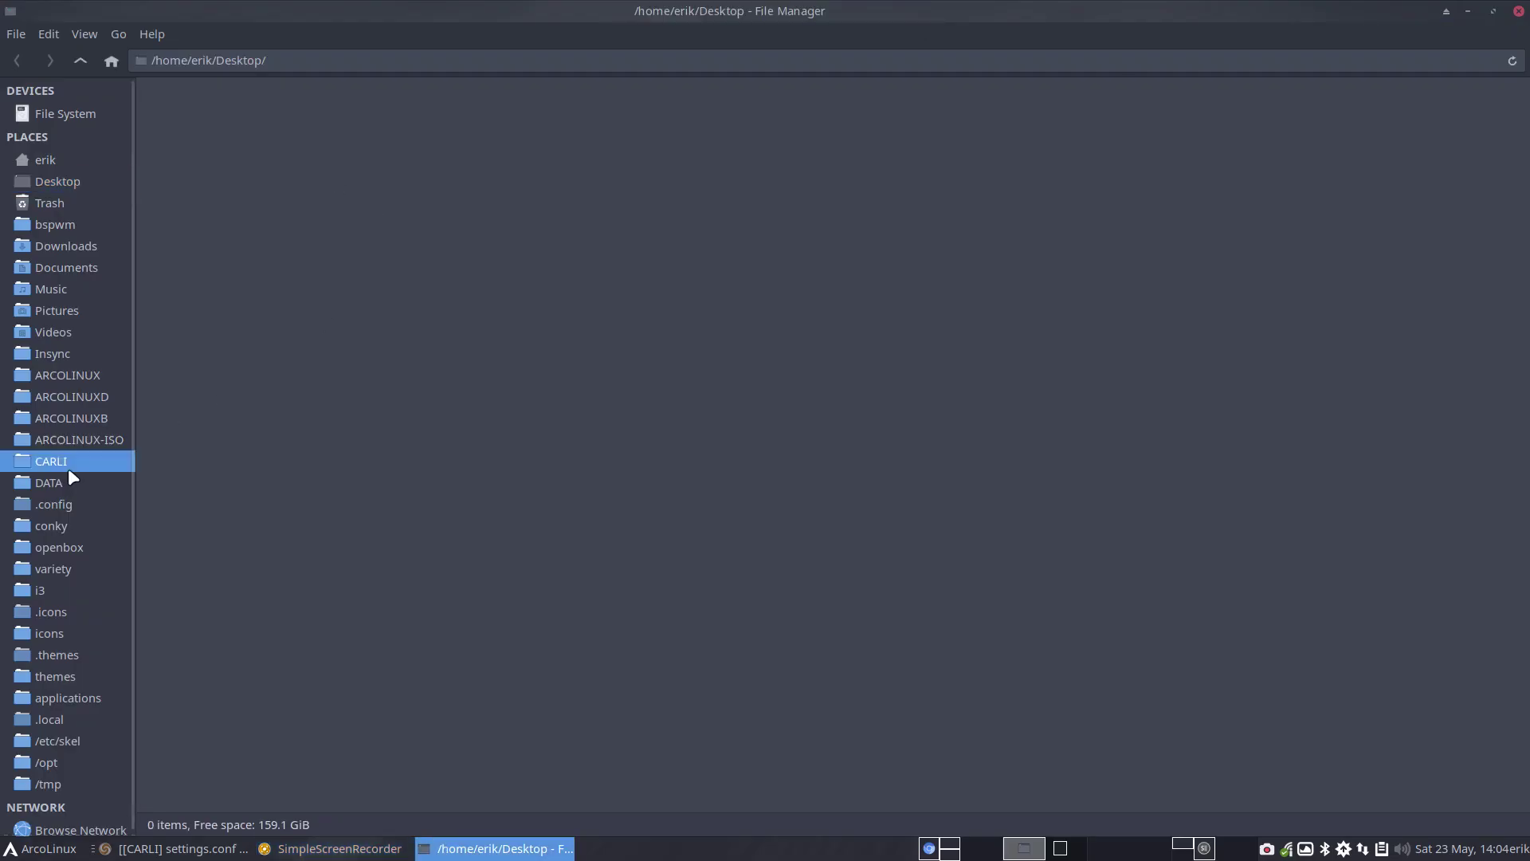
pyautogui.doubleClick(781, 118)
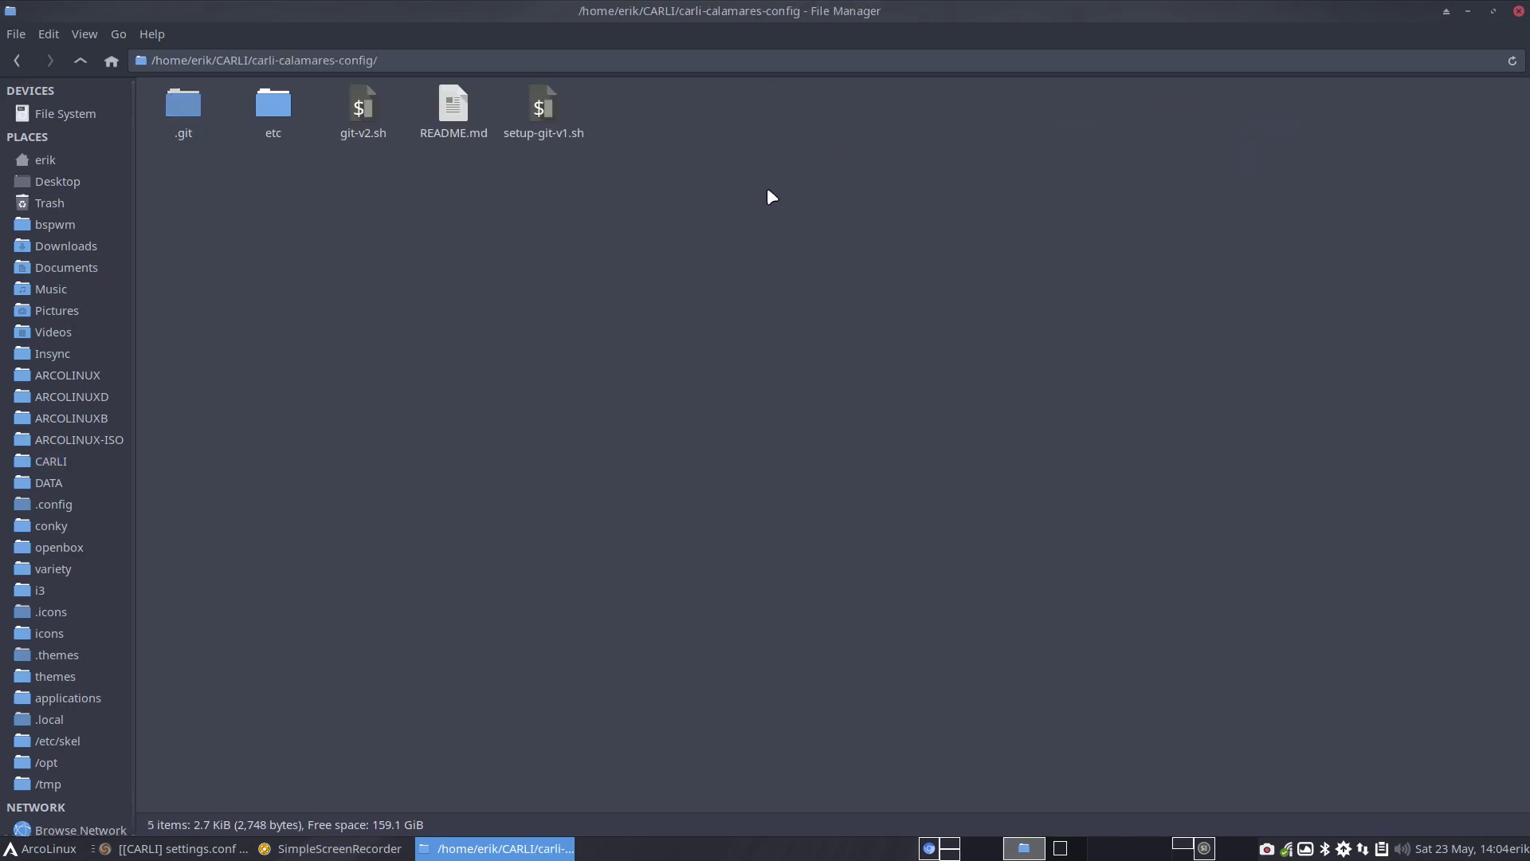
pyautogui.doubleClick(275, 105)
pyautogui.doubleClick(157, 110)
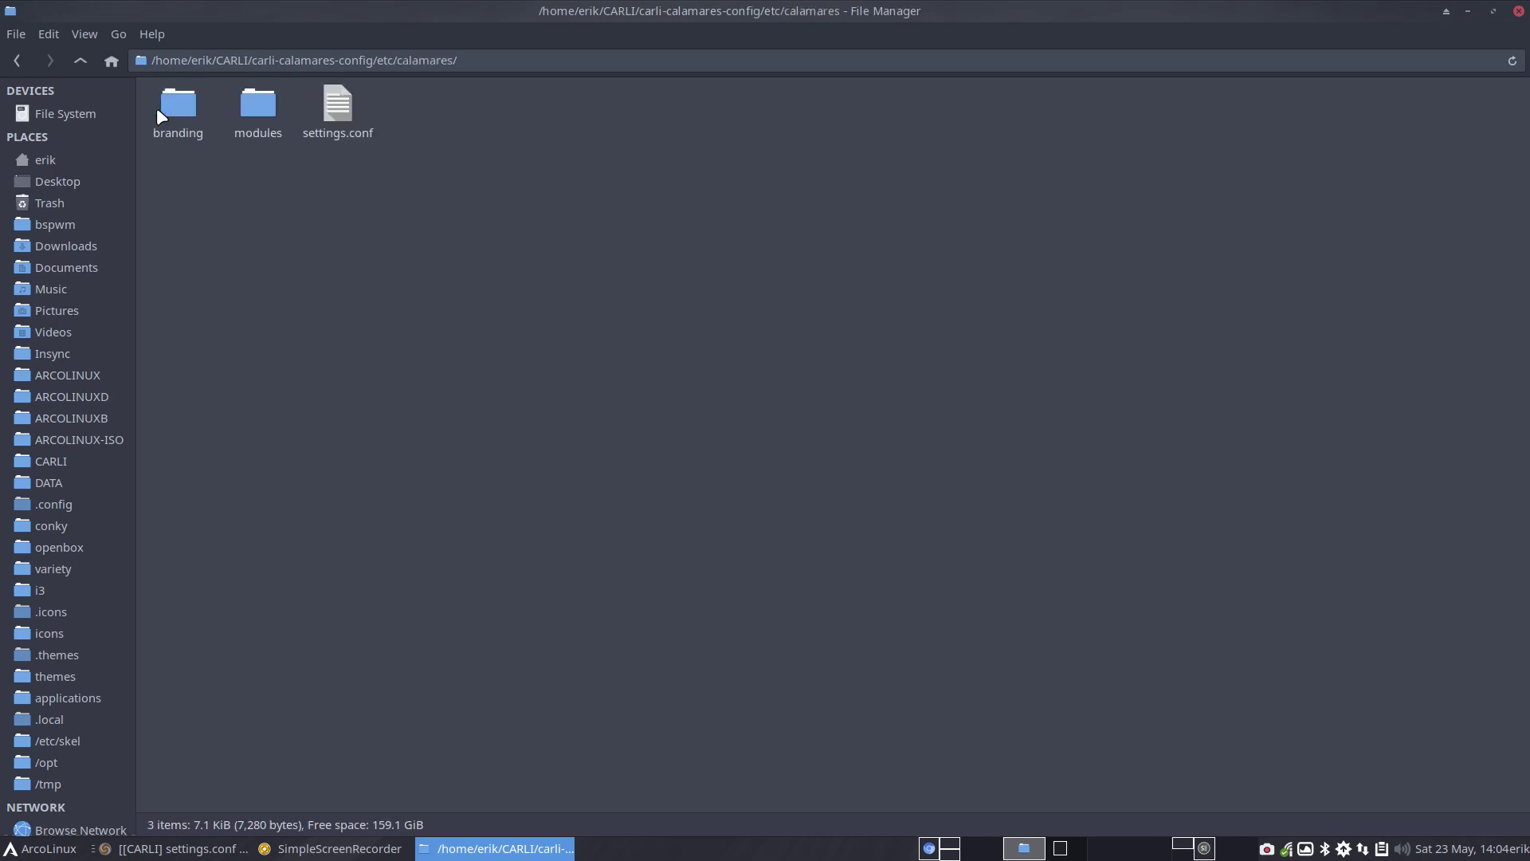
# Open settings.conf, review the show and exec module lists in its sequence section, and close the file
pyautogui.click(335, 121)
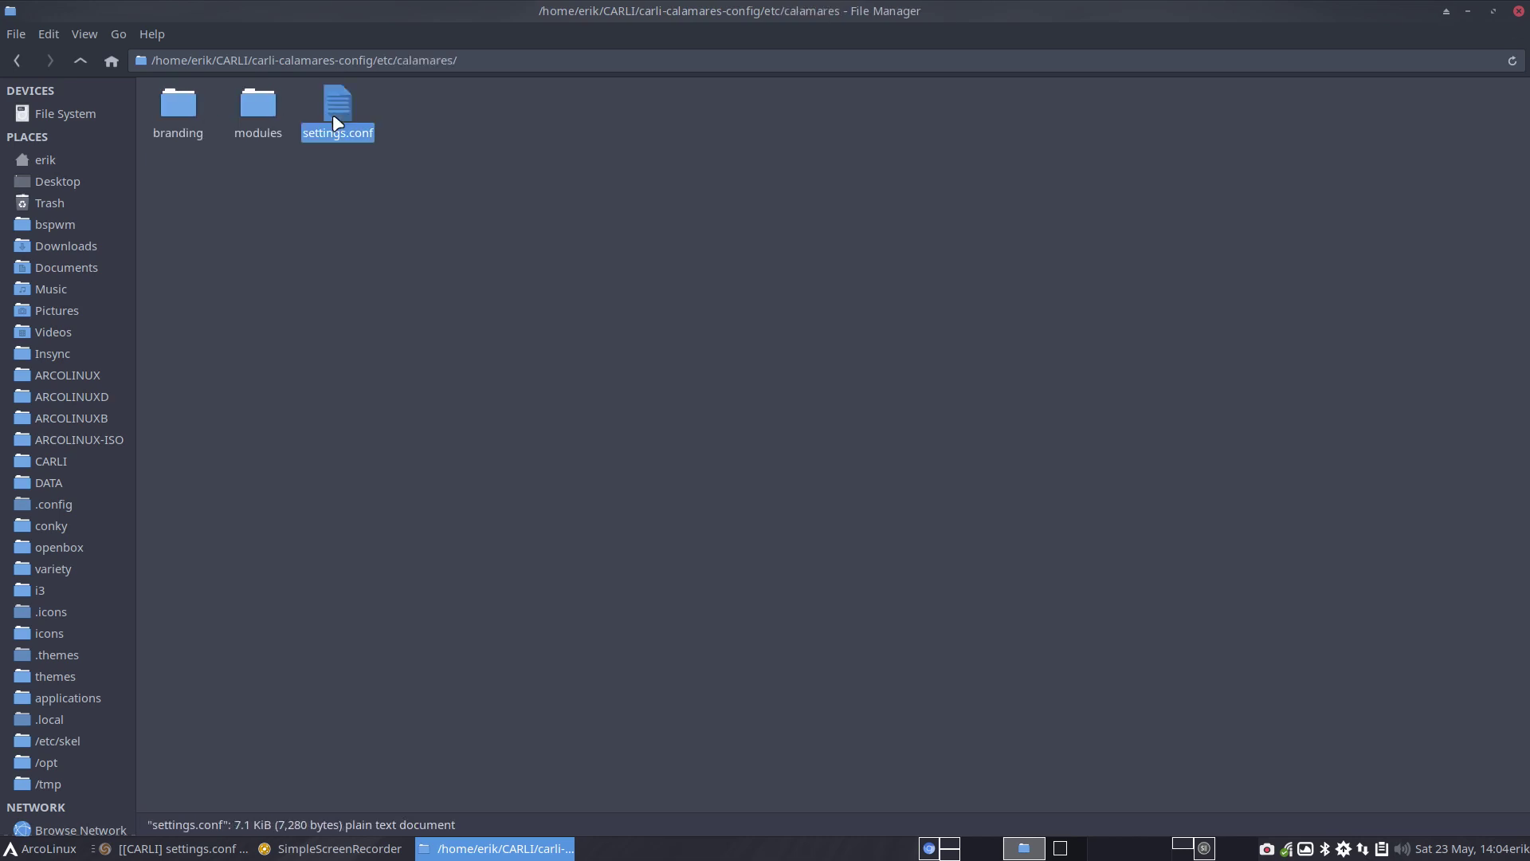
pyautogui.doubleClick(336, 121)
pyautogui.scroll(-5, 359, 255)
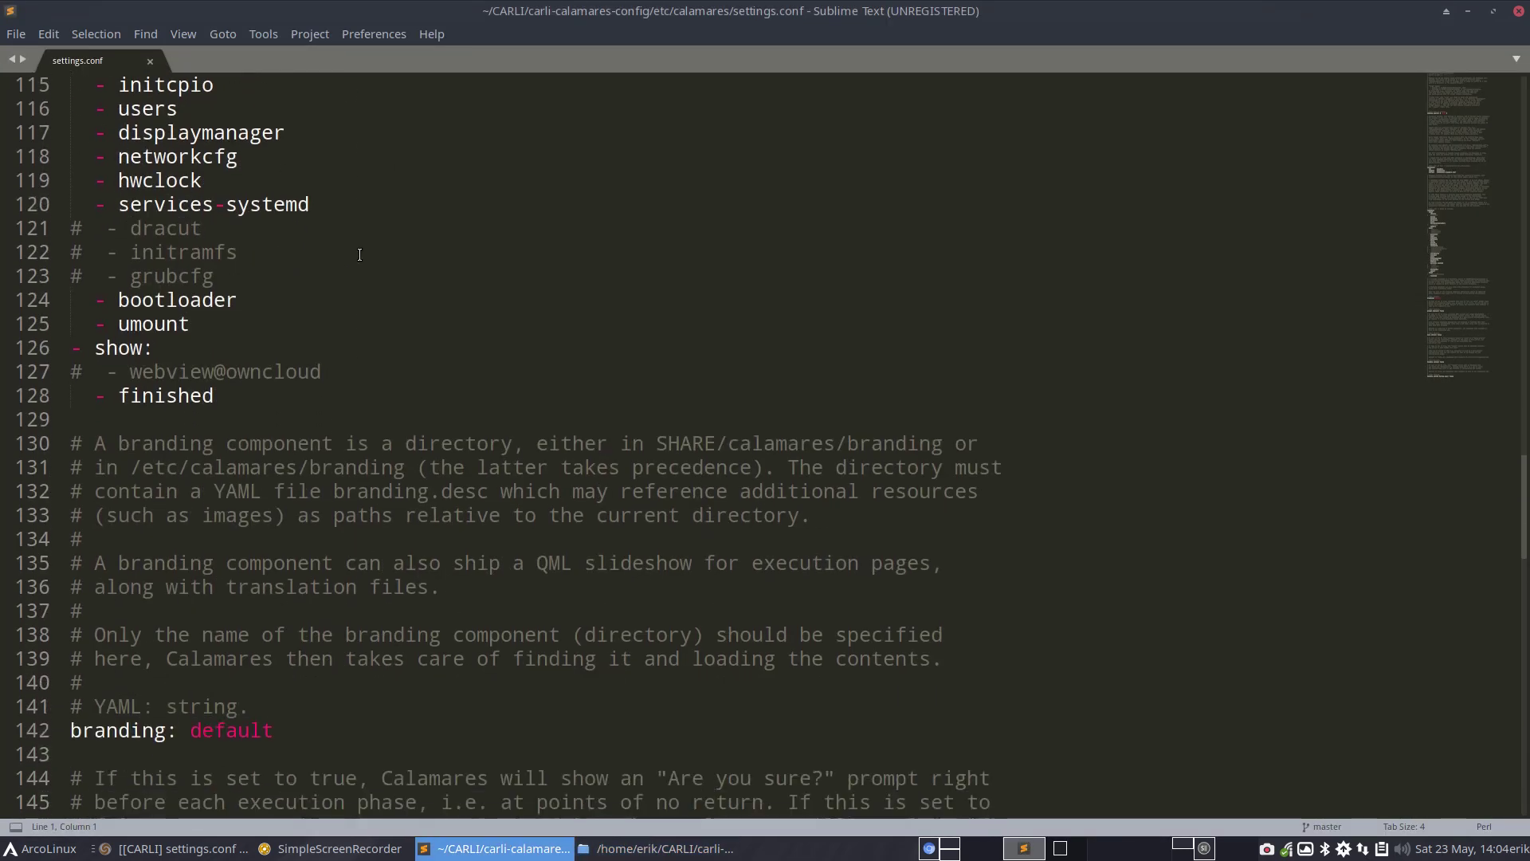
pyautogui.scroll(10, 360, 254)
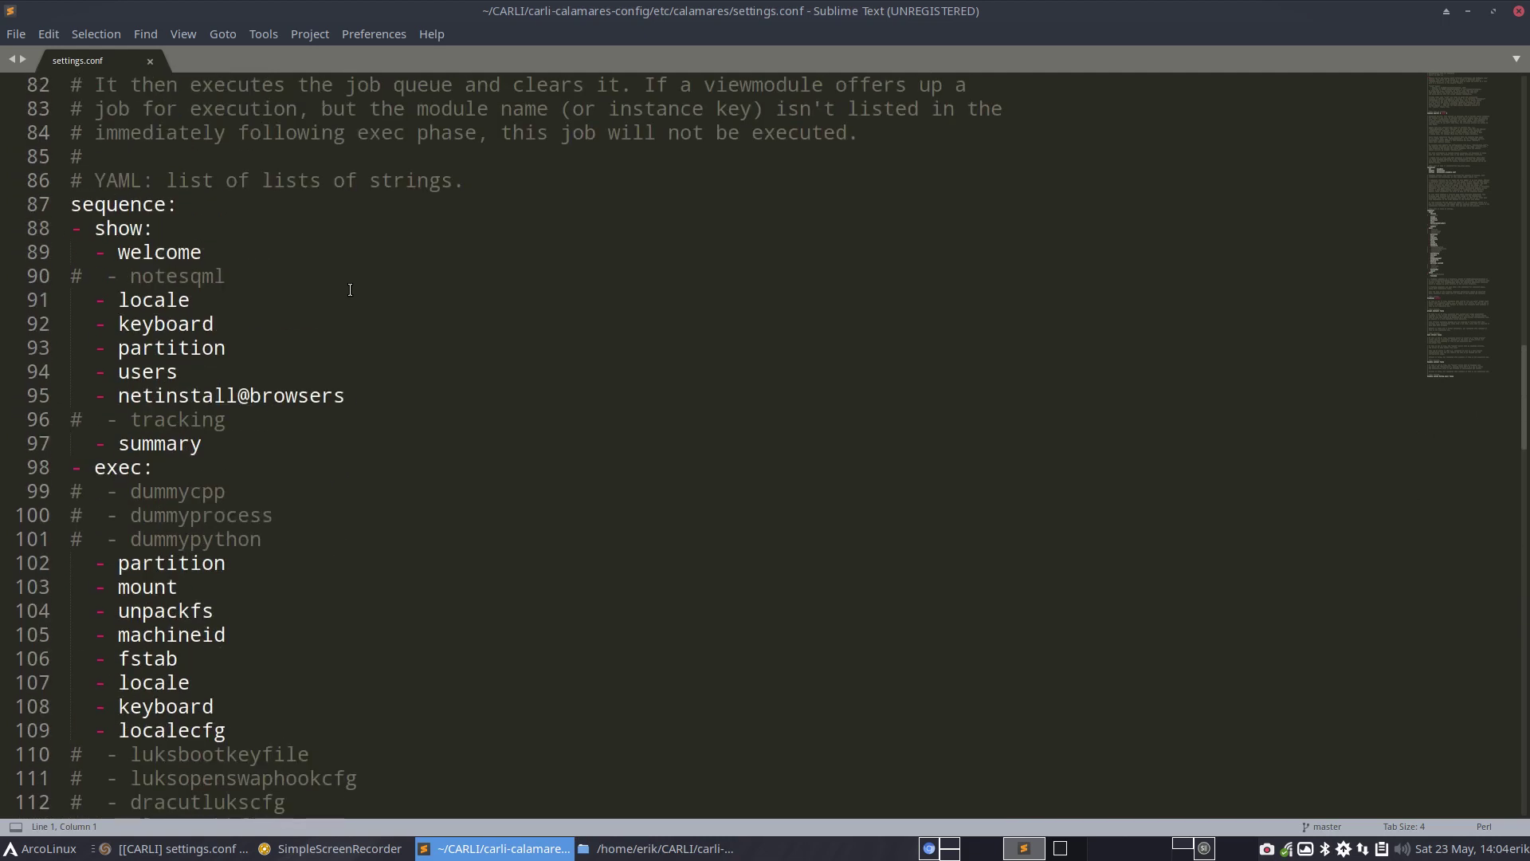
pyautogui.scroll(-4, 350, 289)
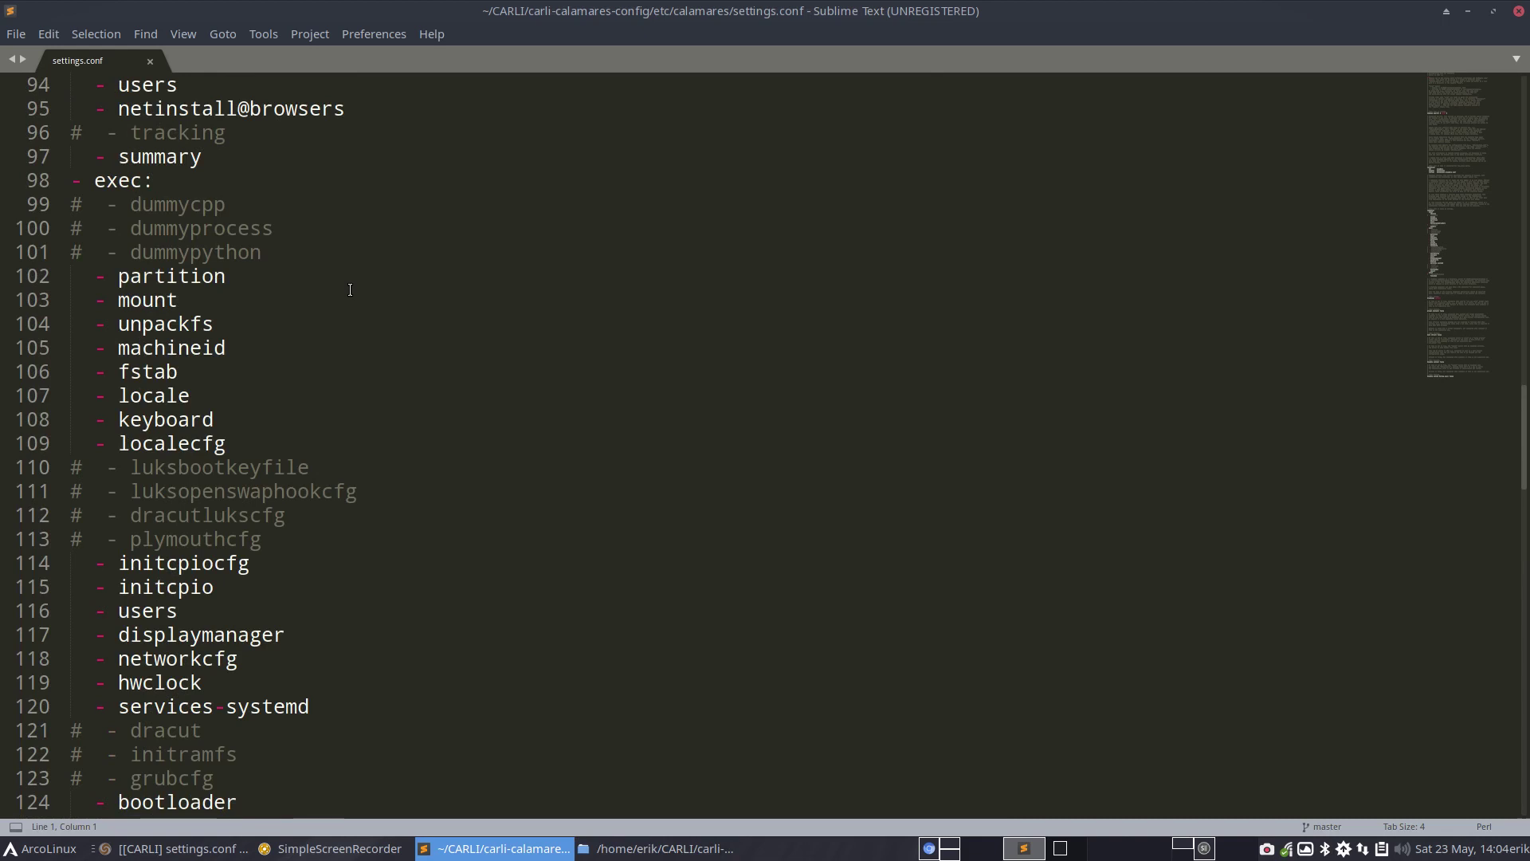
pyautogui.click(1519, 12)
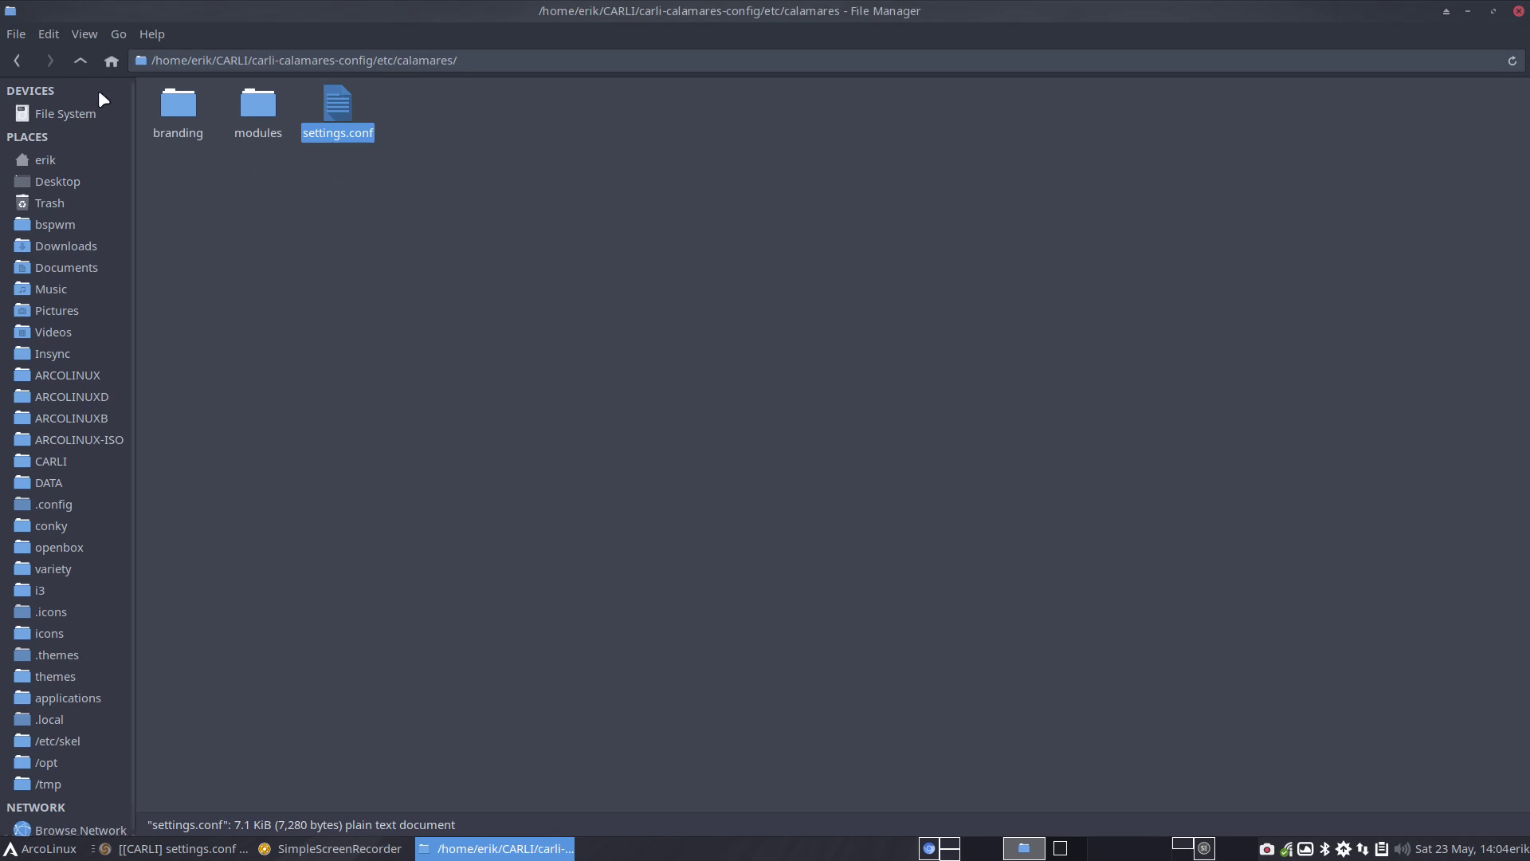
# Start a new file comparison in Meld with settings.conf from carli-calamares-config/etc/calamares as the first file
pyautogui.click(79, 61)
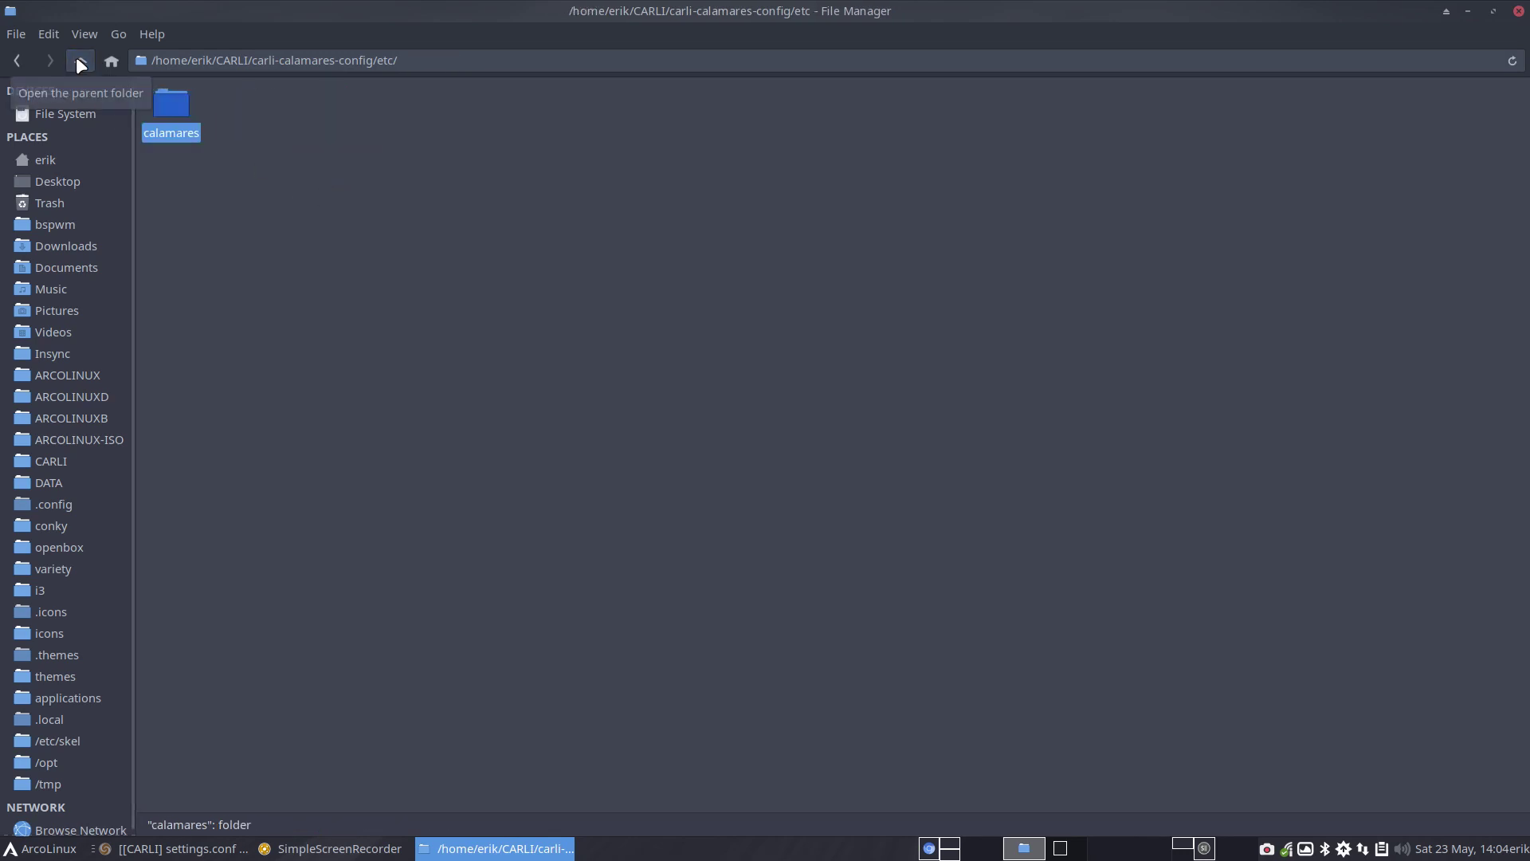
pyautogui.doubleClick(164, 108)
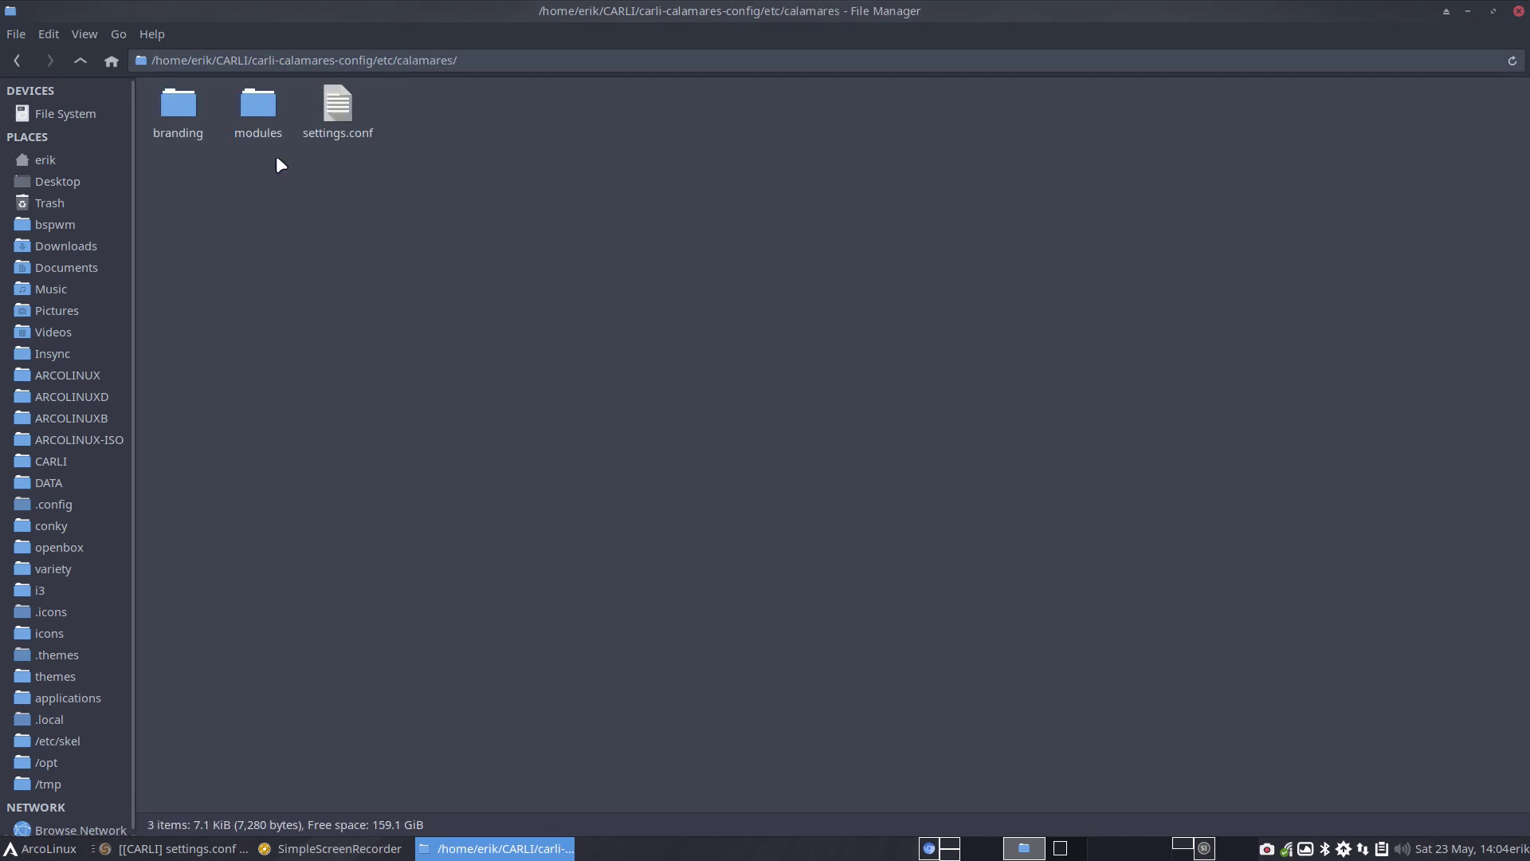
pyautogui.click(339, 105)
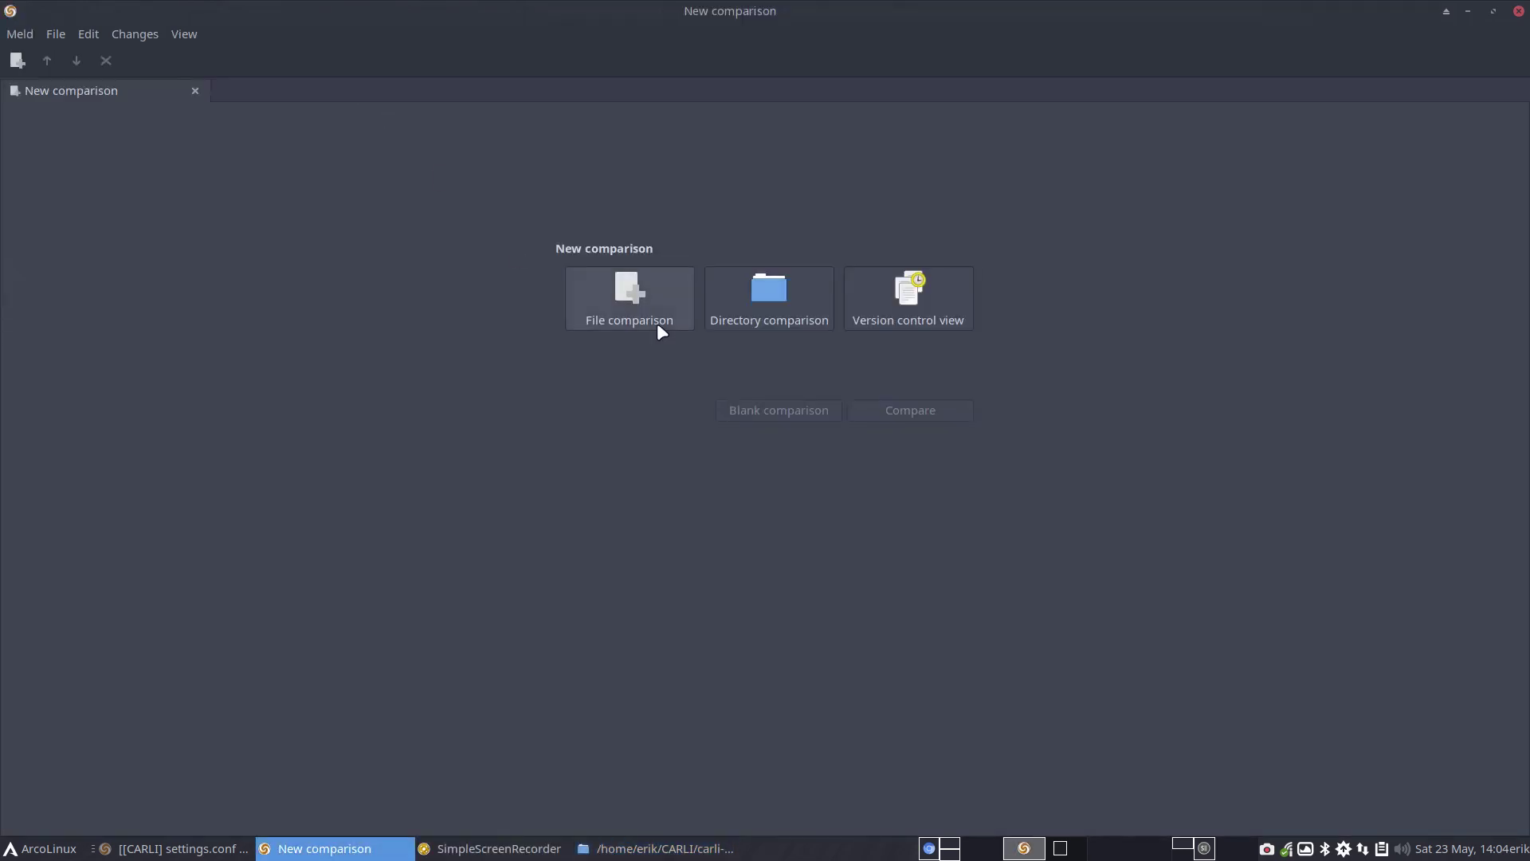
pyautogui.click(650, 307)
pyautogui.moveTo(686, 11); pyautogui.dragTo(853, 304)
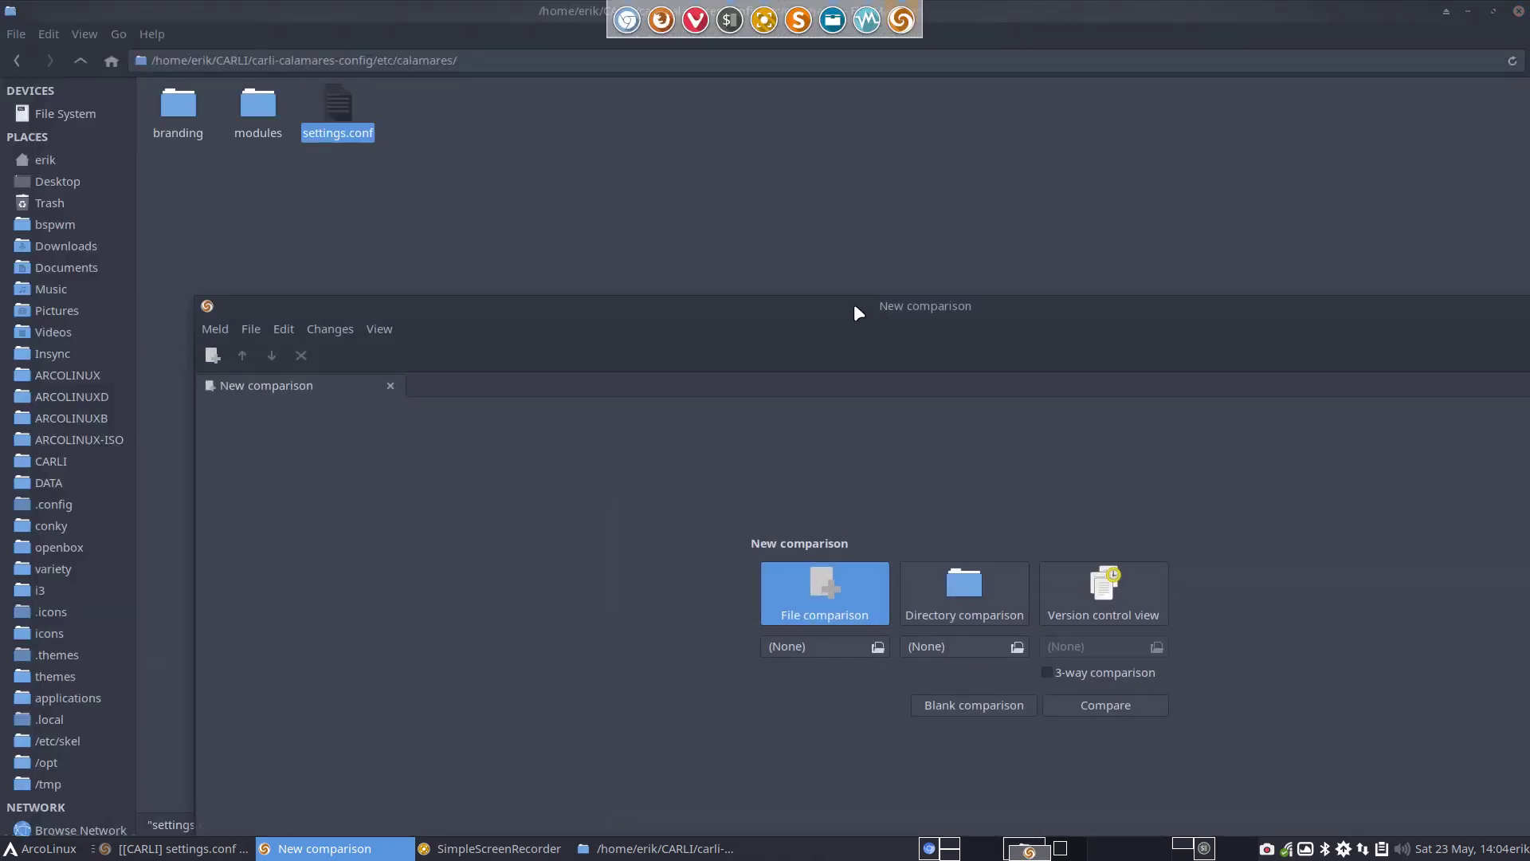
pyautogui.moveTo(478, 11); pyautogui.dragTo(2, 276)
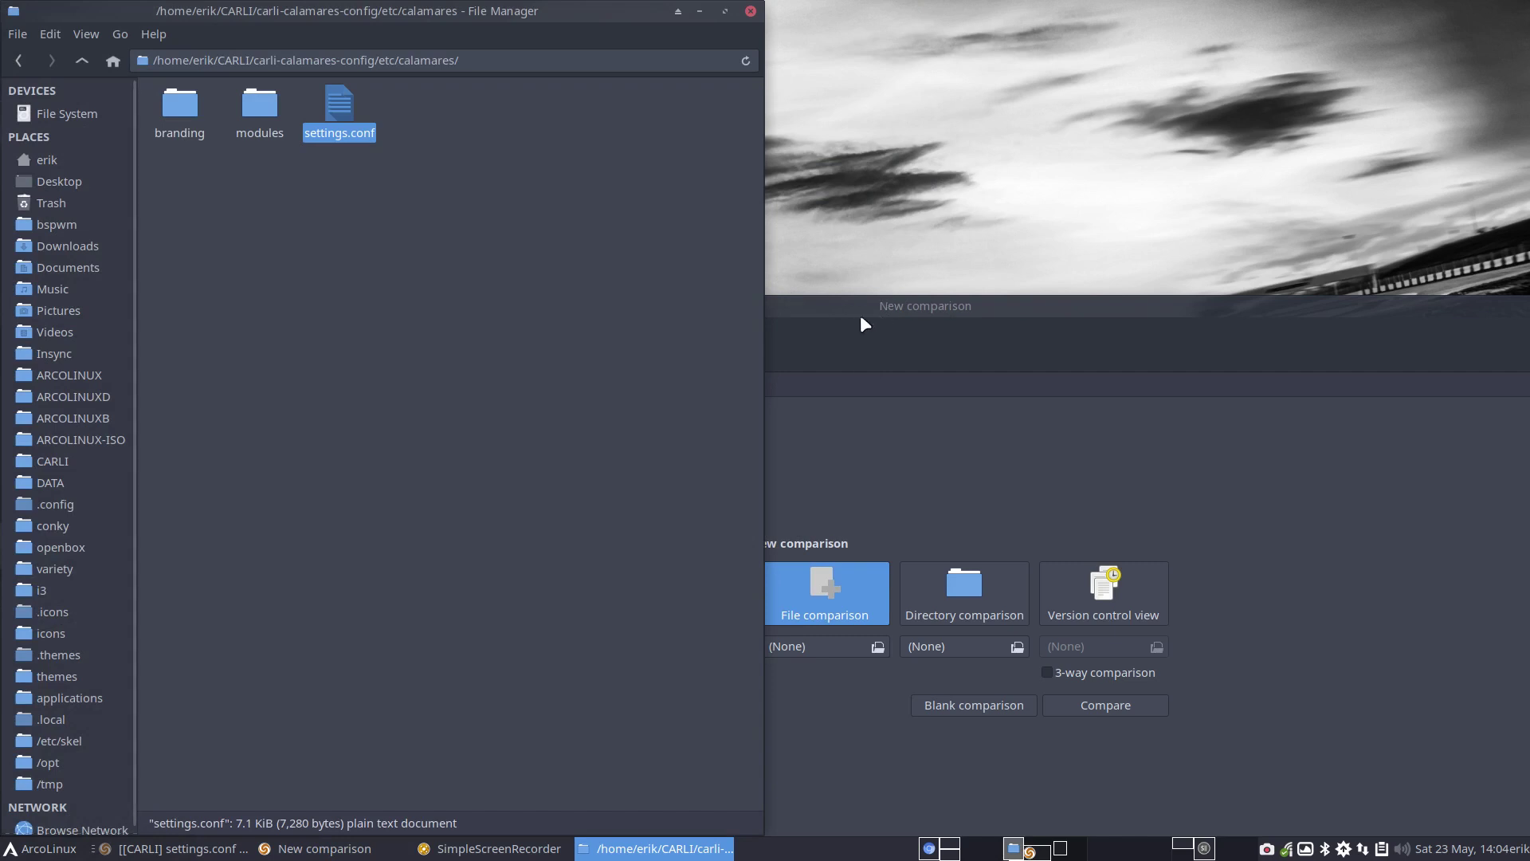
pyautogui.moveTo(859, 314); pyautogui.dragTo(866, 206)
pyautogui.moveTo(326, 111); pyautogui.dragTo(792, 543)
# Choose settings.conf from Downloads/calamares-3.2.24 as the second file and run the comparison
pyautogui.click(963, 544)
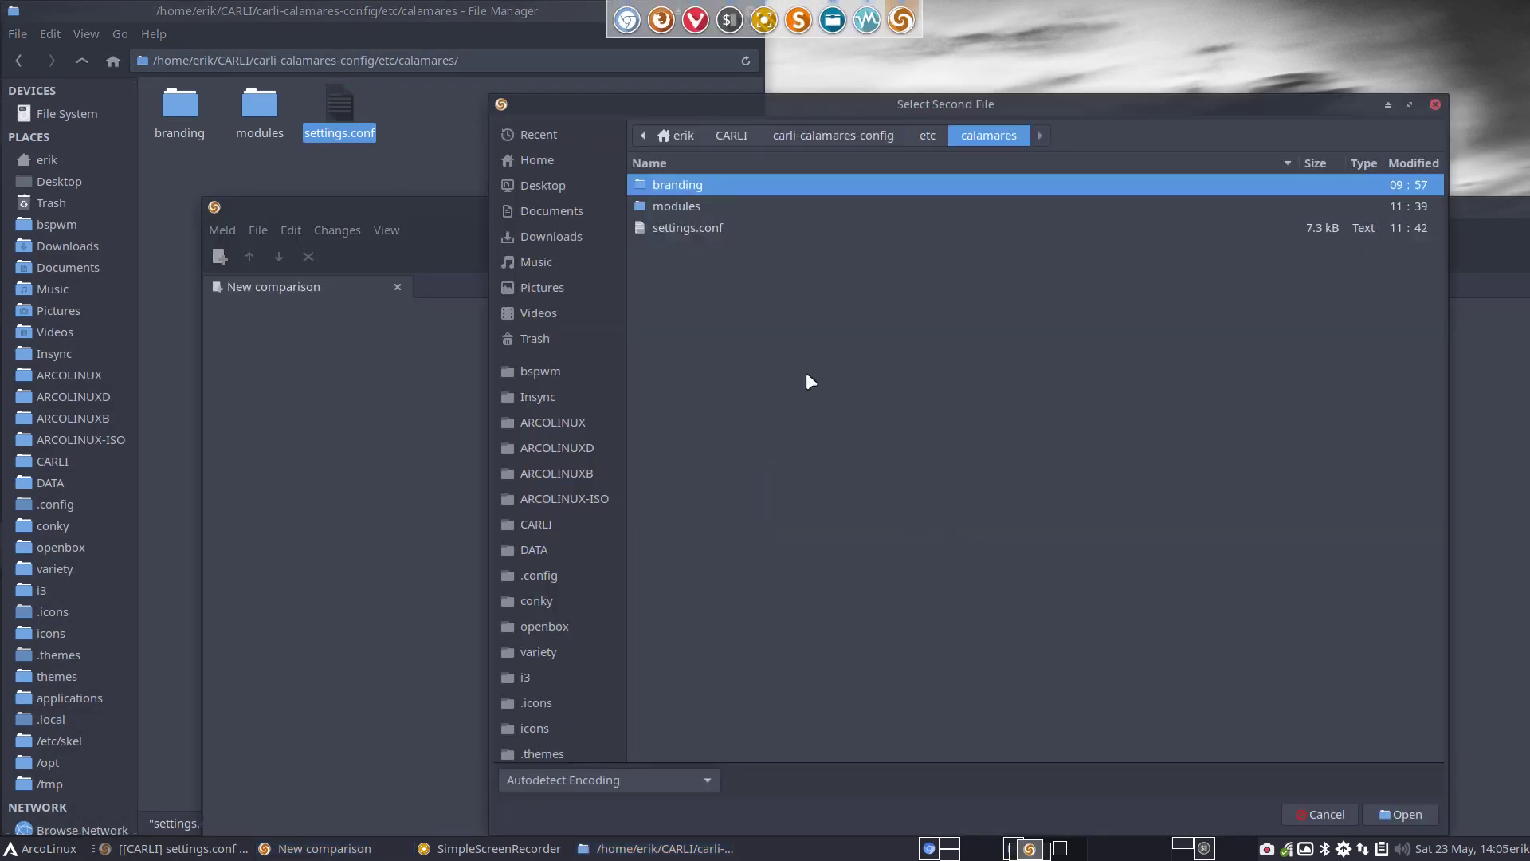
pyautogui.click(567, 235)
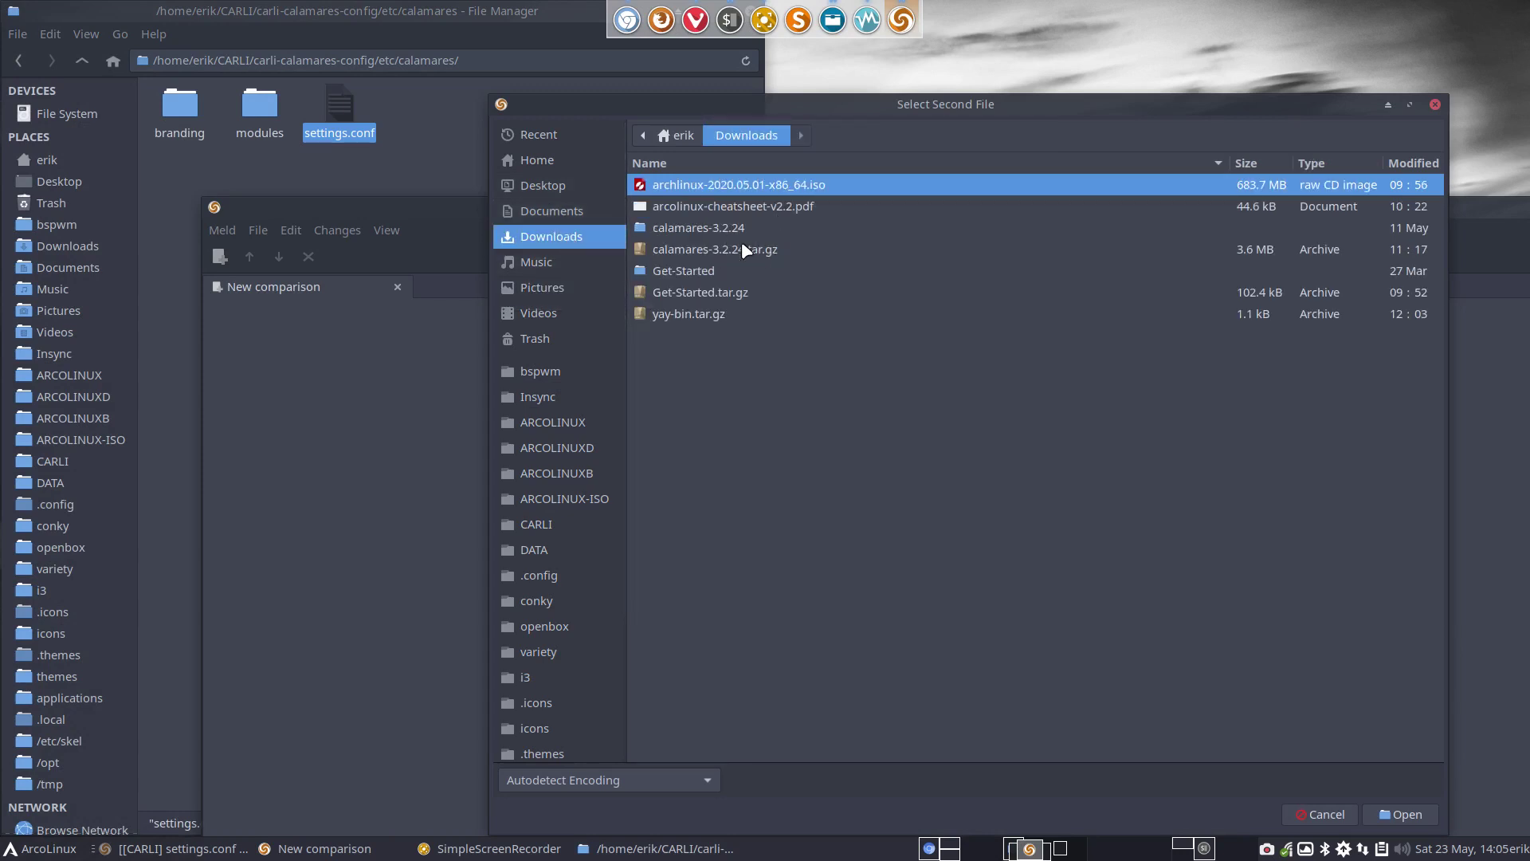
pyautogui.doubleClick(718, 227)
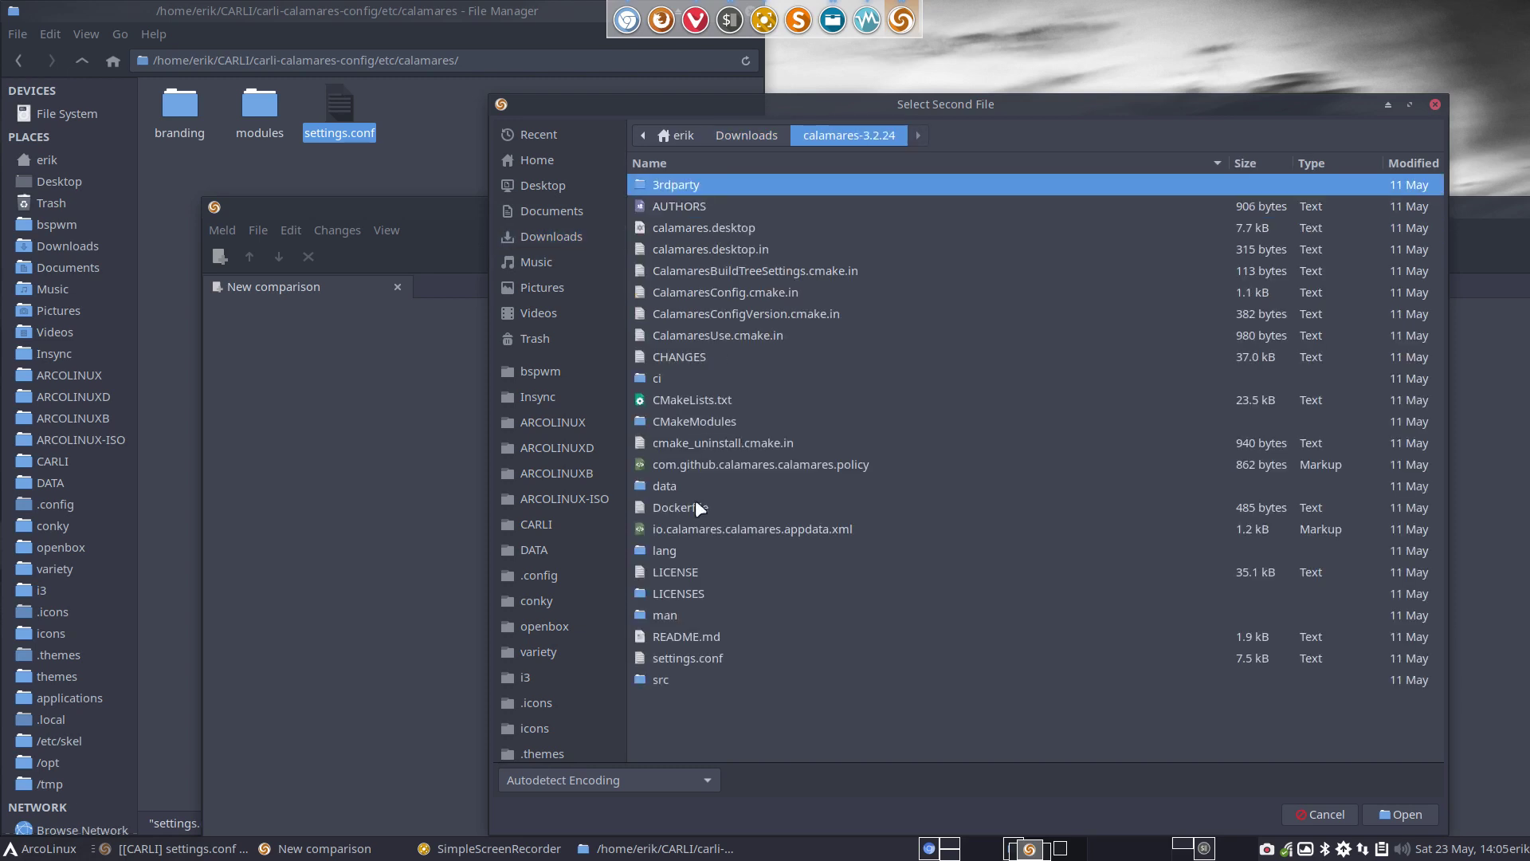
pyautogui.click(689, 659)
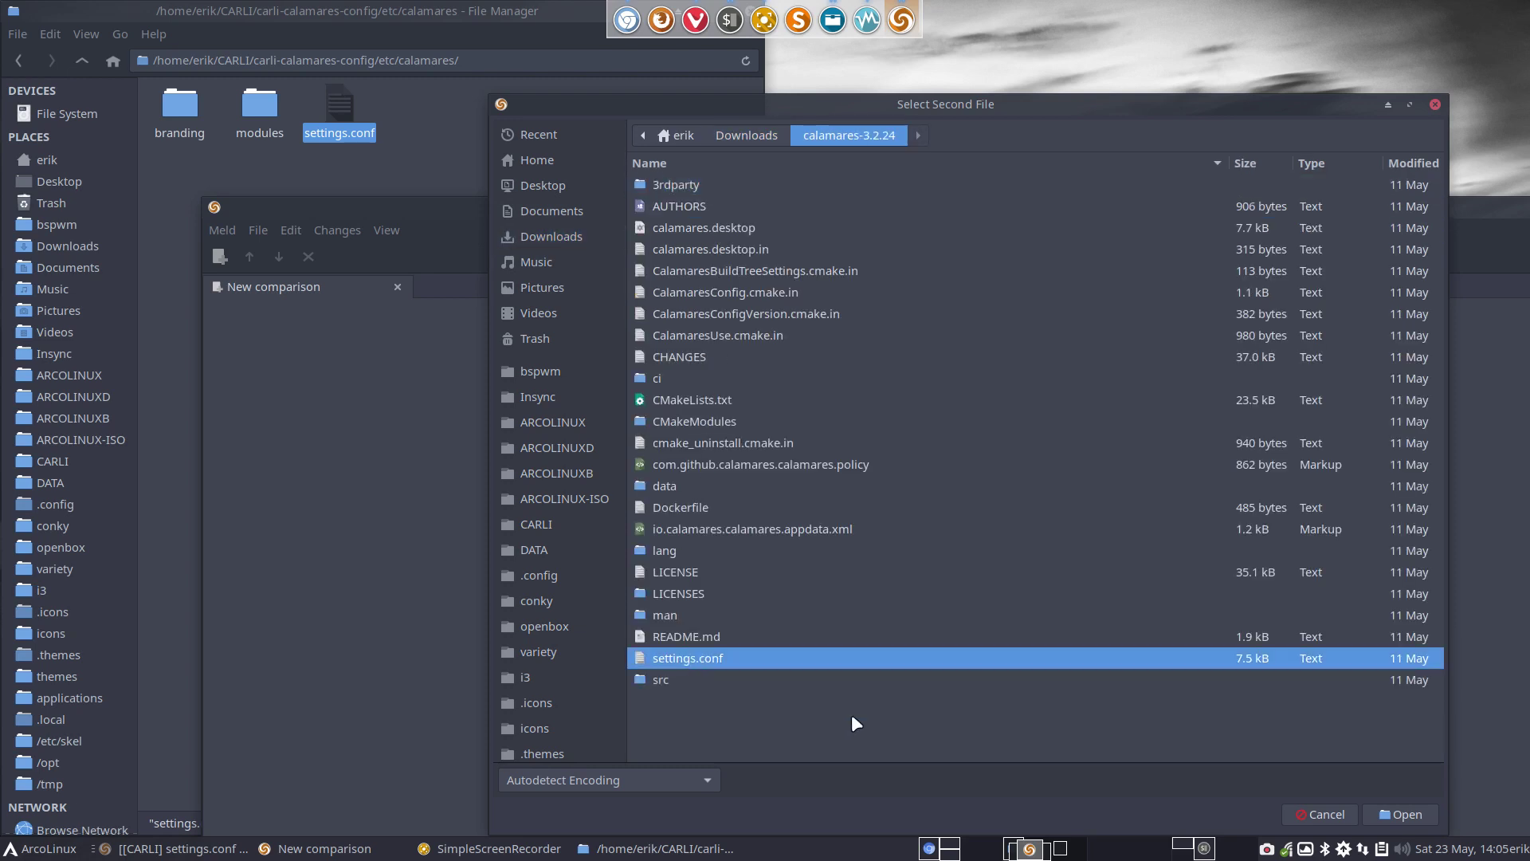
pyautogui.click(1391, 812)
pyautogui.click(1126, 605)
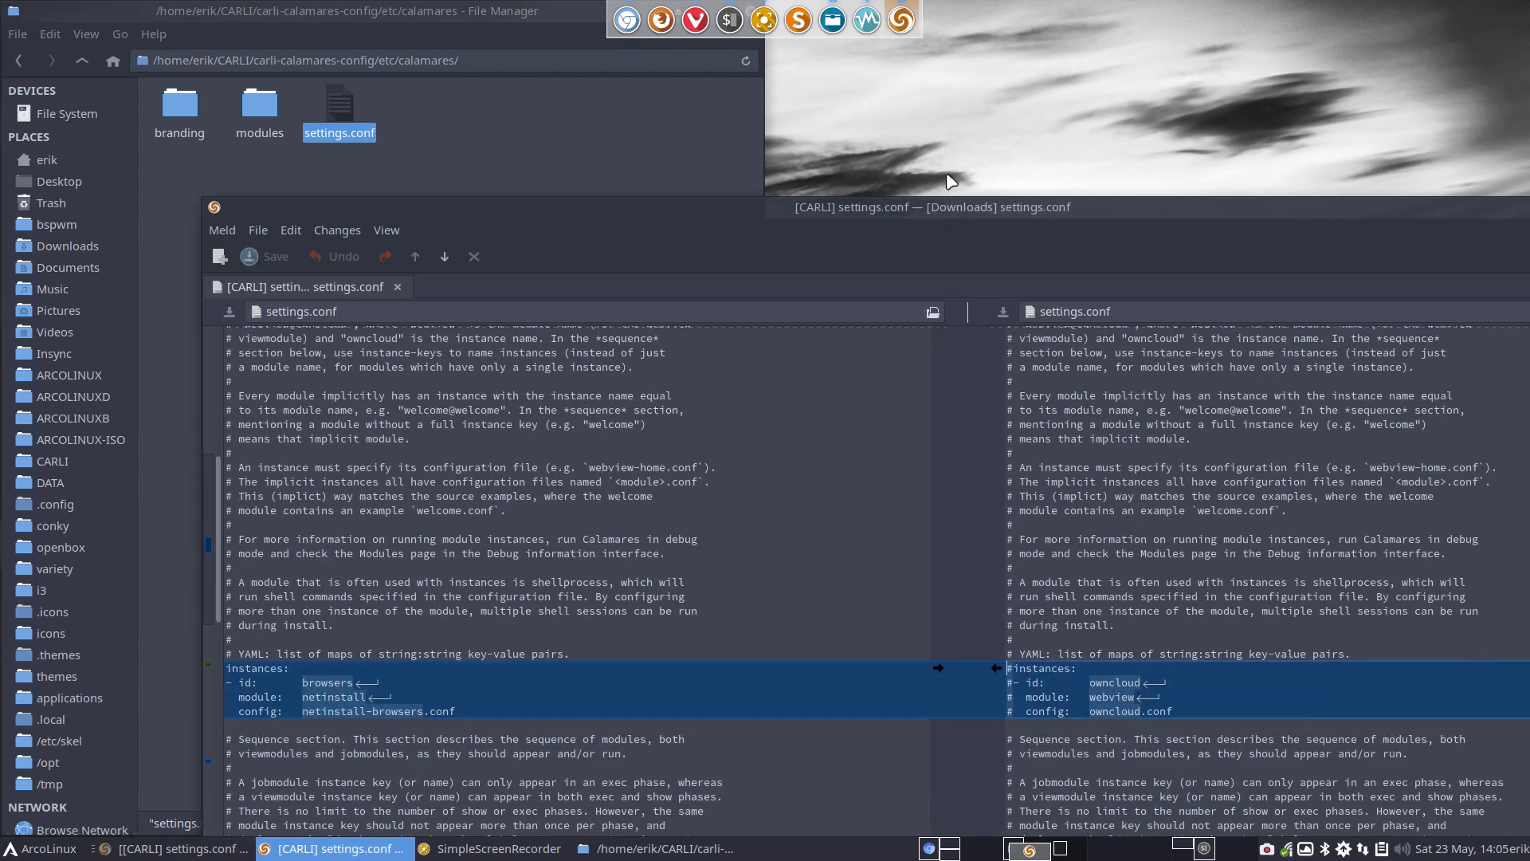
# Maximize the comparison and examine the differences in the instances section and the netinstall@browsers line of the show list
pyautogui.doubleClick(958, 206)
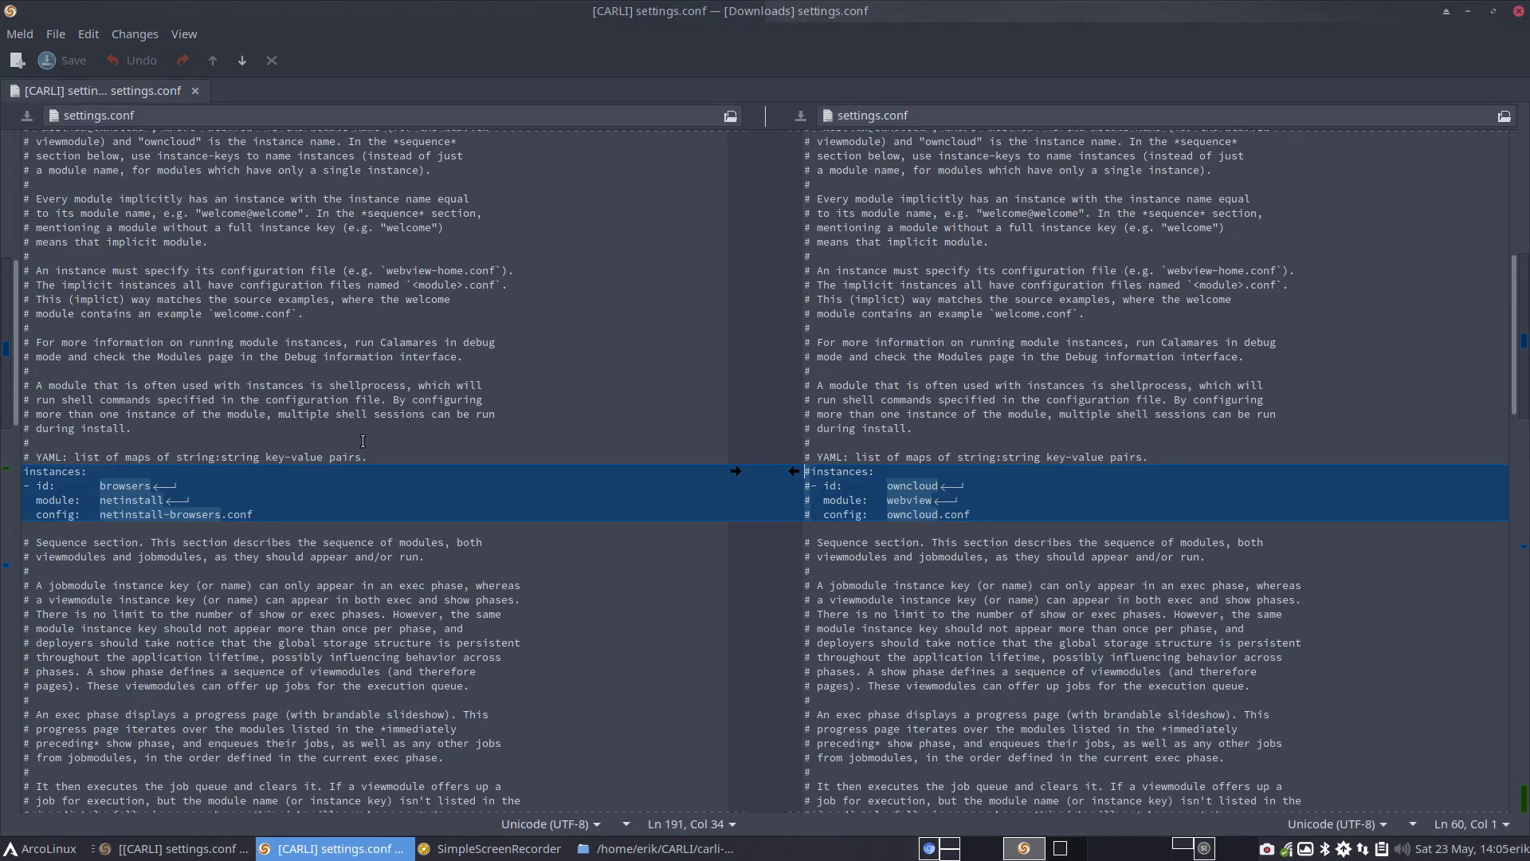
pyautogui.scroll(-1, 233, 447)
pyautogui.scroll(-2, 233, 447)
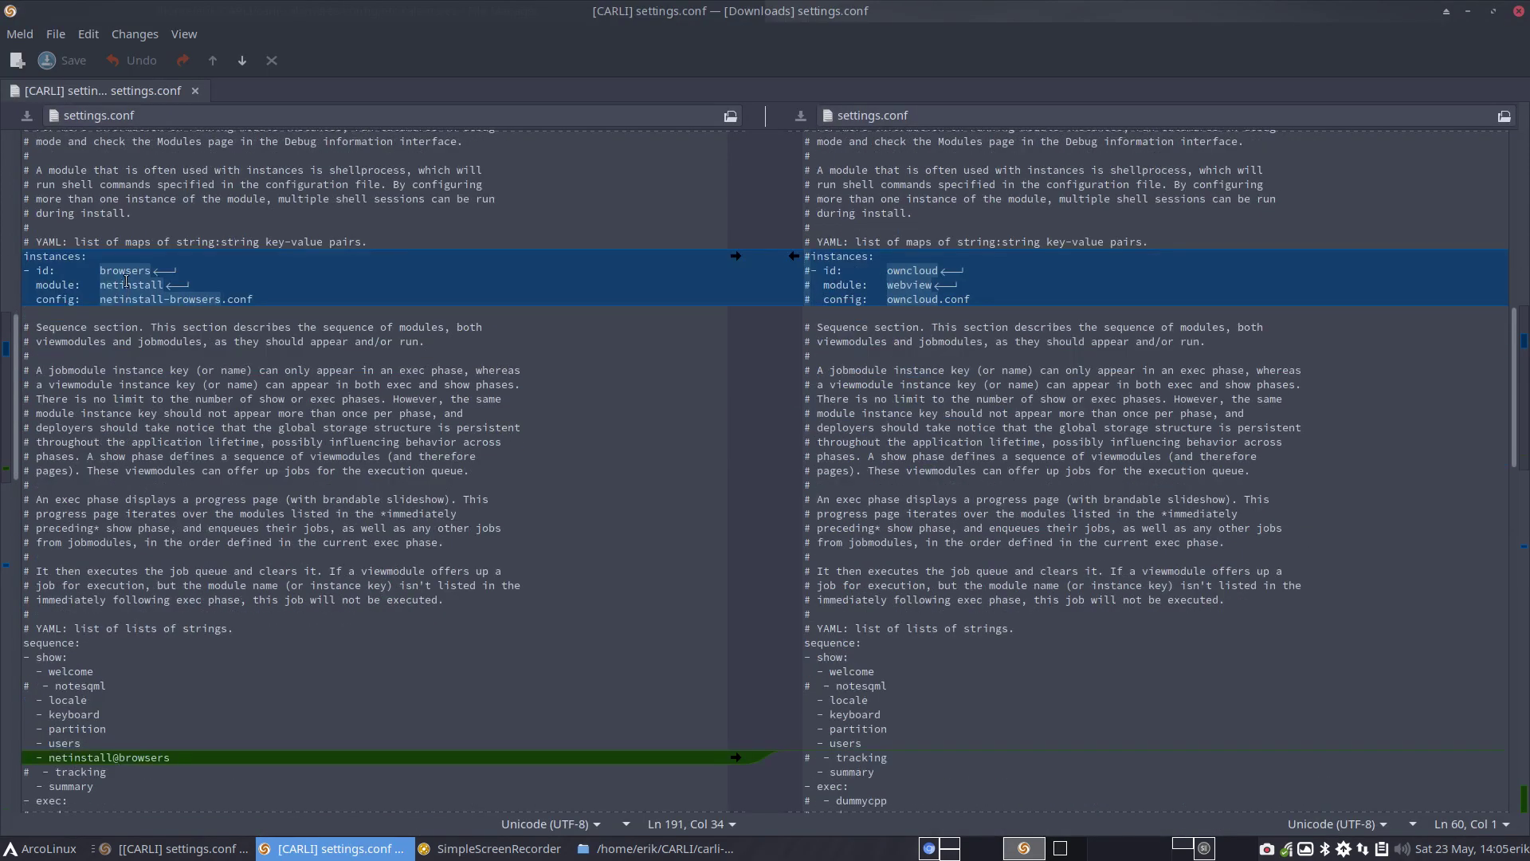
pyautogui.scroll(-2, 140, 289)
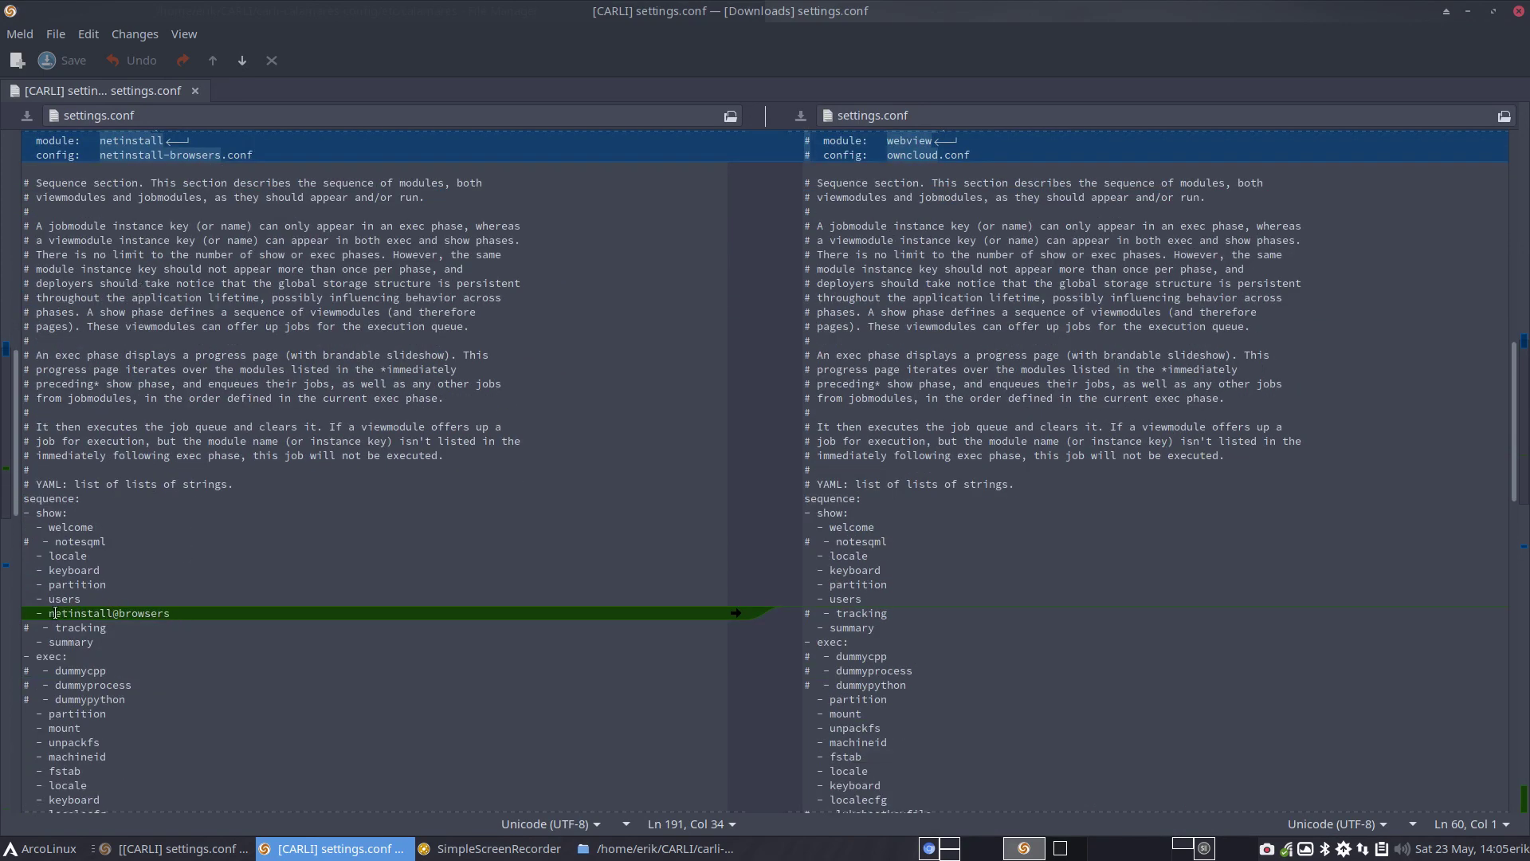
pyautogui.moveTo(48, 613); pyautogui.dragTo(157, 619)
pyautogui.press('Up')
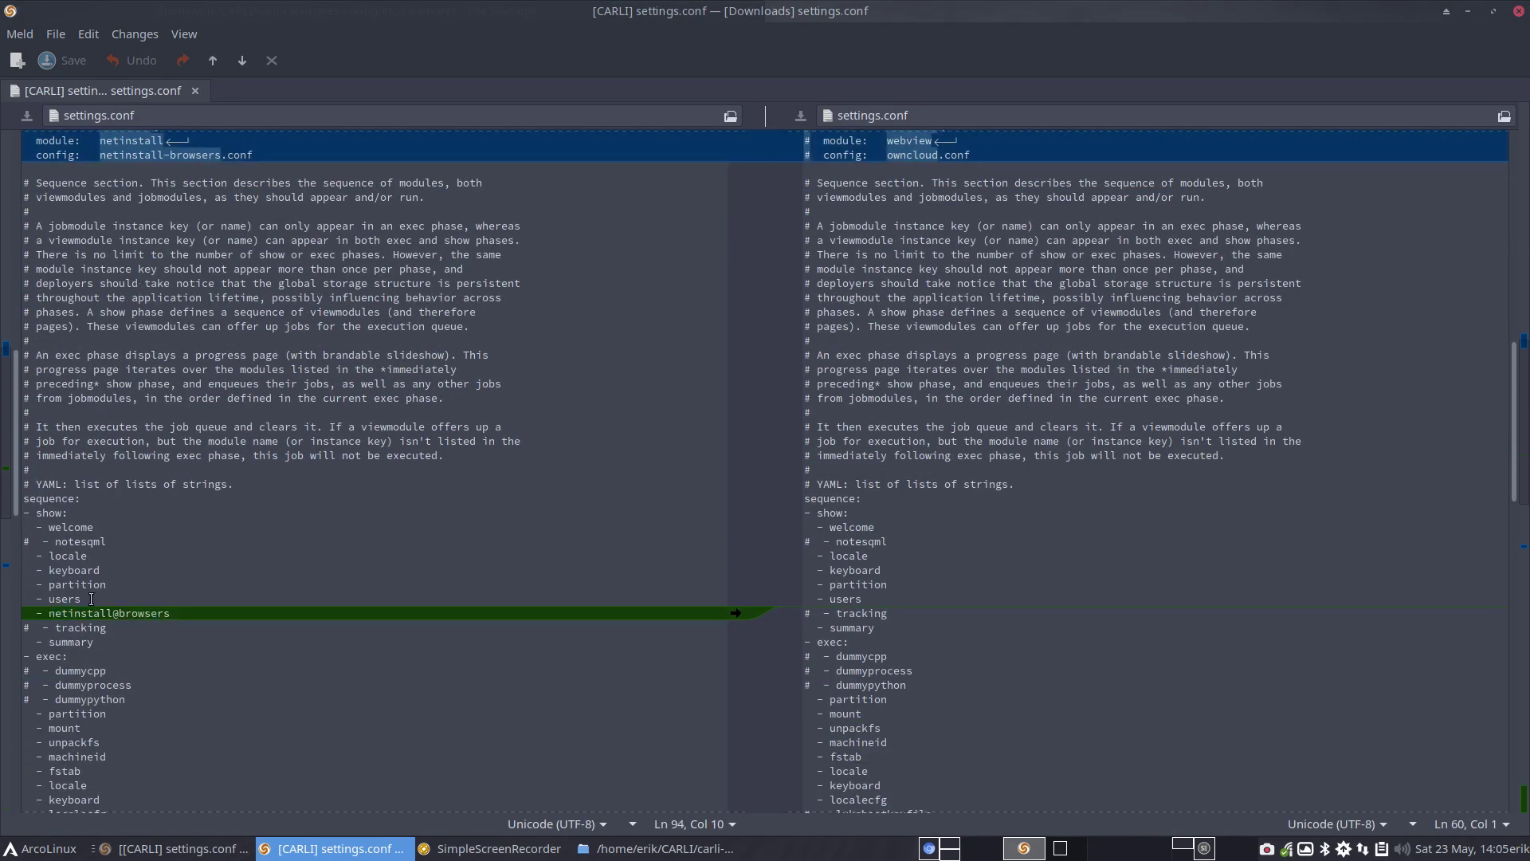
pyautogui.moveTo(52, 615); pyautogui.dragTo(164, 615)
# Examine the exec block of both settings.conf files, including the initramfs difference, and recheck the netinstall@browsers line
pyautogui.scroll(-2, 177, 635)
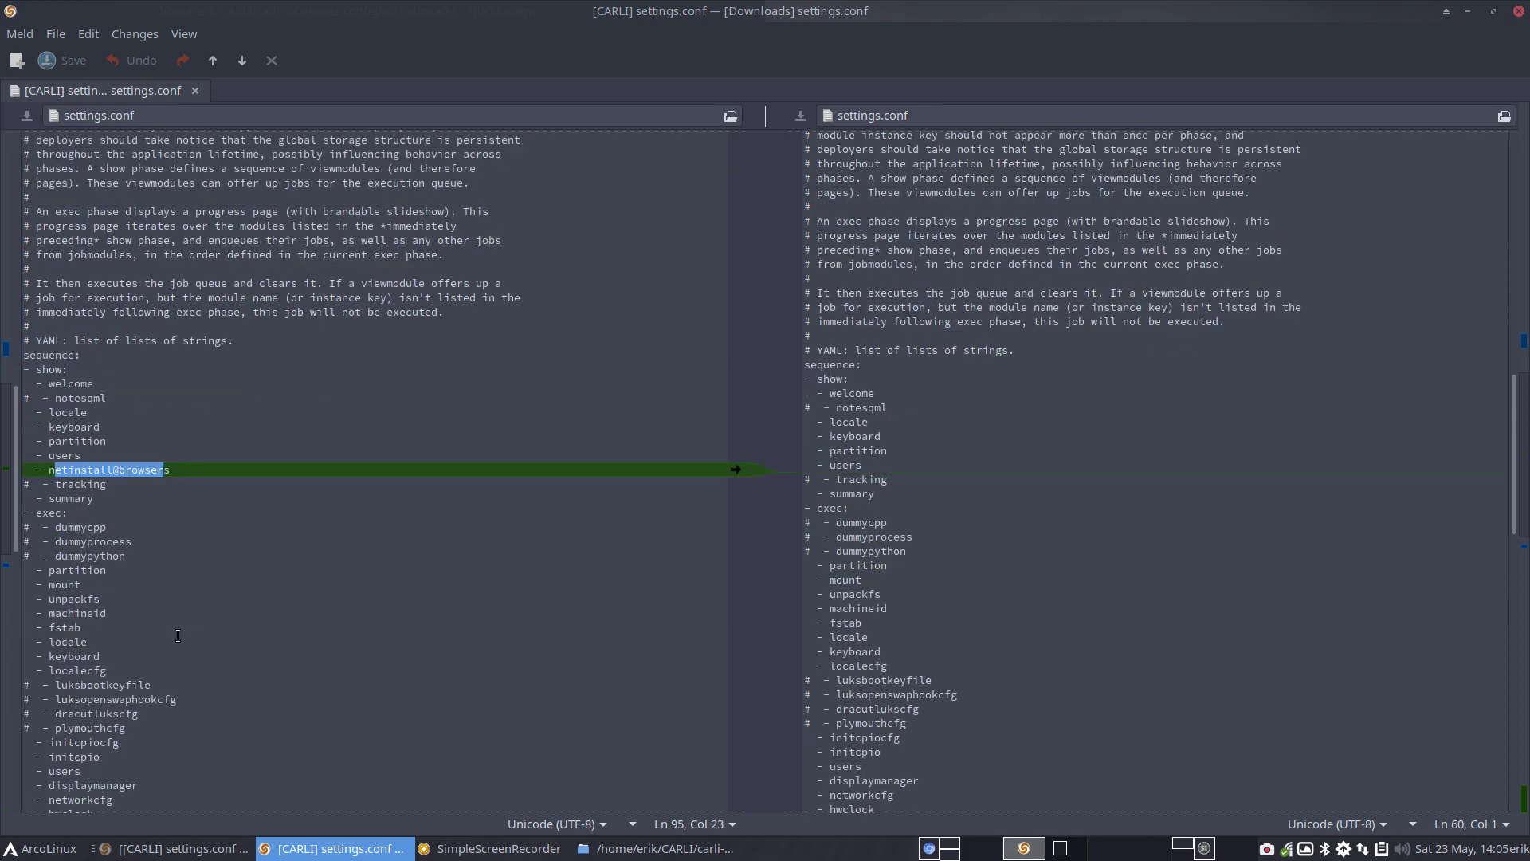
pyautogui.scroll(-4, 177, 636)
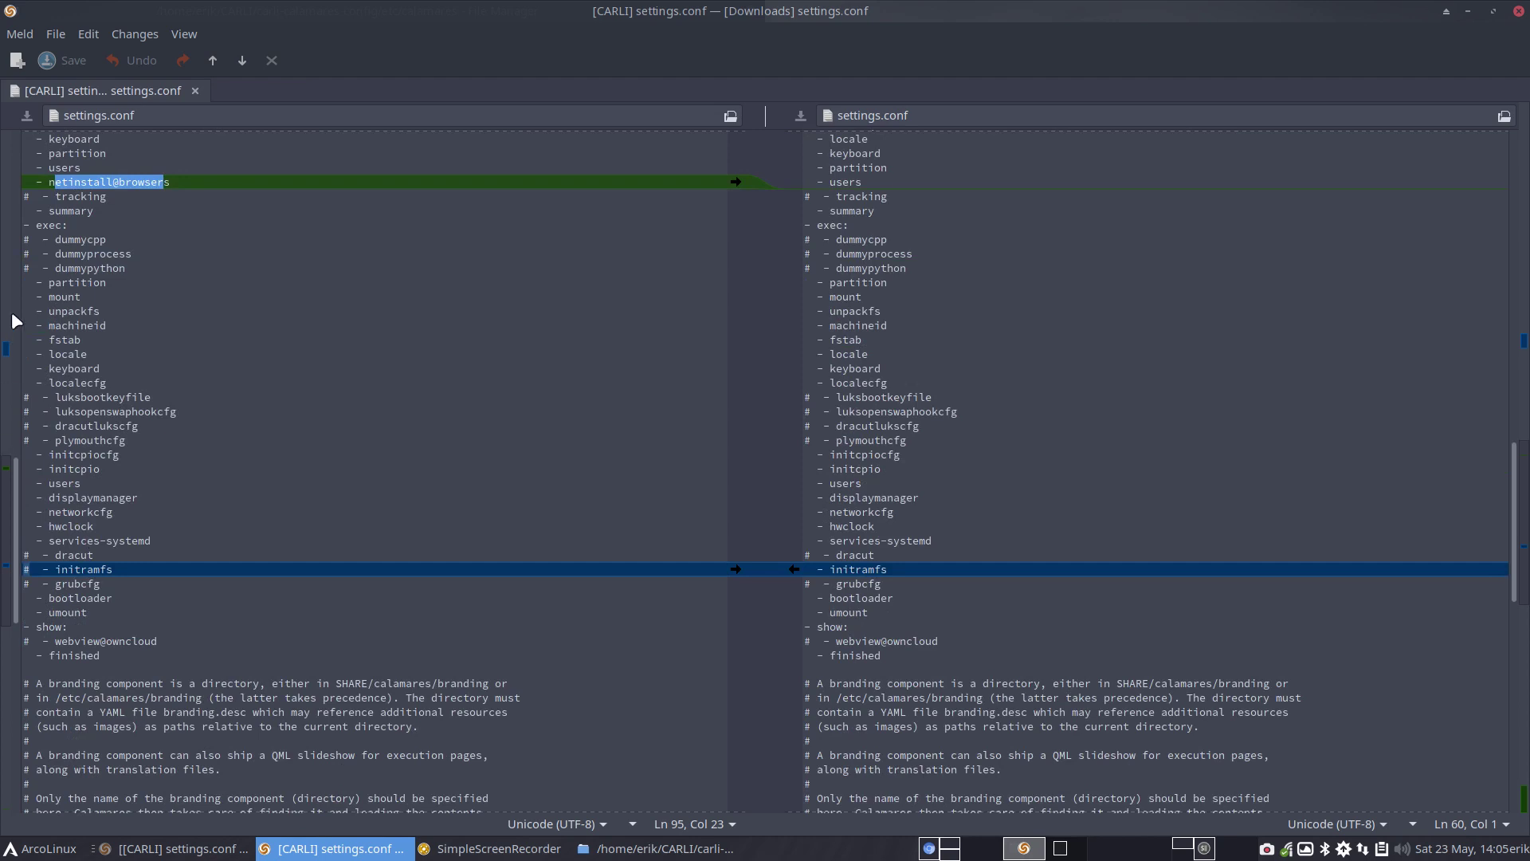
pyautogui.moveTo(30, 224); pyautogui.dragTo(186, 623)
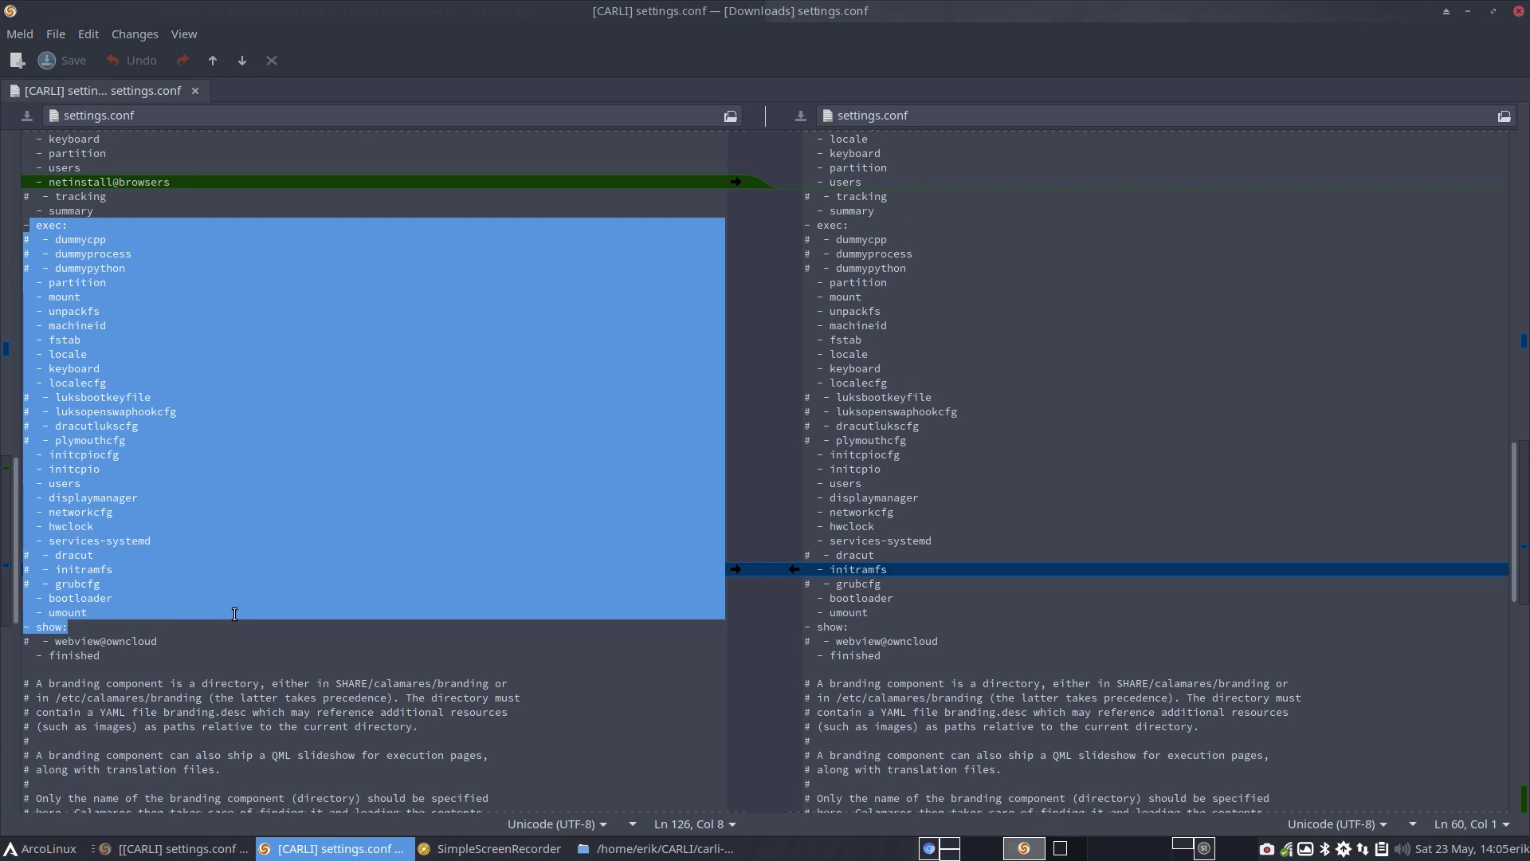
pyautogui.click(80, 316)
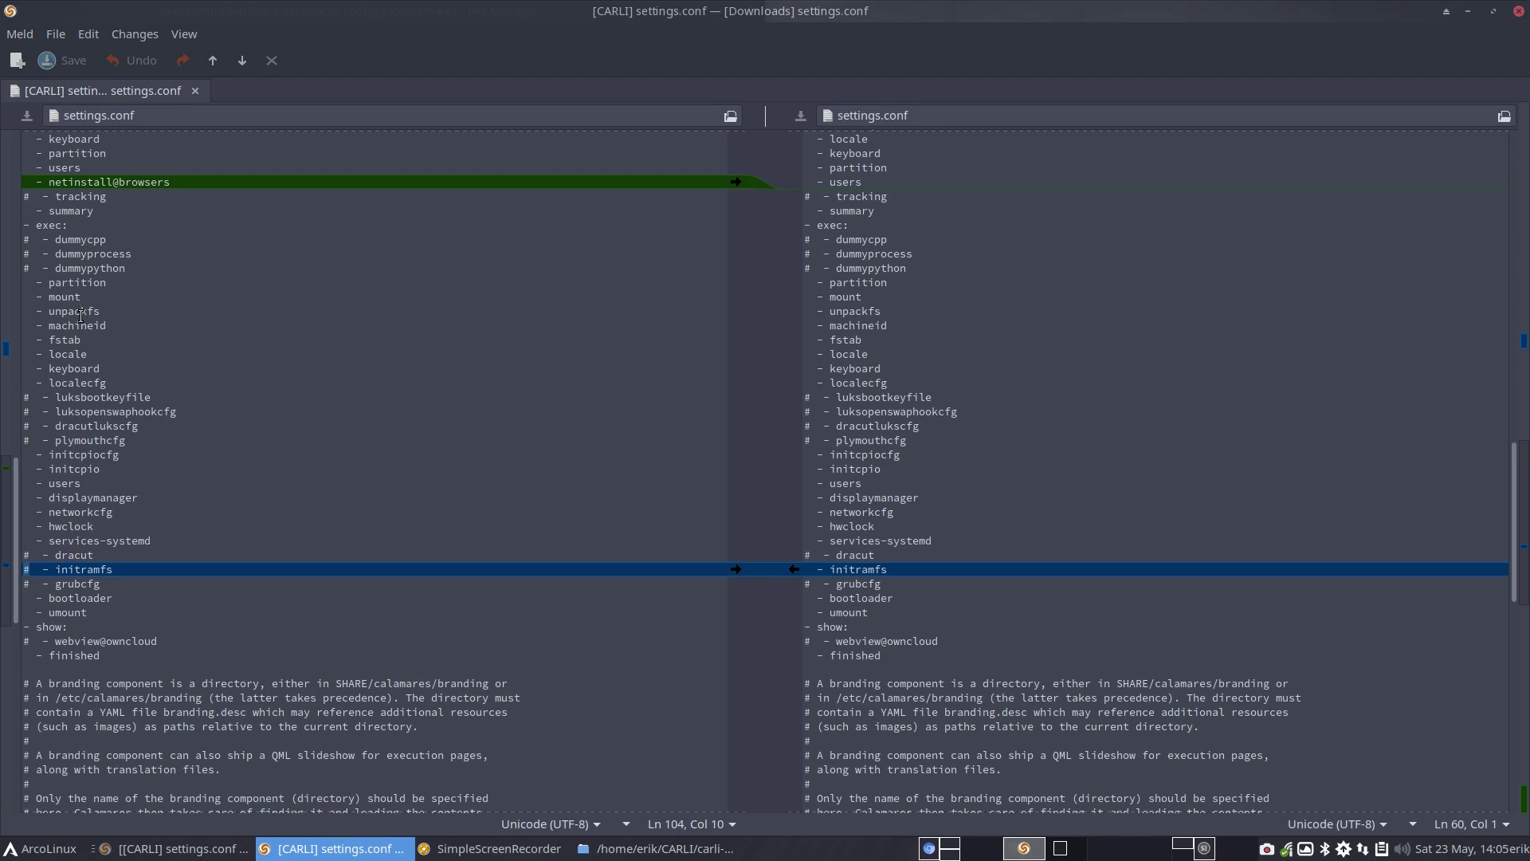
pyautogui.moveTo(177, 181); pyautogui.dragTo(31, 181)
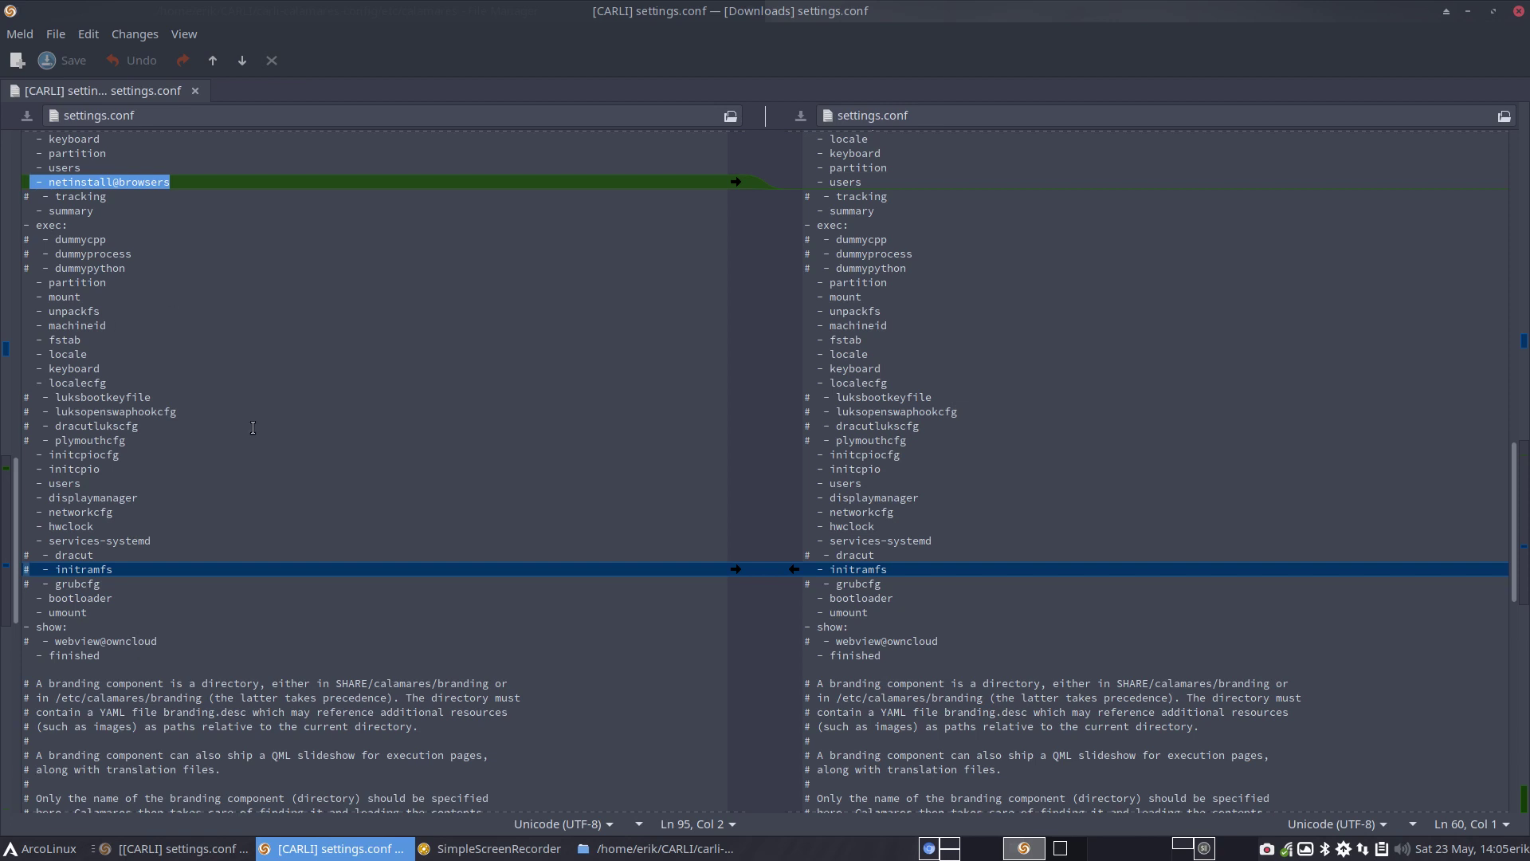
# Minimize the comparison and browse to Downloads/calamares-3.2.24/src/modules in a new, maximized file manager window
pyautogui.click(1467, 11)
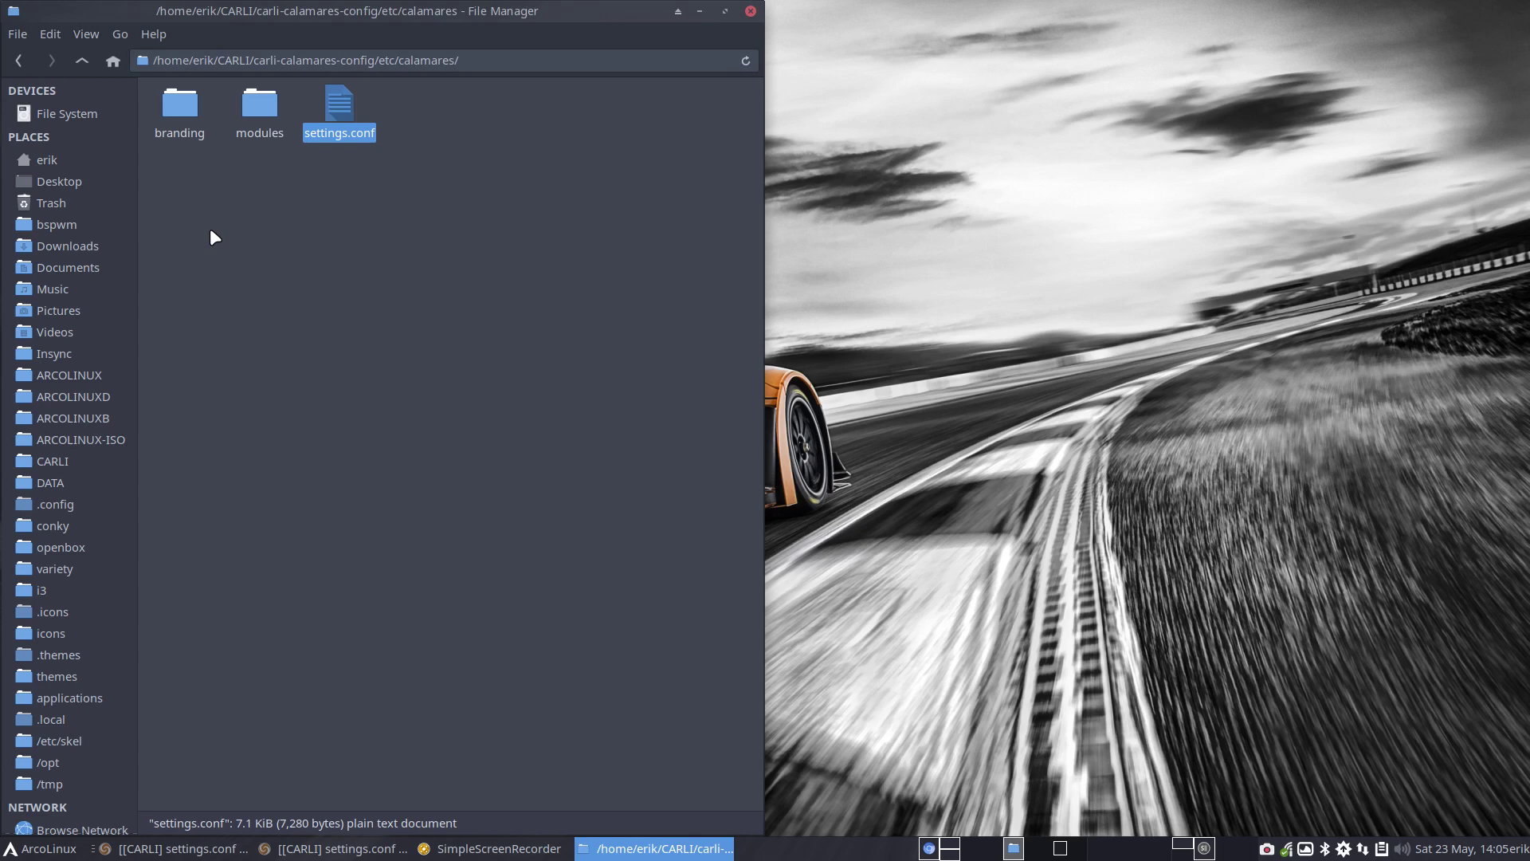
pyautogui.rightClick(855, 233)
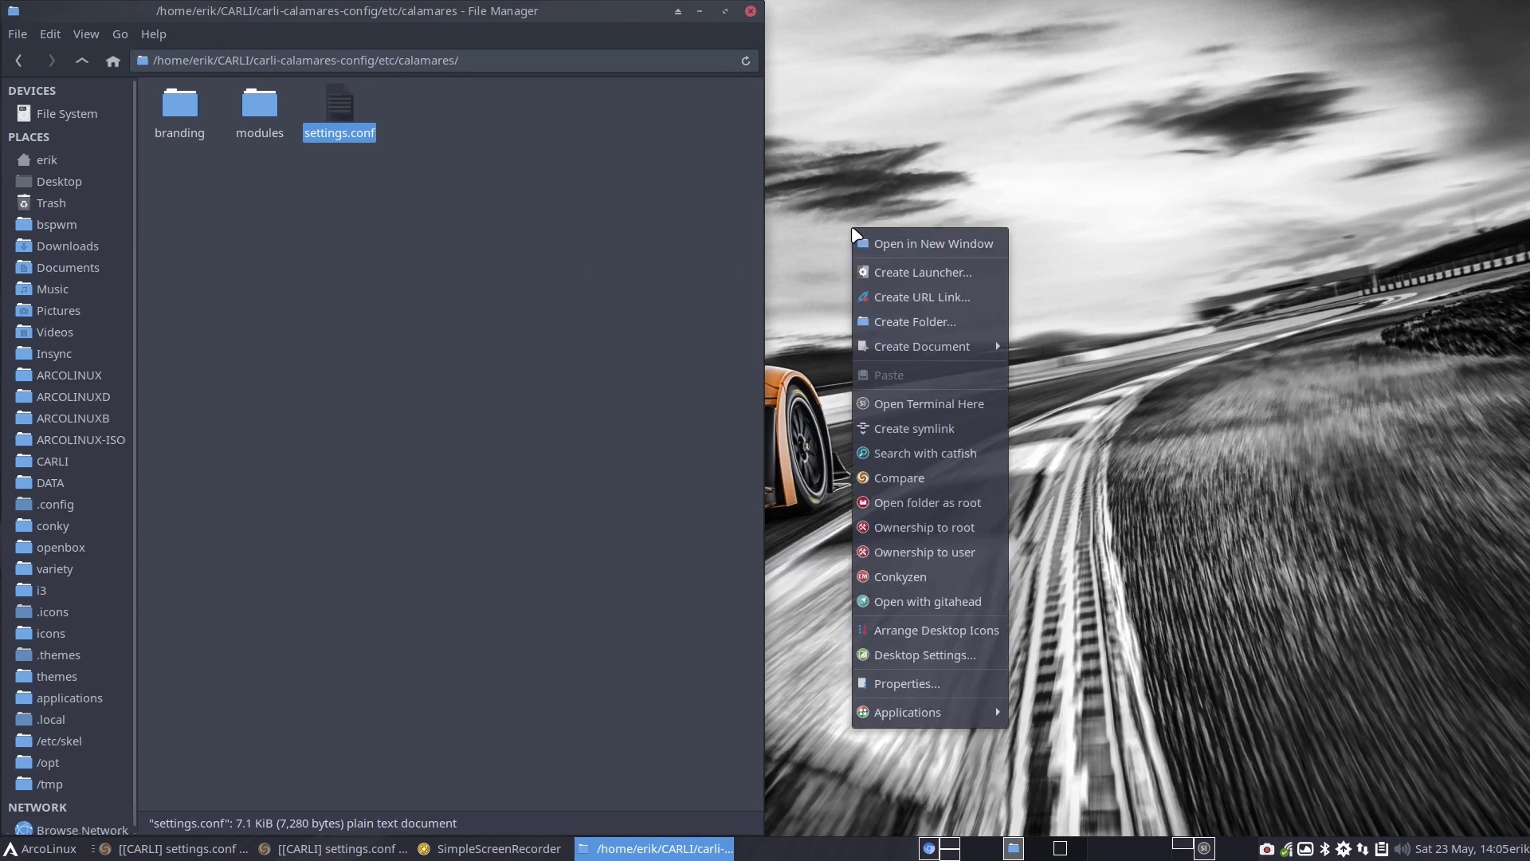
pyautogui.click(906, 241)
pyautogui.click(439, 244)
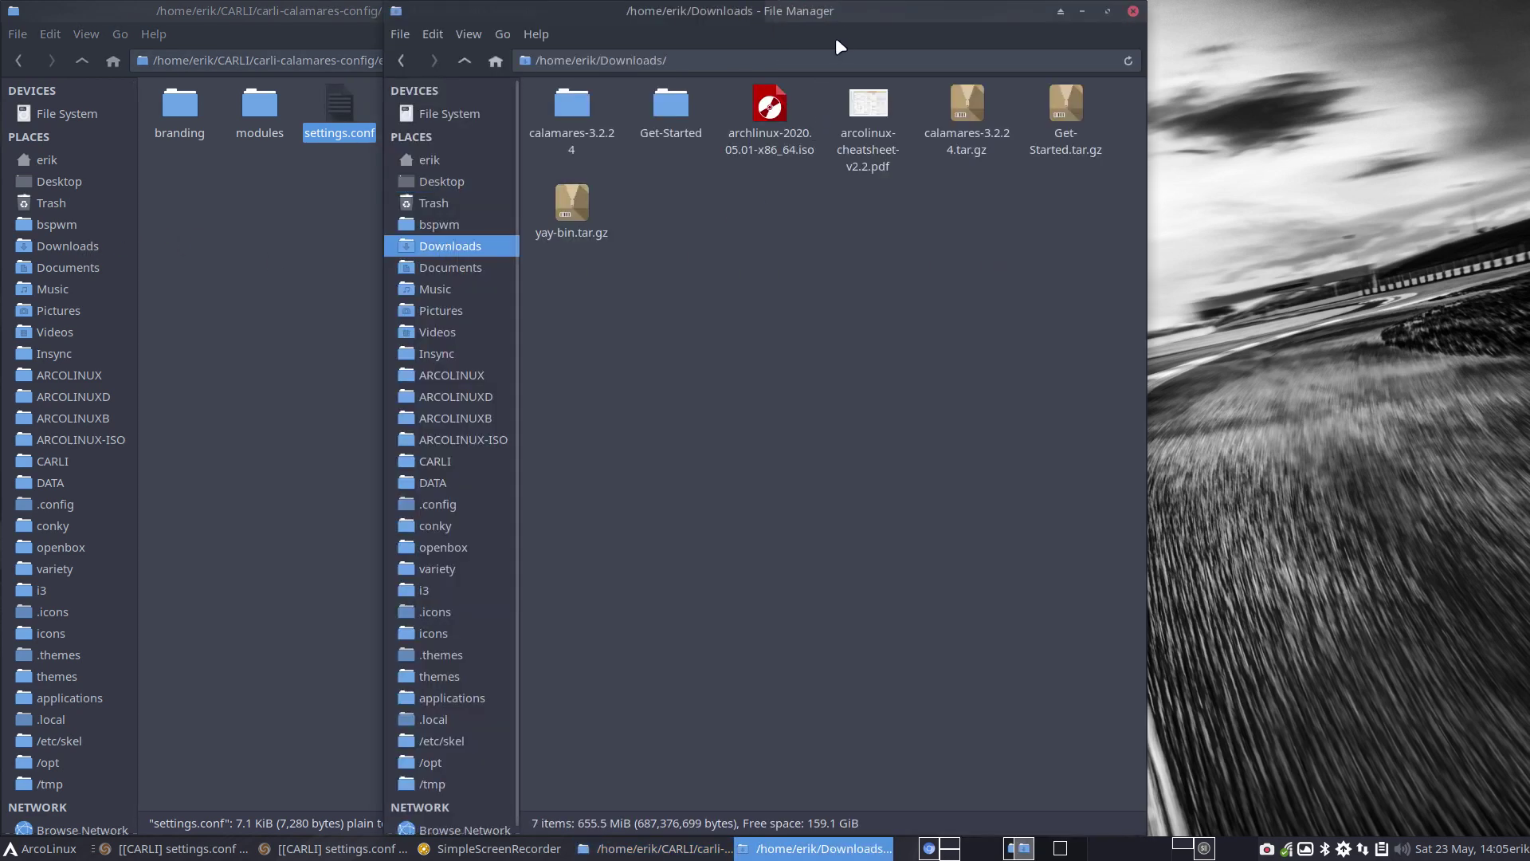
pyautogui.doubleClick(841, 6)
pyautogui.doubleClick(175, 108)
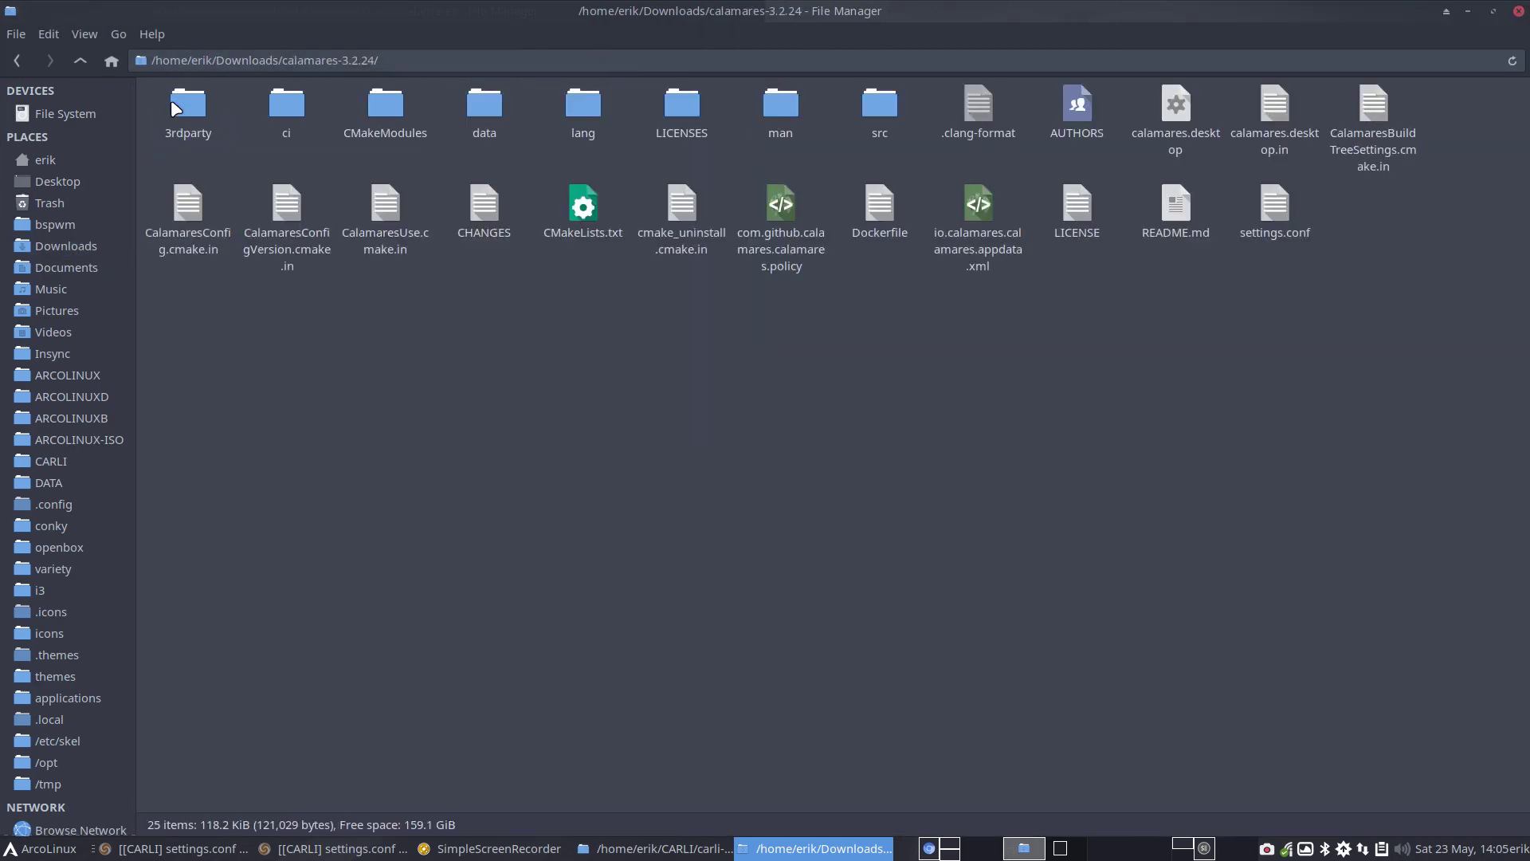
pyautogui.doubleClick(885, 107)
pyautogui.doubleClick(545, 107)
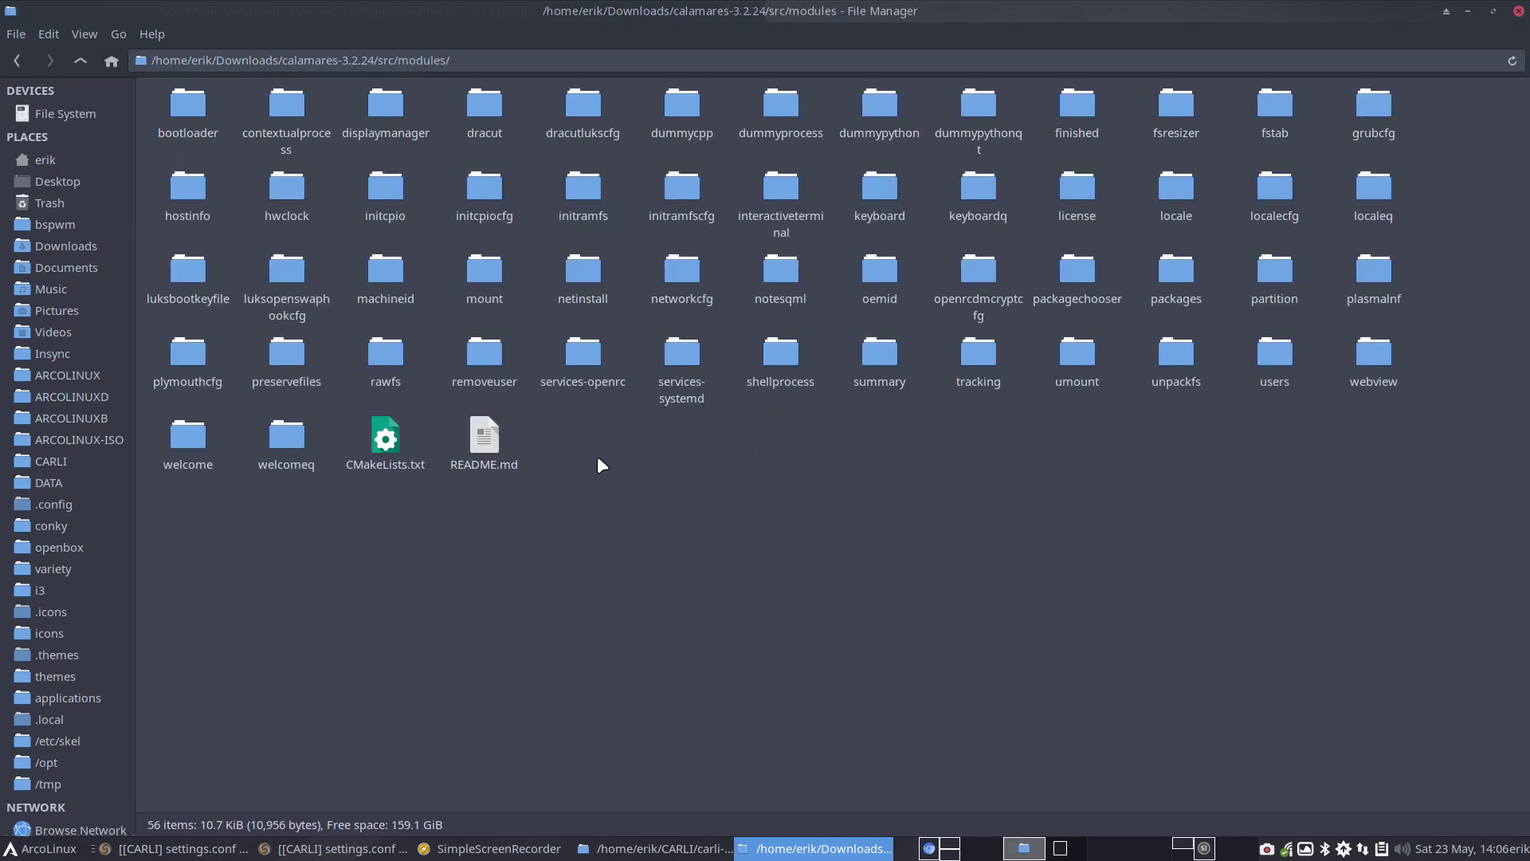
# Open README.md in src/modules, read through its module documentation to the end, and close it
pyautogui.doubleClick(484, 437)
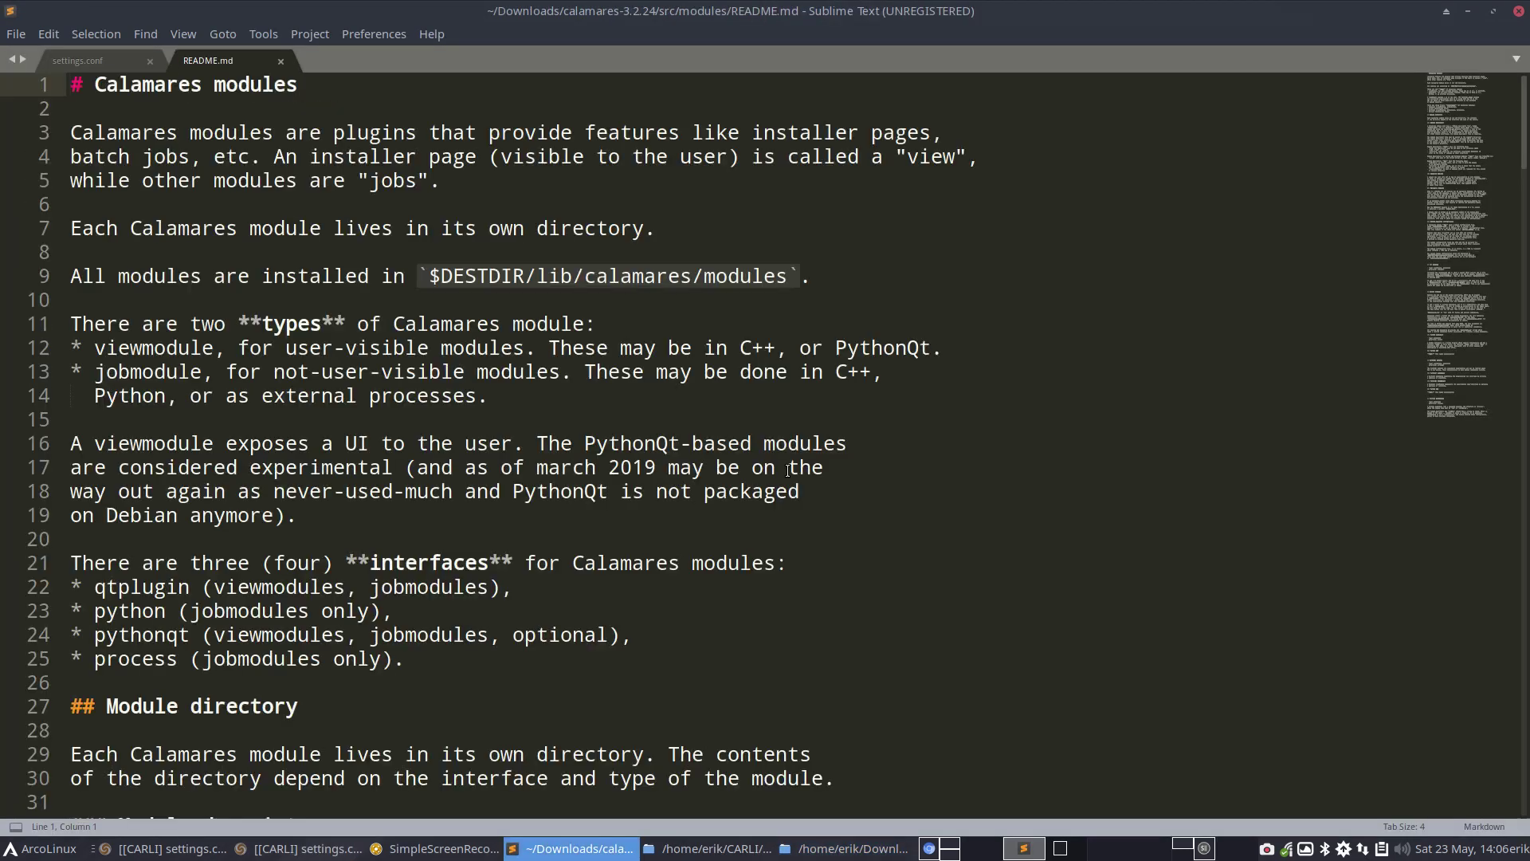
pyautogui.scroll(-12, 773, 470)
pyautogui.scroll(-13, 767, 468)
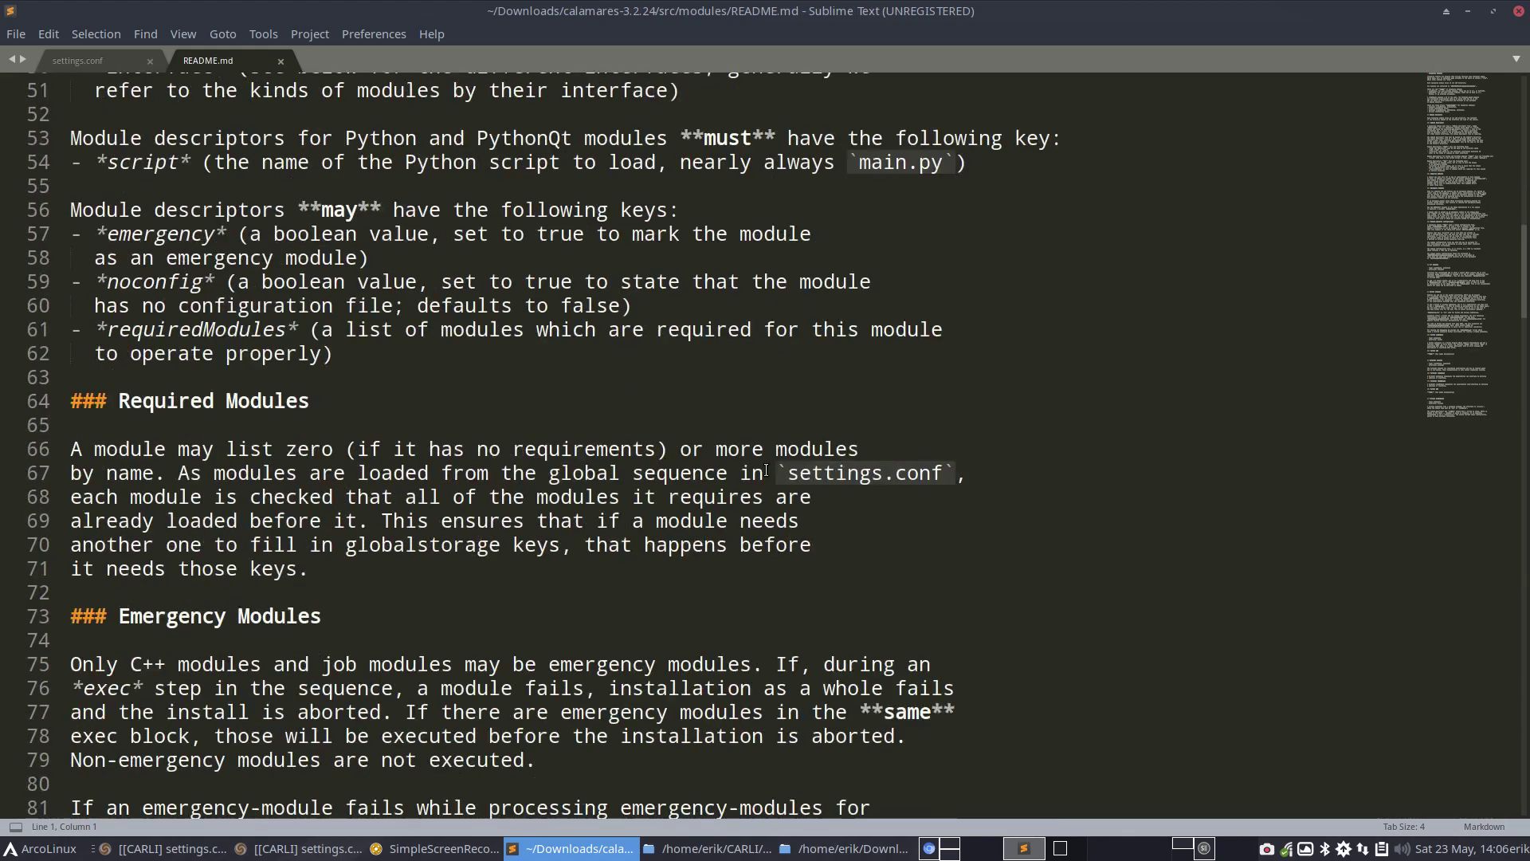
pyautogui.scroll(-15, 767, 468)
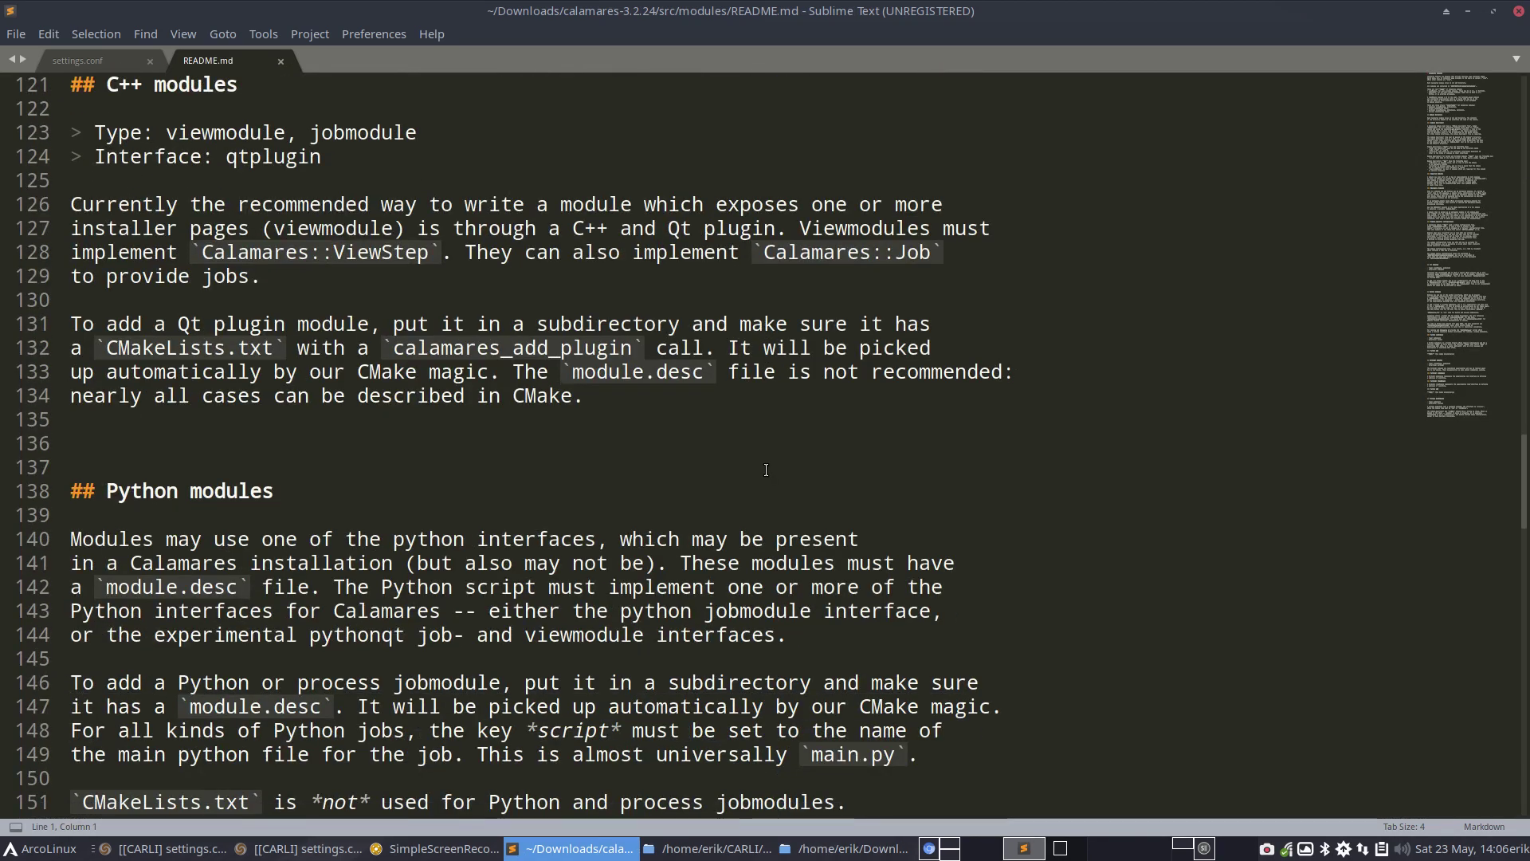
pyautogui.scroll(-13, 766, 470)
pyautogui.scroll(-14, 760, 489)
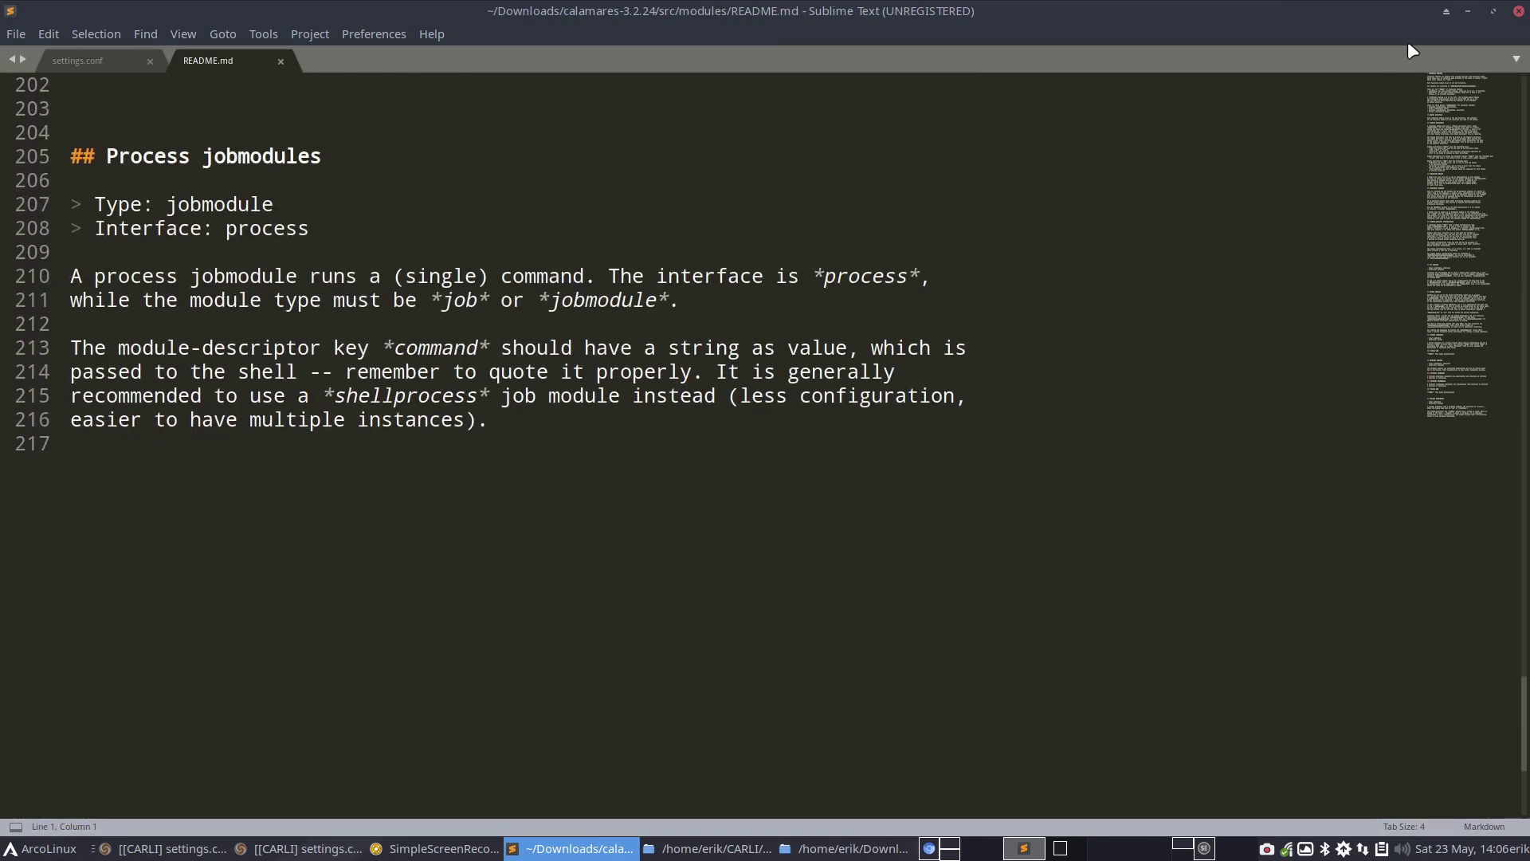
pyautogui.click(1519, 12)
pyautogui.click(655, 472)
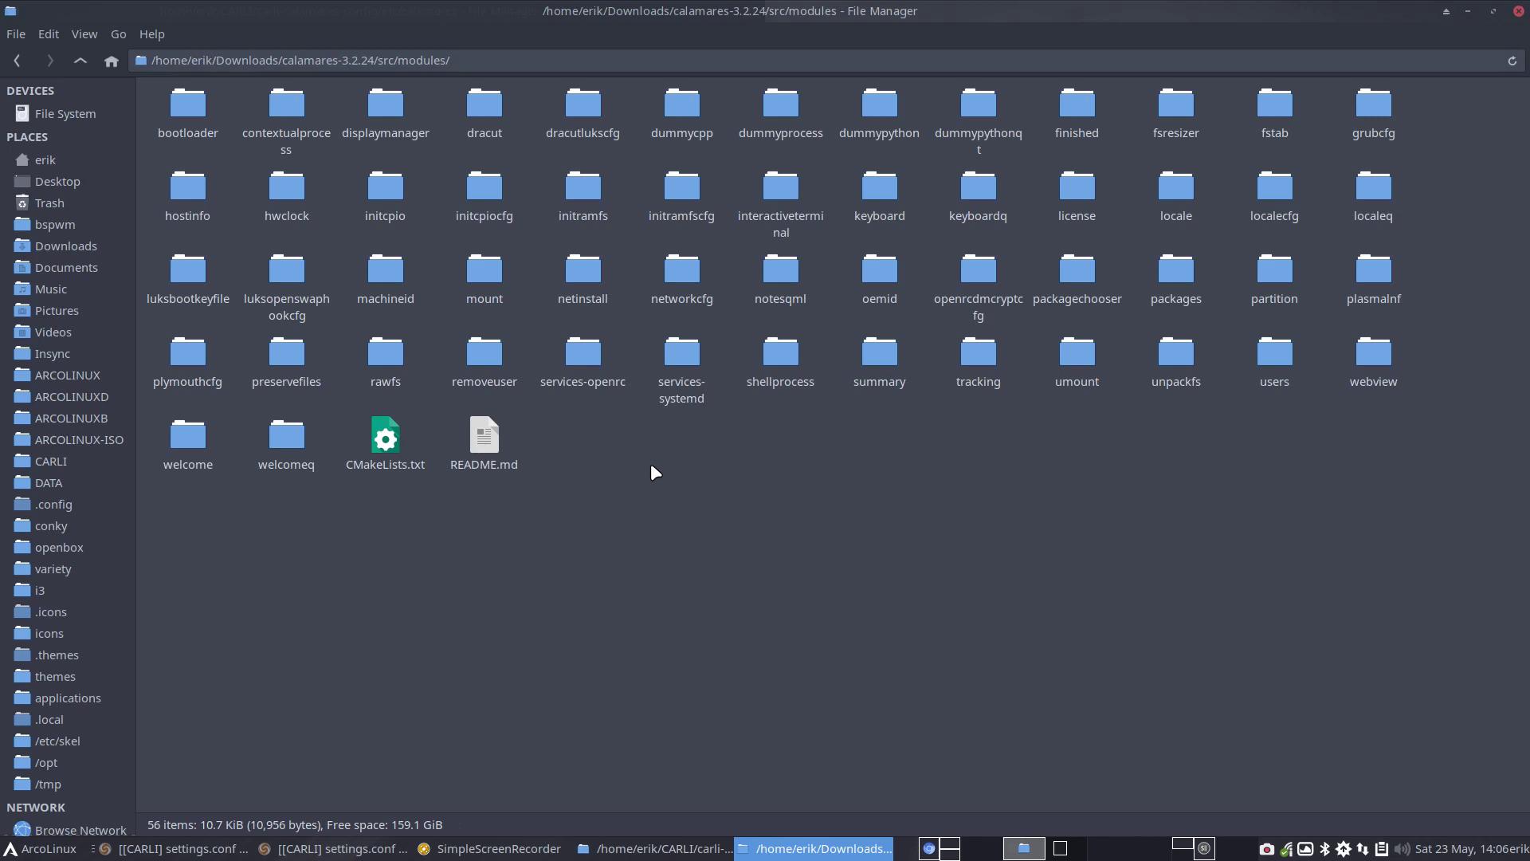
# Open the netinstall module folder, read its README.md, and close the editor
pyautogui.doubleClick(584, 301)
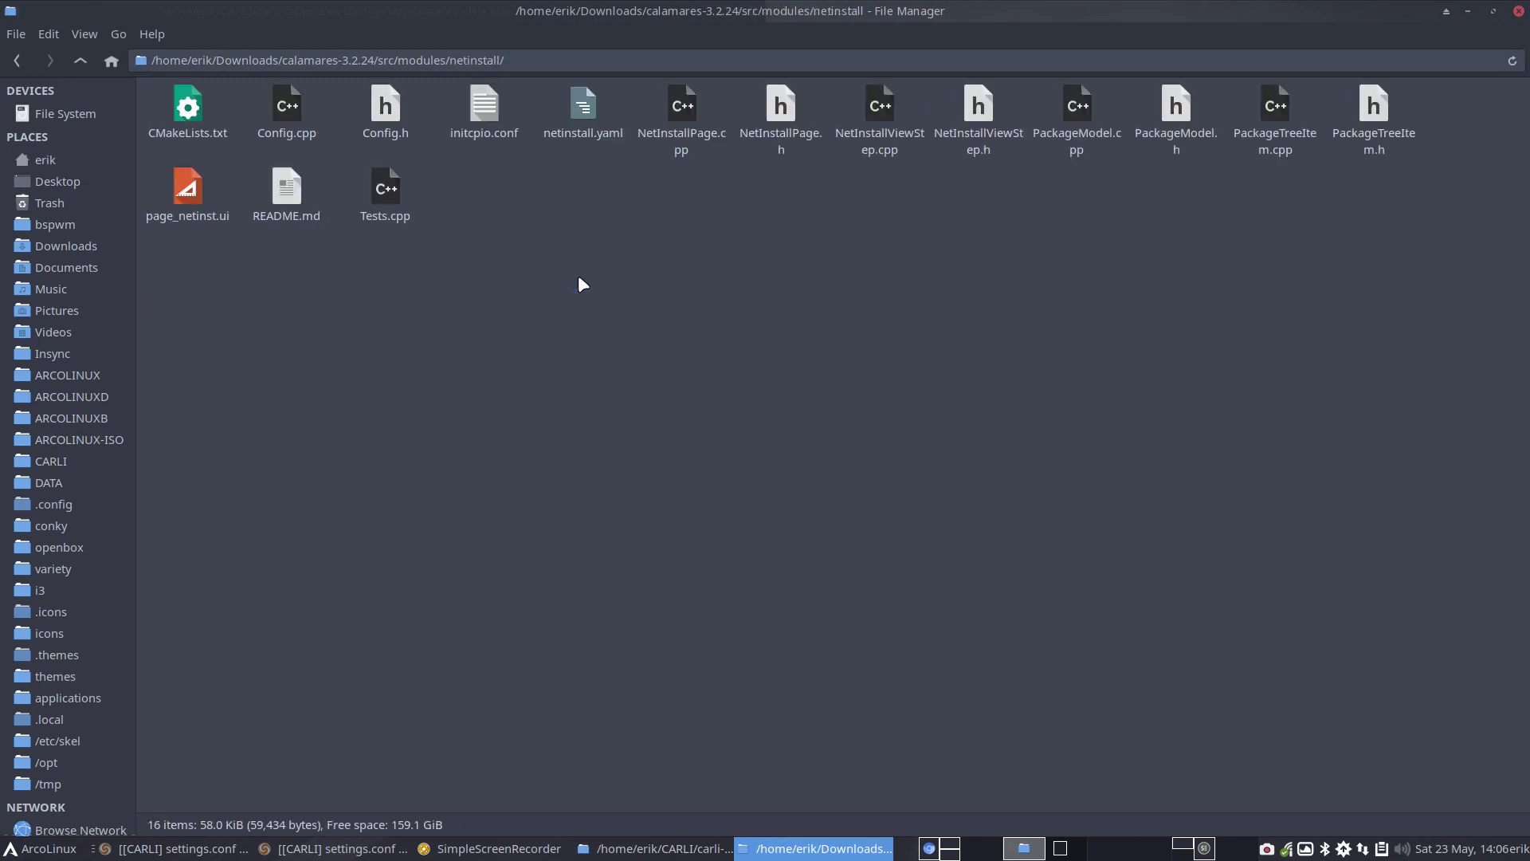
pyautogui.doubleClick(287, 195)
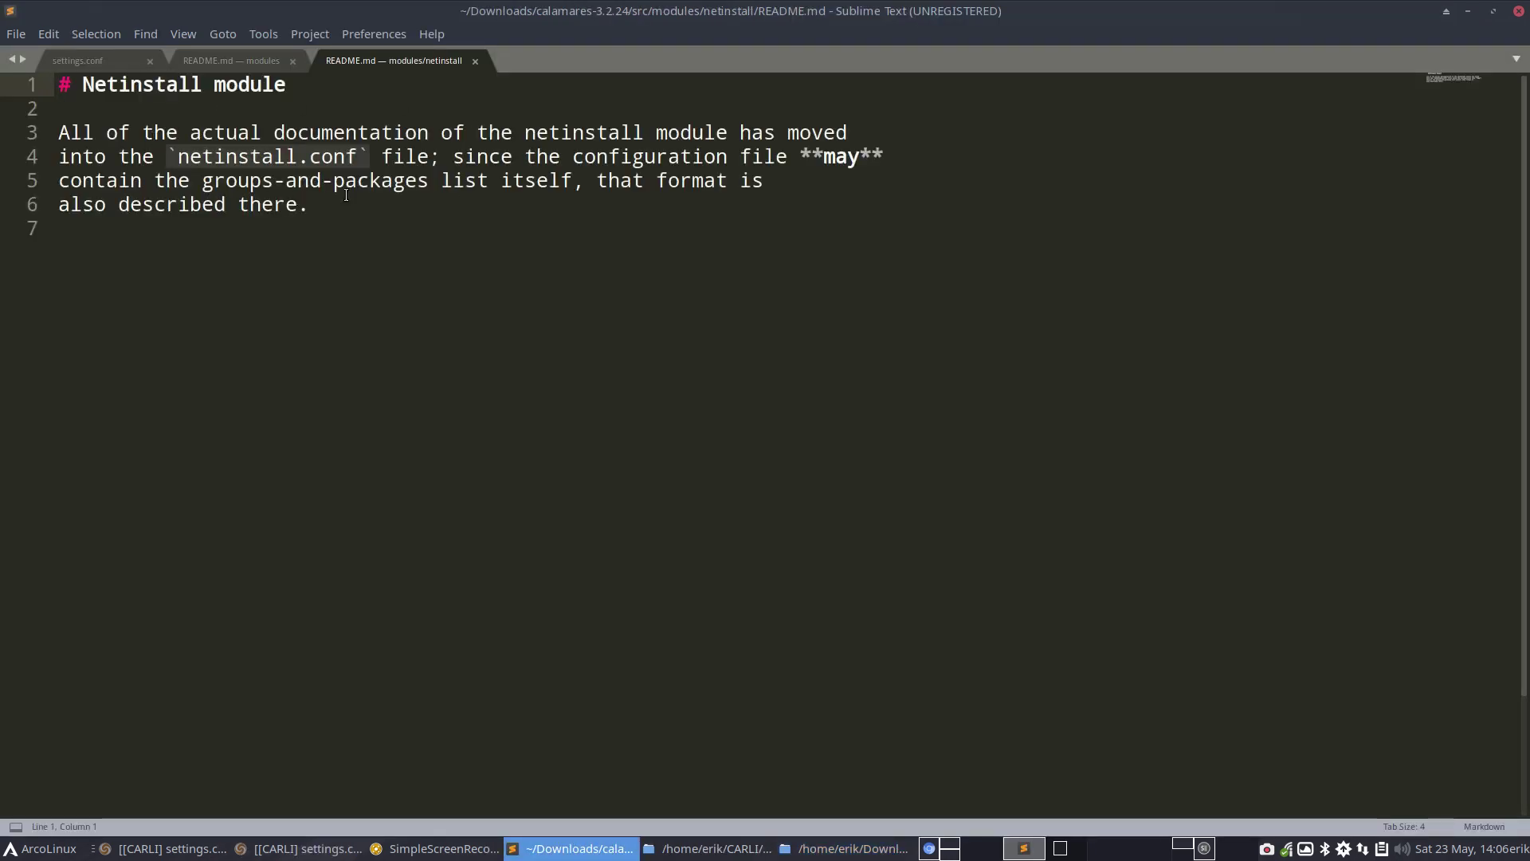
pyautogui.click(1518, 10)
pyautogui.click(929, 232)
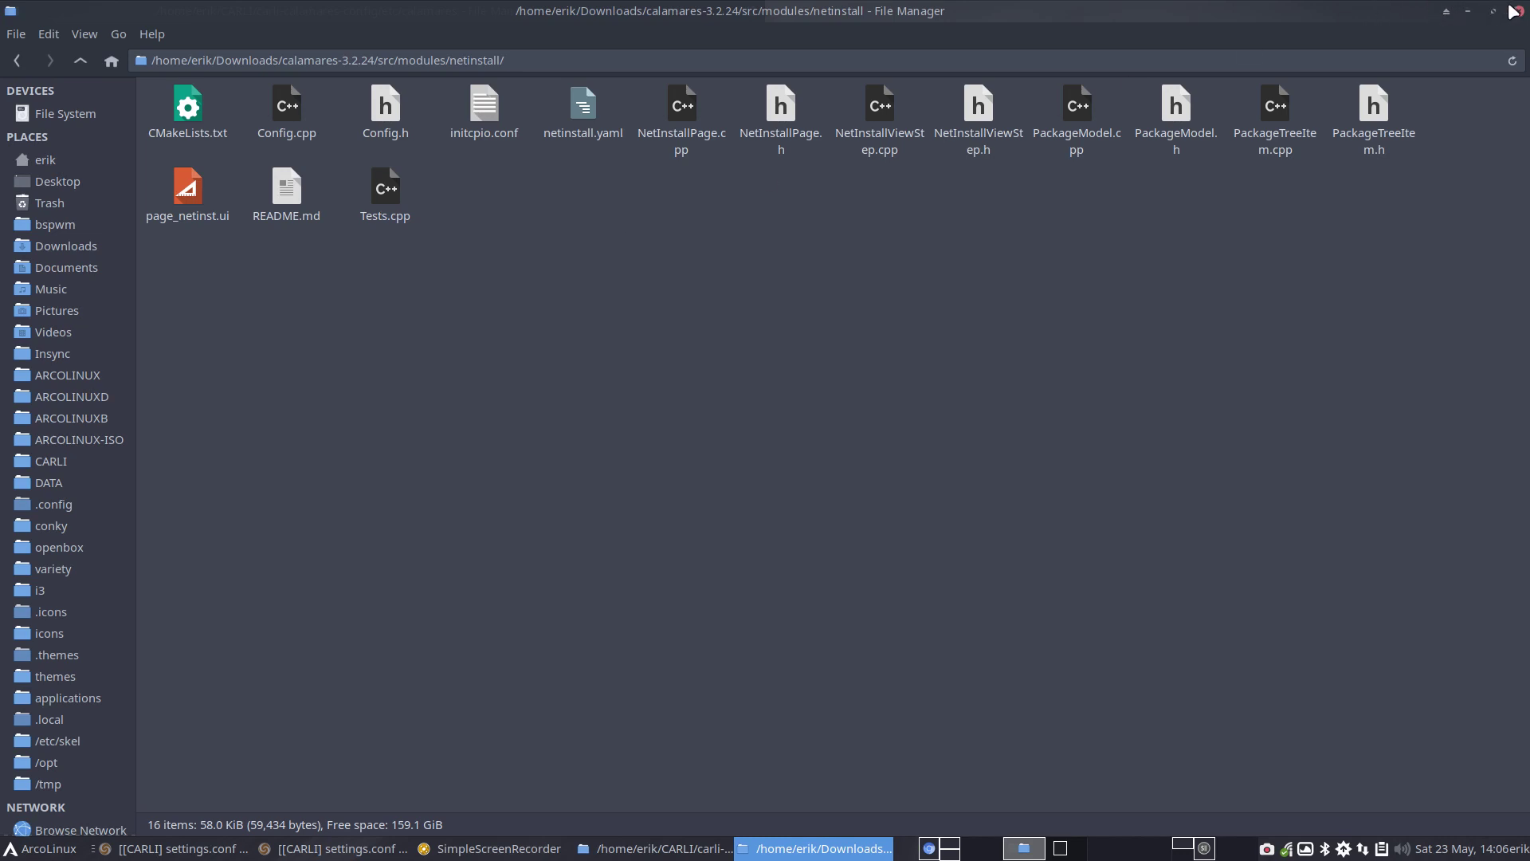
# Go back up to Downloads and delete the extracted calamares-3.2.24 folder
pyautogui.click(87, 60)
pyautogui.click(86, 61)
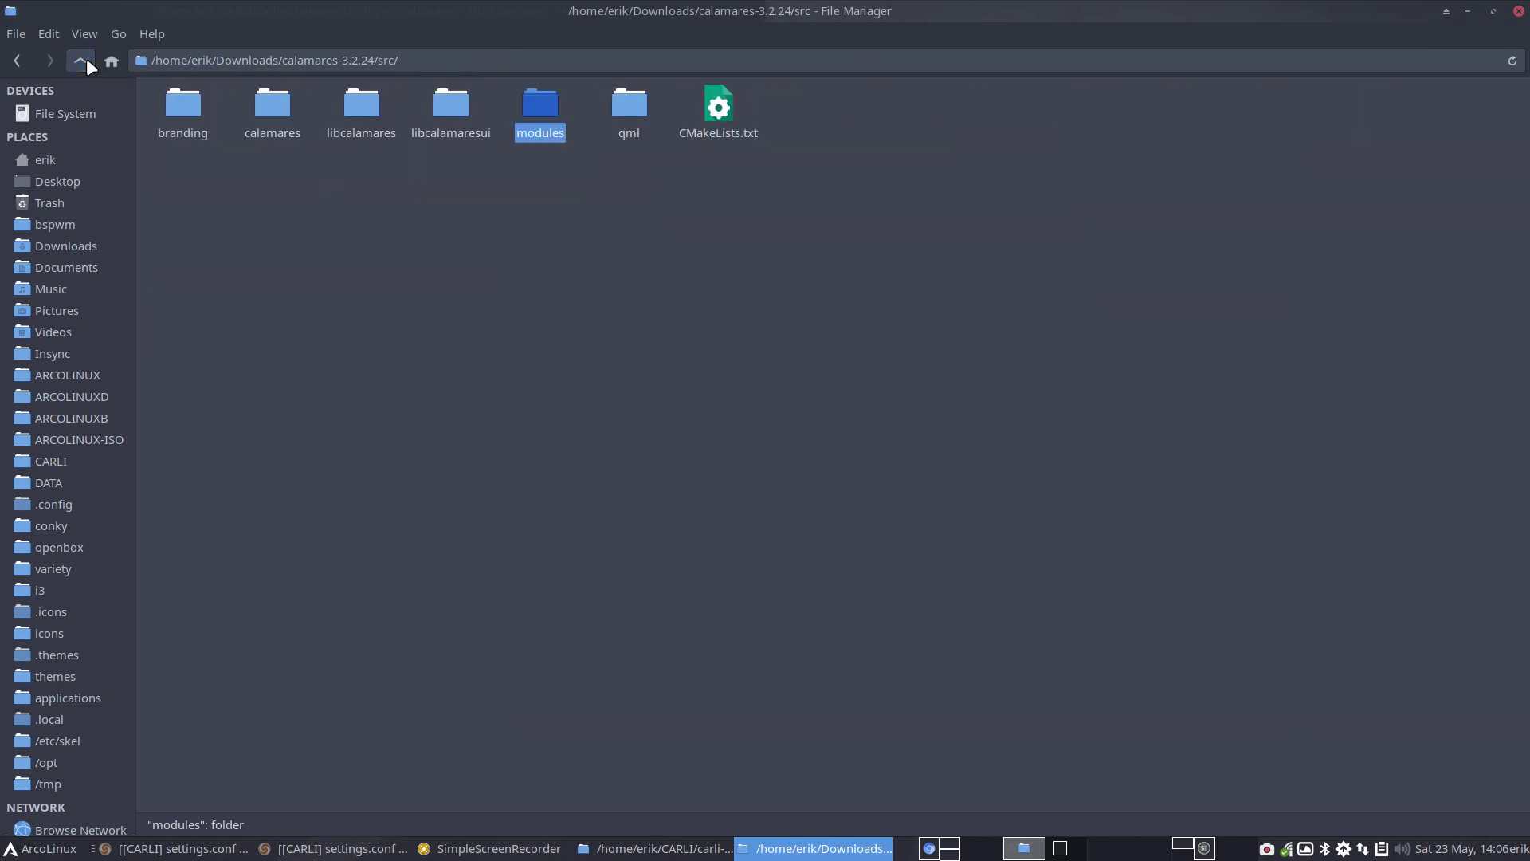
pyautogui.click(86, 61)
pyautogui.click(86, 60)
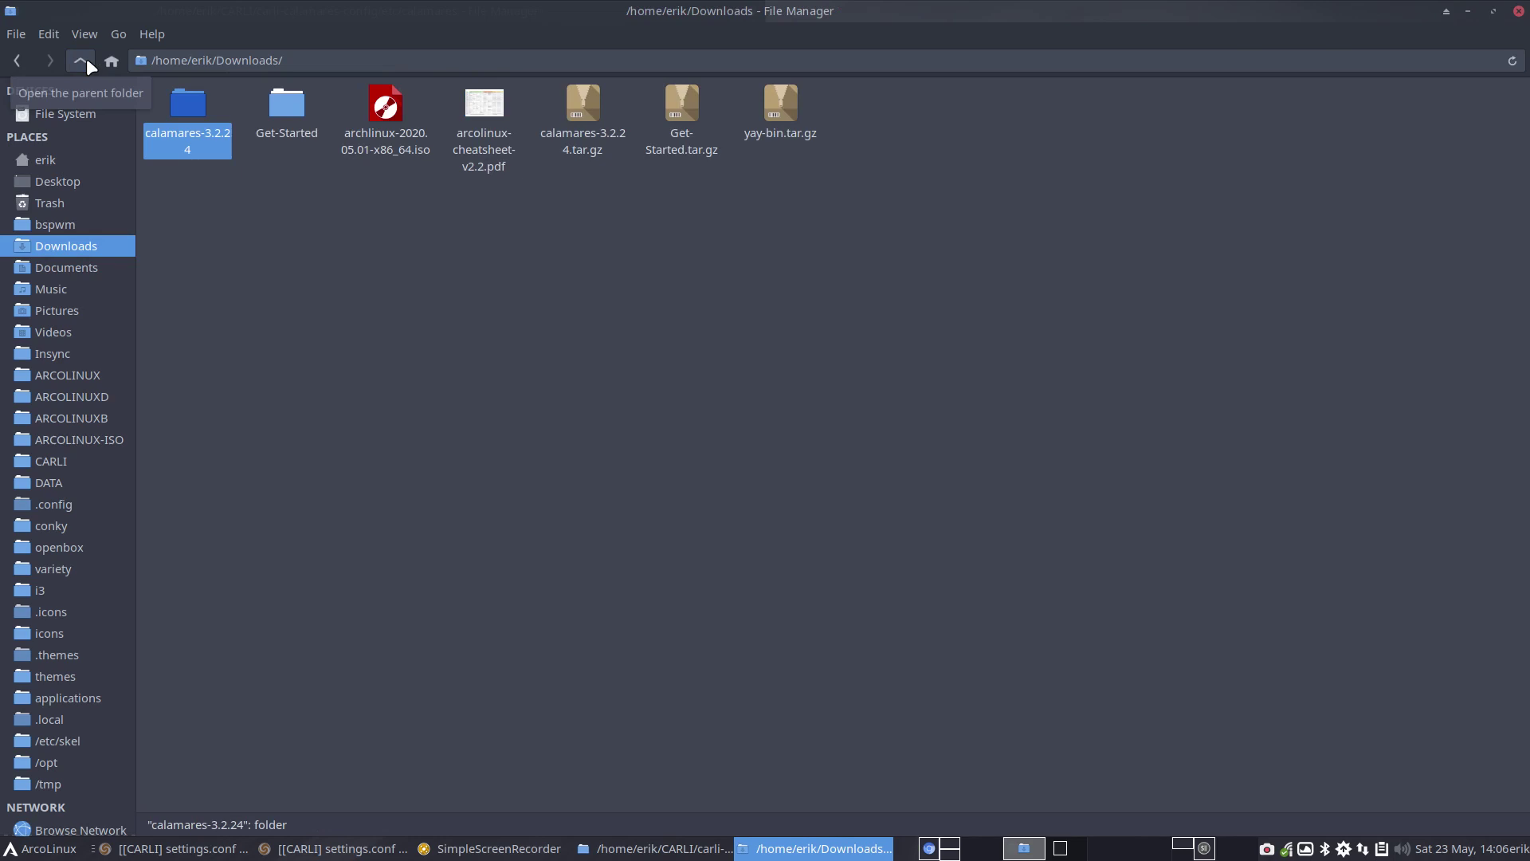
pyautogui.click(193, 174)
pyautogui.click(180, 108)
pyautogui.press('Delete')
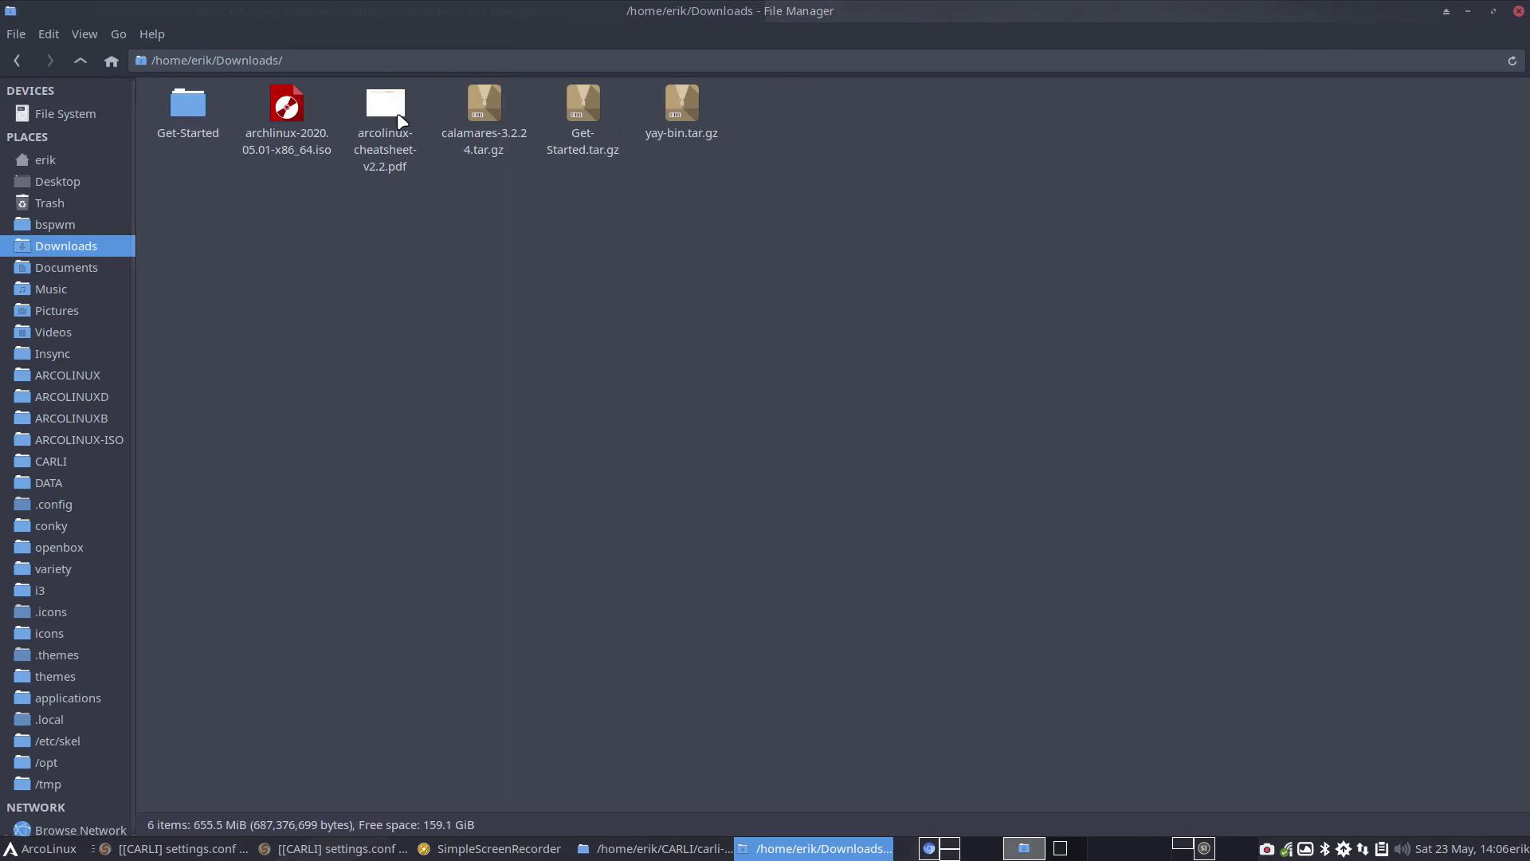
# Extract calamares-3.2.24.tar.gz in Downloads and browse to calamares-3.2.24/src/modules/netinstall
pyautogui.rightClick(488, 104)
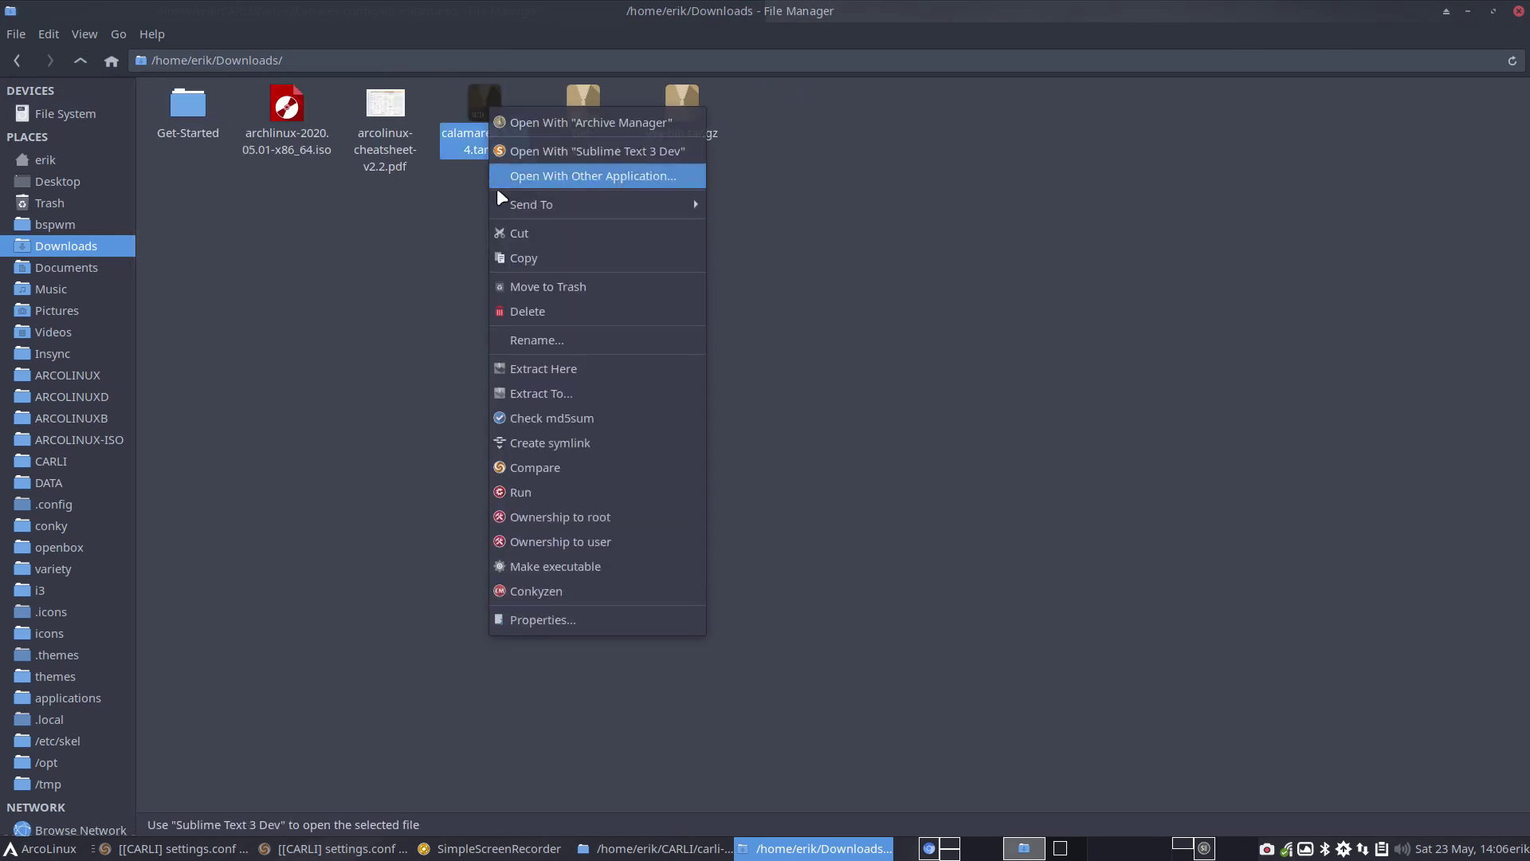
pyautogui.click(589, 369)
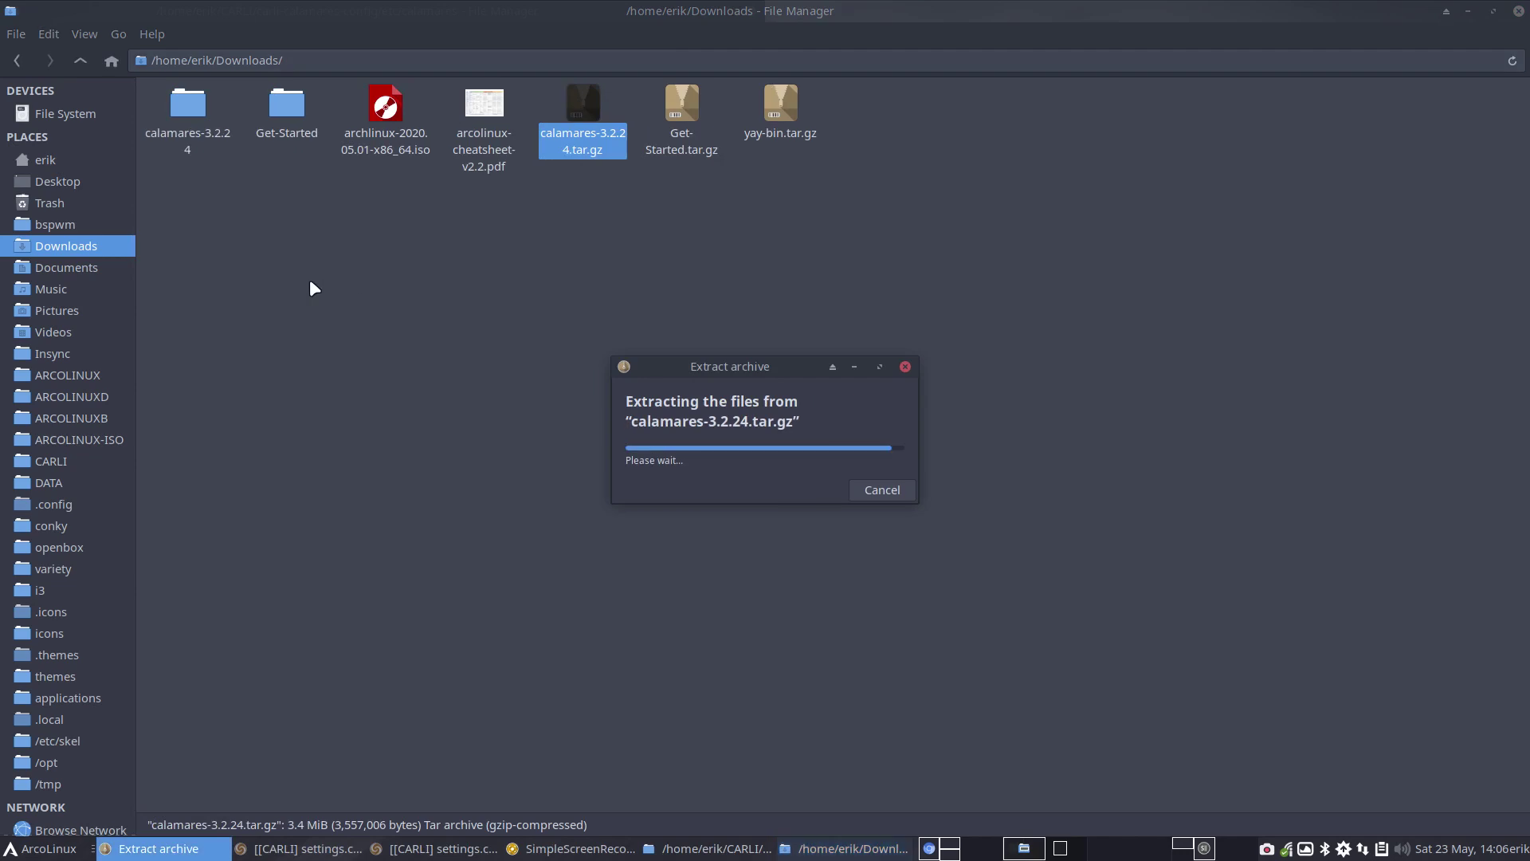
pyautogui.doubleClick(192, 110)
pyautogui.doubleClick(885, 105)
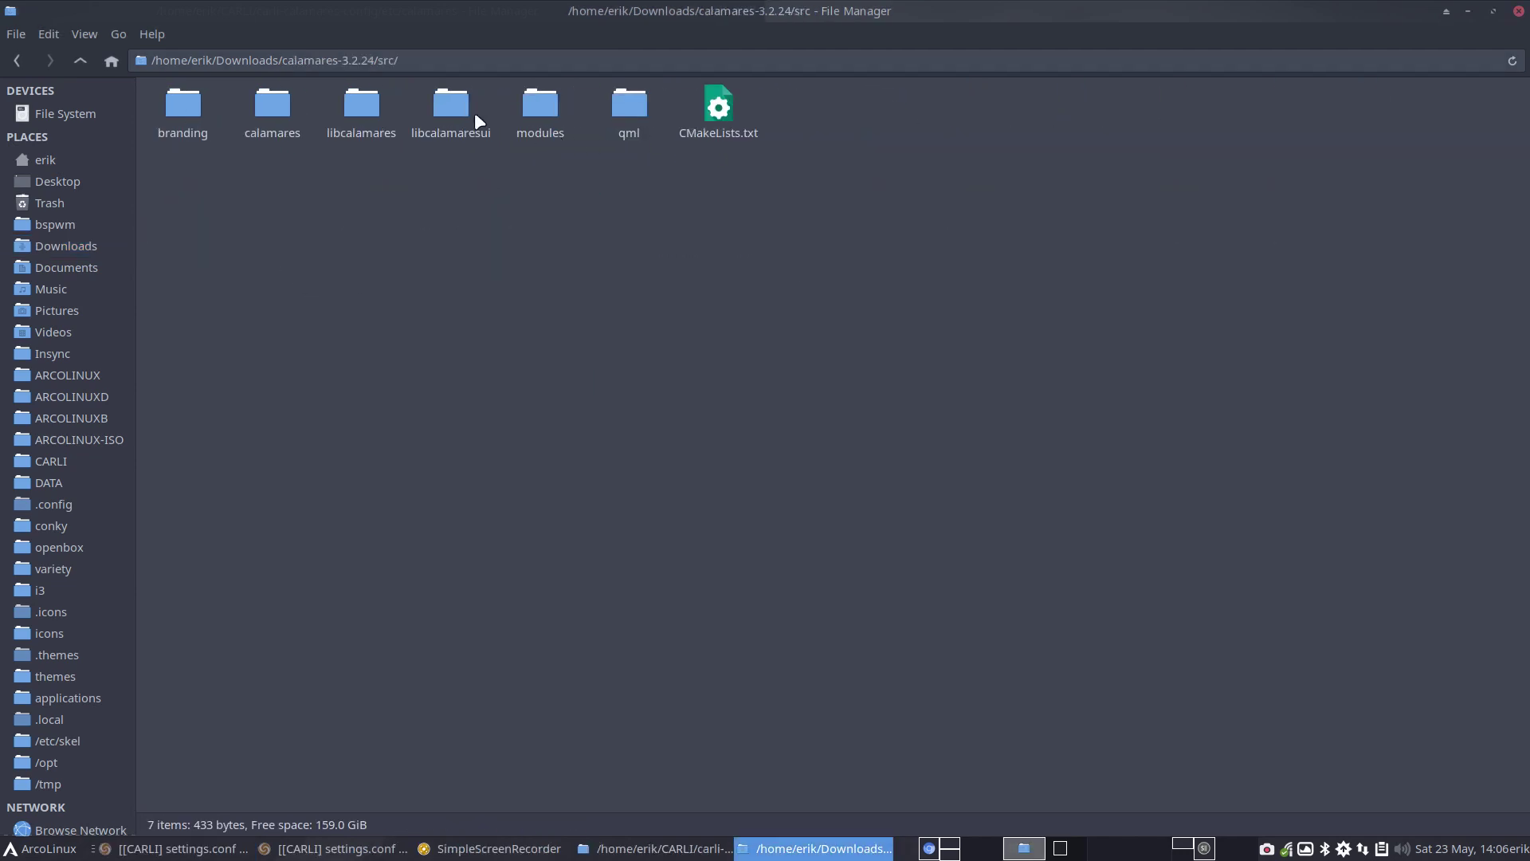
pyautogui.doubleClick(545, 110)
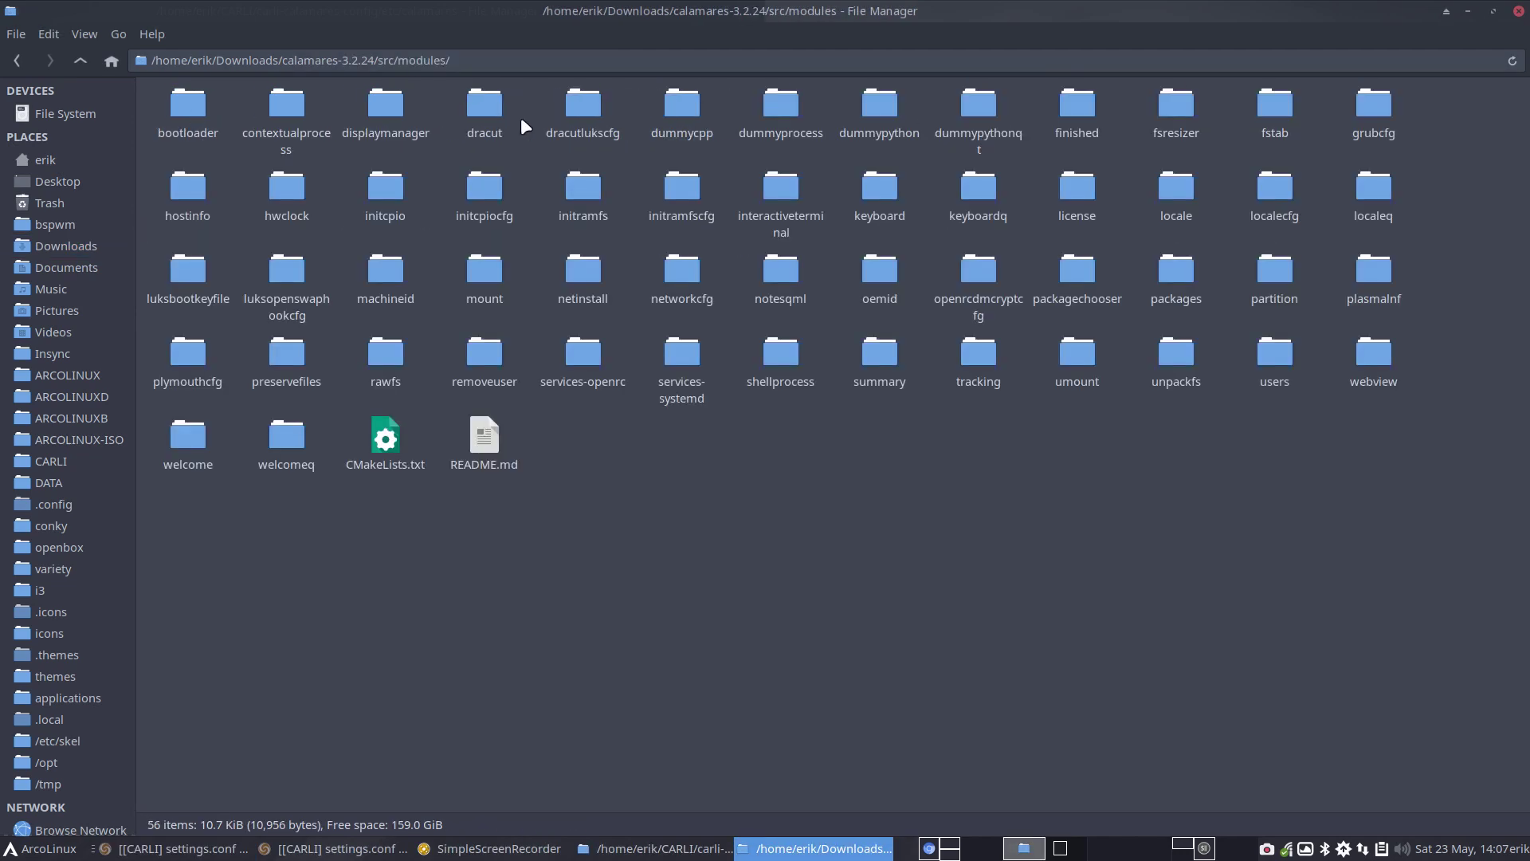
pyautogui.doubleClick(594, 271)
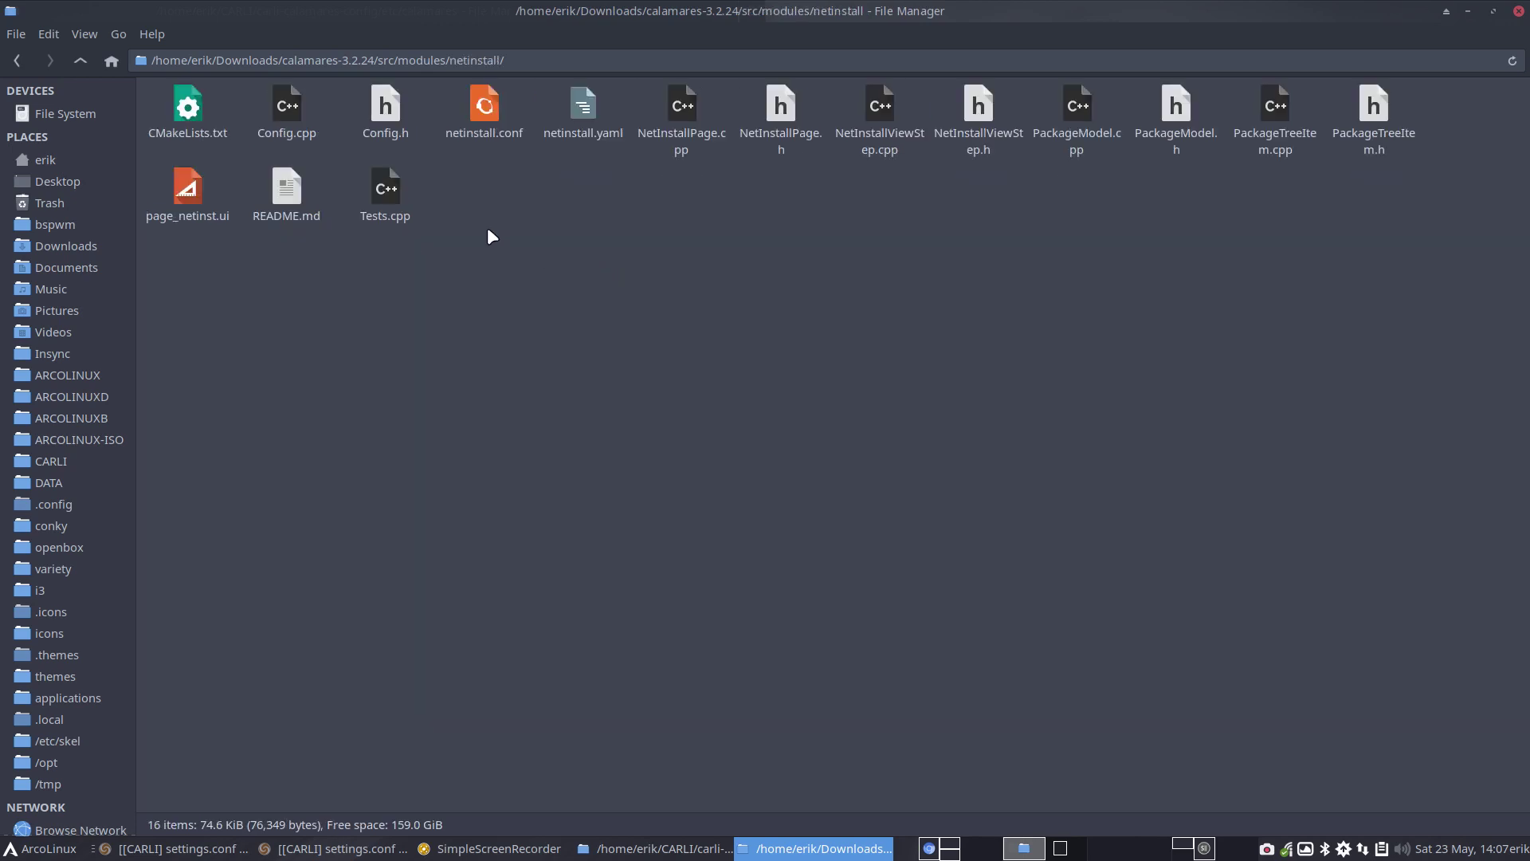
# Open netinstall.conf and examine the introduction, highlighting the packages module named on line 8
pyautogui.doubleClick(486, 107)
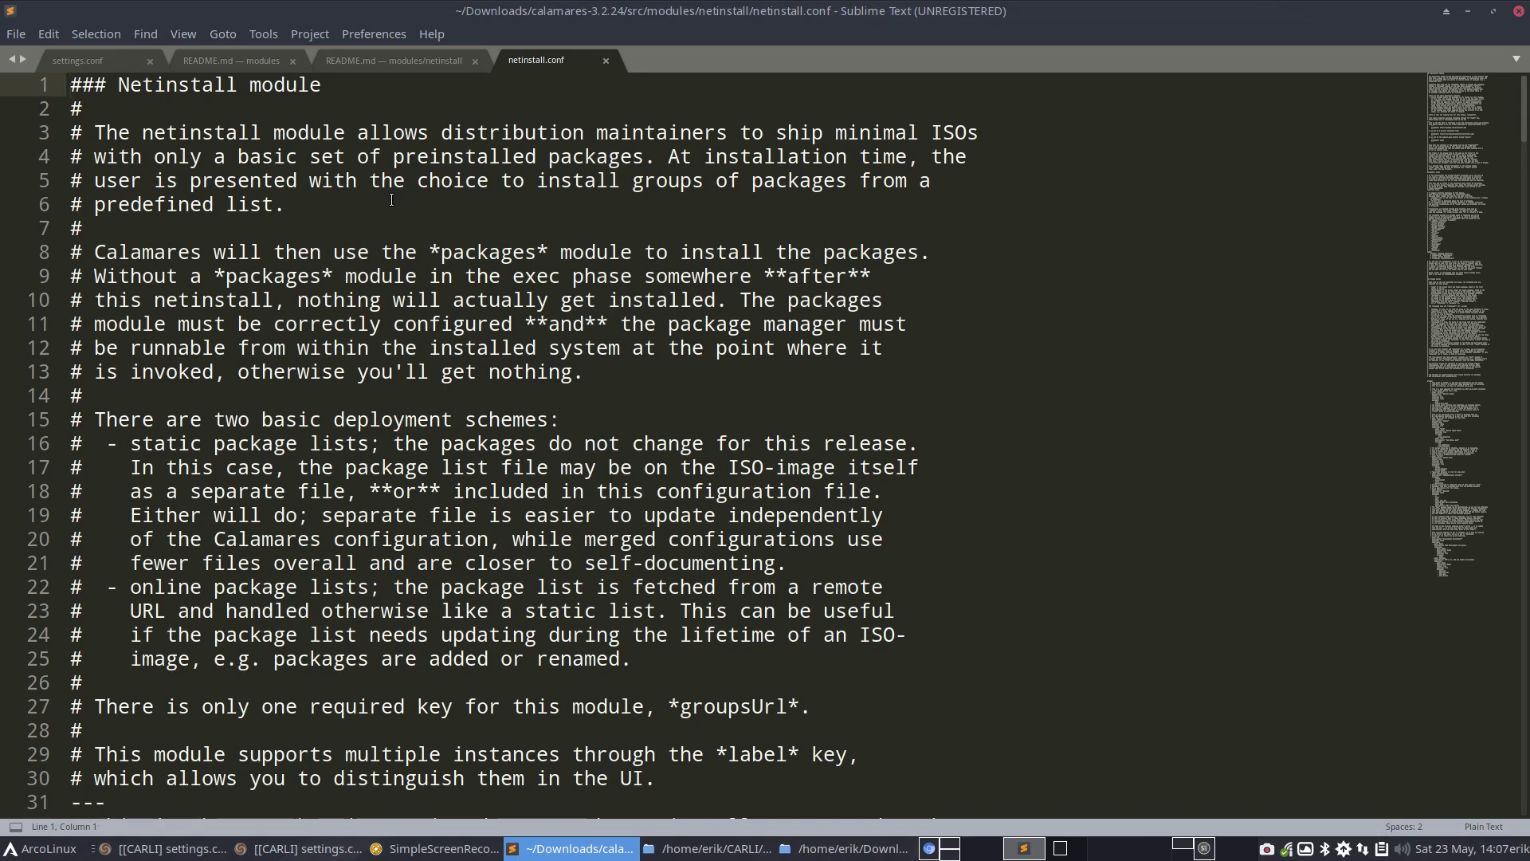
pyautogui.scroll(-1, 391, 201)
pyautogui.scroll(1, 391, 200)
pyautogui.moveTo(441, 254); pyautogui.dragTo(539, 253)
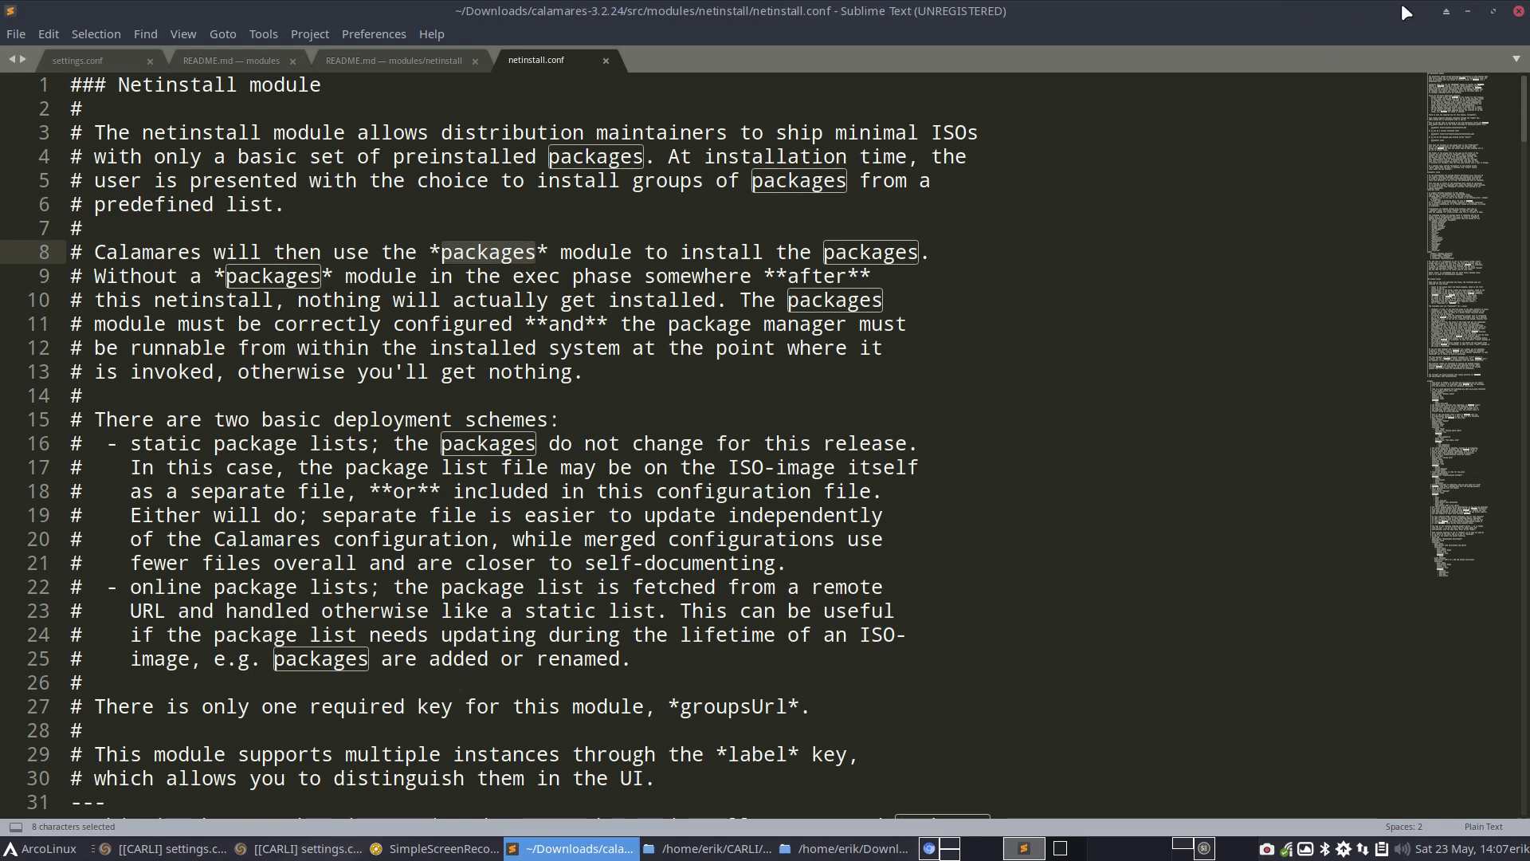
# Search the CARLI settings.conf for "packages" and check the module list in its exec block
pyautogui.click(73, 60)
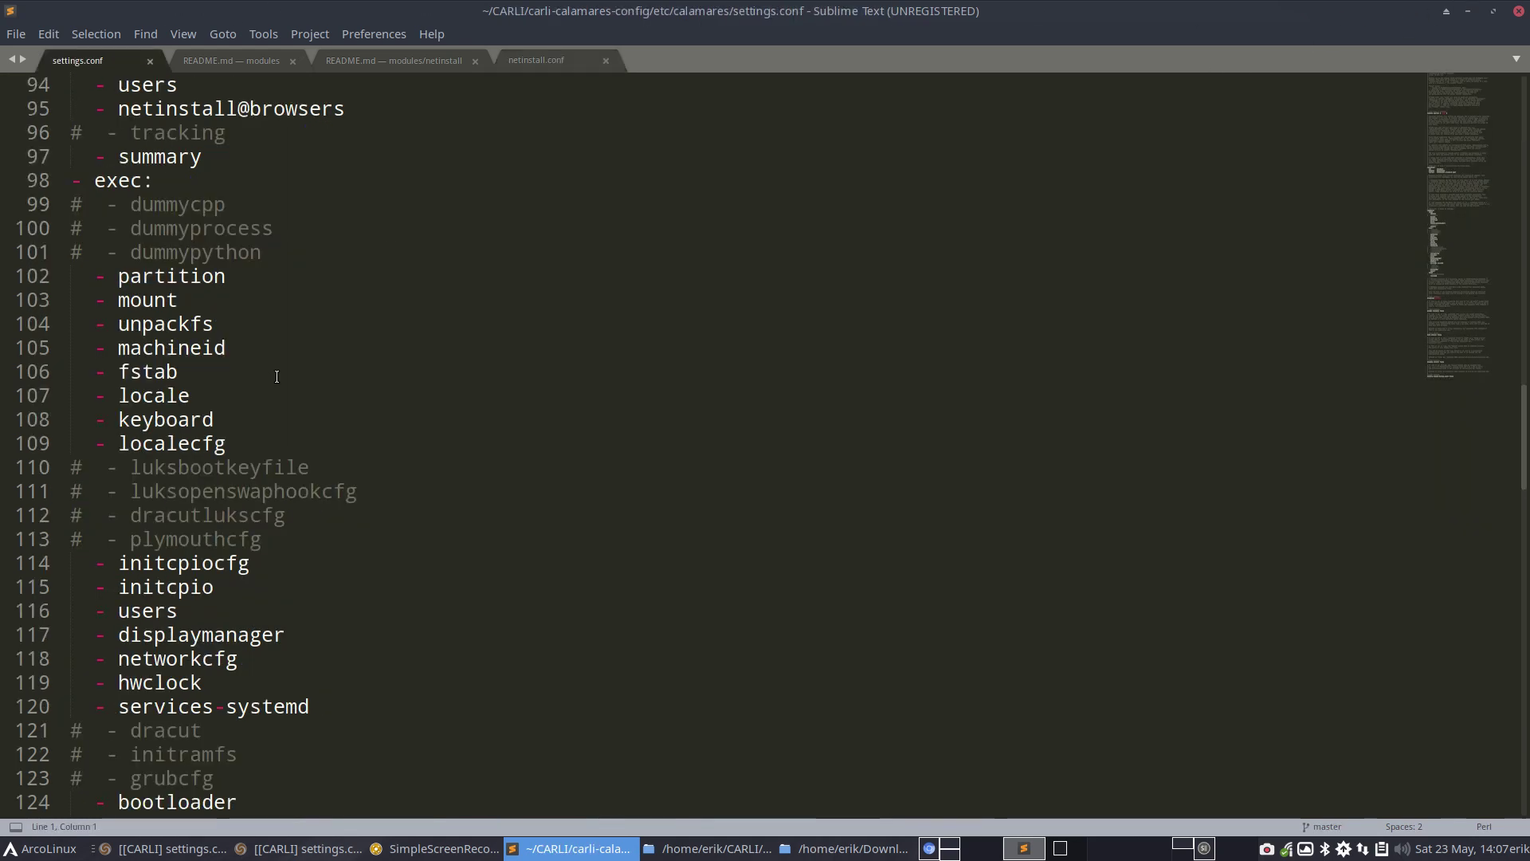
pyautogui.click(303, 372)
pyautogui.hotkey('ctrl', 'f')
pyautogui.write('packages')
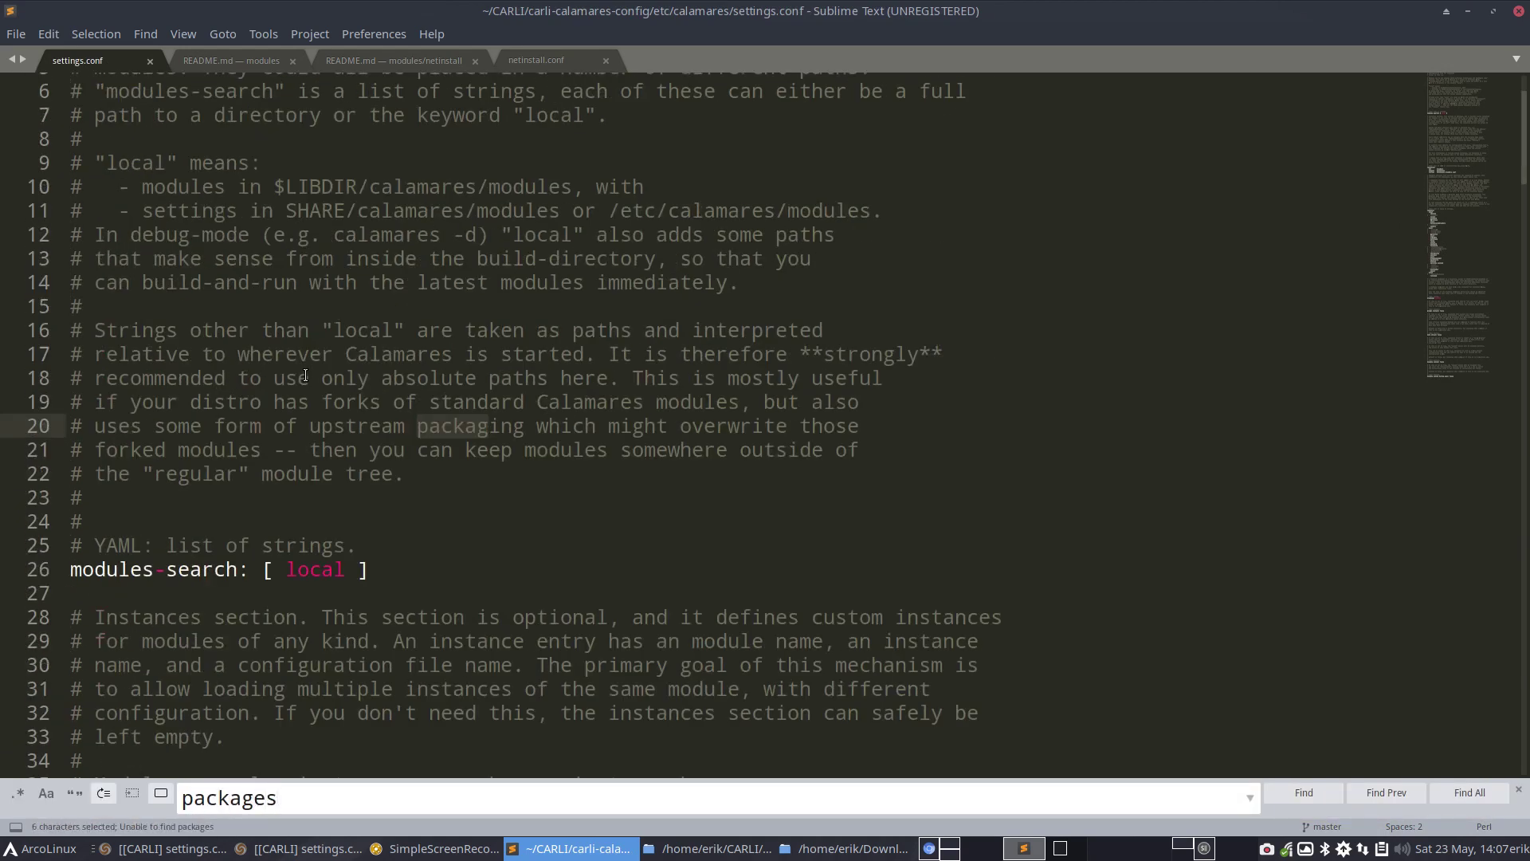
pyautogui.scroll(-20, 558, 263)
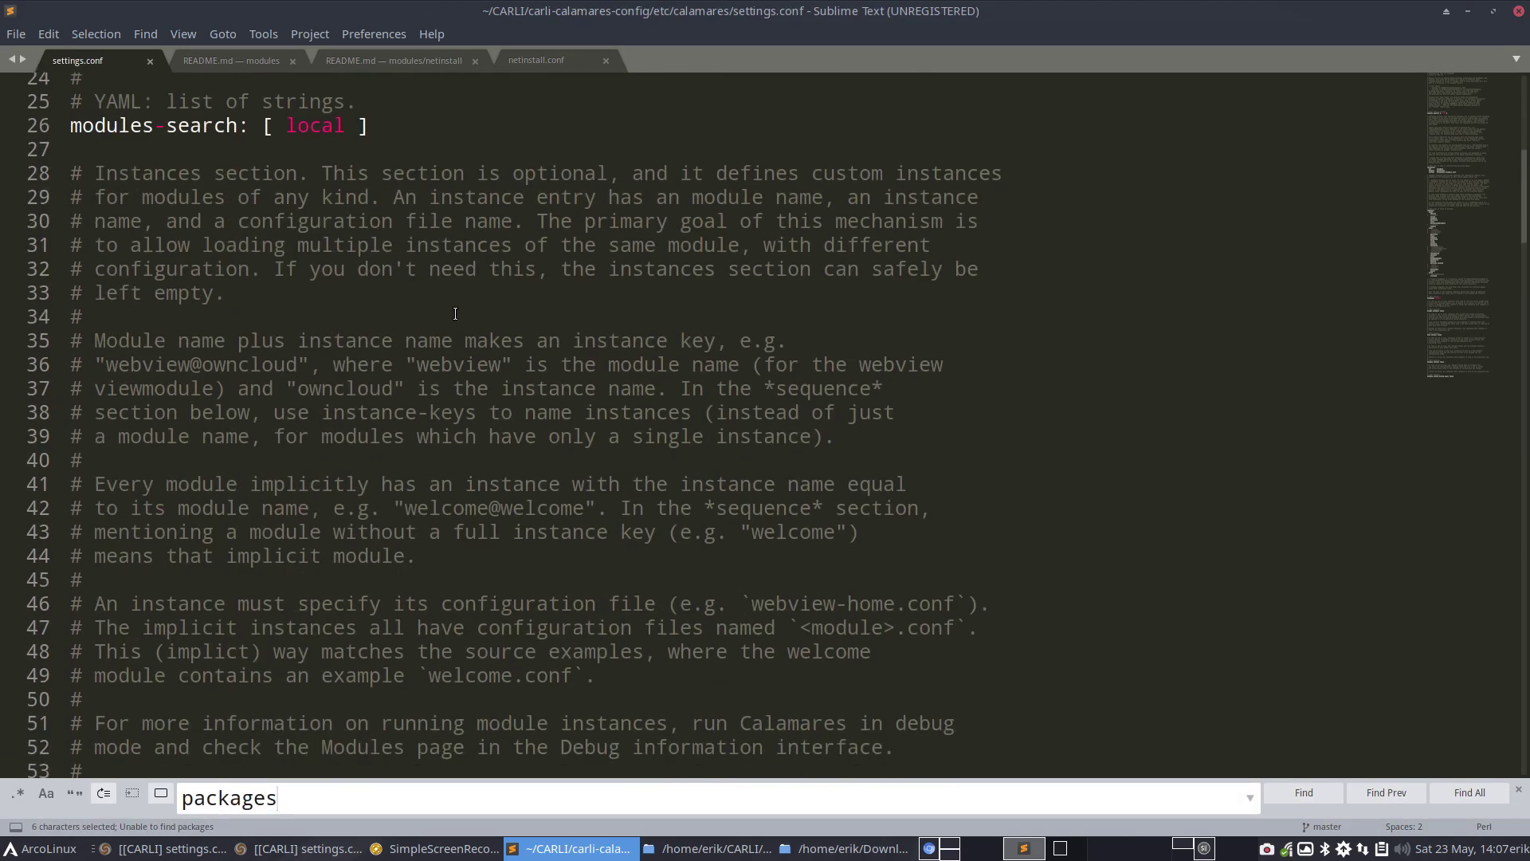
pyautogui.scroll(-1, 460, 301)
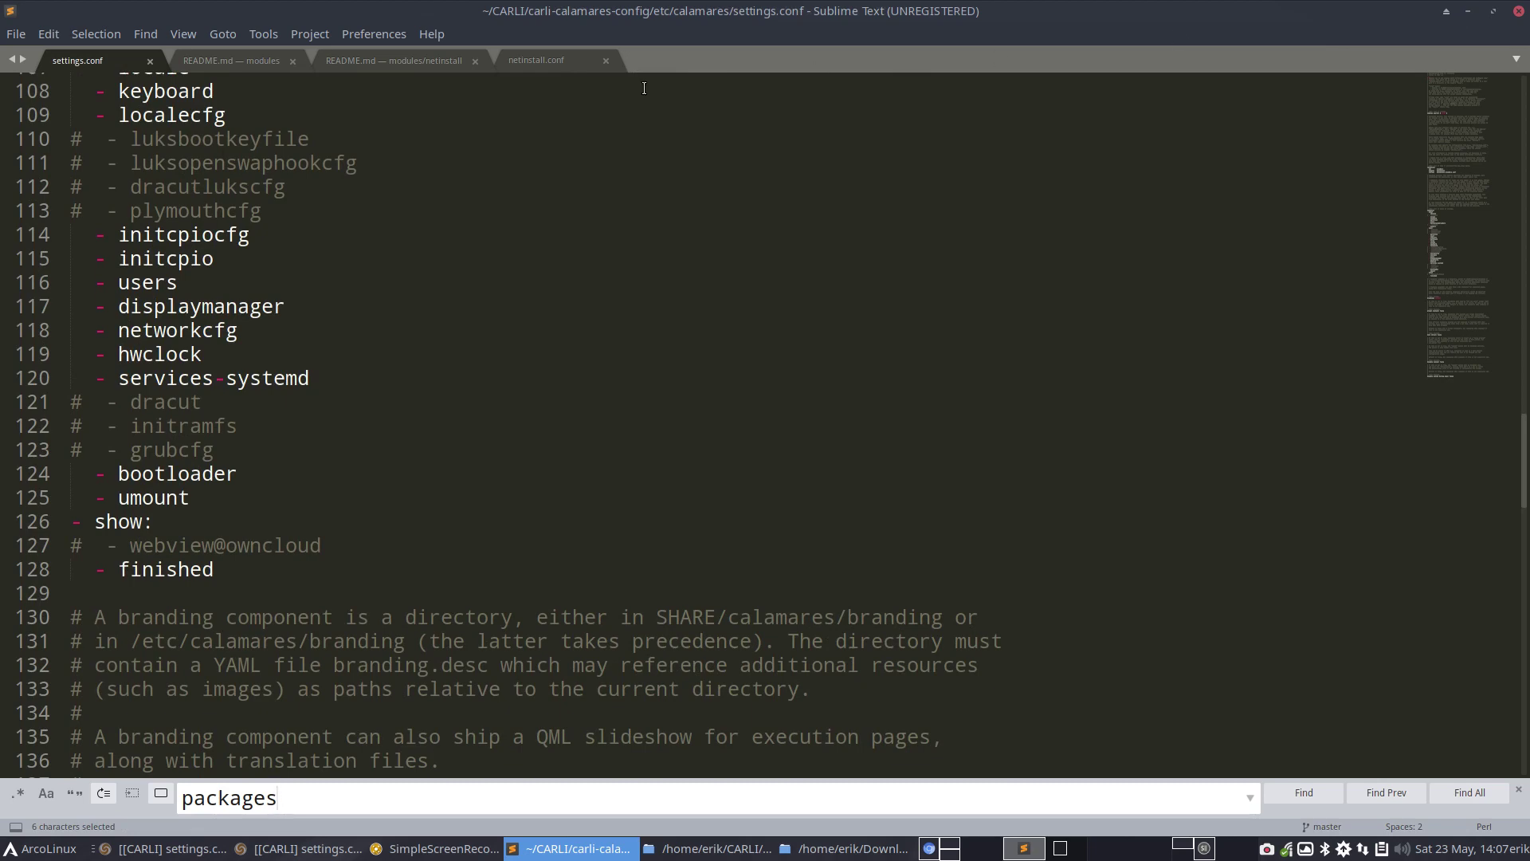
# Return to netinstall.conf and examine online package lists, the URL and local file examples for groupsUrl, and the packages module note
pyautogui.click(543, 59)
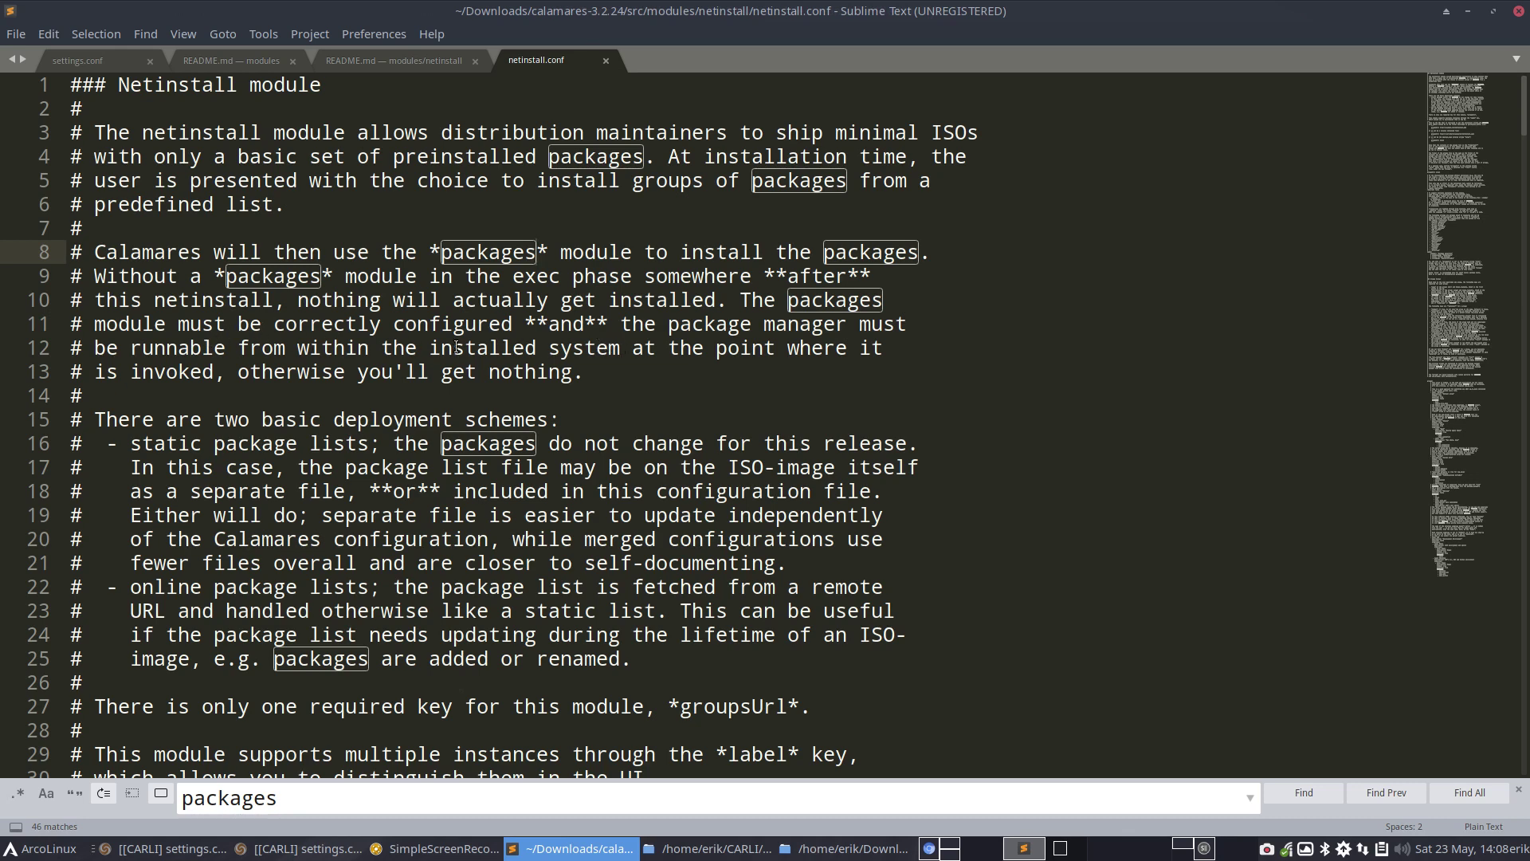
pyautogui.scroll(-3, 449, 348)
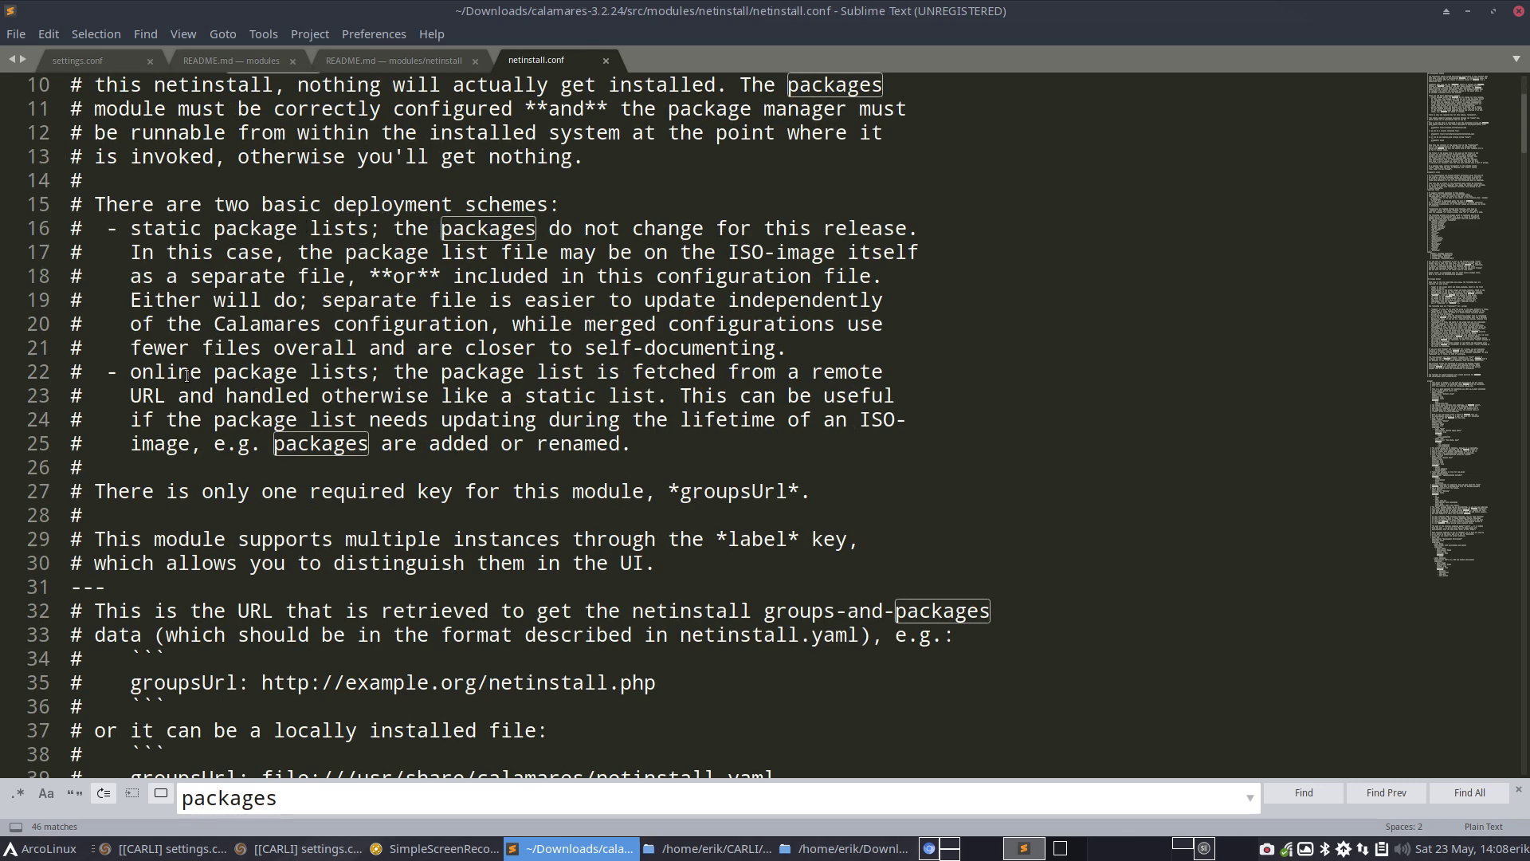
pyautogui.moveTo(213, 371); pyautogui.dragTo(372, 375)
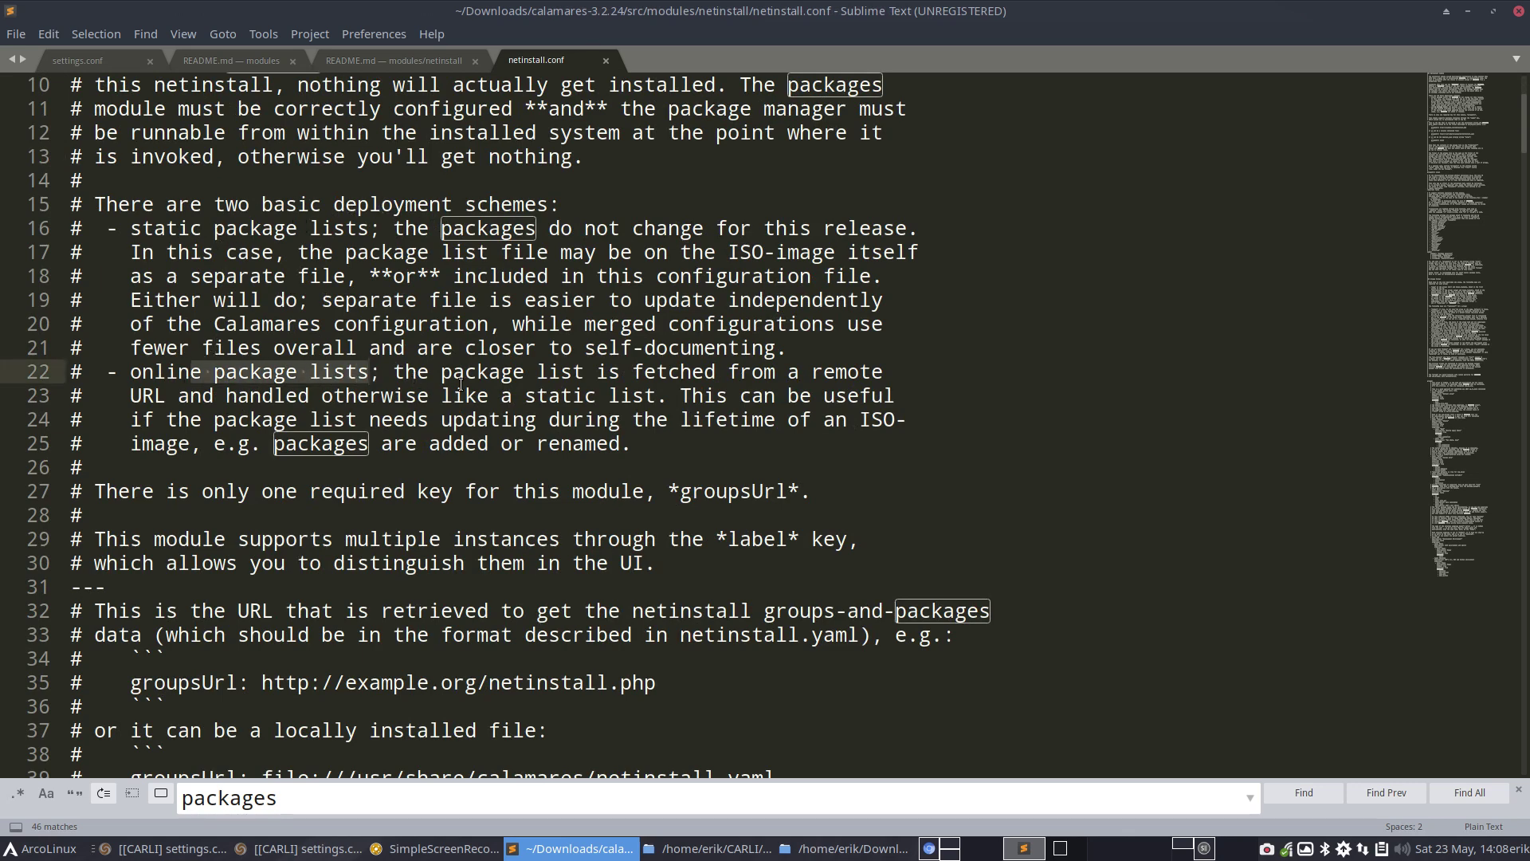
pyautogui.scroll(-3, 461, 385)
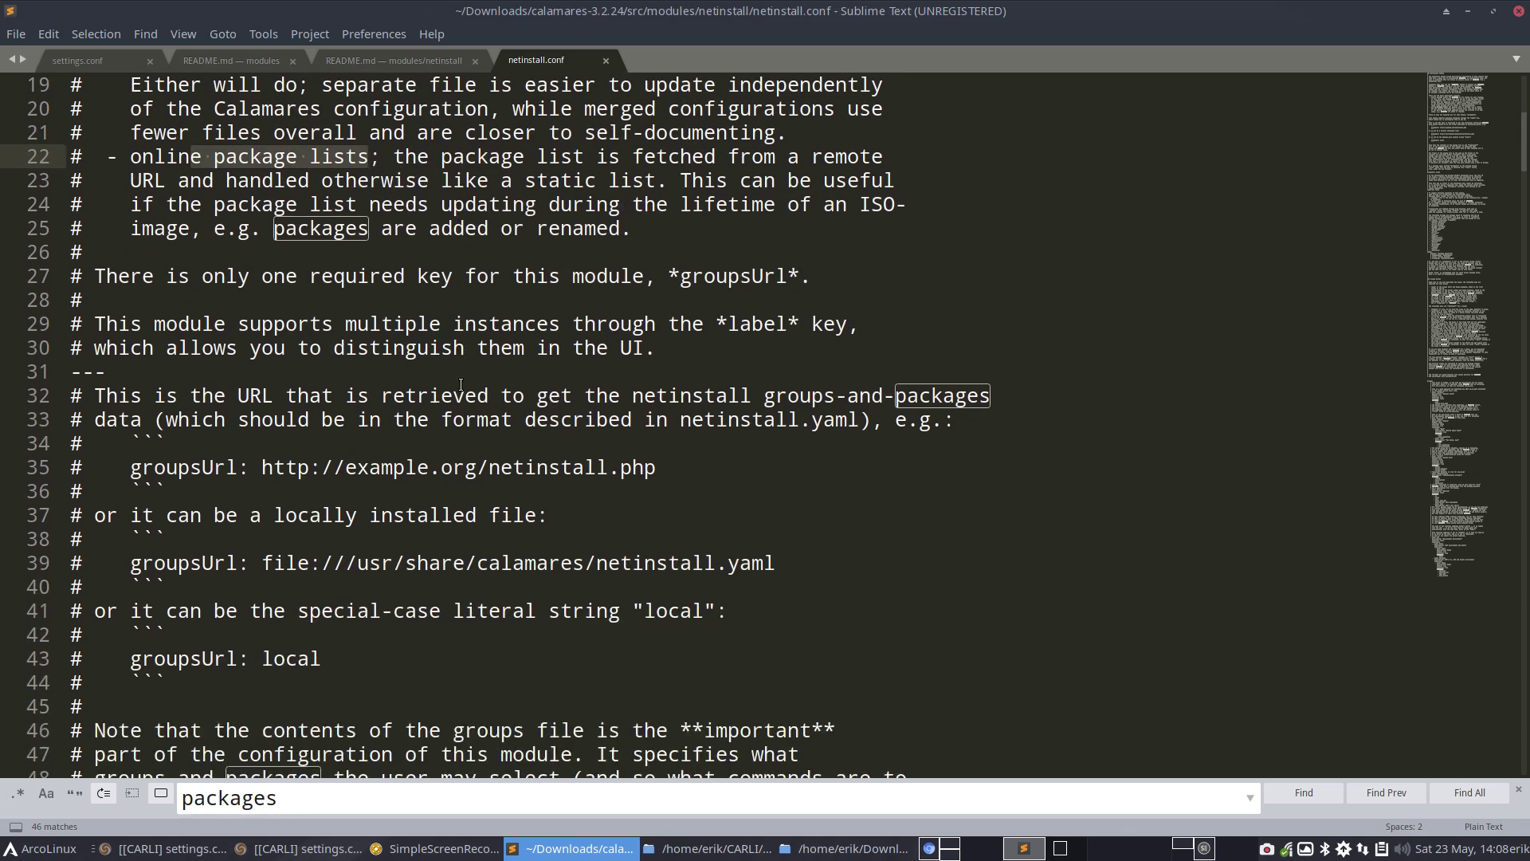
pyautogui.moveTo(661, 467); pyautogui.dragTo(262, 467)
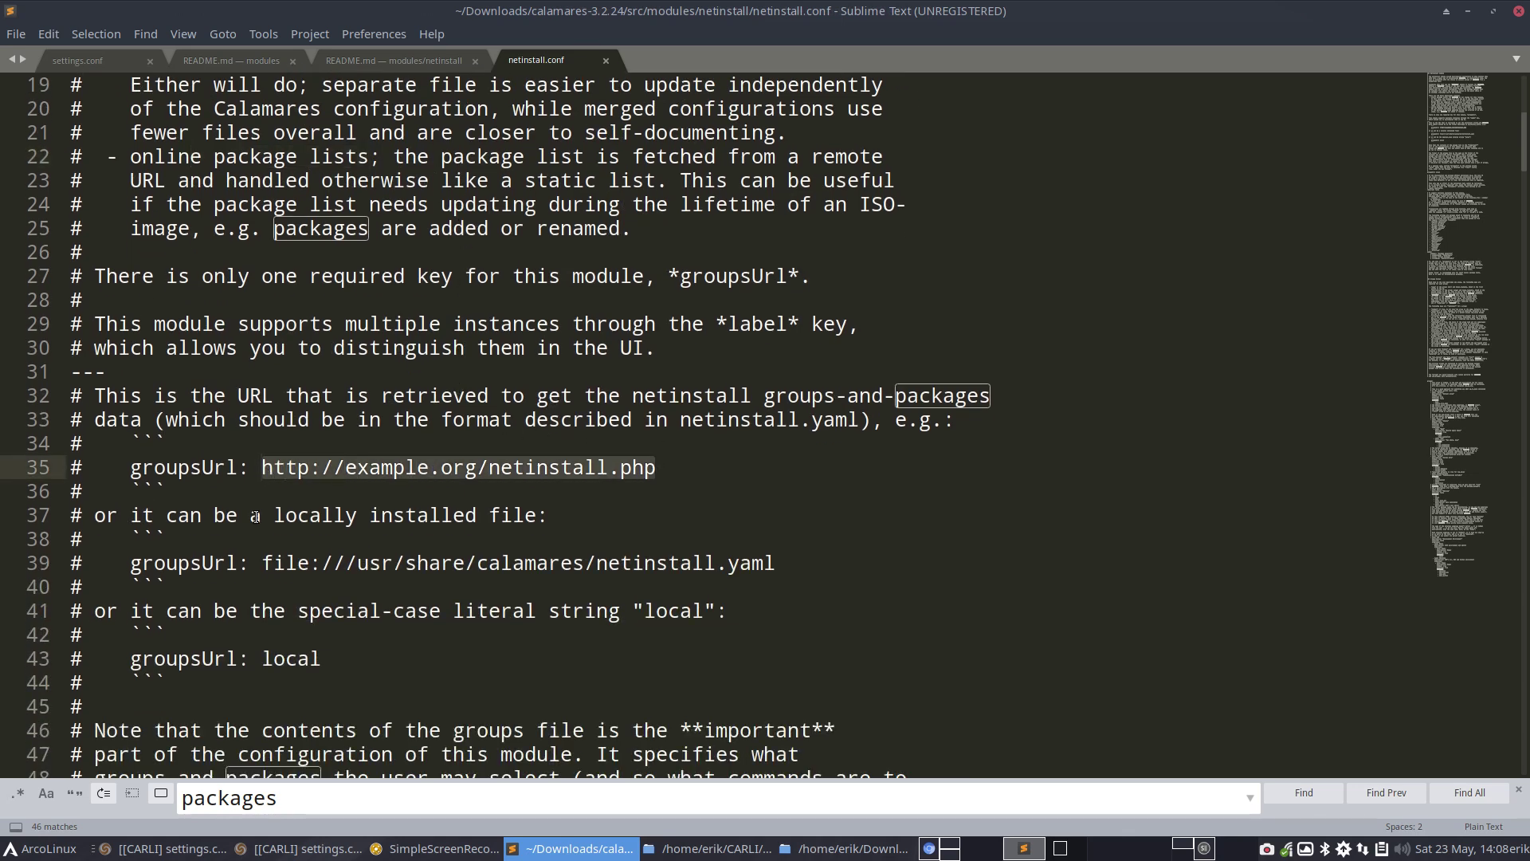
pyautogui.scroll(-2, 262, 556)
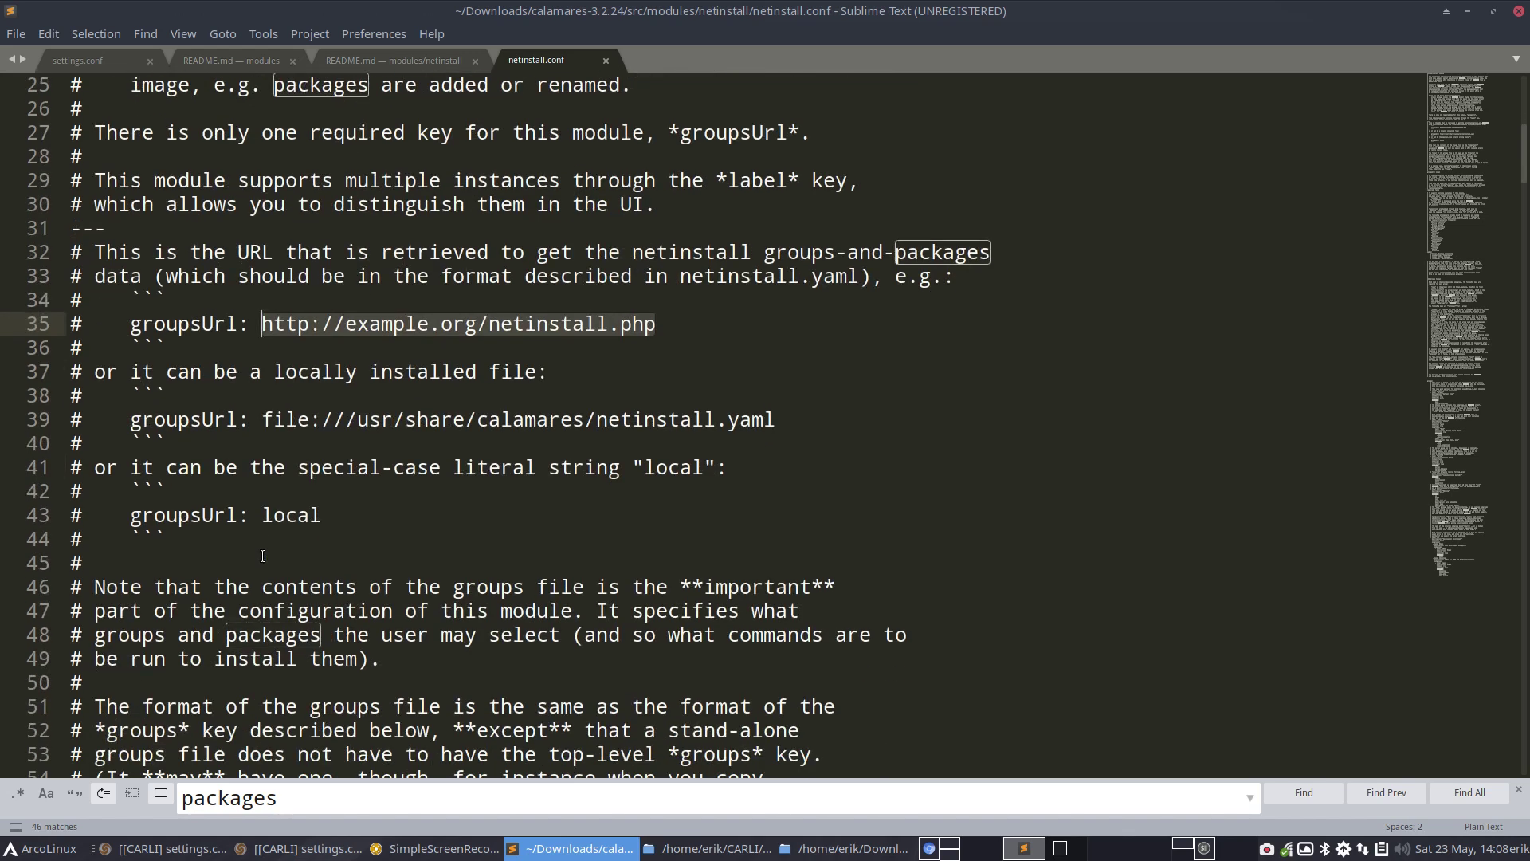
pyautogui.moveTo(262, 420); pyautogui.dragTo(776, 419)
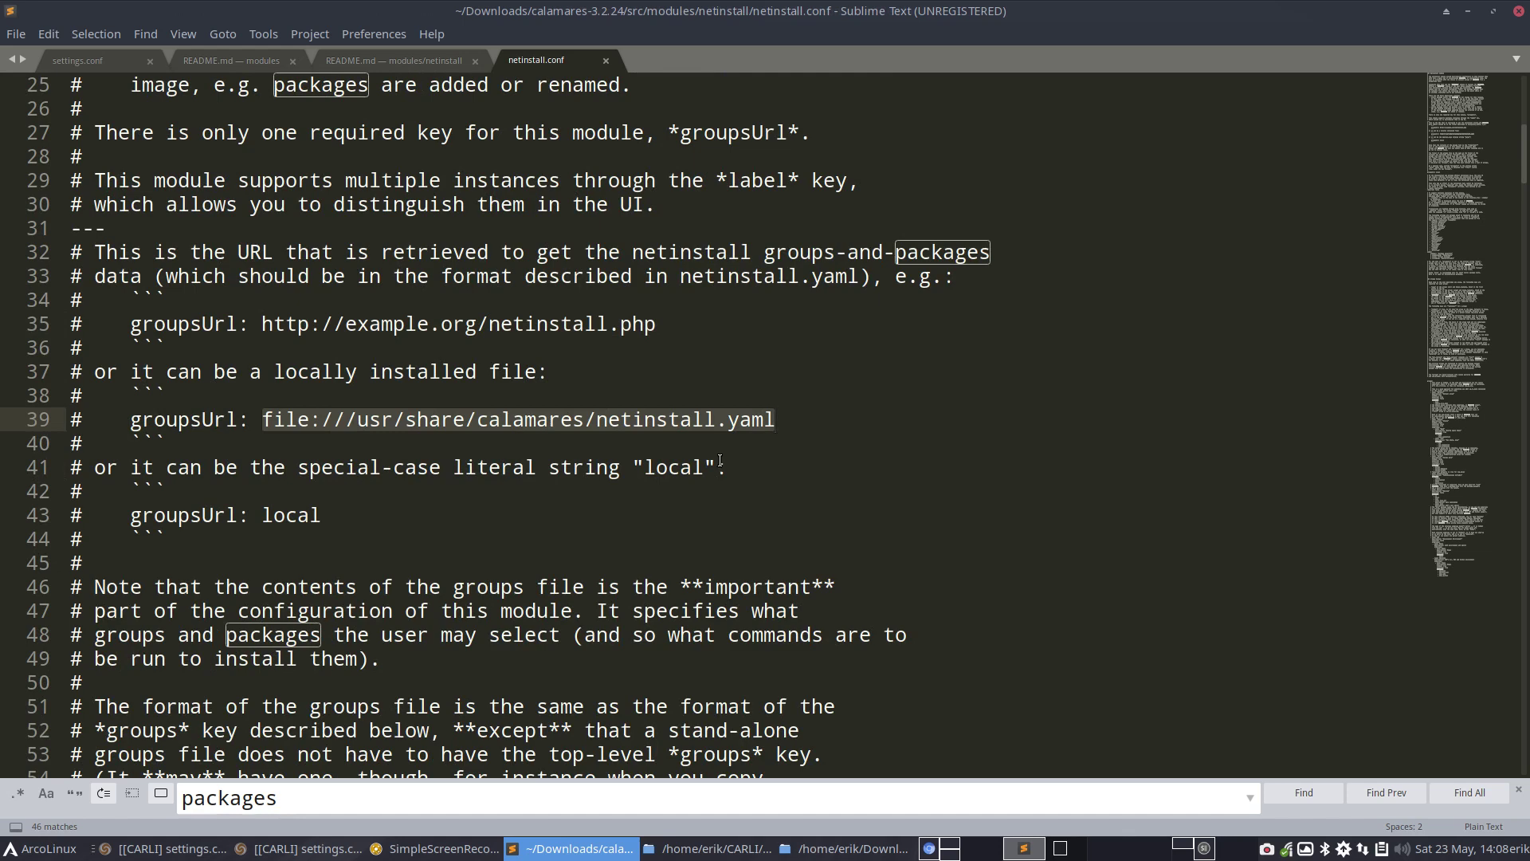
pyautogui.scroll(-2, 702, 456)
pyautogui.scroll(10, 703, 457)
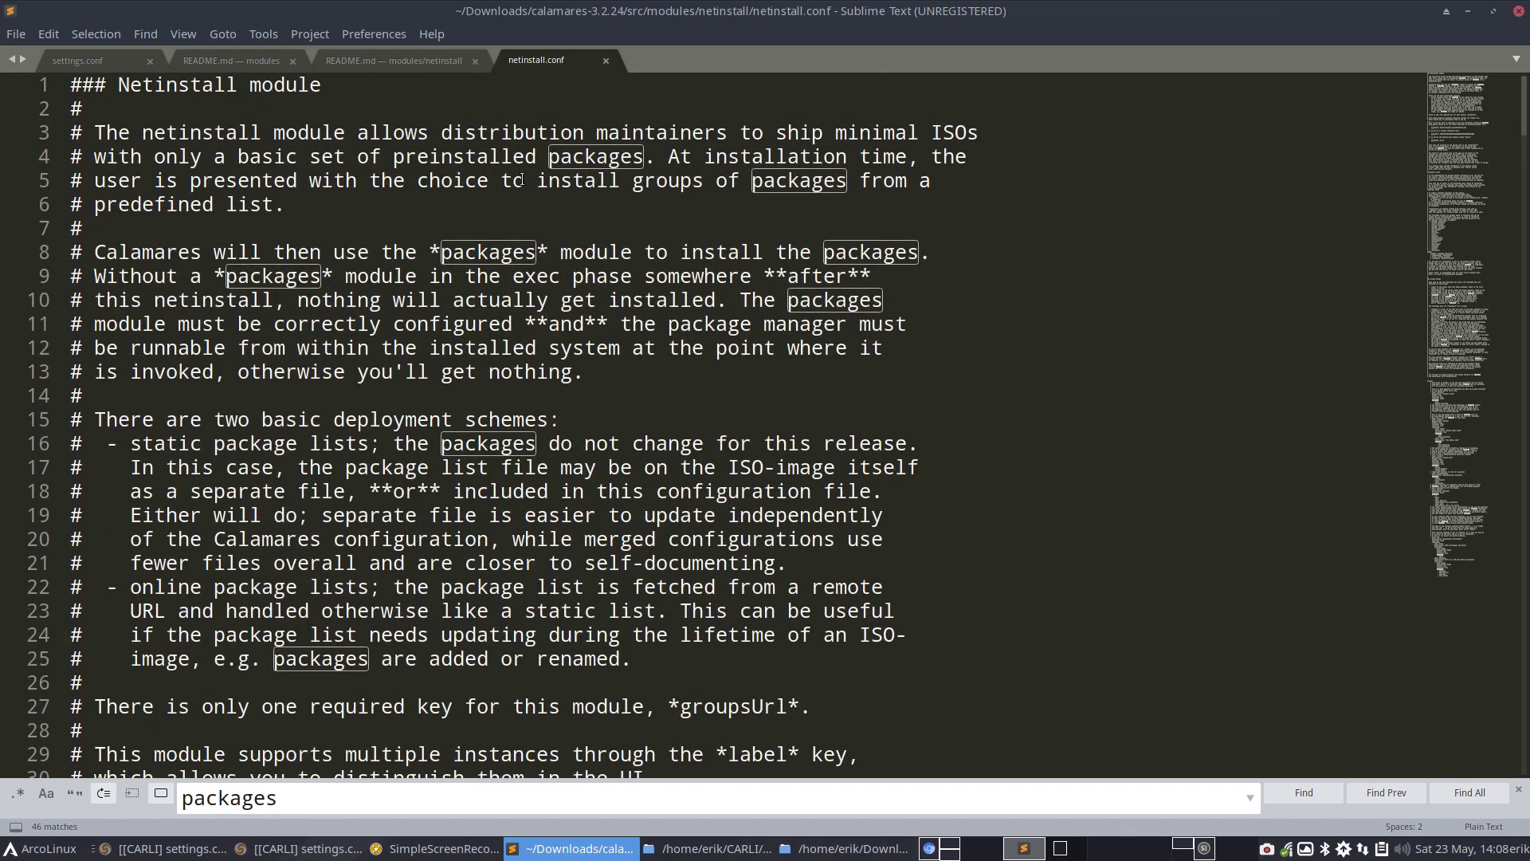
pyautogui.doubleClick(485, 252)
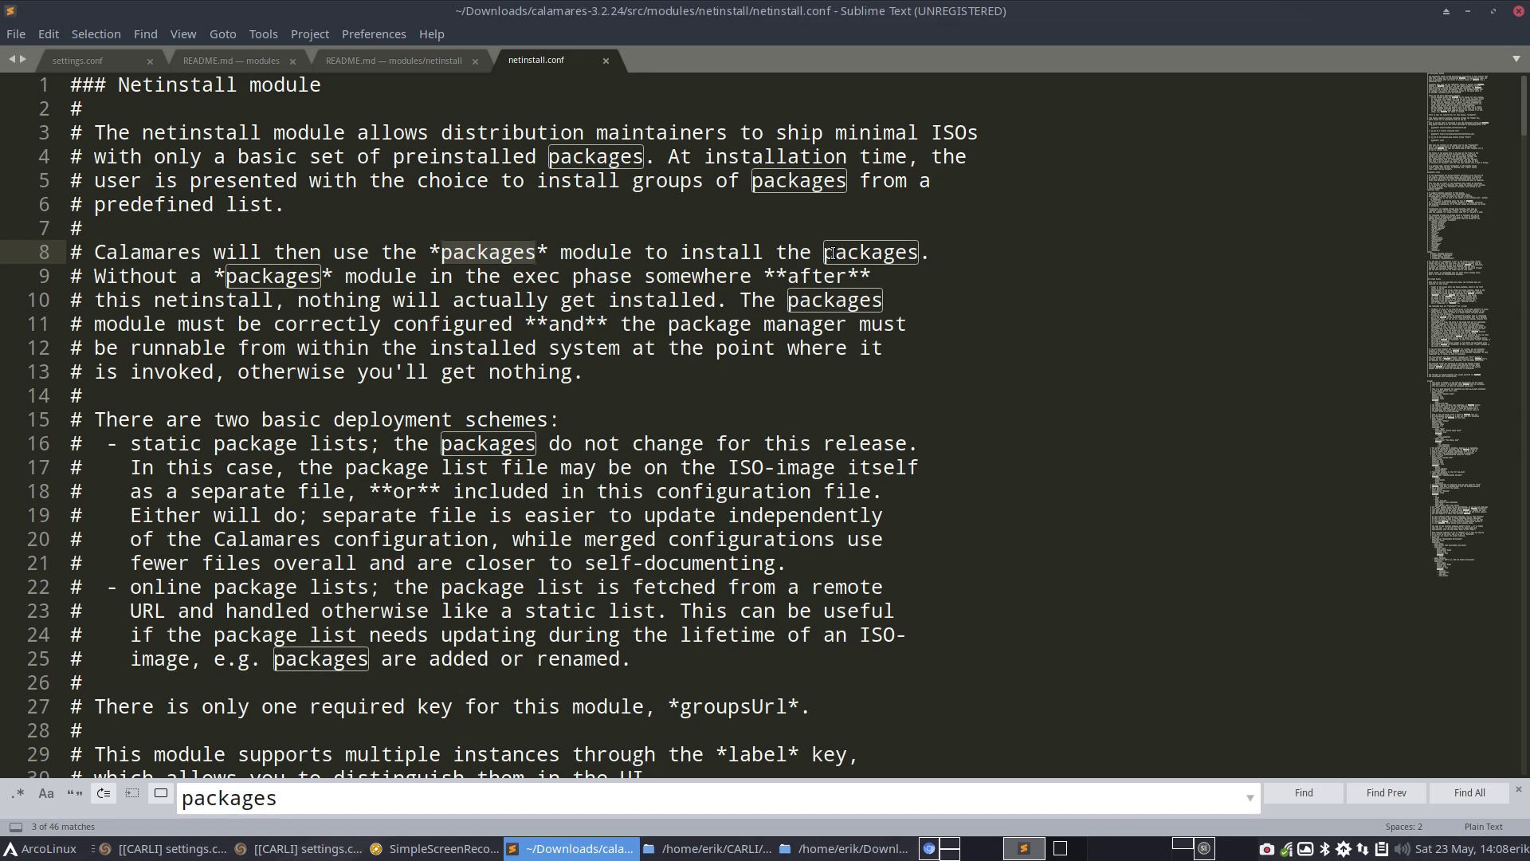
# Minimize the editor, browse to the packages module folder in src/modules, and open module.desc
pyautogui.click(1468, 13)
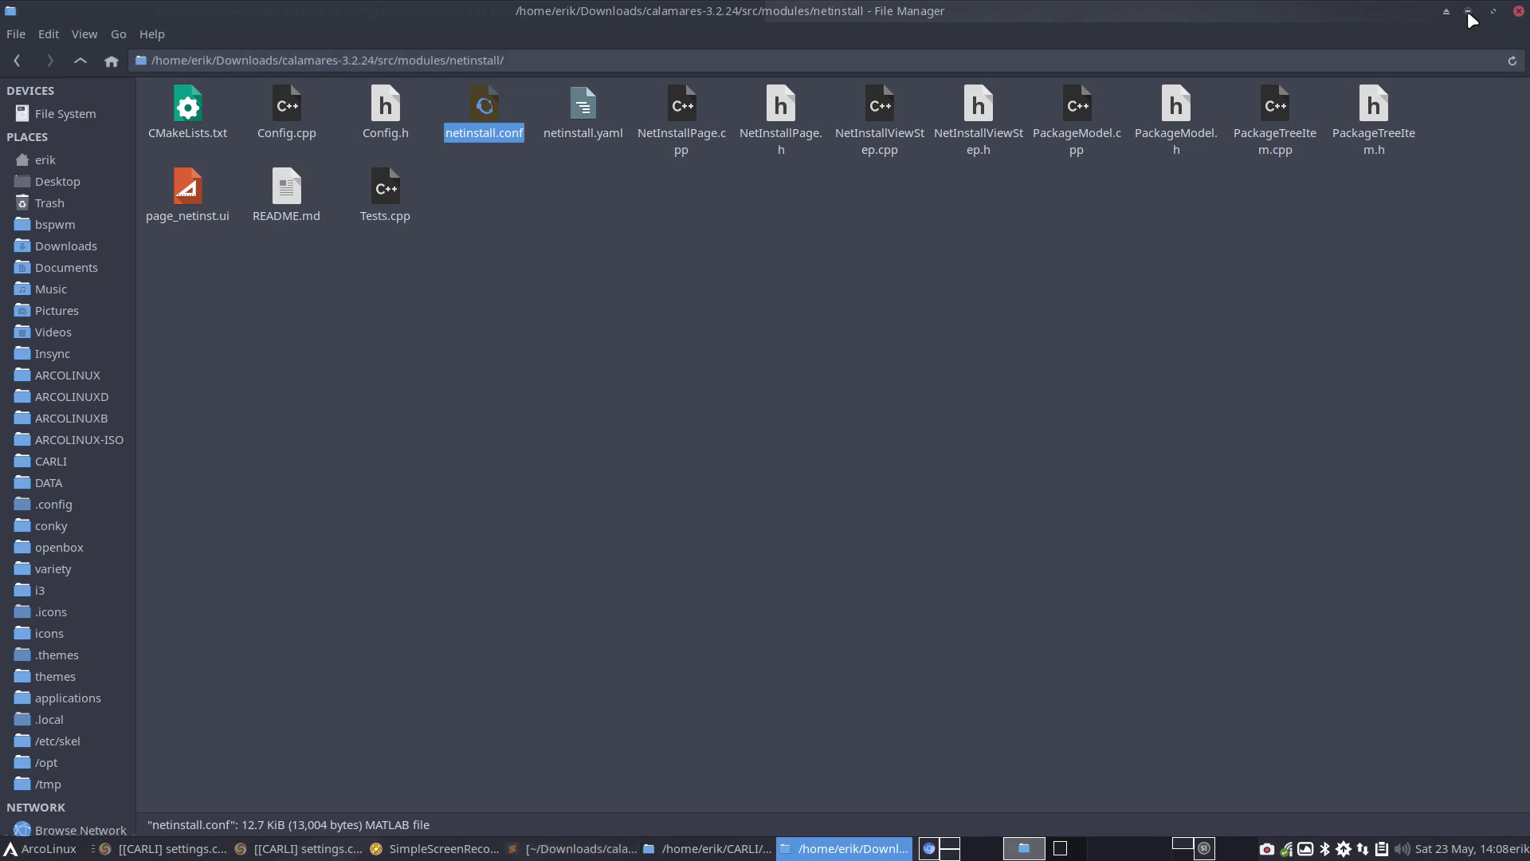
pyautogui.click(80, 61)
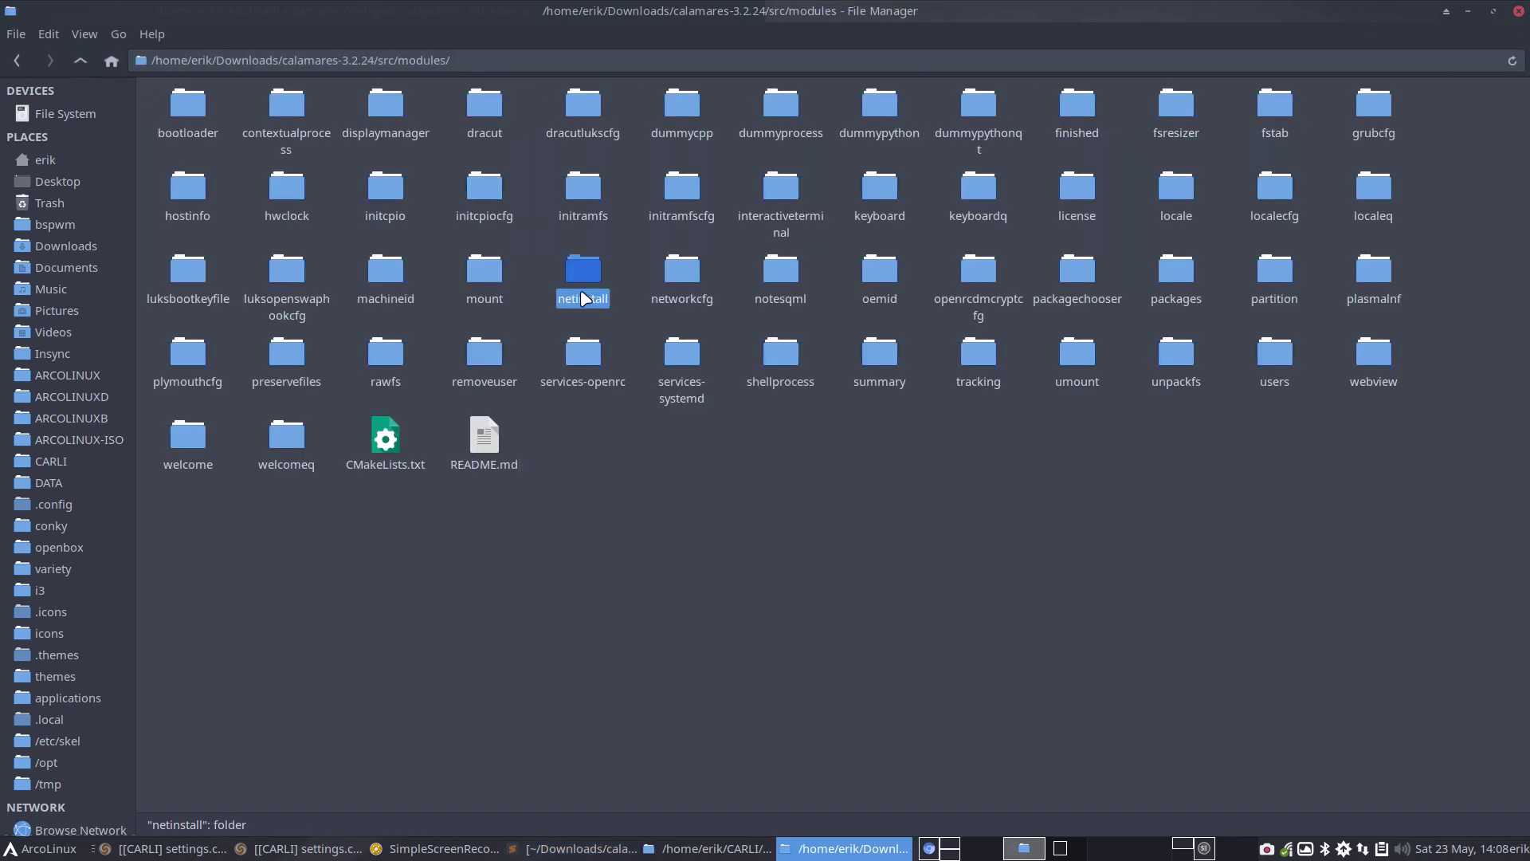
pyautogui.doubleClick(1164, 276)
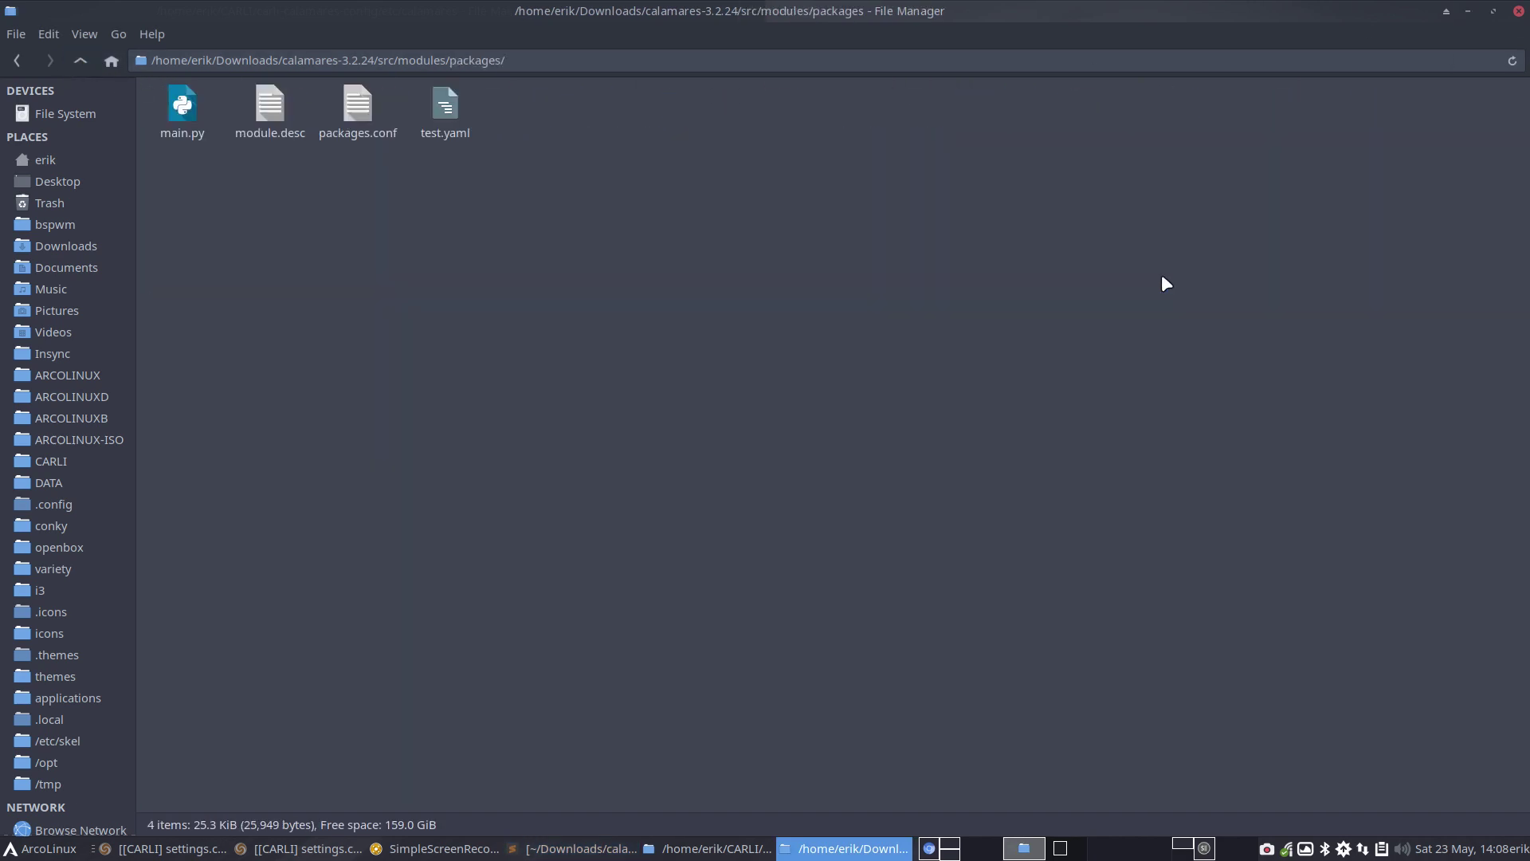
pyautogui.doubleClick(269, 120)
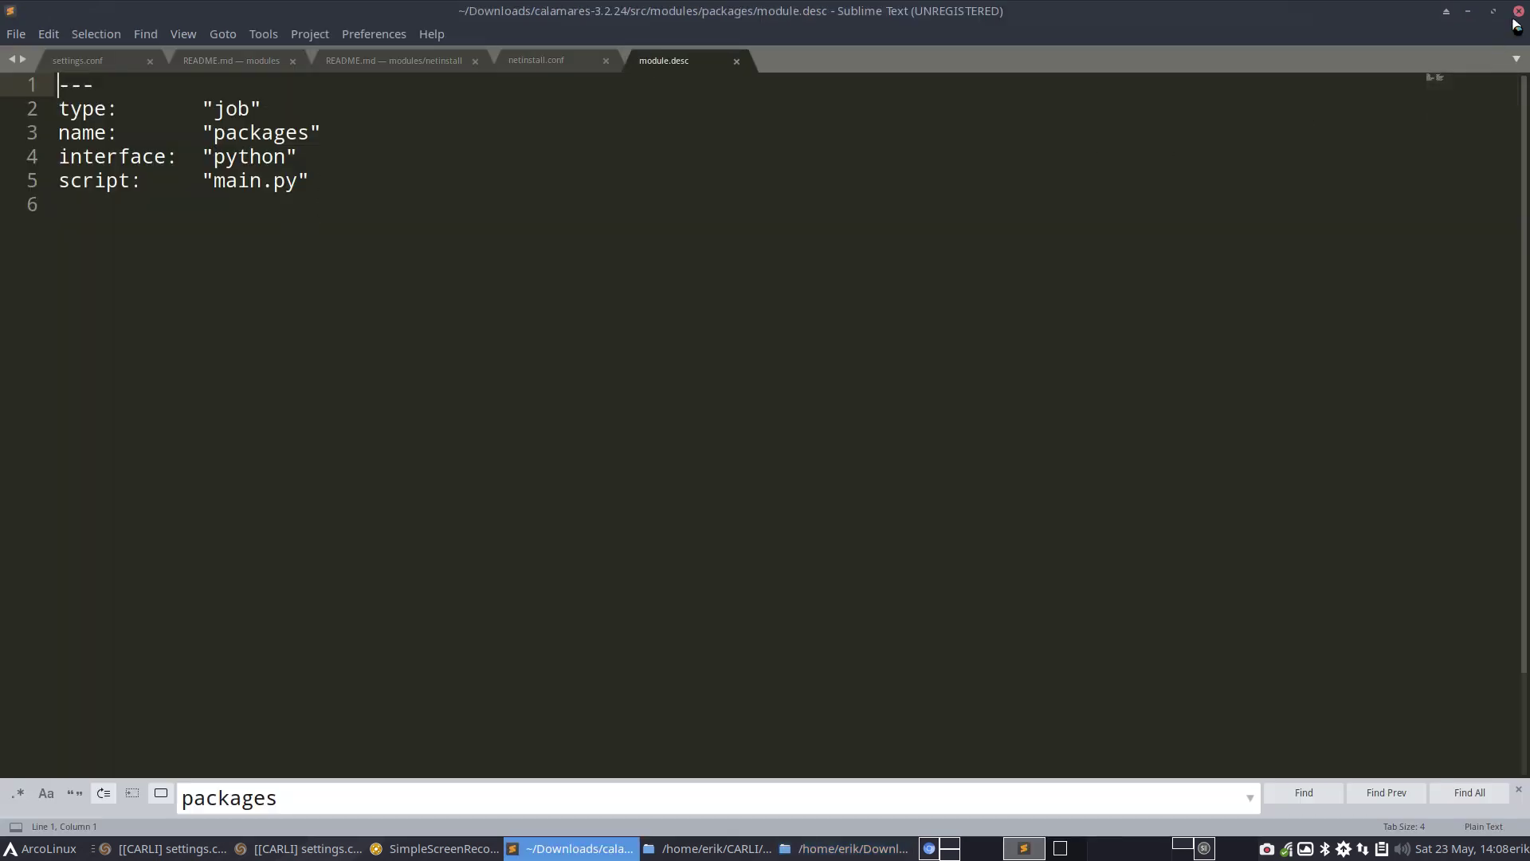
# Open packages.conf from the calamares-3.2.24 packages module folder and skim its settings and allowed package operations
pyautogui.click(1518, 11)
pyautogui.doubleClick(351, 125)
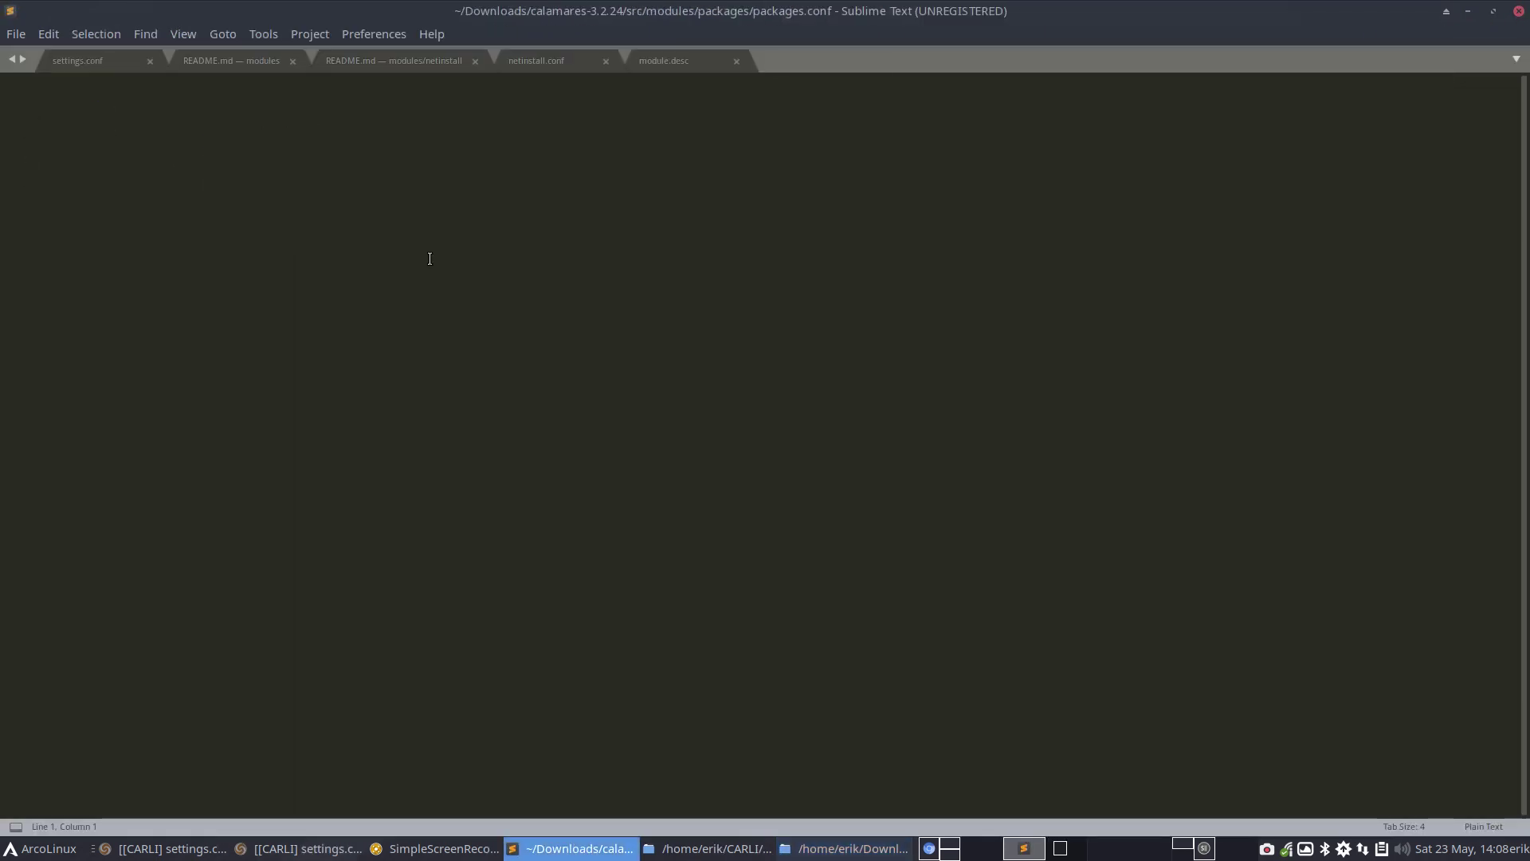
pyautogui.scroll(-5, 430, 257)
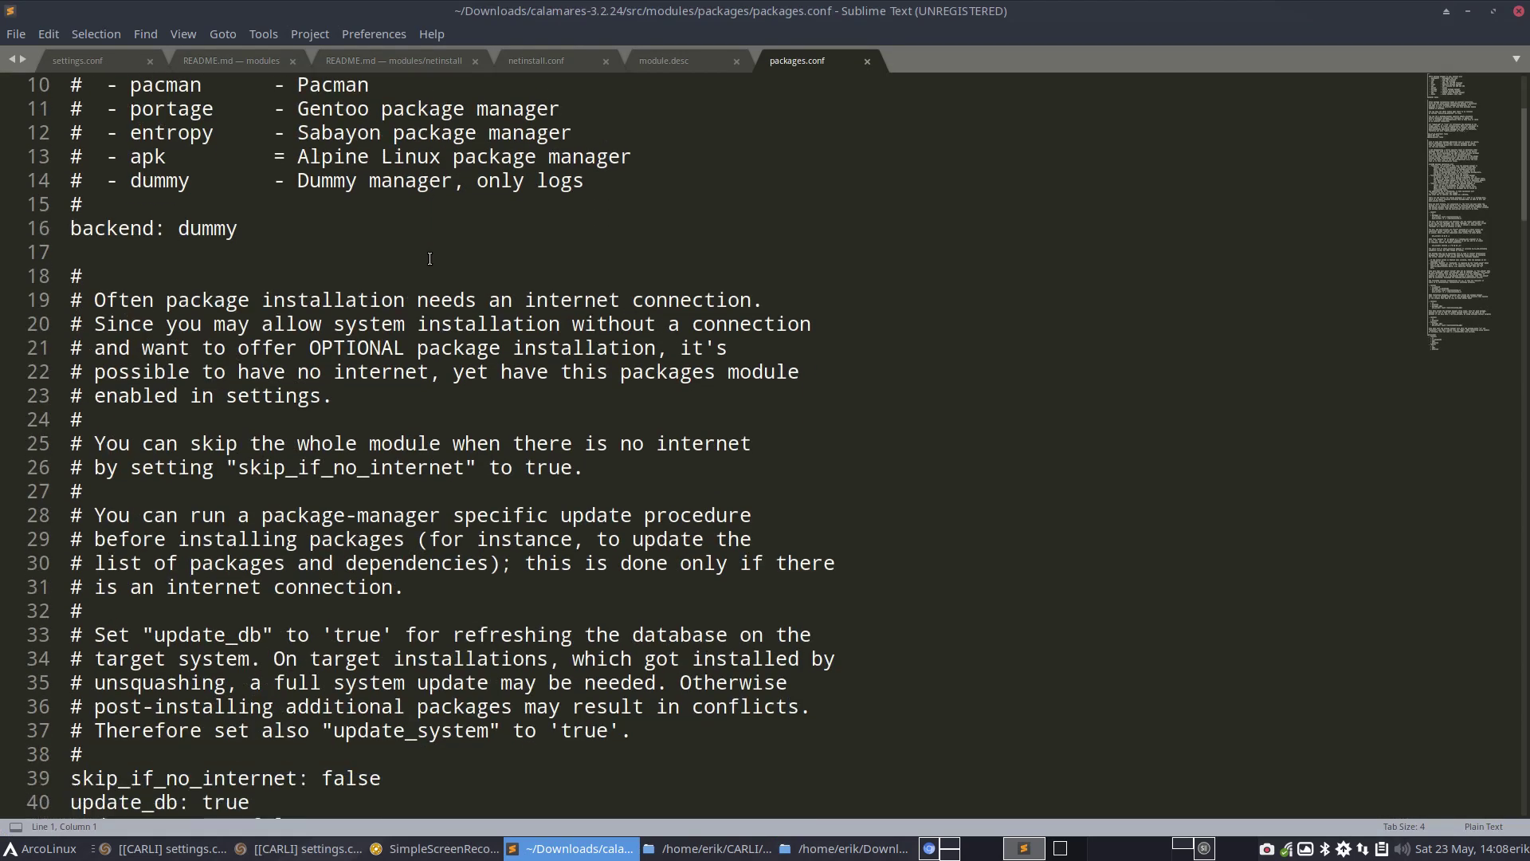
pyautogui.scroll(-4, 429, 258)
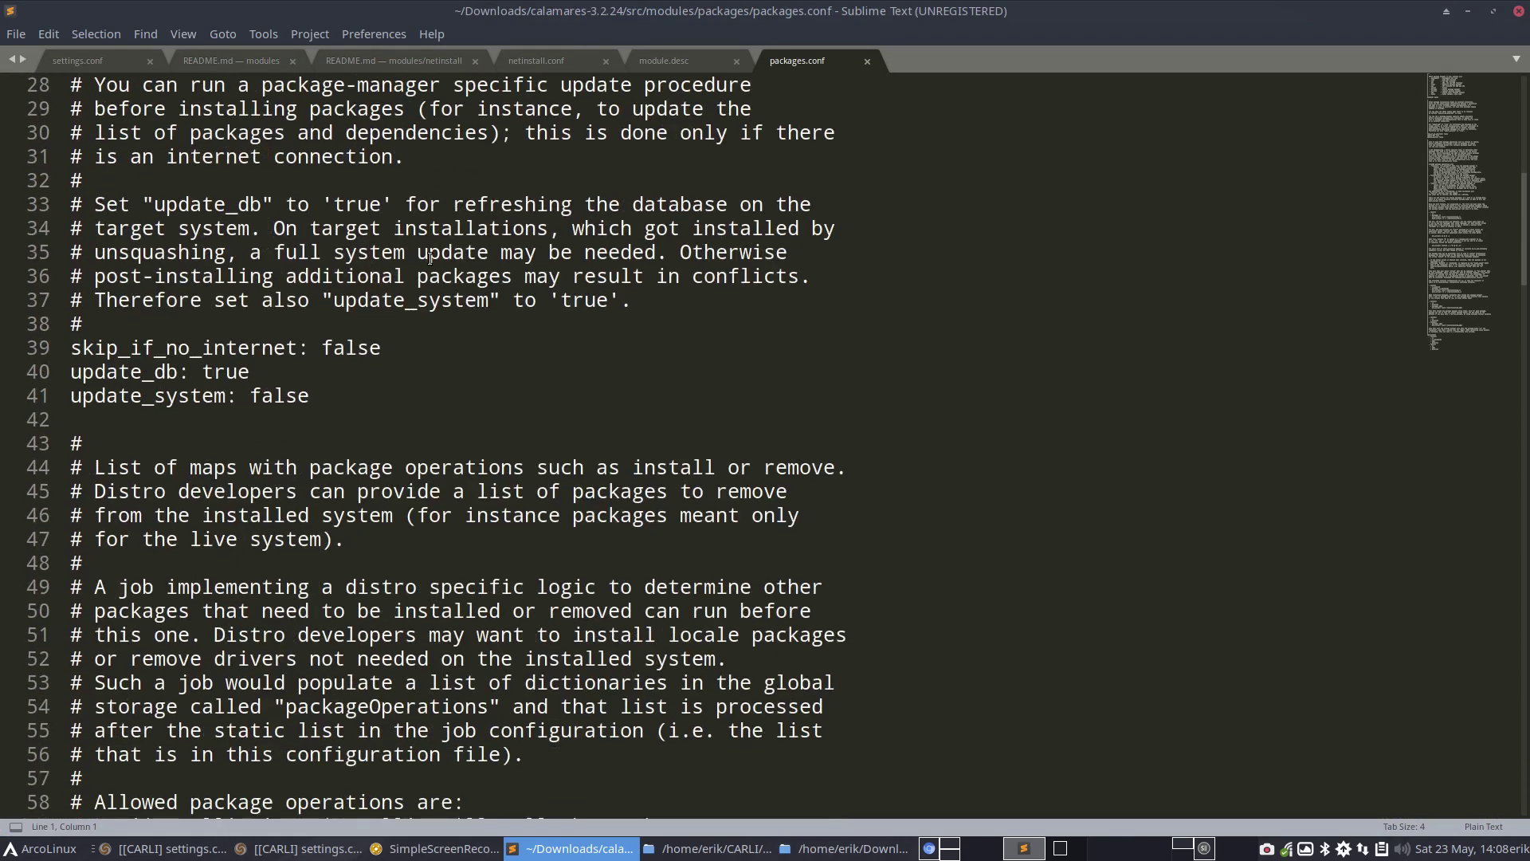
pyautogui.scroll(-5, 429, 257)
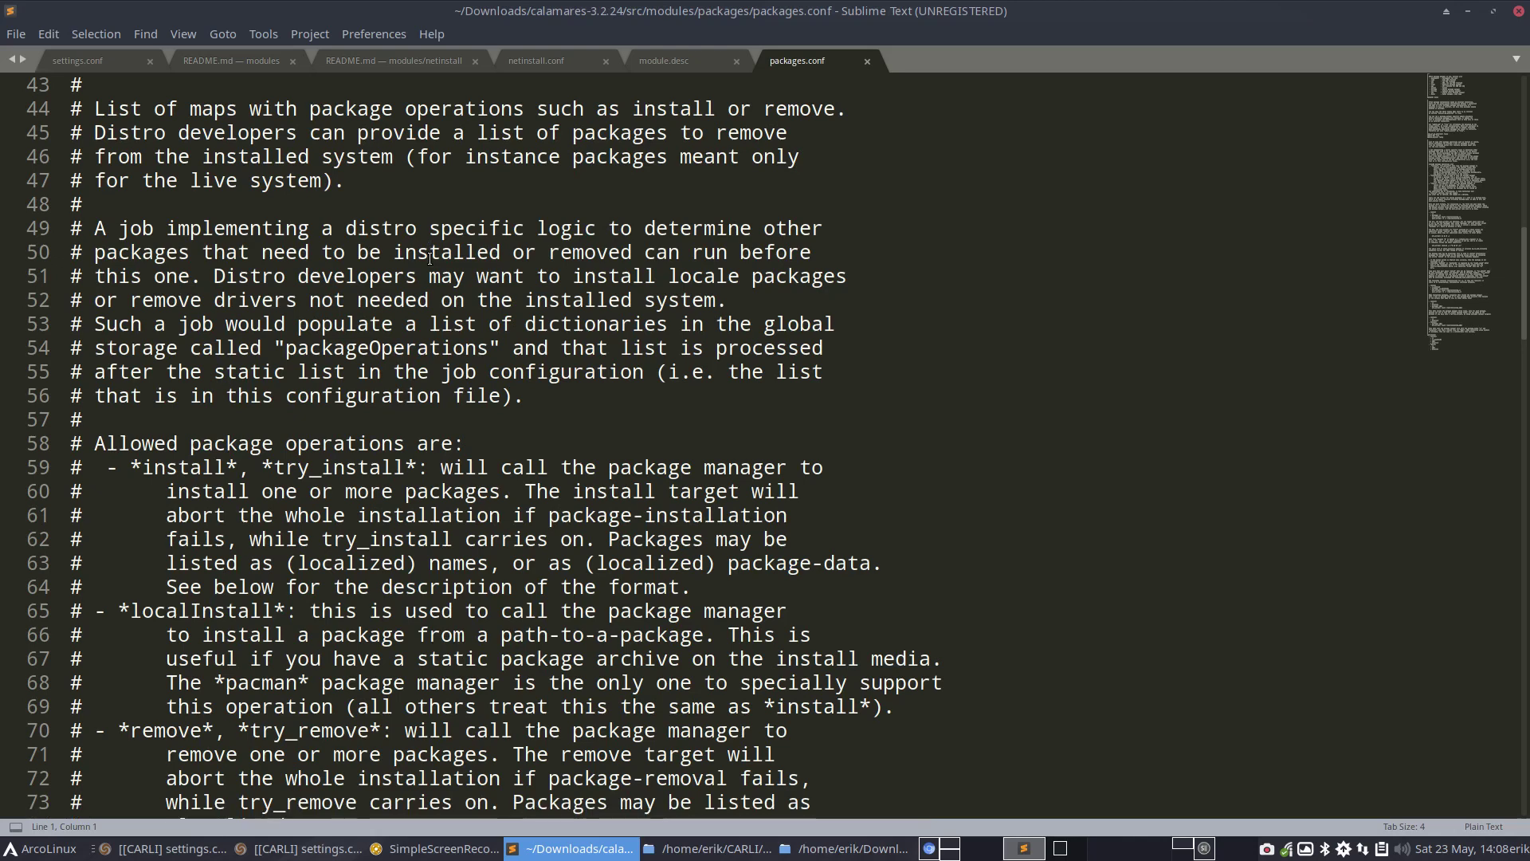
pyautogui.scroll(-3, 429, 258)
pyautogui.scroll(-1, 430, 259)
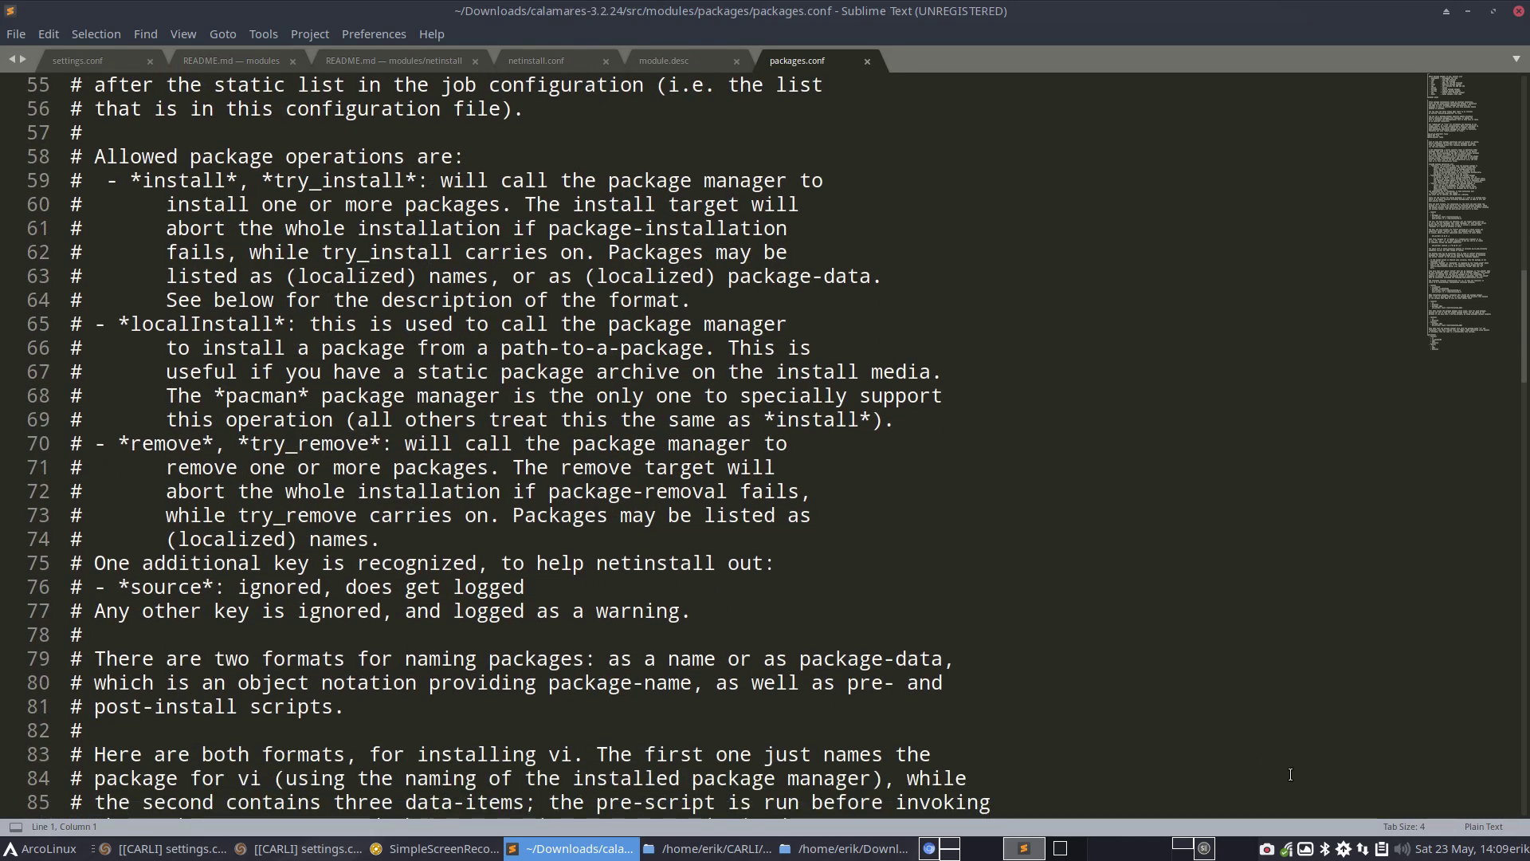
# Set the syntax highlighting of the original packages.conf to Perl and return to the start of the file
pyautogui.click(1483, 826)
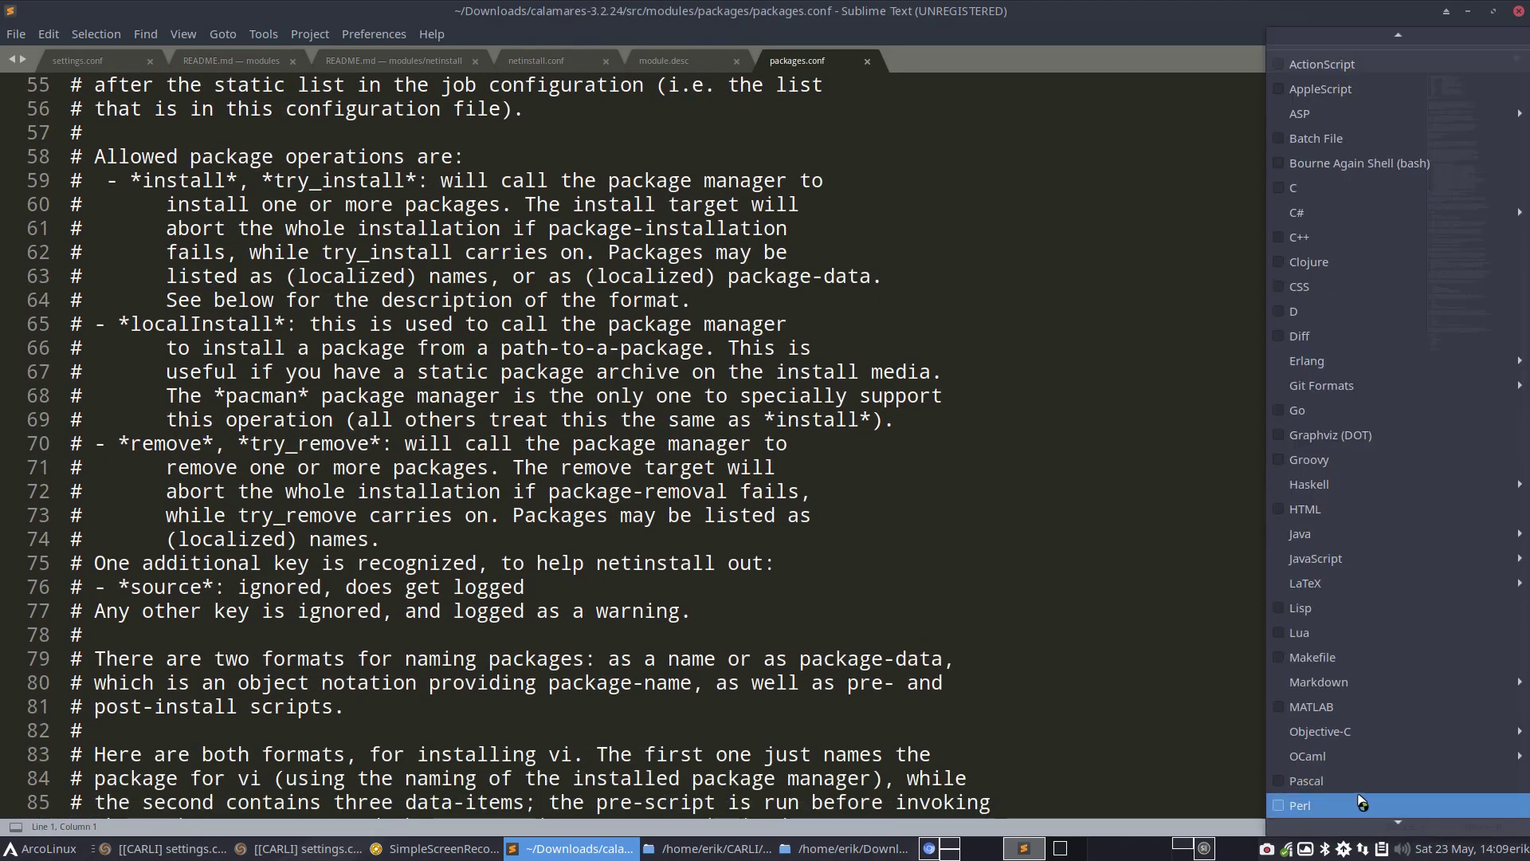
pyautogui.click(1462, 806)
pyautogui.scroll(-10, 420, 348)
pyautogui.scroll(20, 420, 348)
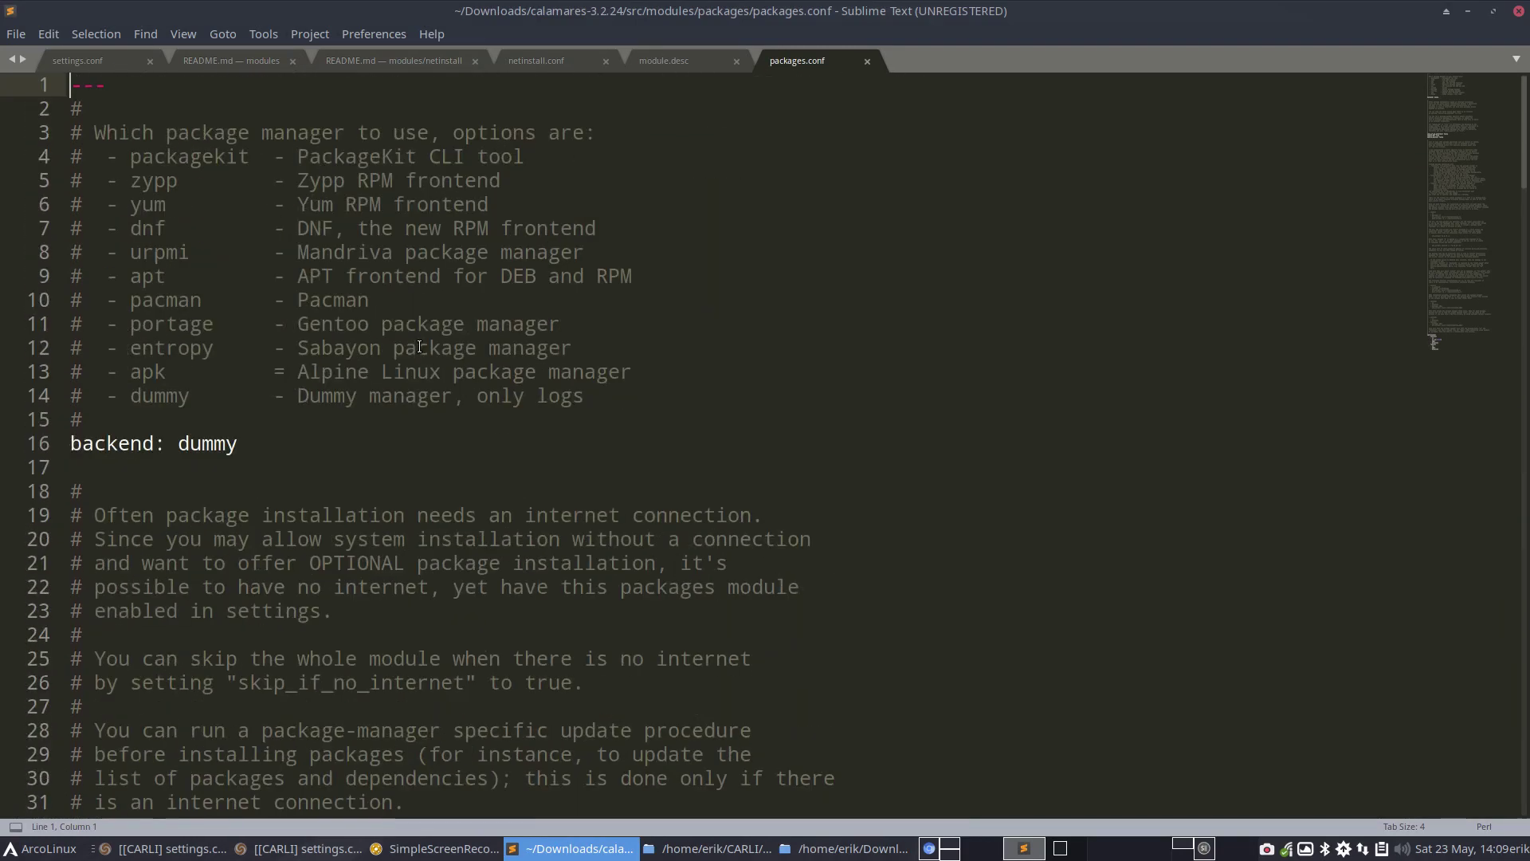
# Examine the original packages.conf, highlighting the dummy backend and the pacman option, and read through to the operations block
pyautogui.click(201, 444)
pyautogui.doubleClick(201, 443)
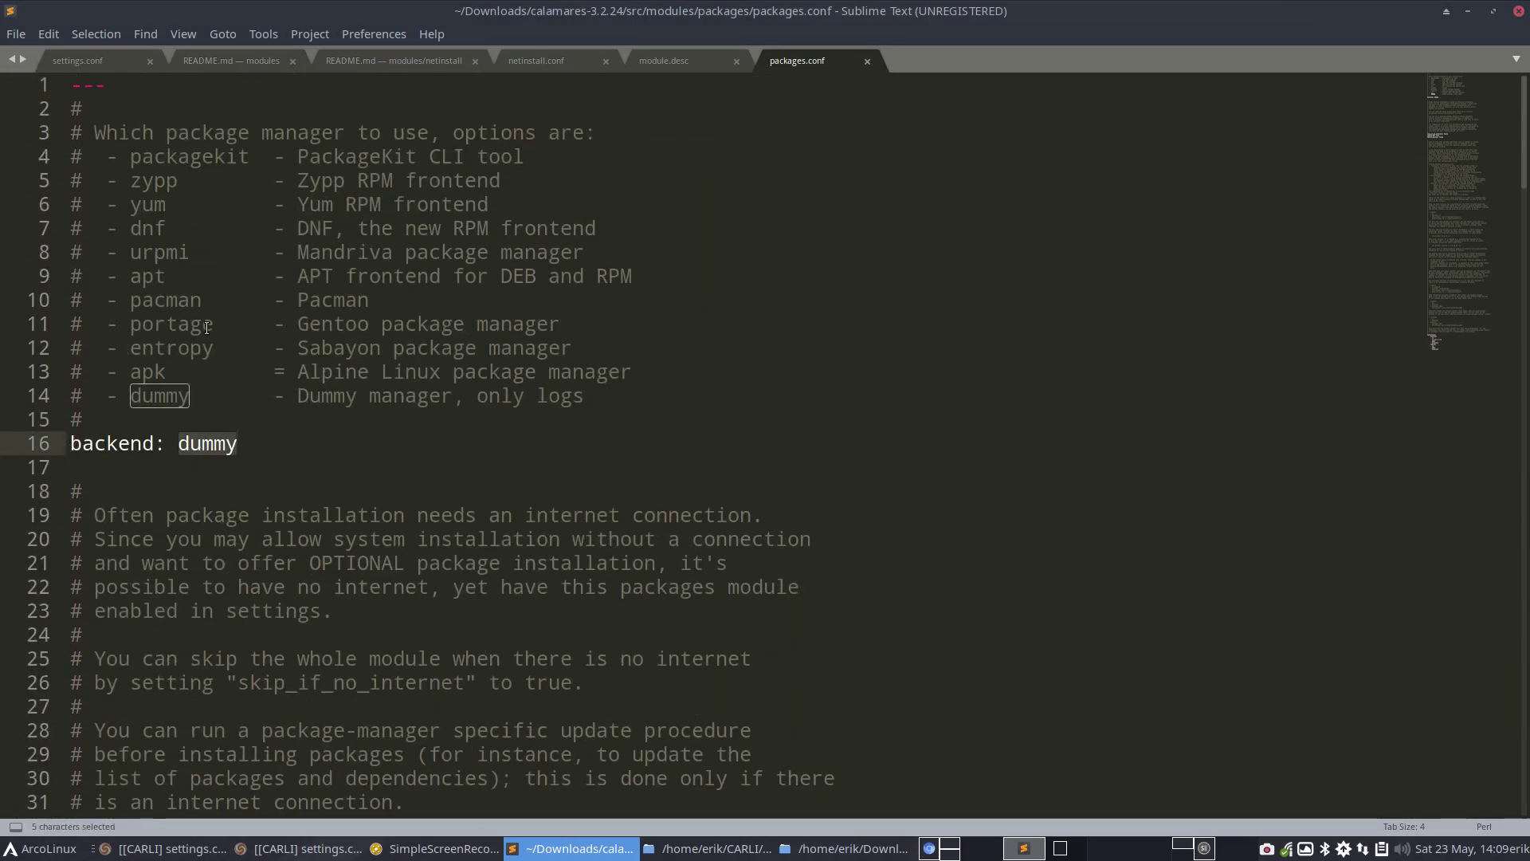
pyautogui.doubleClick(179, 300)
pyautogui.scroll(-7, 209, 430)
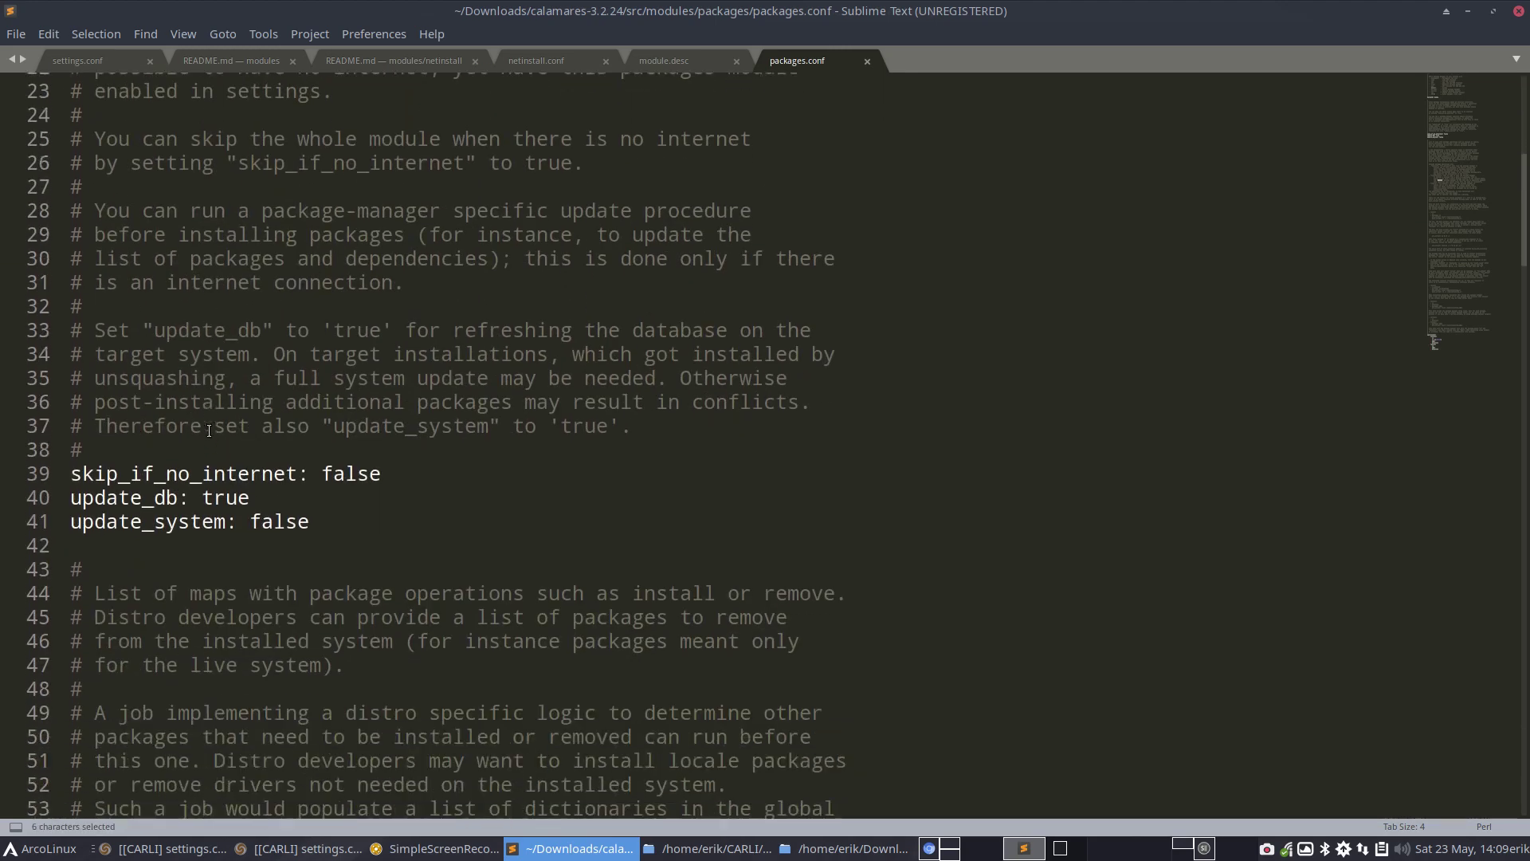
pyautogui.scroll(-2, 216, 435)
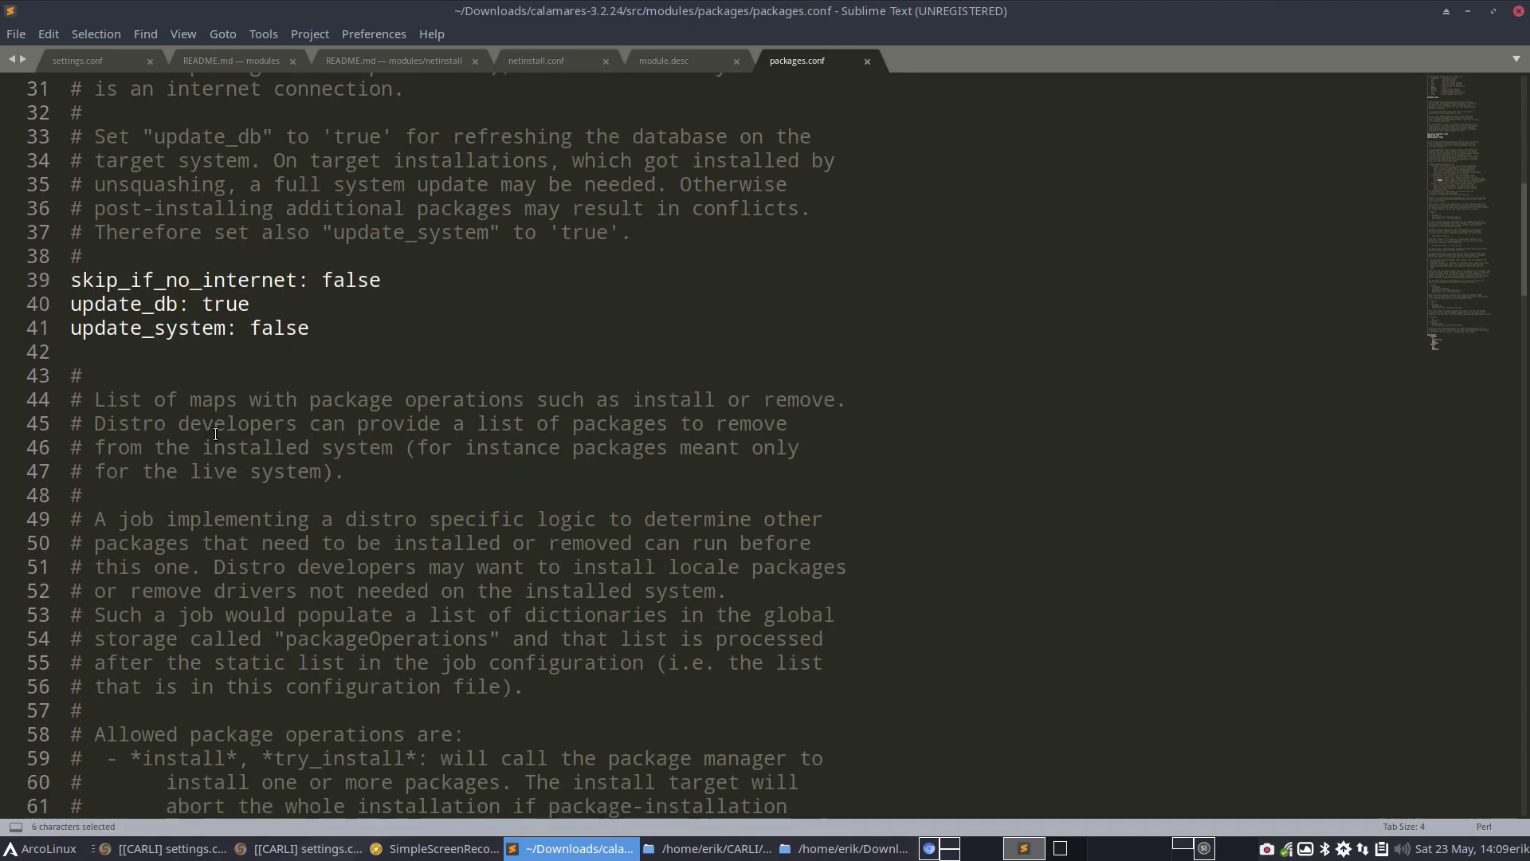
pyautogui.scroll(-17, 215, 434)
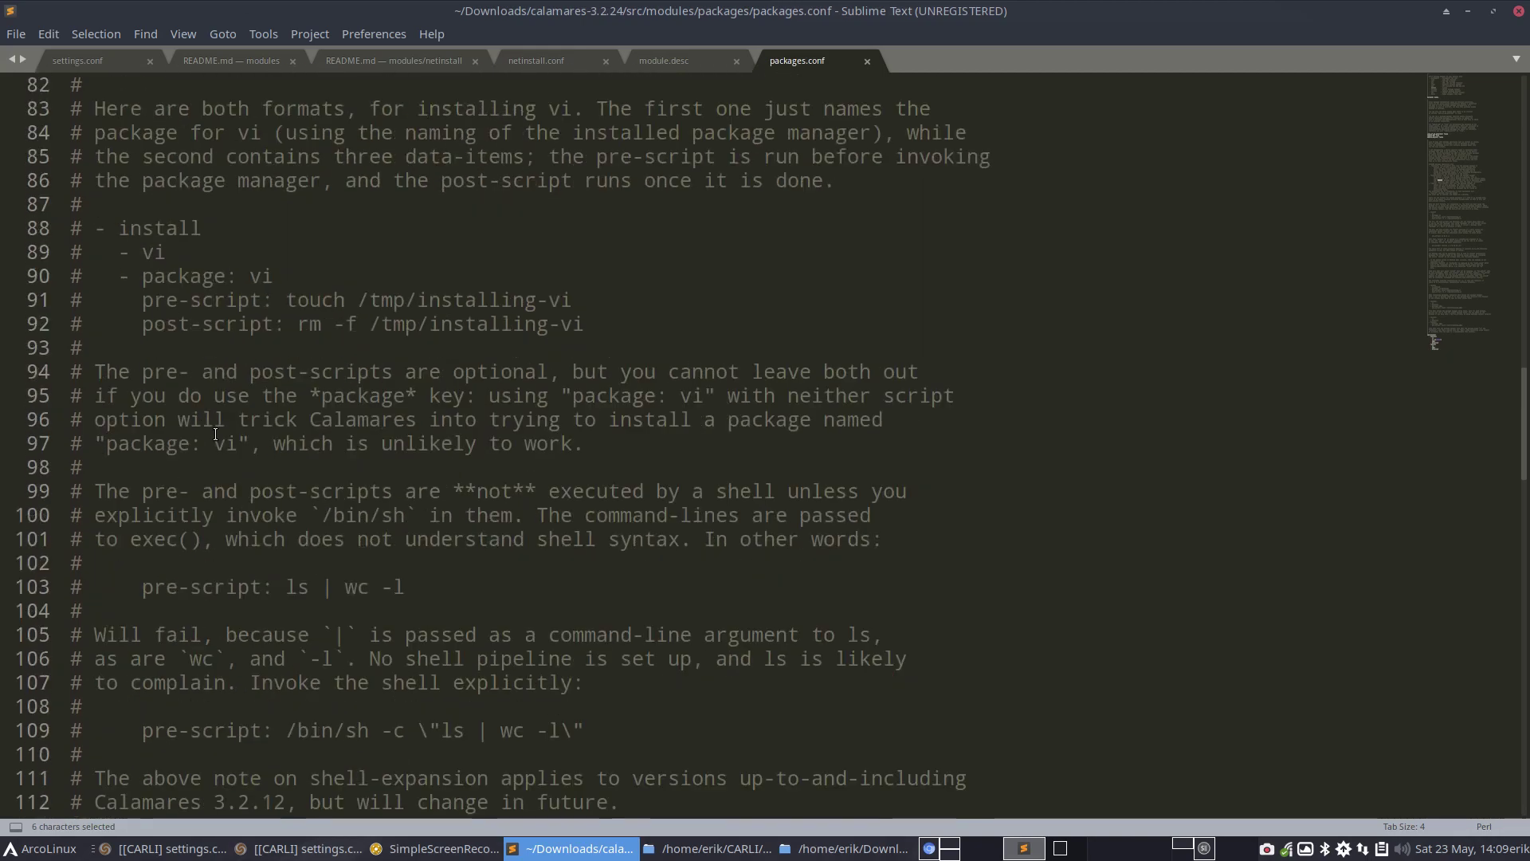
pyautogui.scroll(-20, 215, 434)
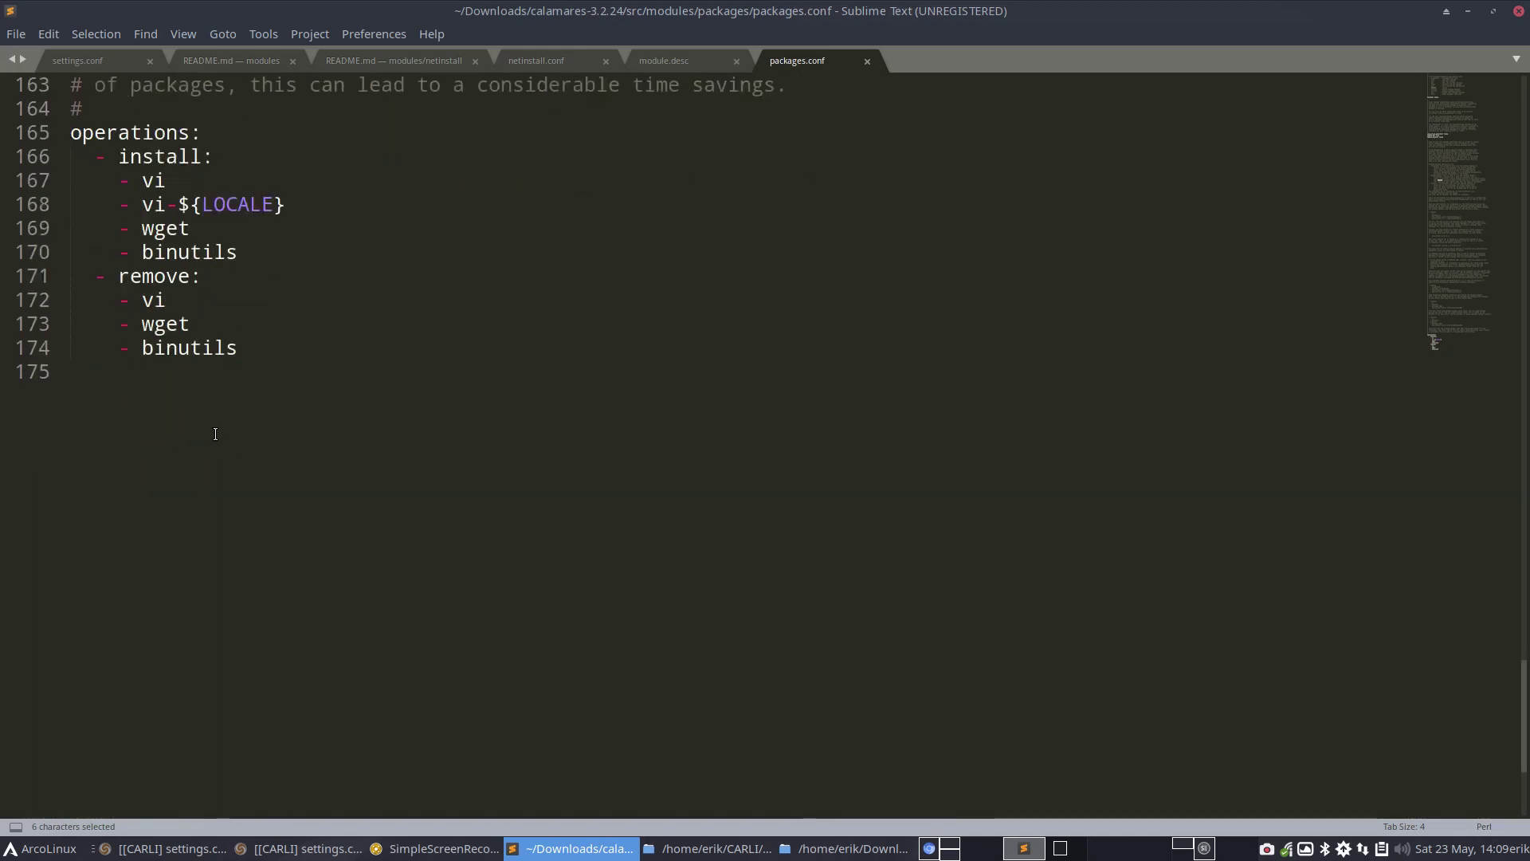
pyautogui.scroll(20, 215, 434)
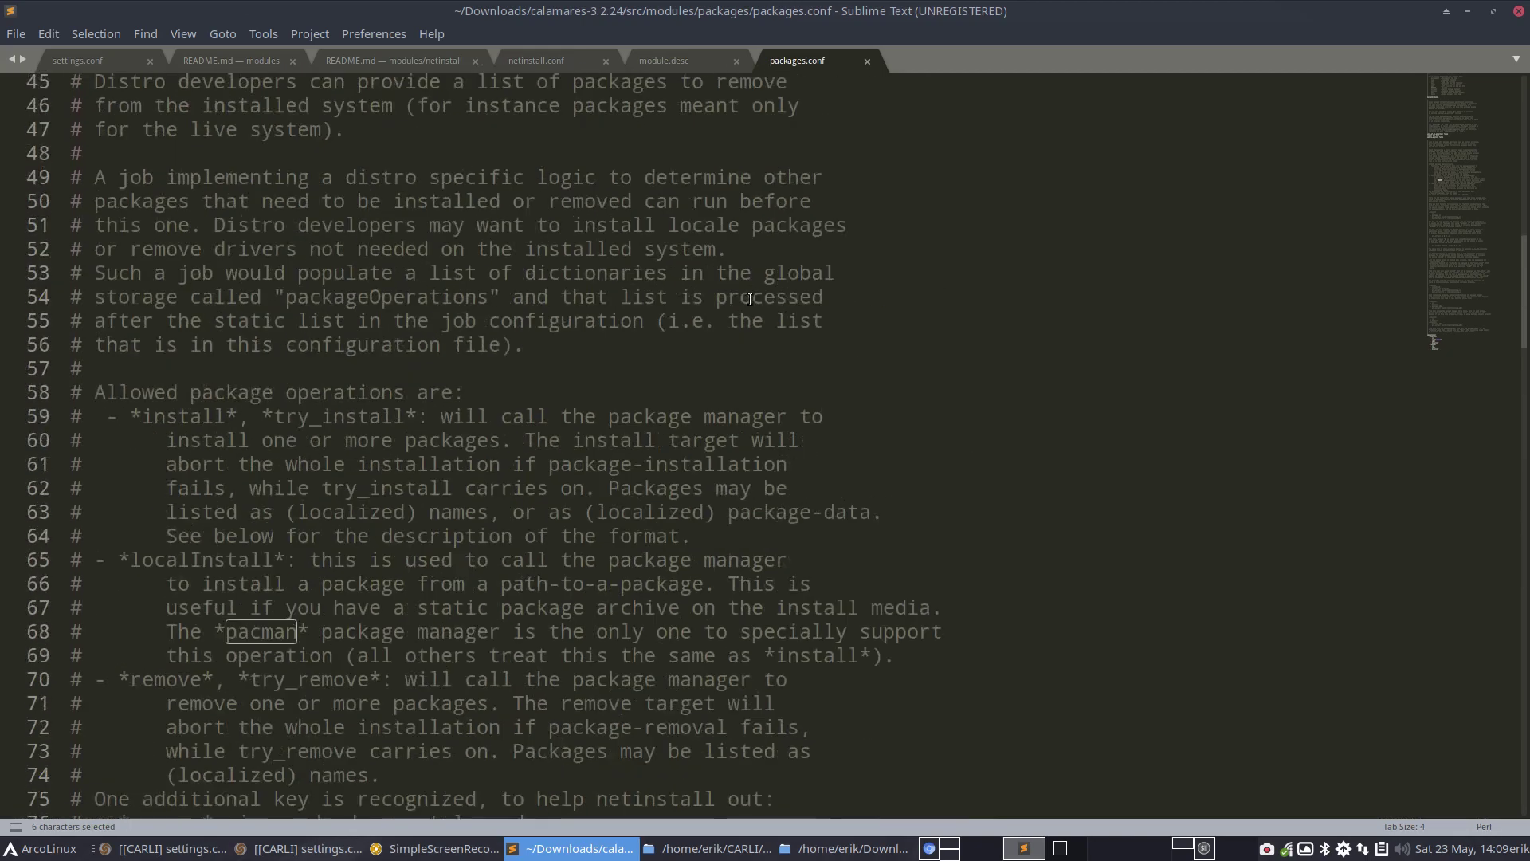
# Close the editor window, browse to the modules folder of carli-calamares-config, and open its packages.conf
pyautogui.click(1518, 11)
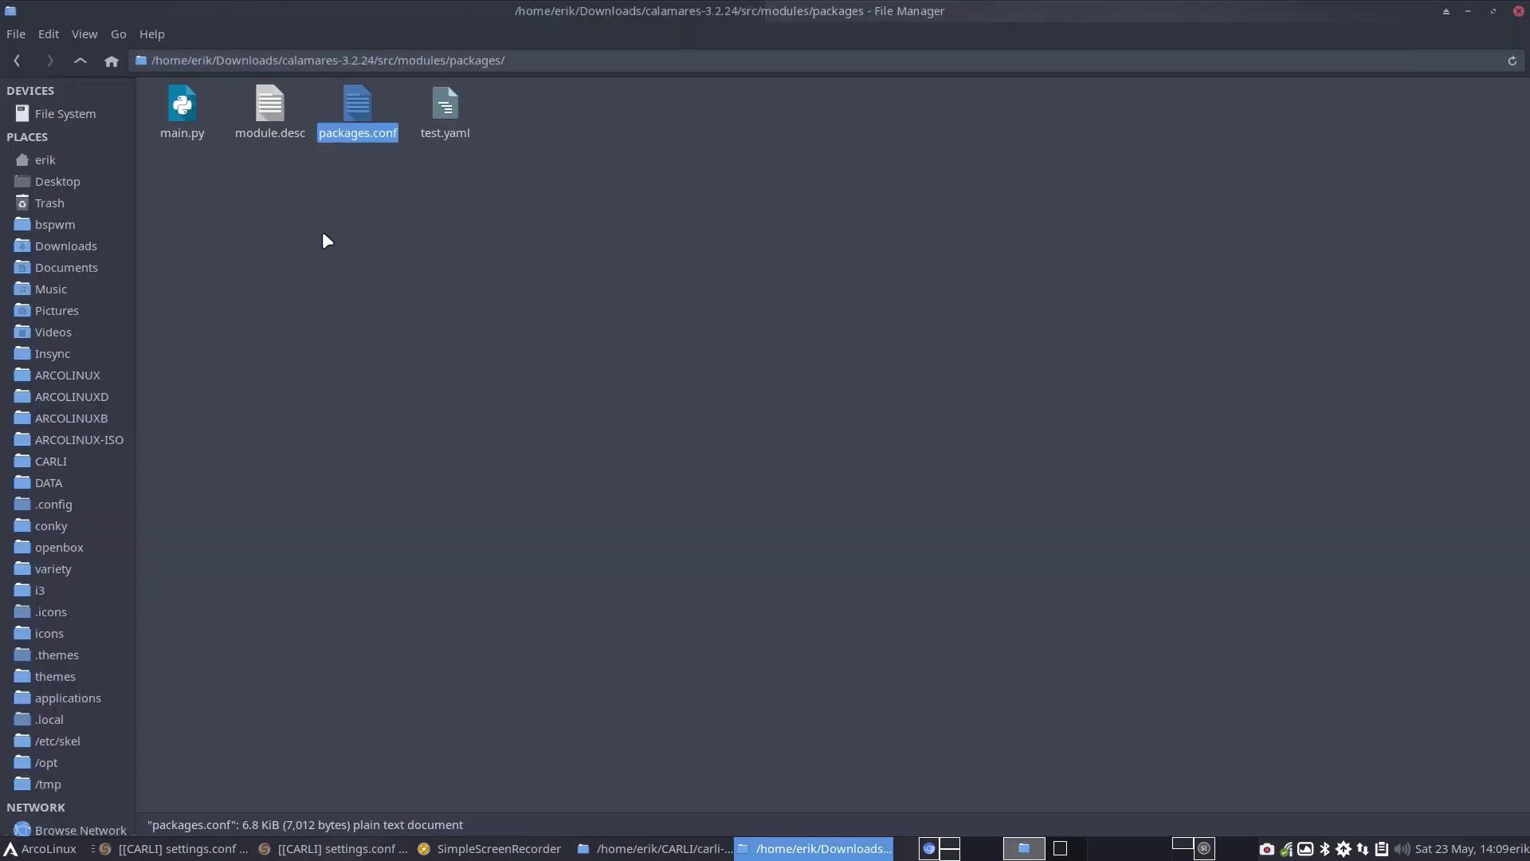
pyautogui.click(347, 176)
pyautogui.click(363, 108)
pyautogui.moveTo(482, 8); pyautogui.dragTo(1529, 160)
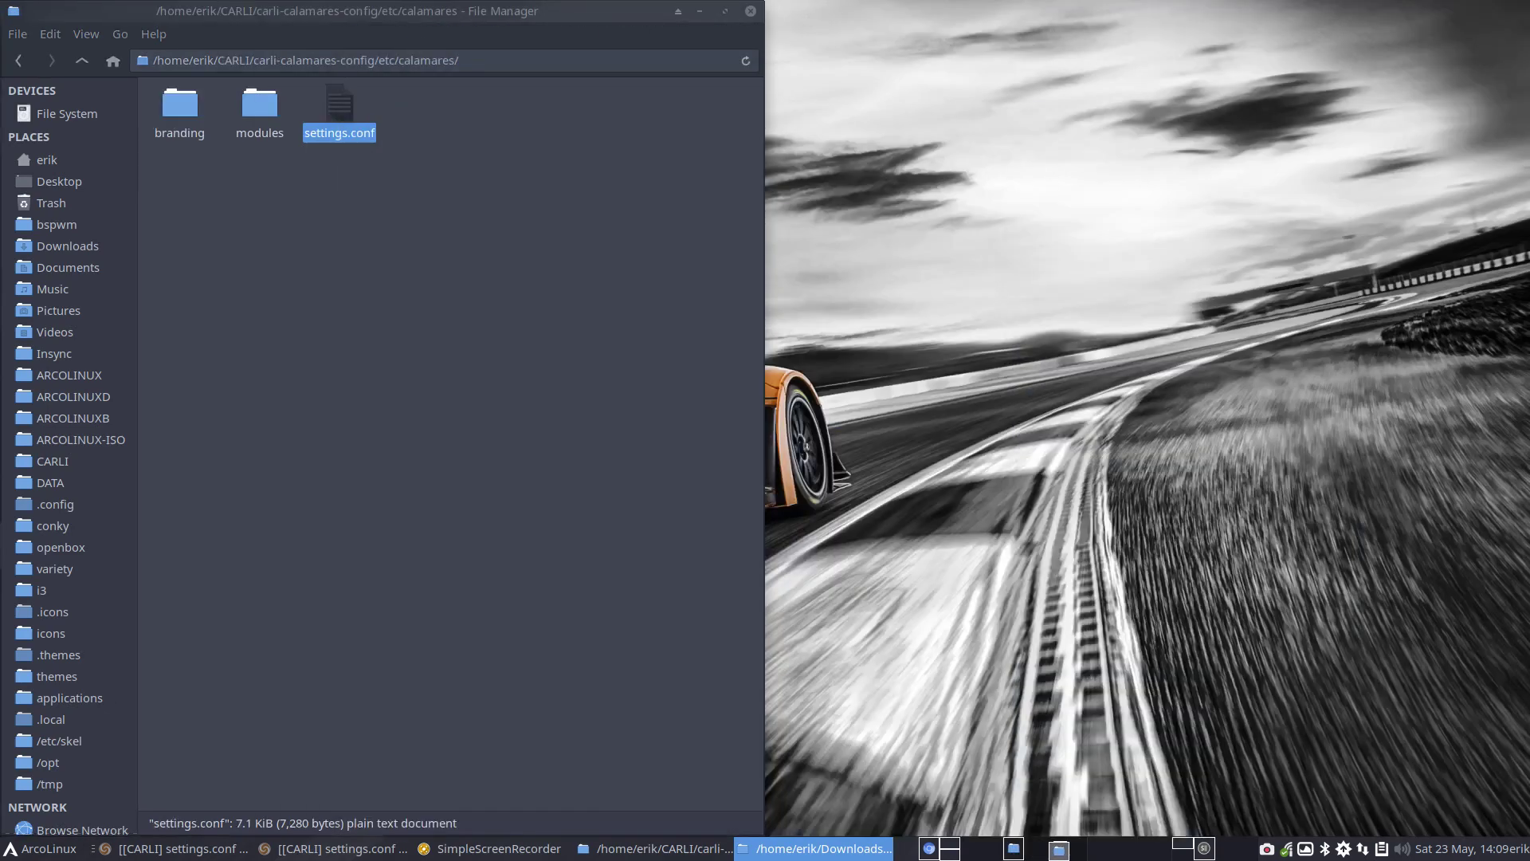
pyautogui.doubleClick(263, 104)
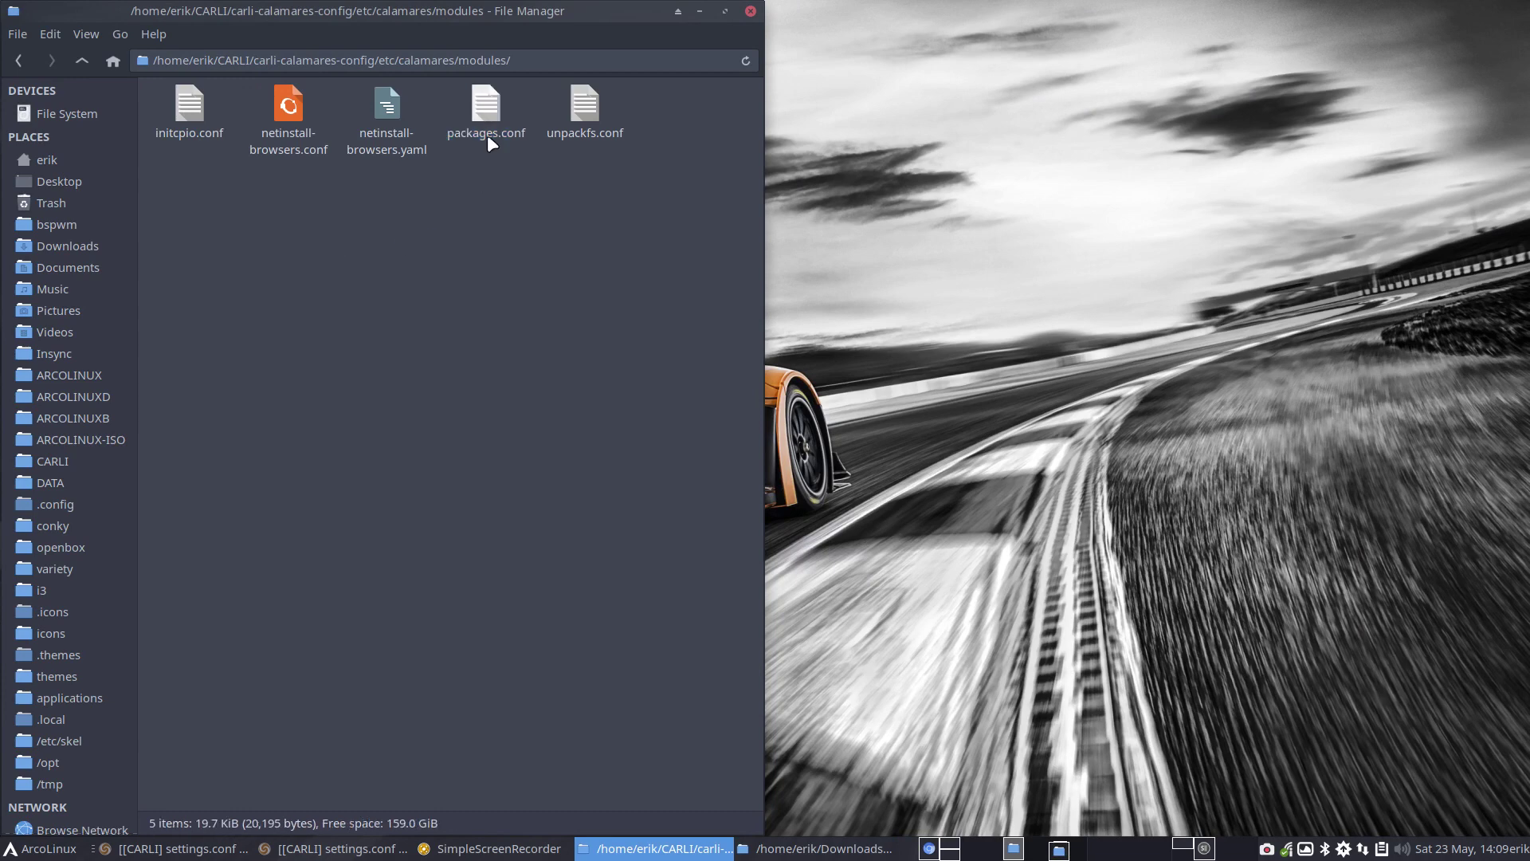
pyautogui.doubleClick(486, 106)
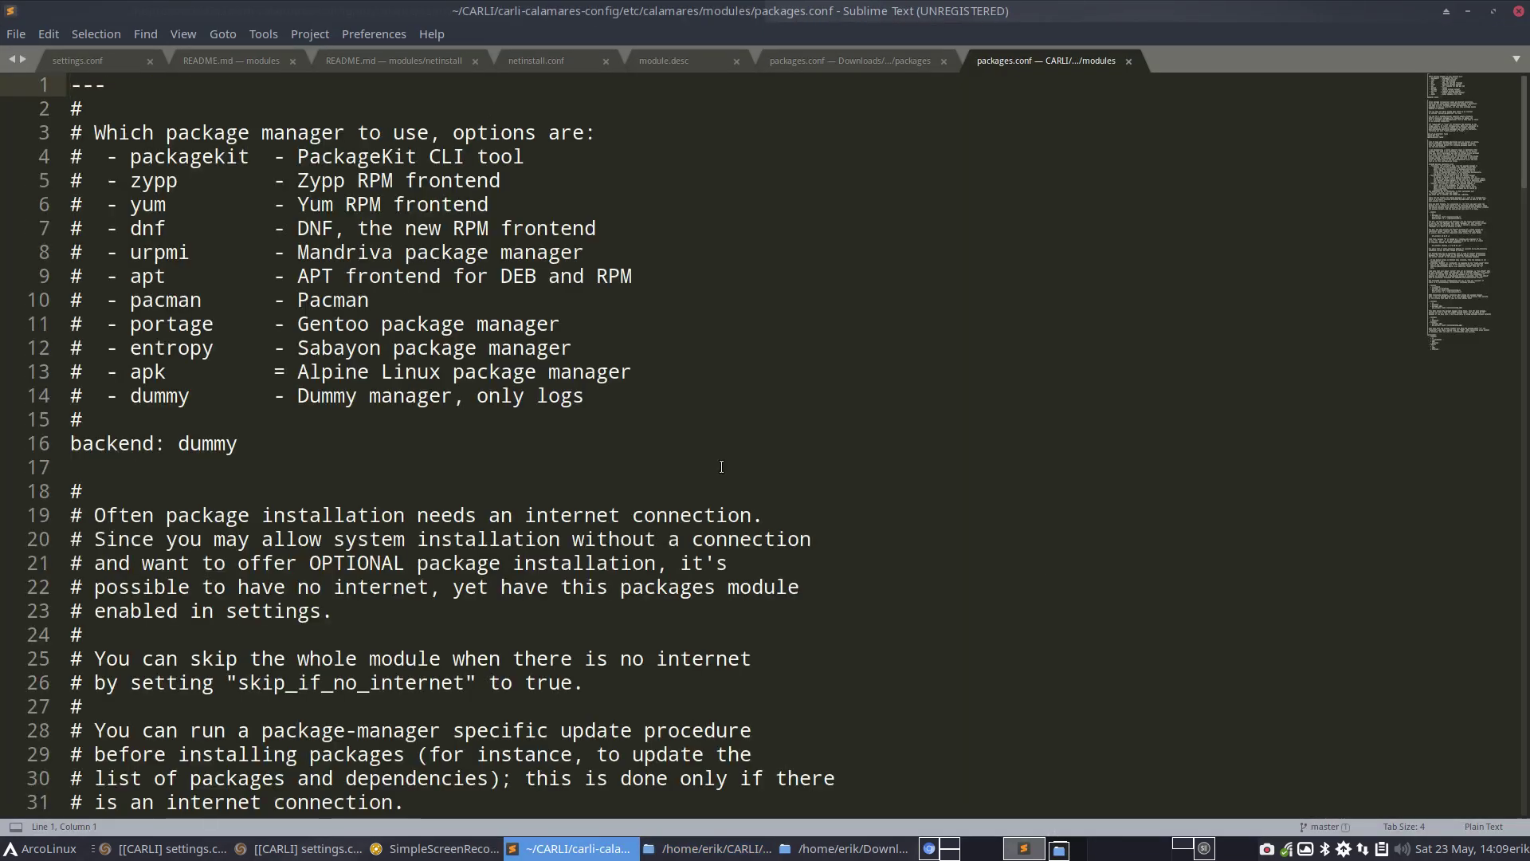
# Set the syntax highlighting of the CARLI packages.conf to Perl
pyautogui.click(1488, 830)
pyautogui.moveTo(1342, 754)
pyautogui.click(1308, 797)
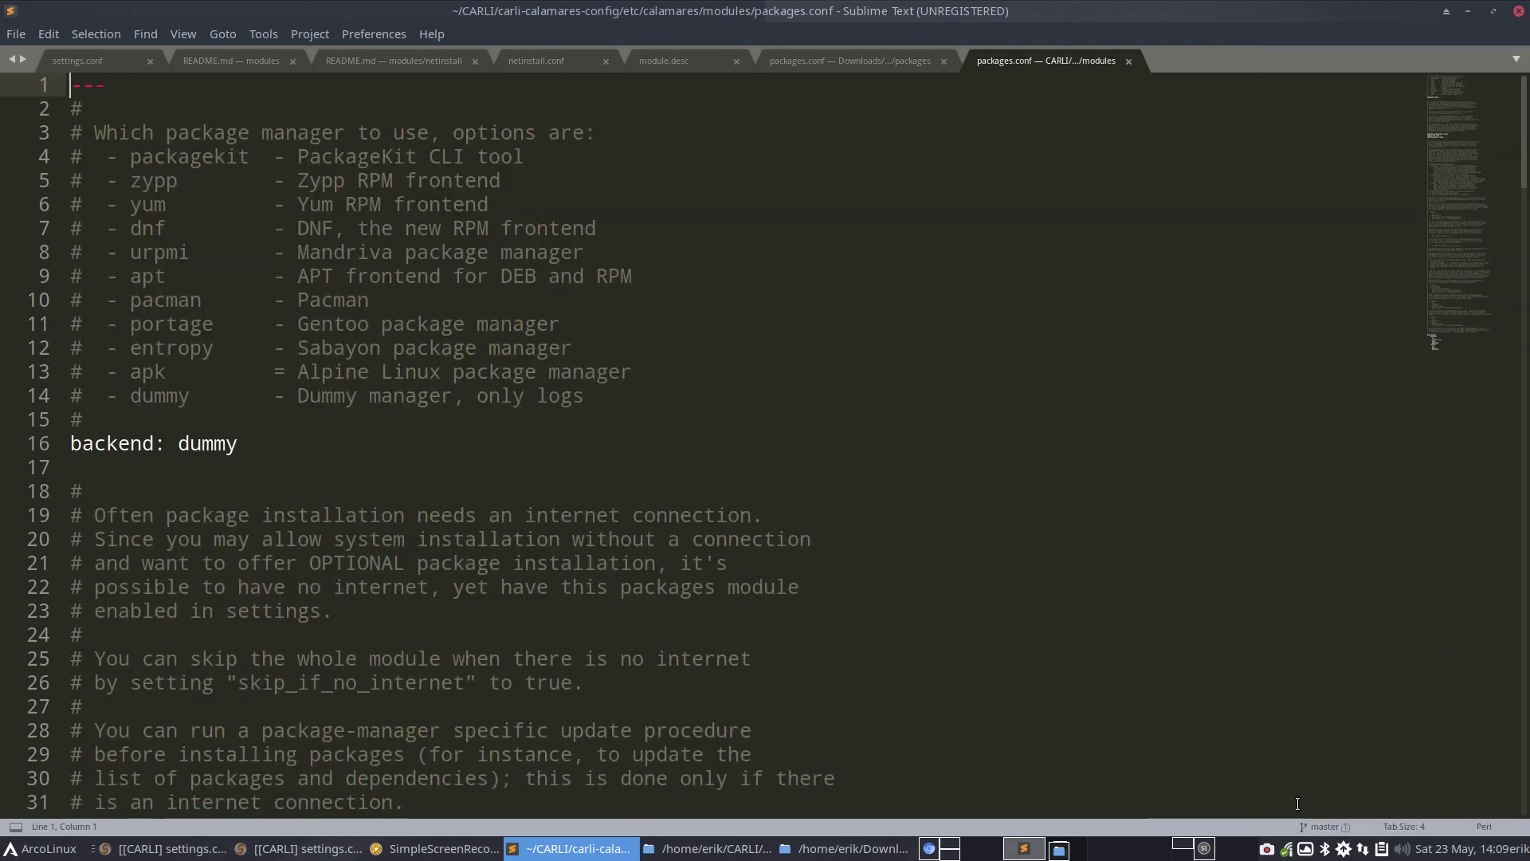
# Set the backend on line 16 of the CARLI packages.conf to pacman
pyautogui.doubleClick(213, 446)
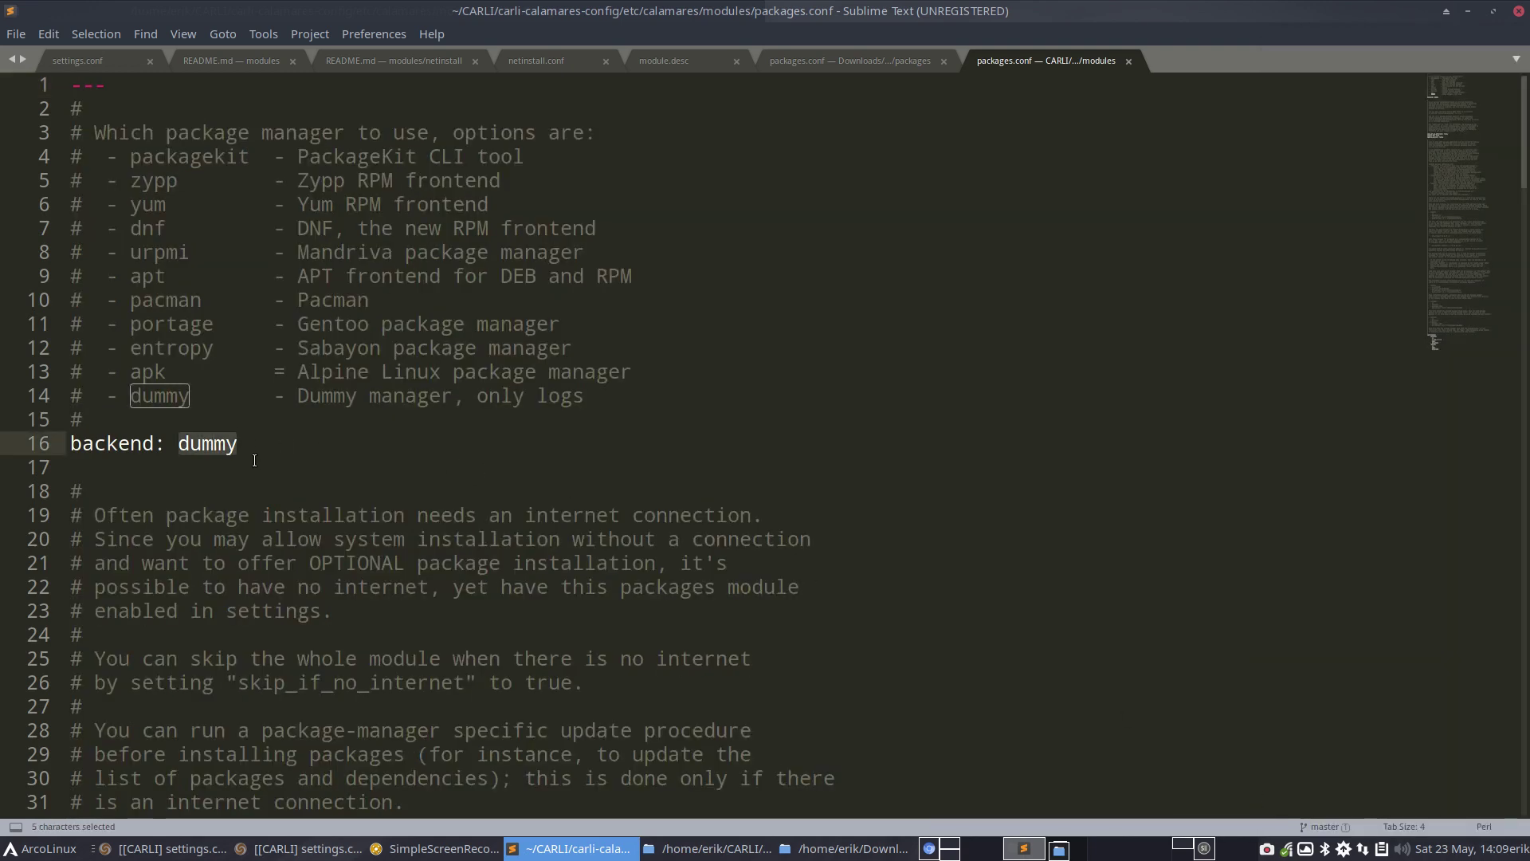
pyautogui.write('p')
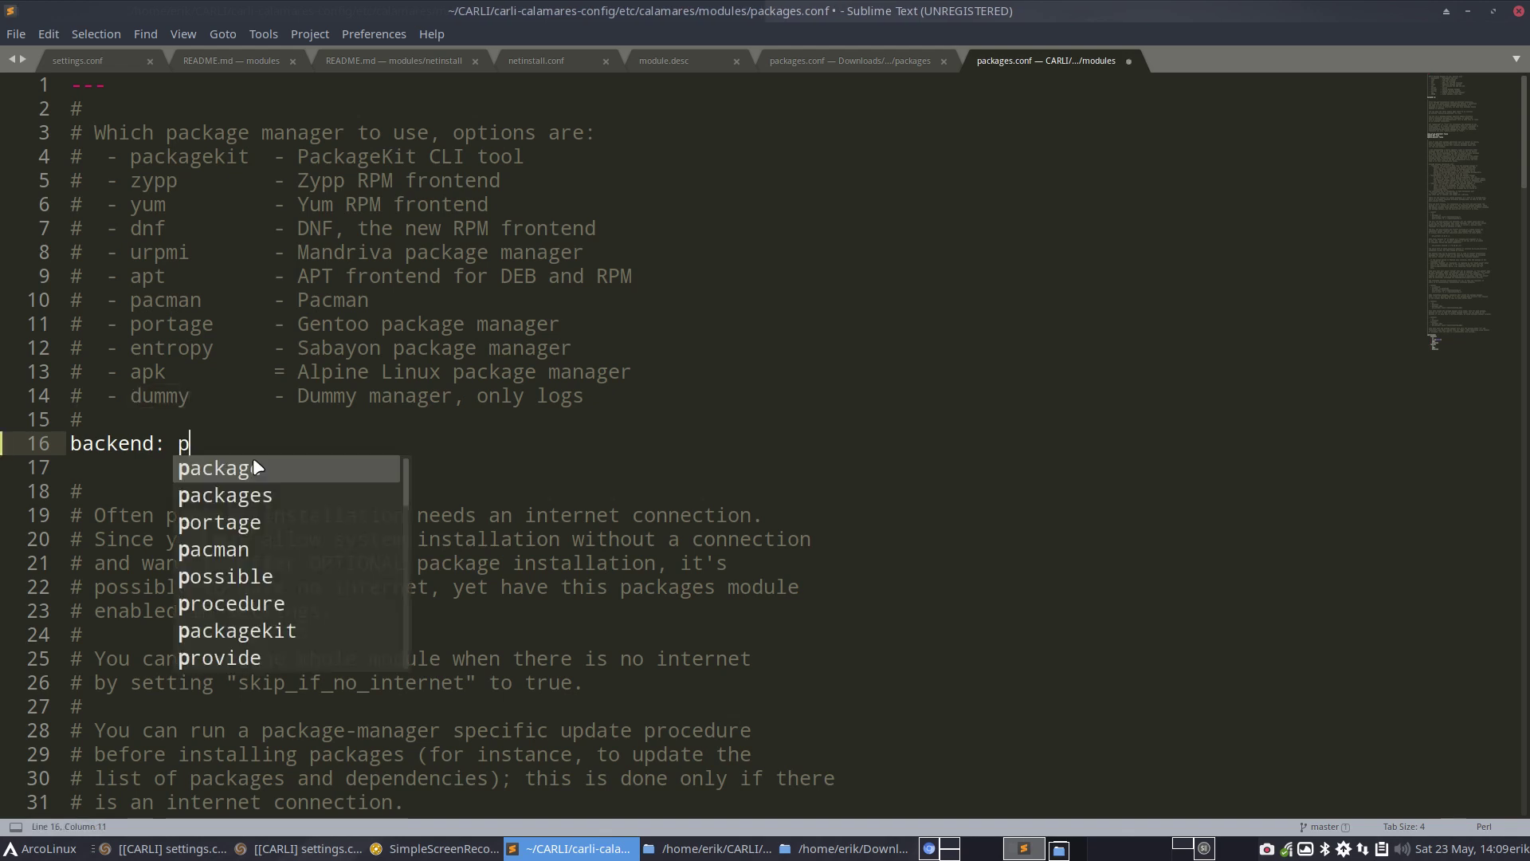
pyautogui.write('acman')
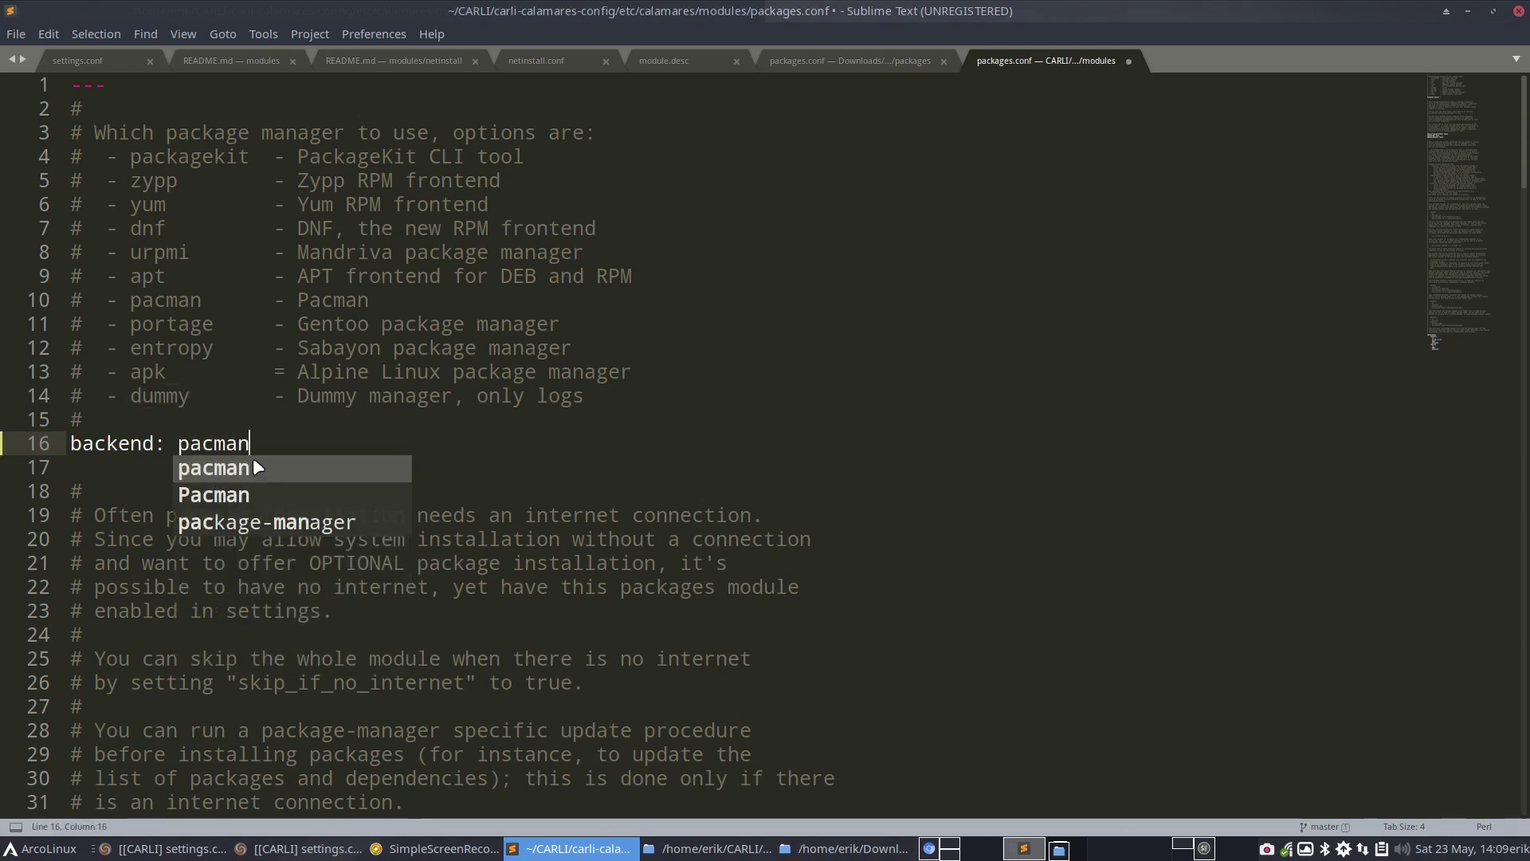
pyautogui.click(441, 355)
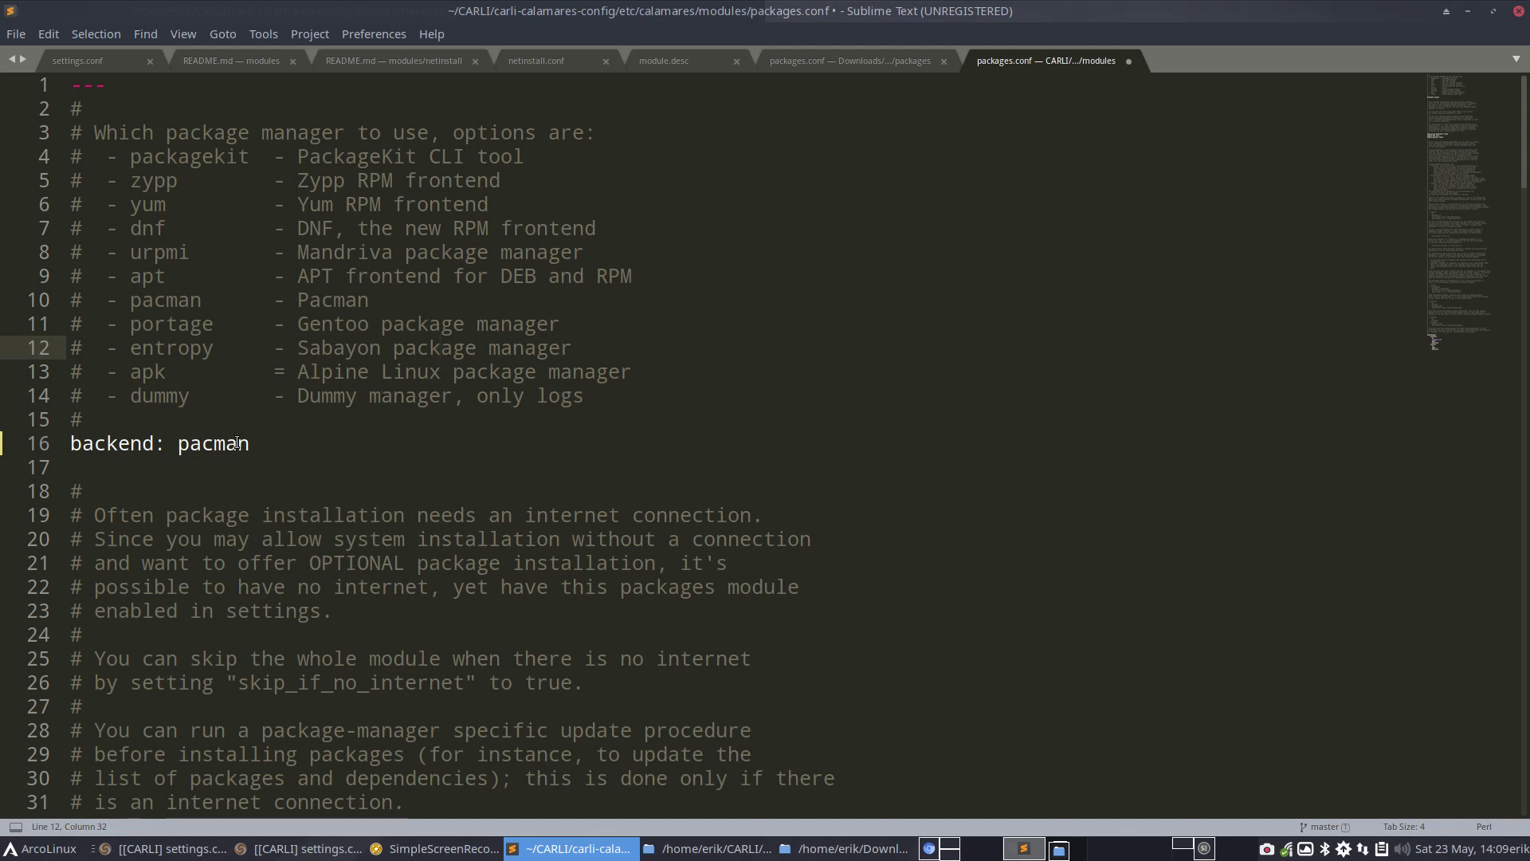
# Examine the skip_if_no_internet, update_db and update_system settings and their explanatory comments in the CARLI packages.conf
pyautogui.scroll(-3, 237, 442)
pyautogui.scroll(-3, 237, 443)
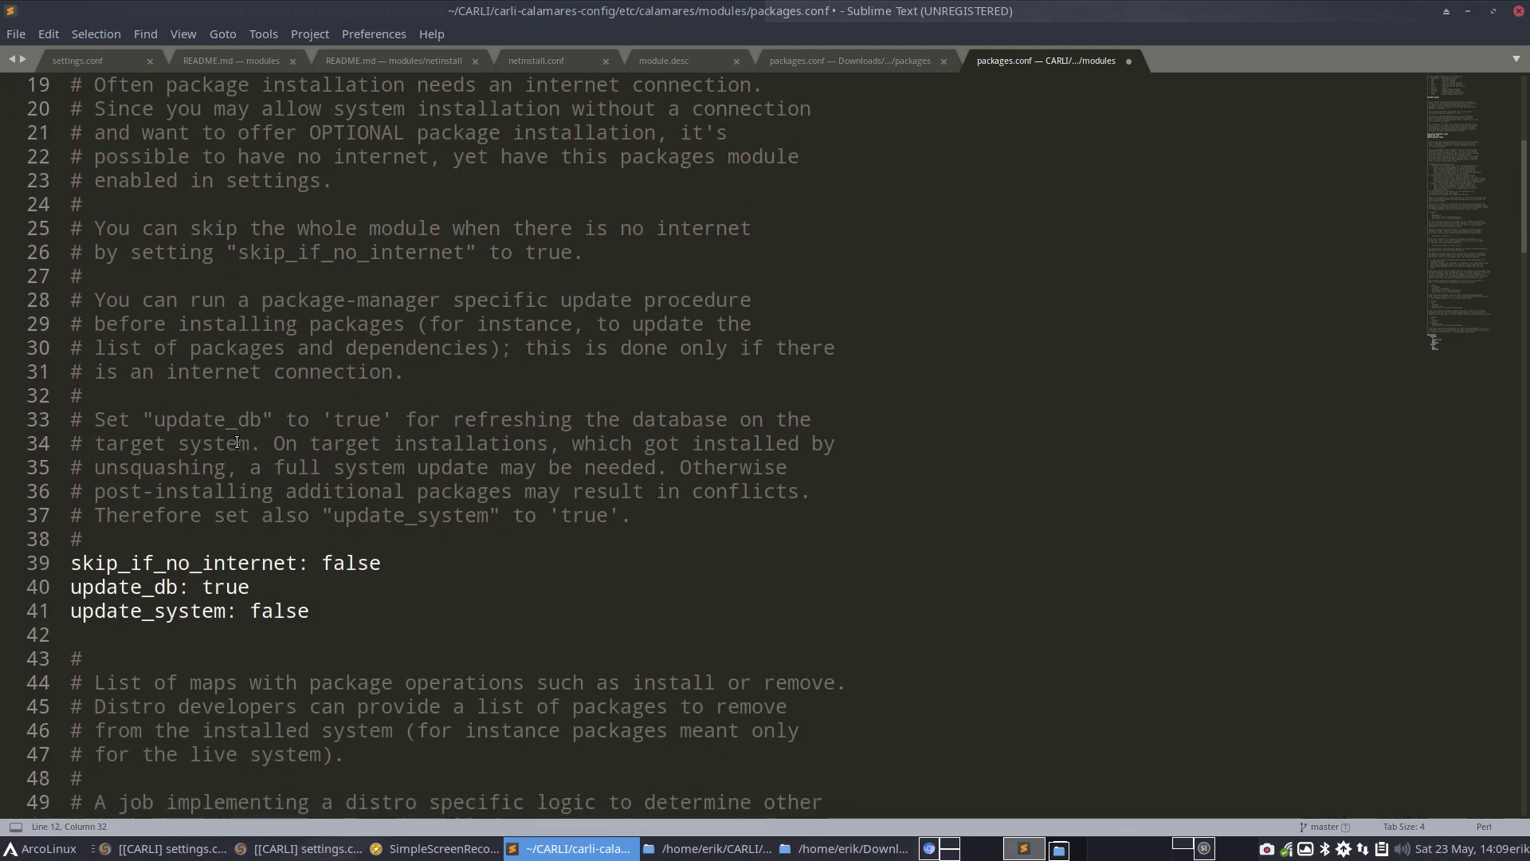
pyautogui.scroll(-1, 231, 464)
pyautogui.scroll(1, 240, 222)
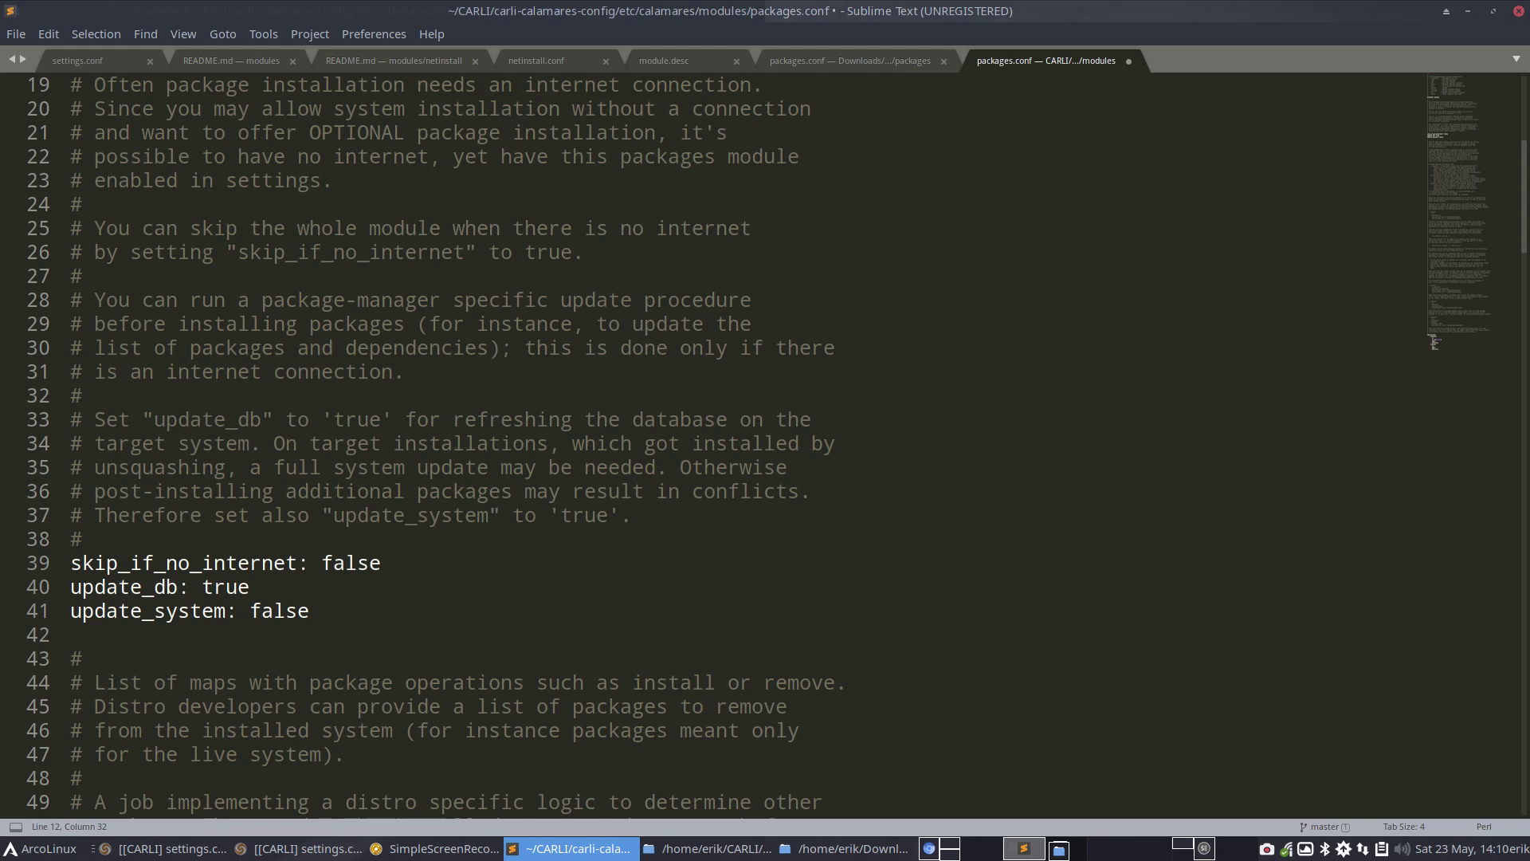
pyautogui.hotkey('alt', 'Tab')
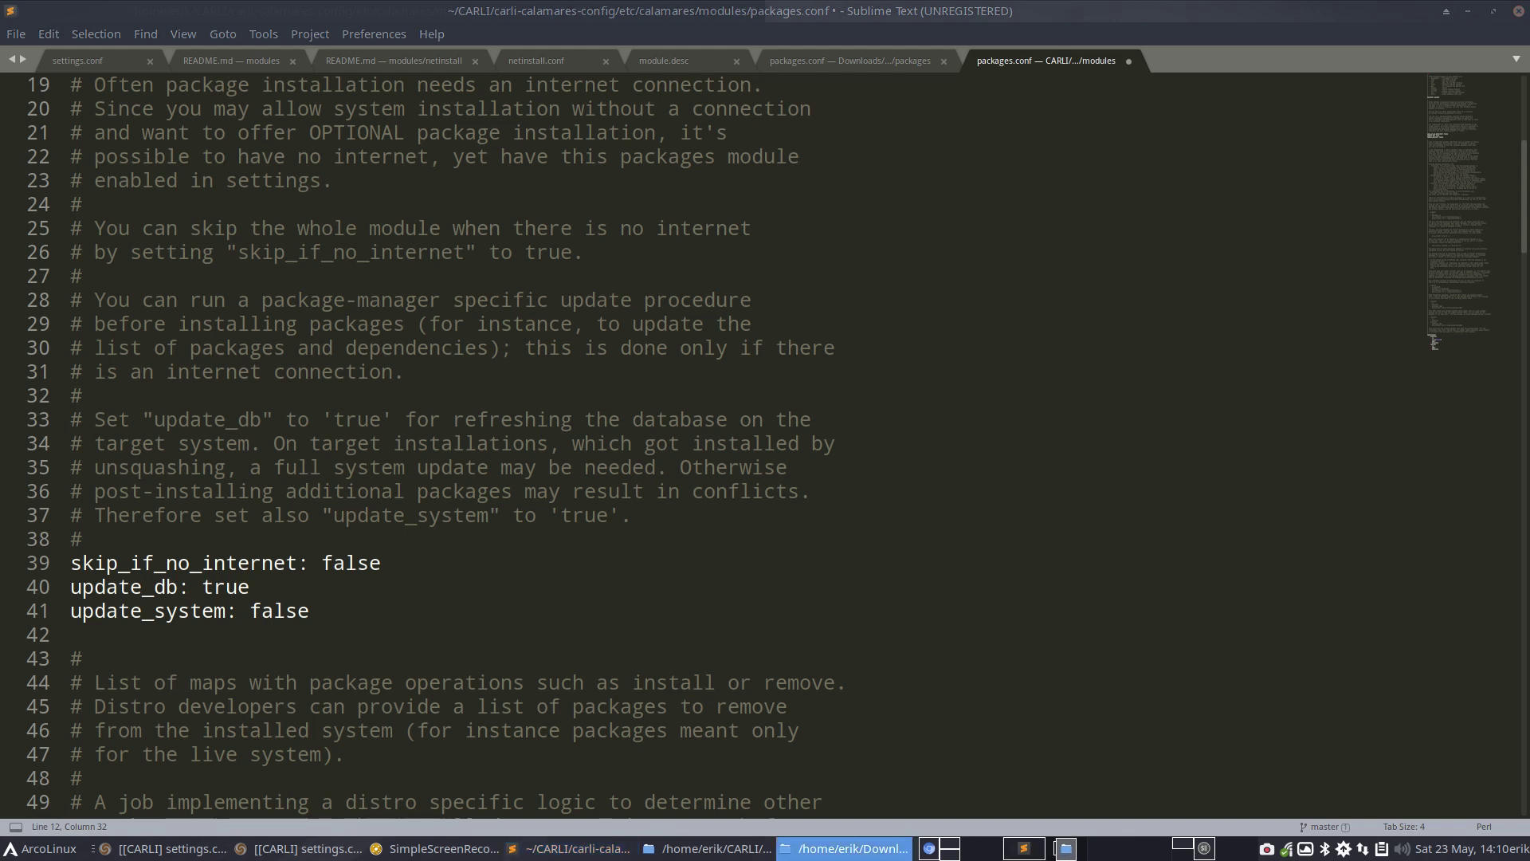
pyautogui.hotkey('alt', 'Tab')
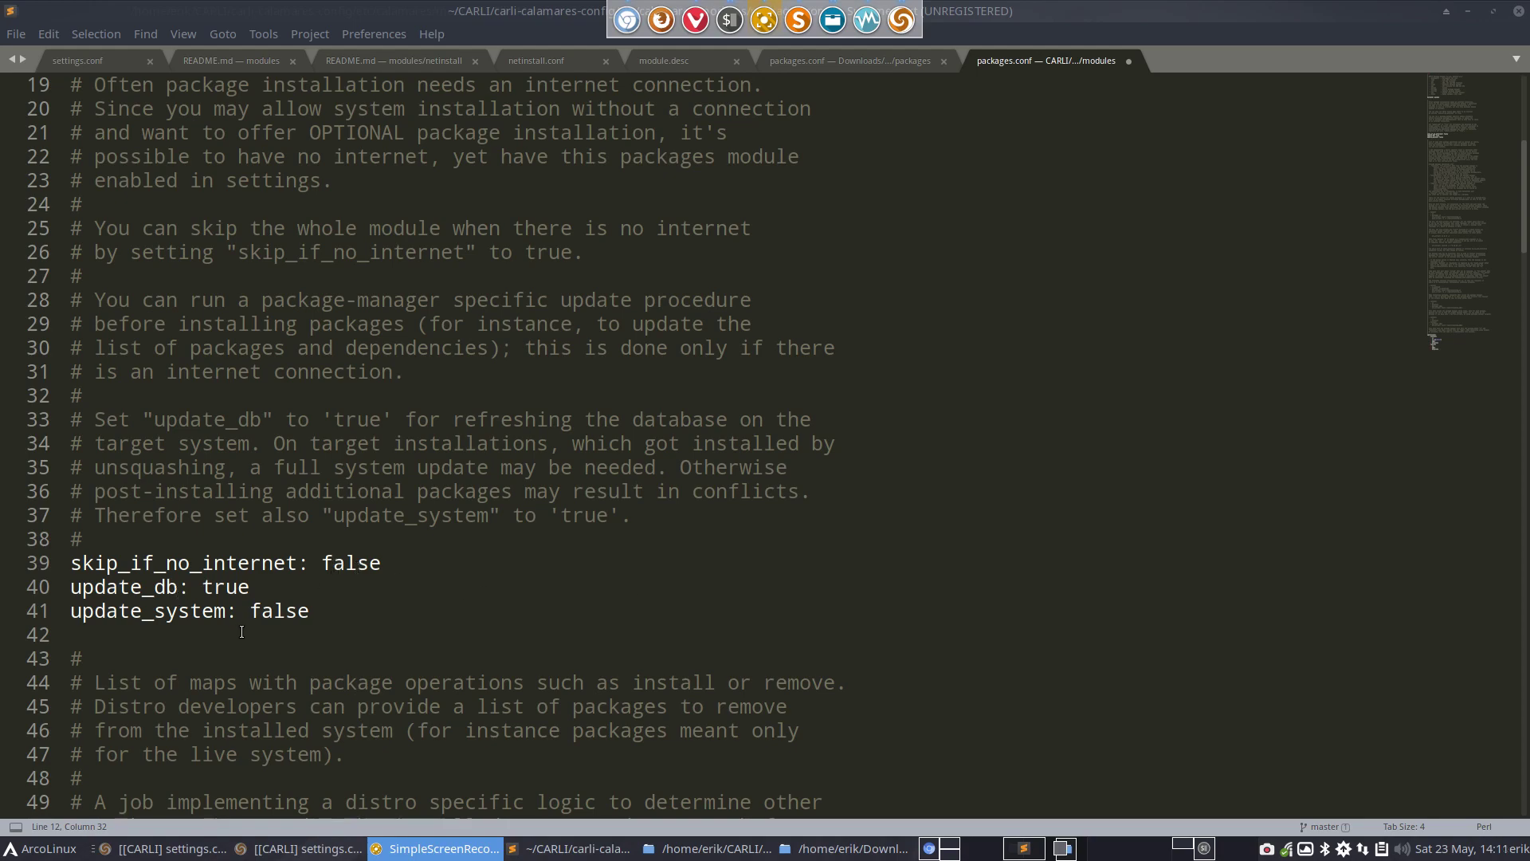
# Examine the operations block at the end of packages.conf, highlighting the whole block and its install entry
pyautogui.scroll(-20, 242, 631)
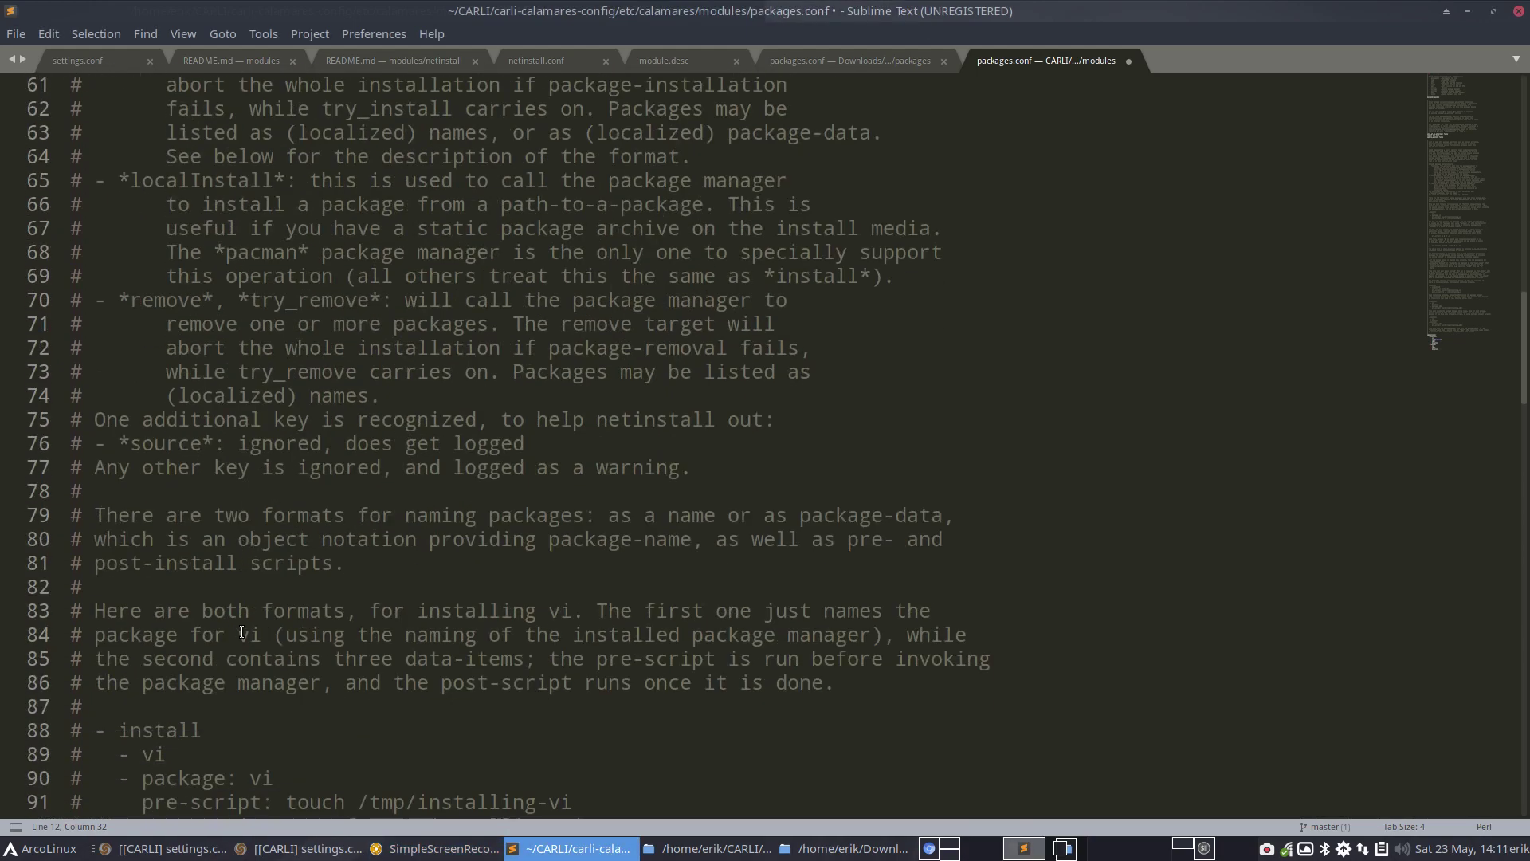
pyautogui.scroll(-17, 241, 631)
pyautogui.scroll(5, 241, 631)
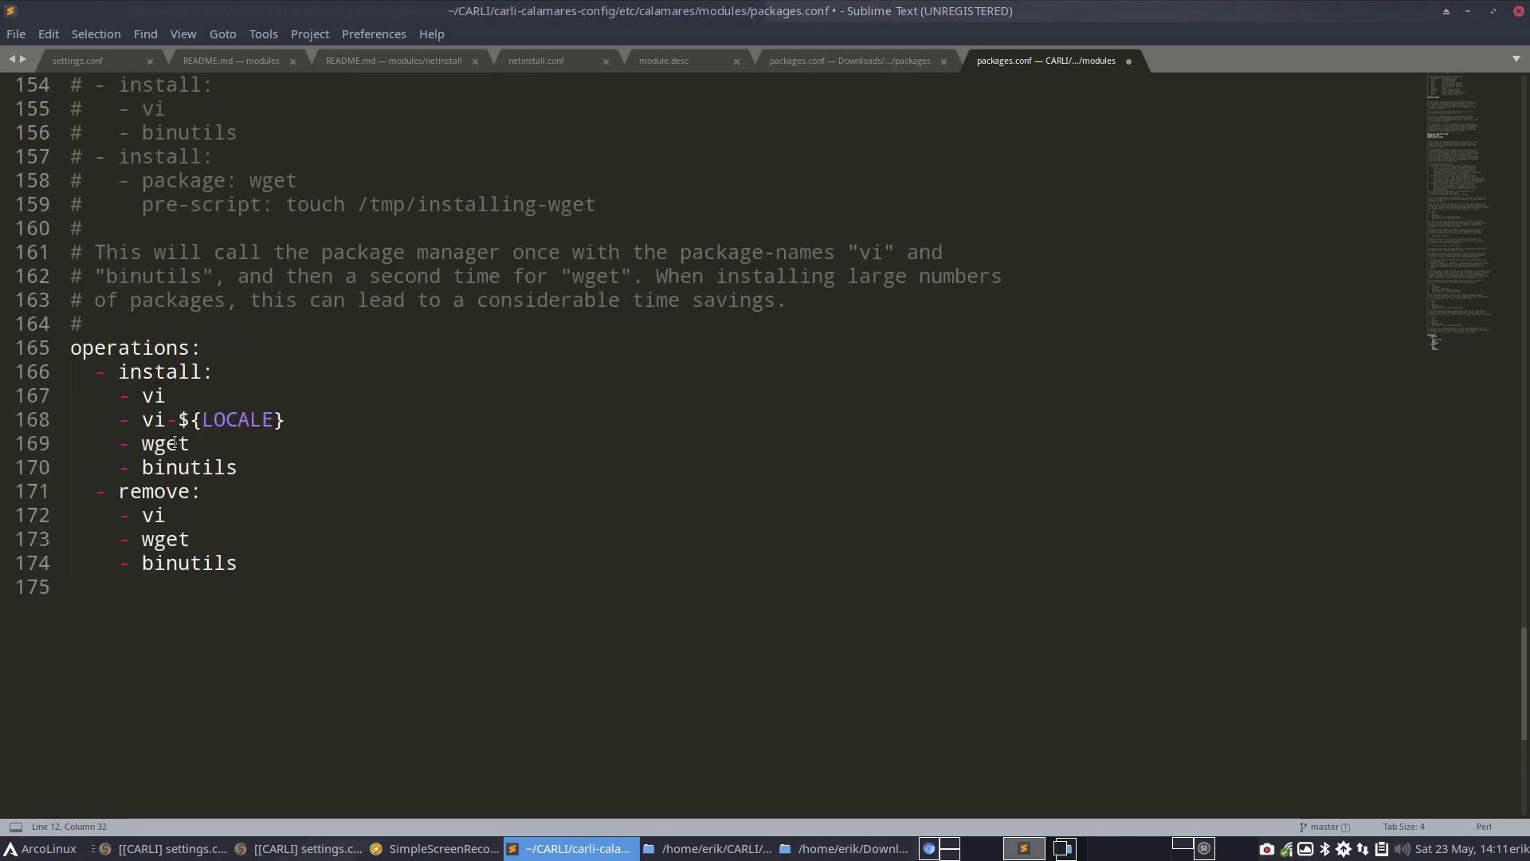
pyautogui.moveTo(237, 562); pyautogui.dragTo(70, 347)
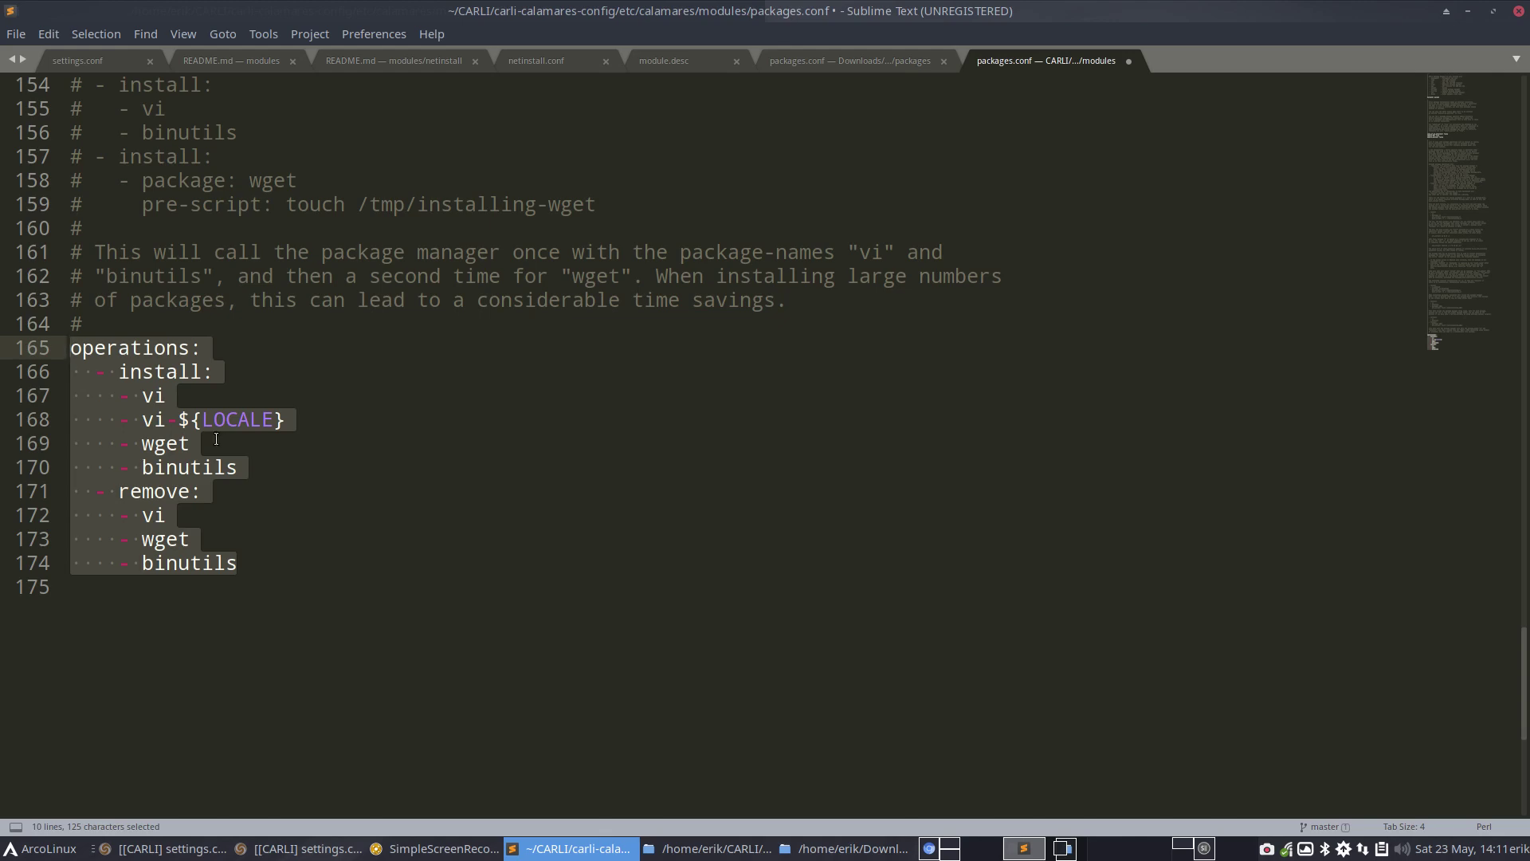
pyautogui.doubleClick(157, 373)
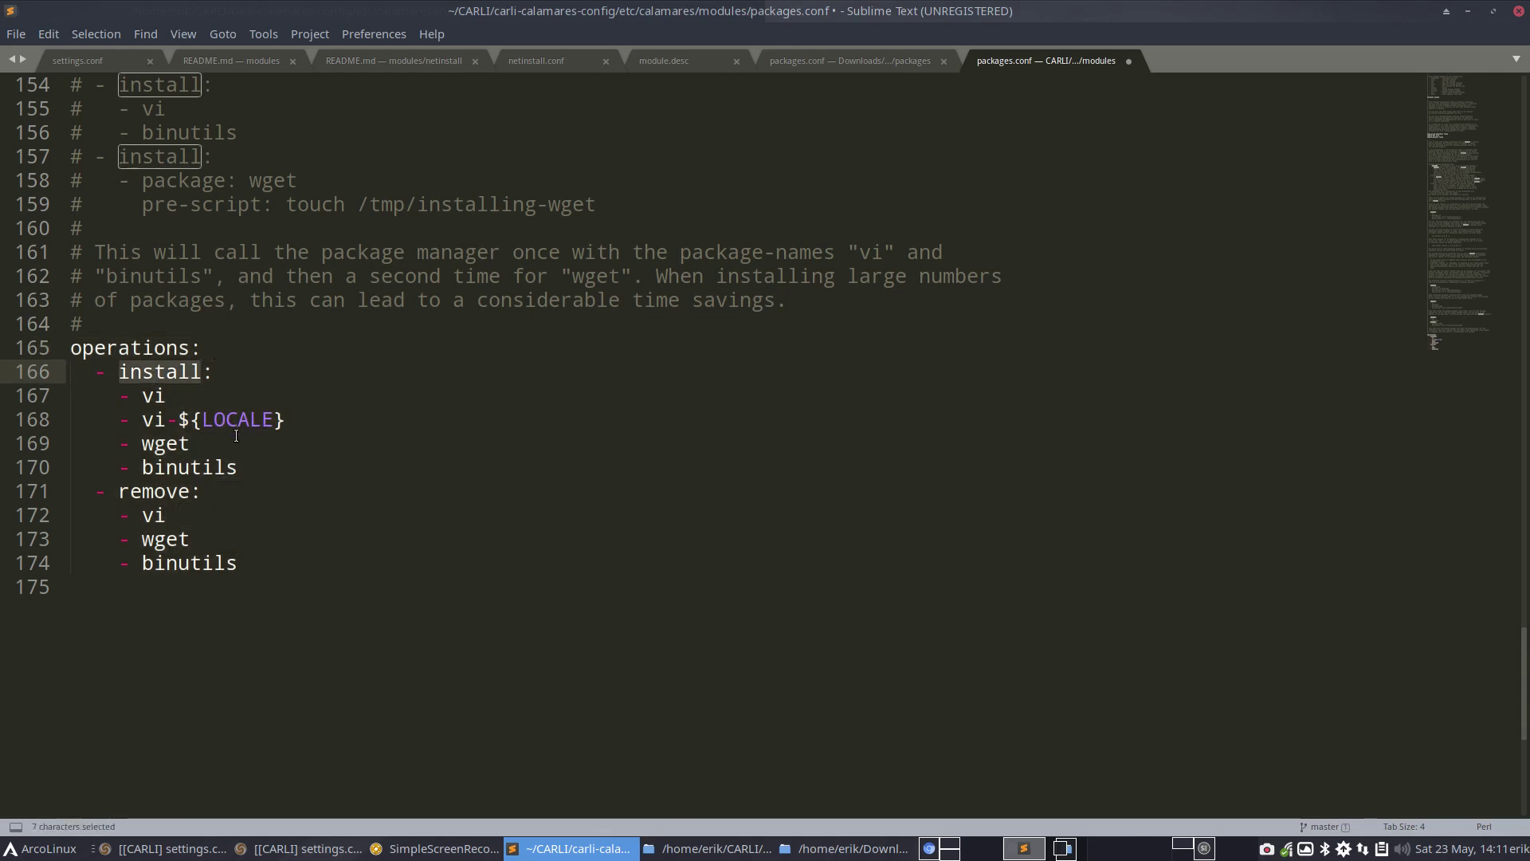
# Go back to the comments on allowed package operations and highlight the try_remove operation on line 70
pyautogui.scroll(10, 215, 478)
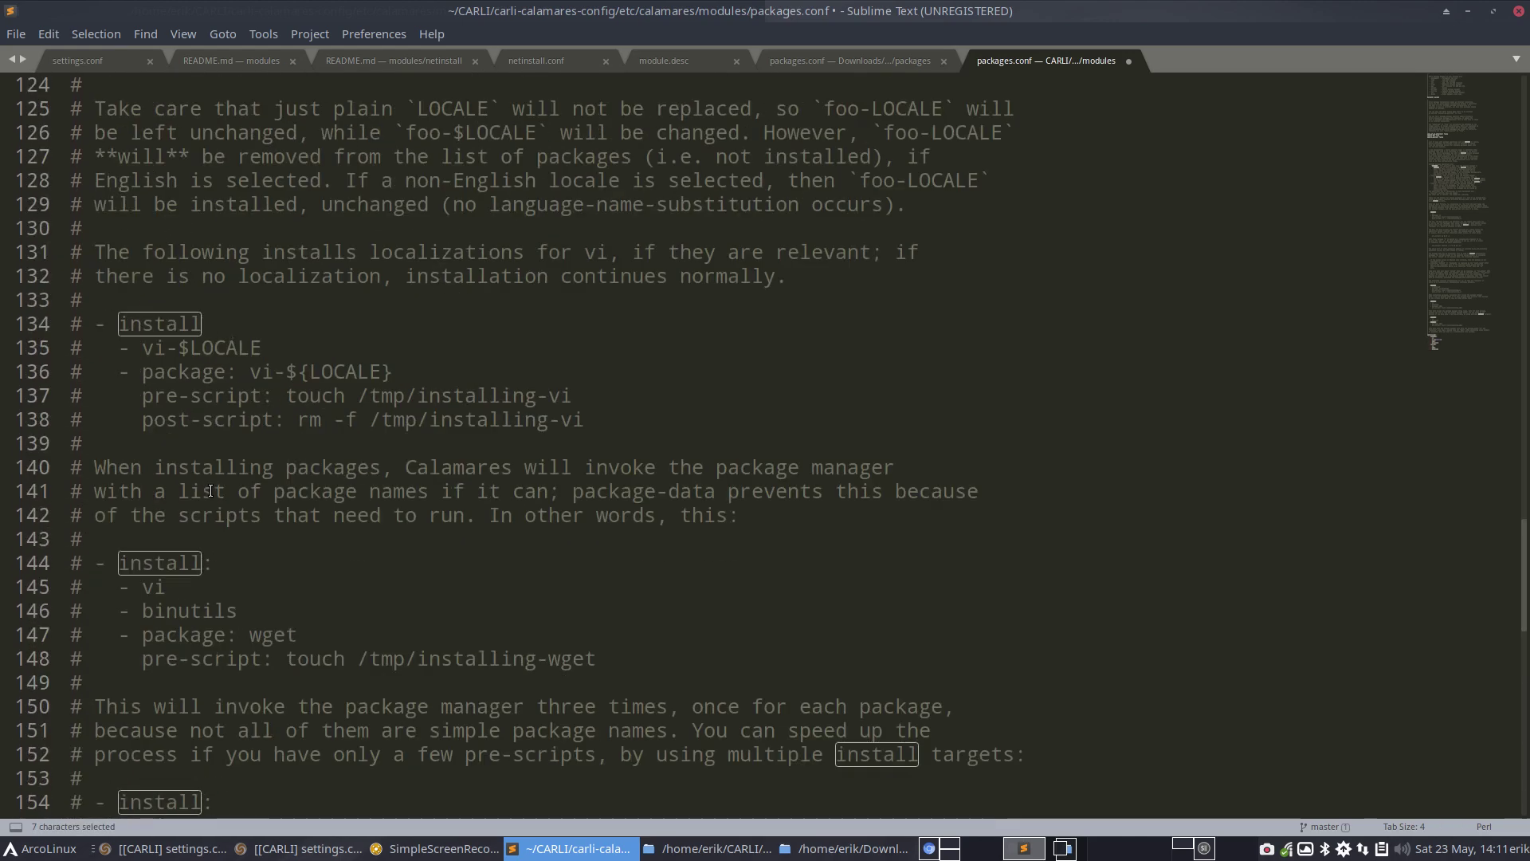
pyautogui.scroll(12, 211, 491)
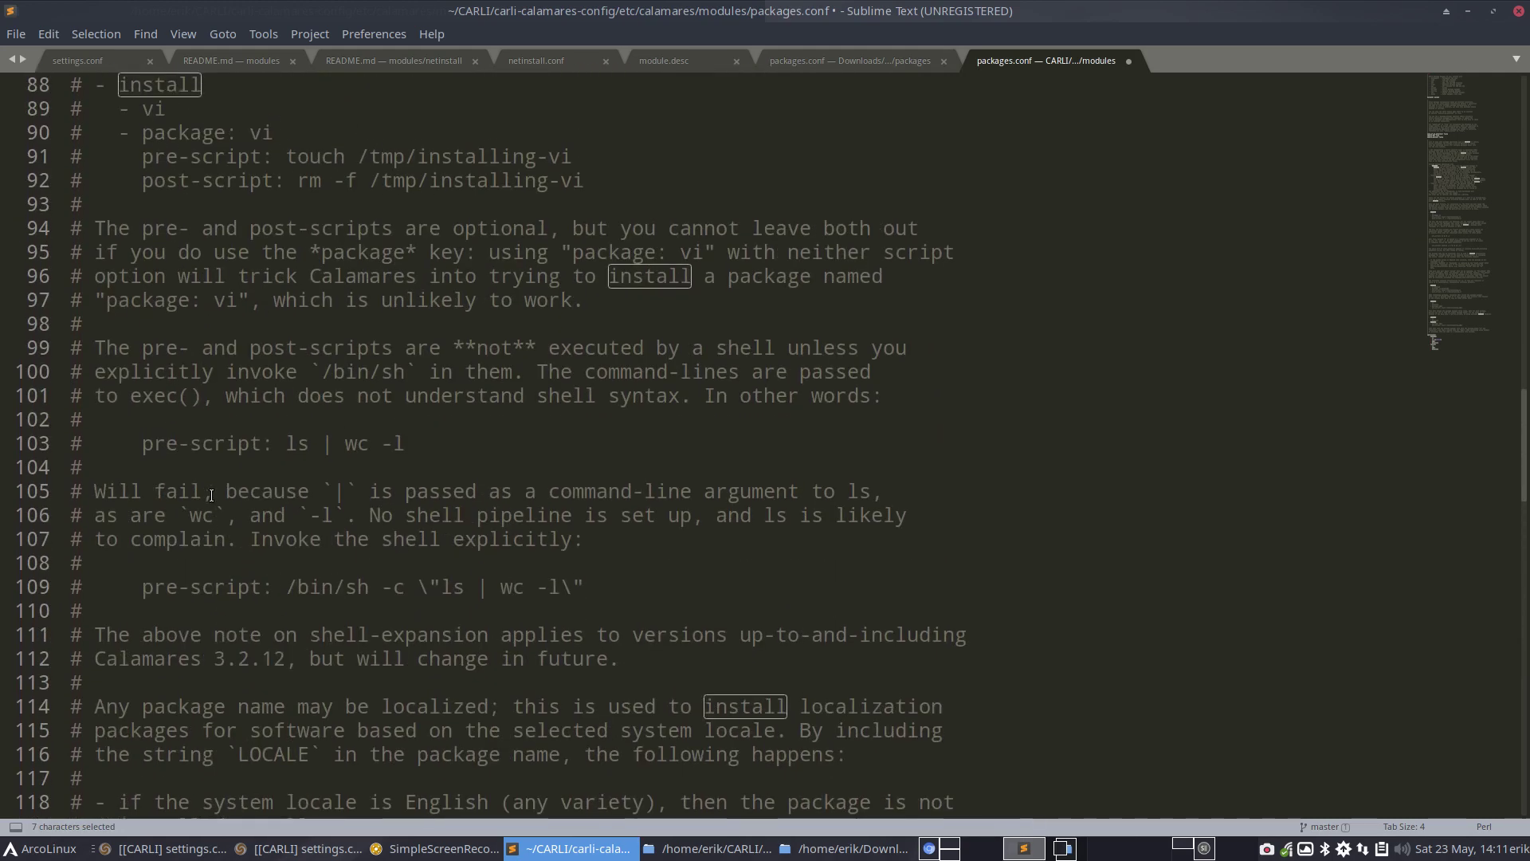
pyautogui.scroll(13, 211, 496)
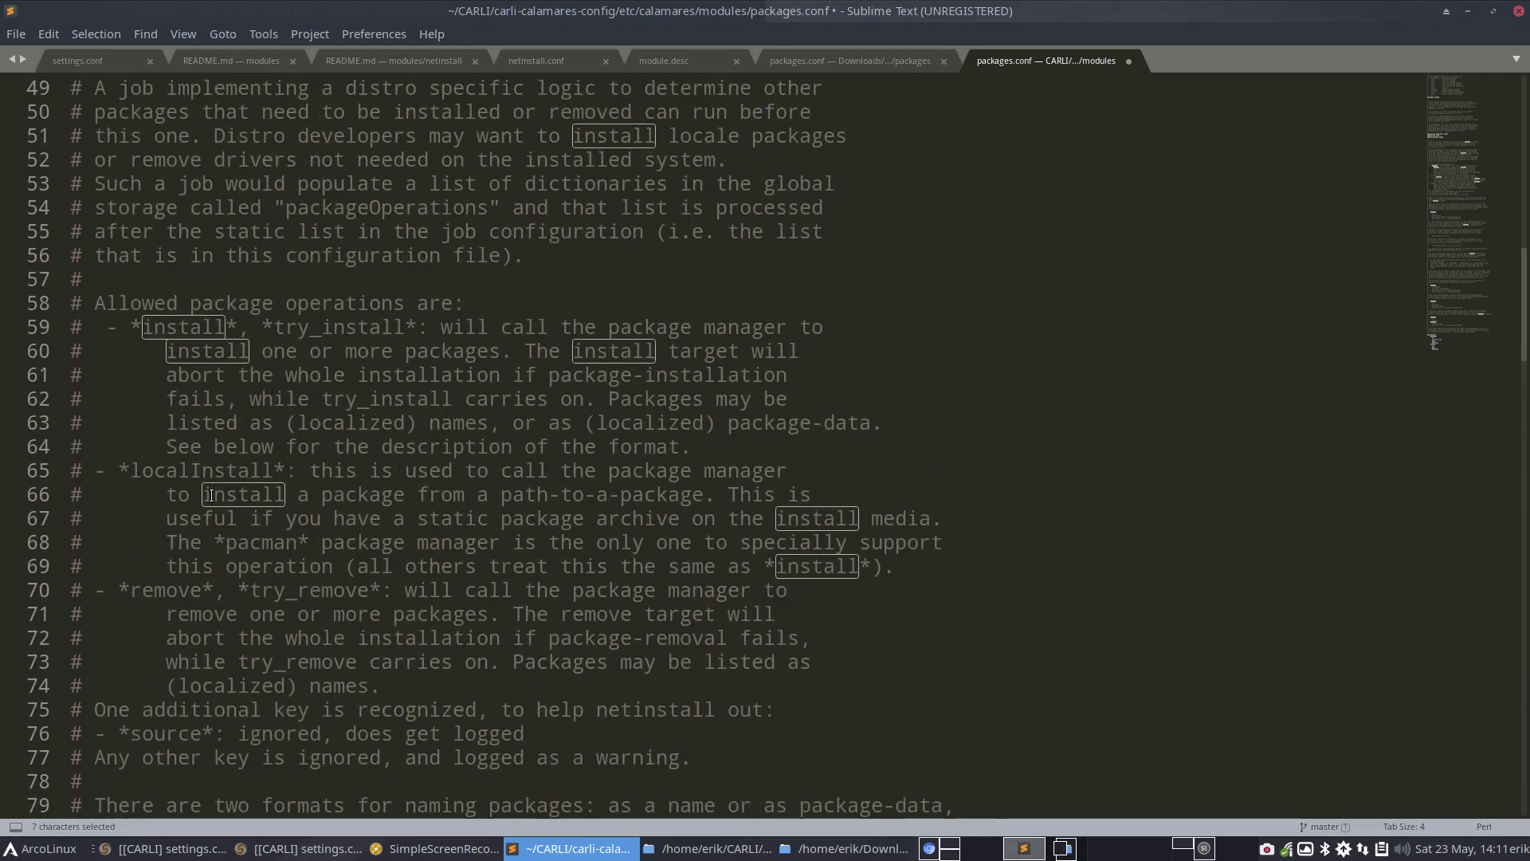
pyautogui.scroll(1, 211, 496)
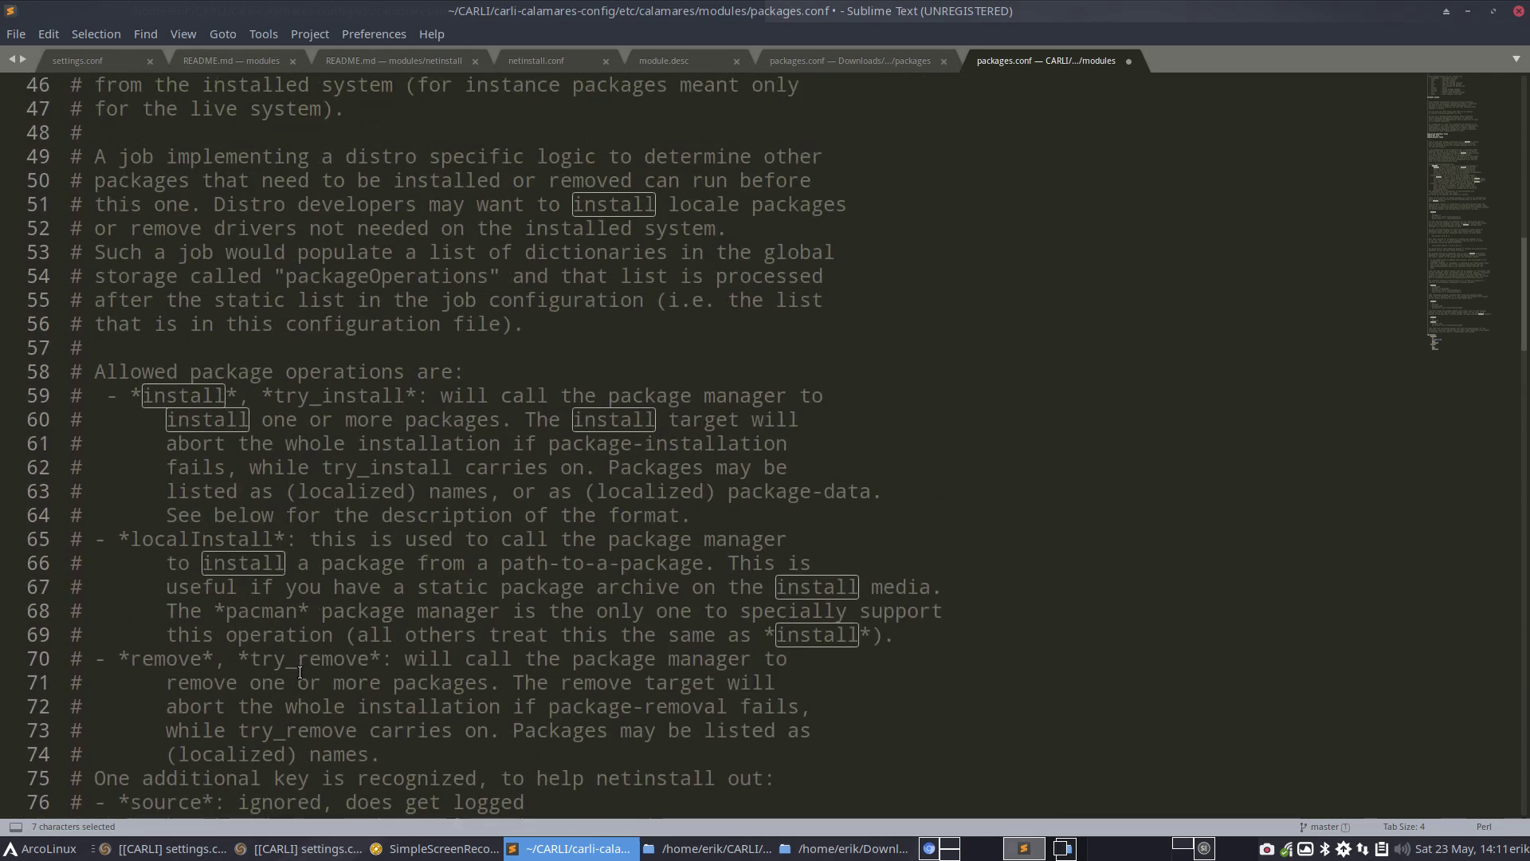
pyautogui.moveTo(251, 658); pyautogui.dragTo(369, 658)
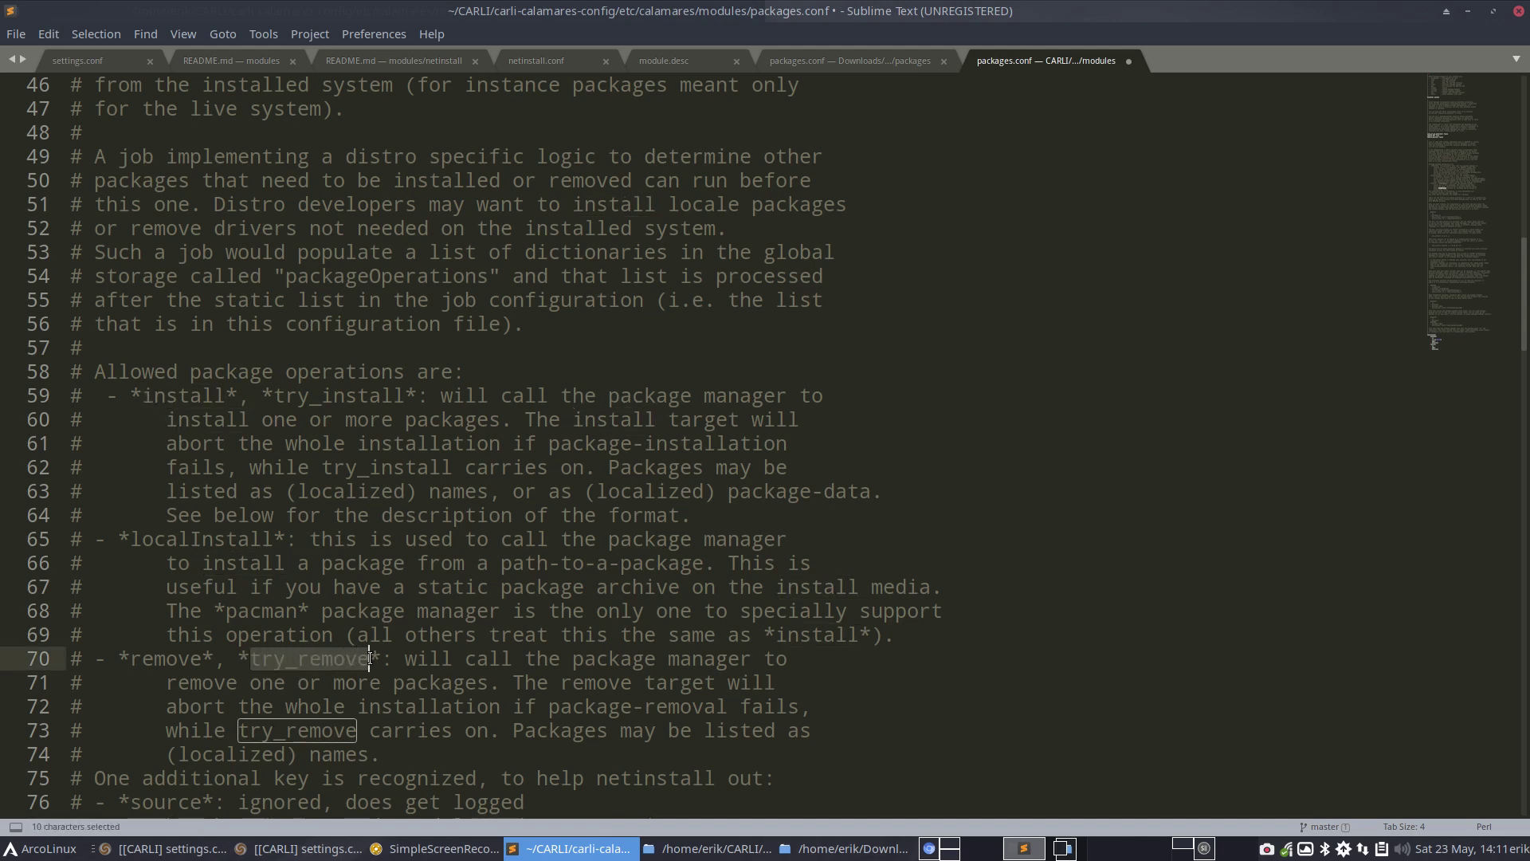
# Change the remove operation at the end of the CARLI packages.conf to try_remove, checking the comments on allowed operations
pyautogui.scroll(-3, 370, 658)
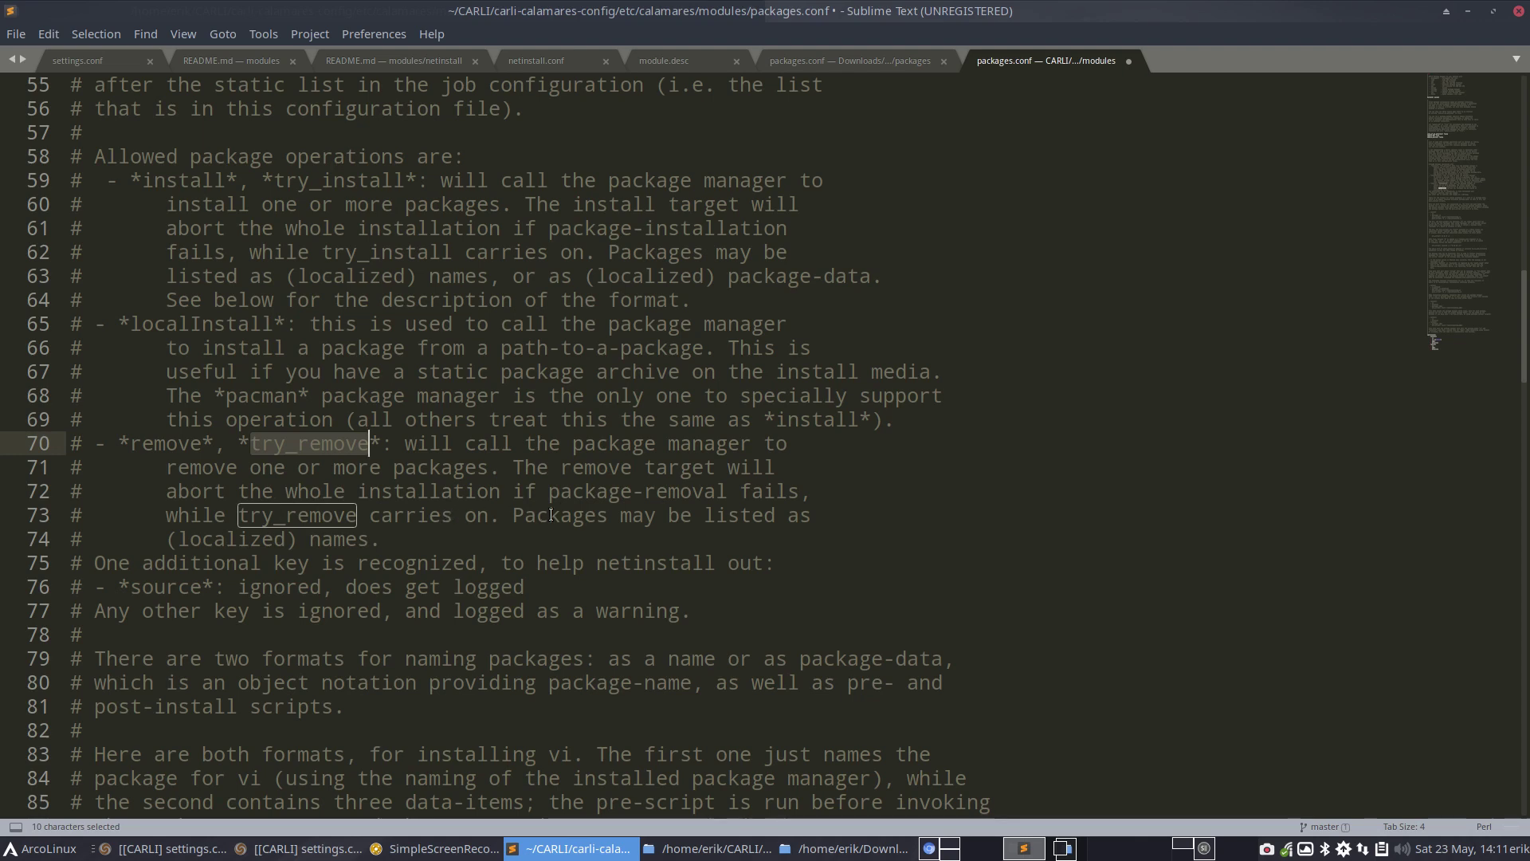
pyautogui.scroll(-20, 221, 536)
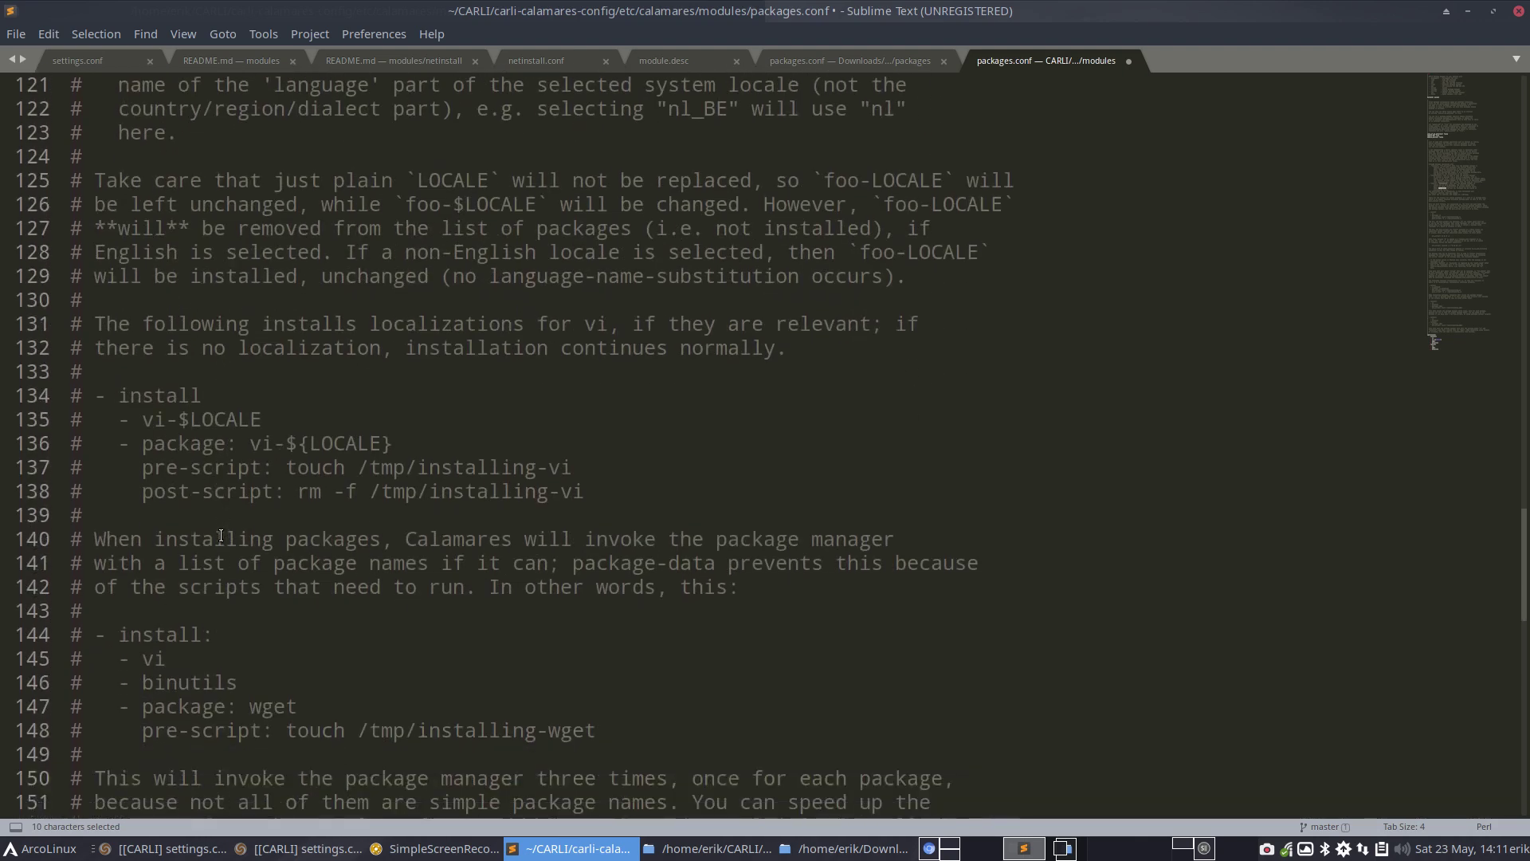
pyautogui.scroll(-1, 221, 535)
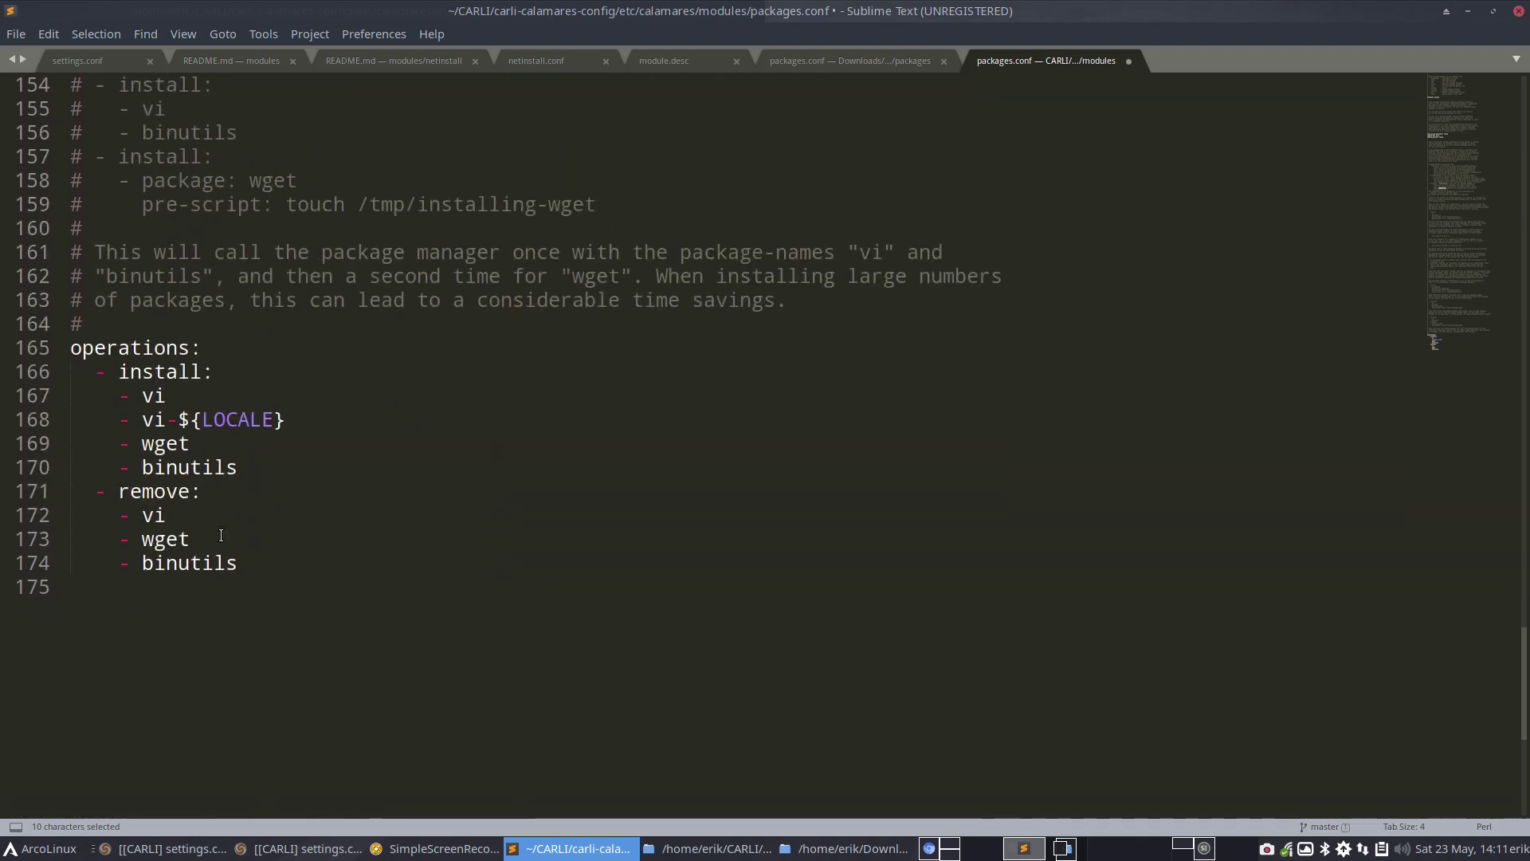
pyautogui.click(124, 496)
pyautogui.scroll(17, 313, 515)
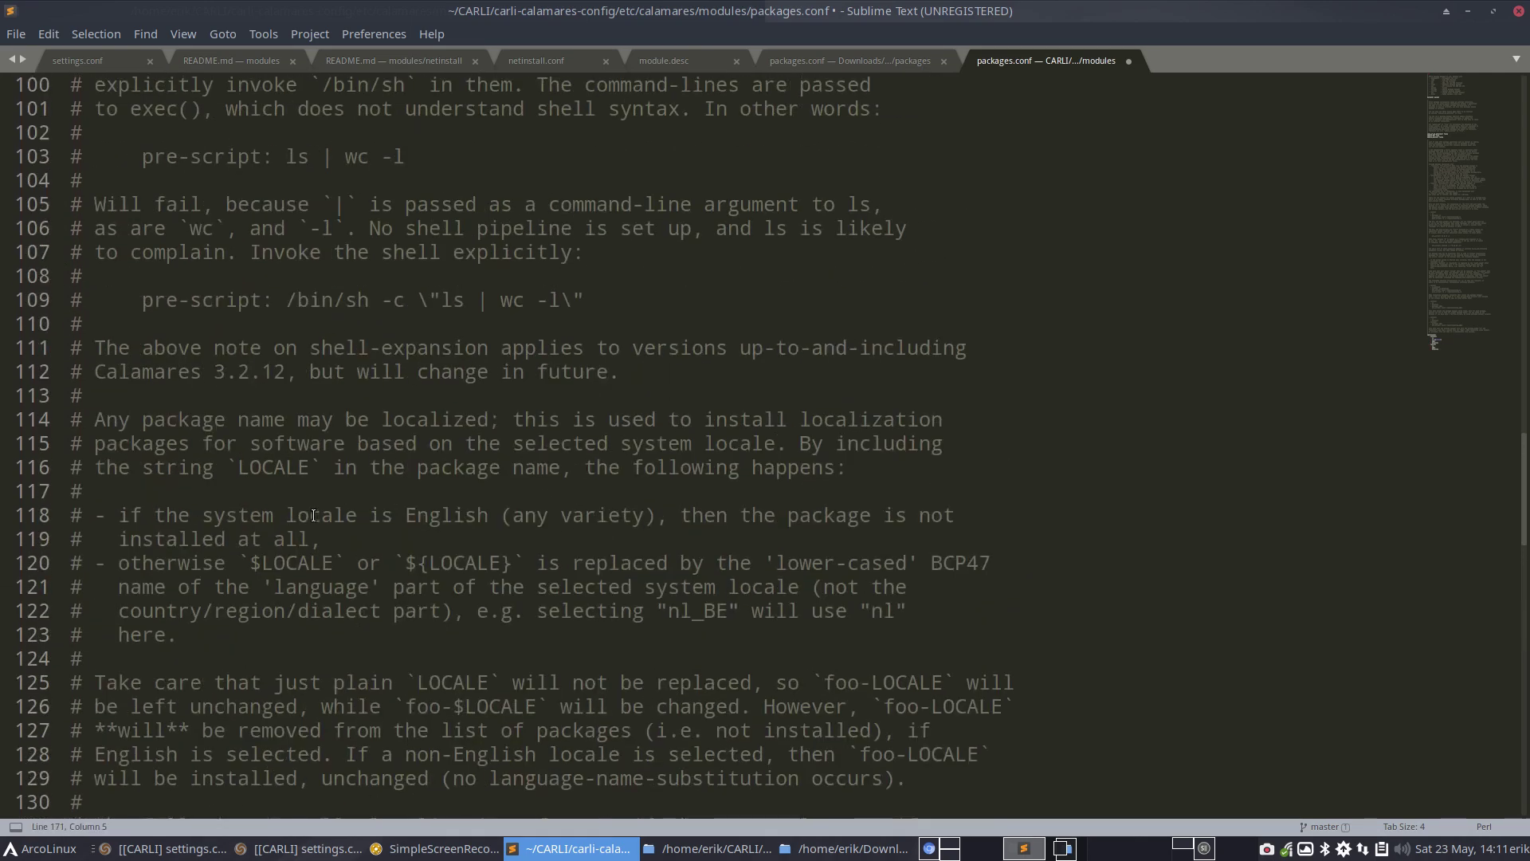
pyautogui.scroll(11, 313, 515)
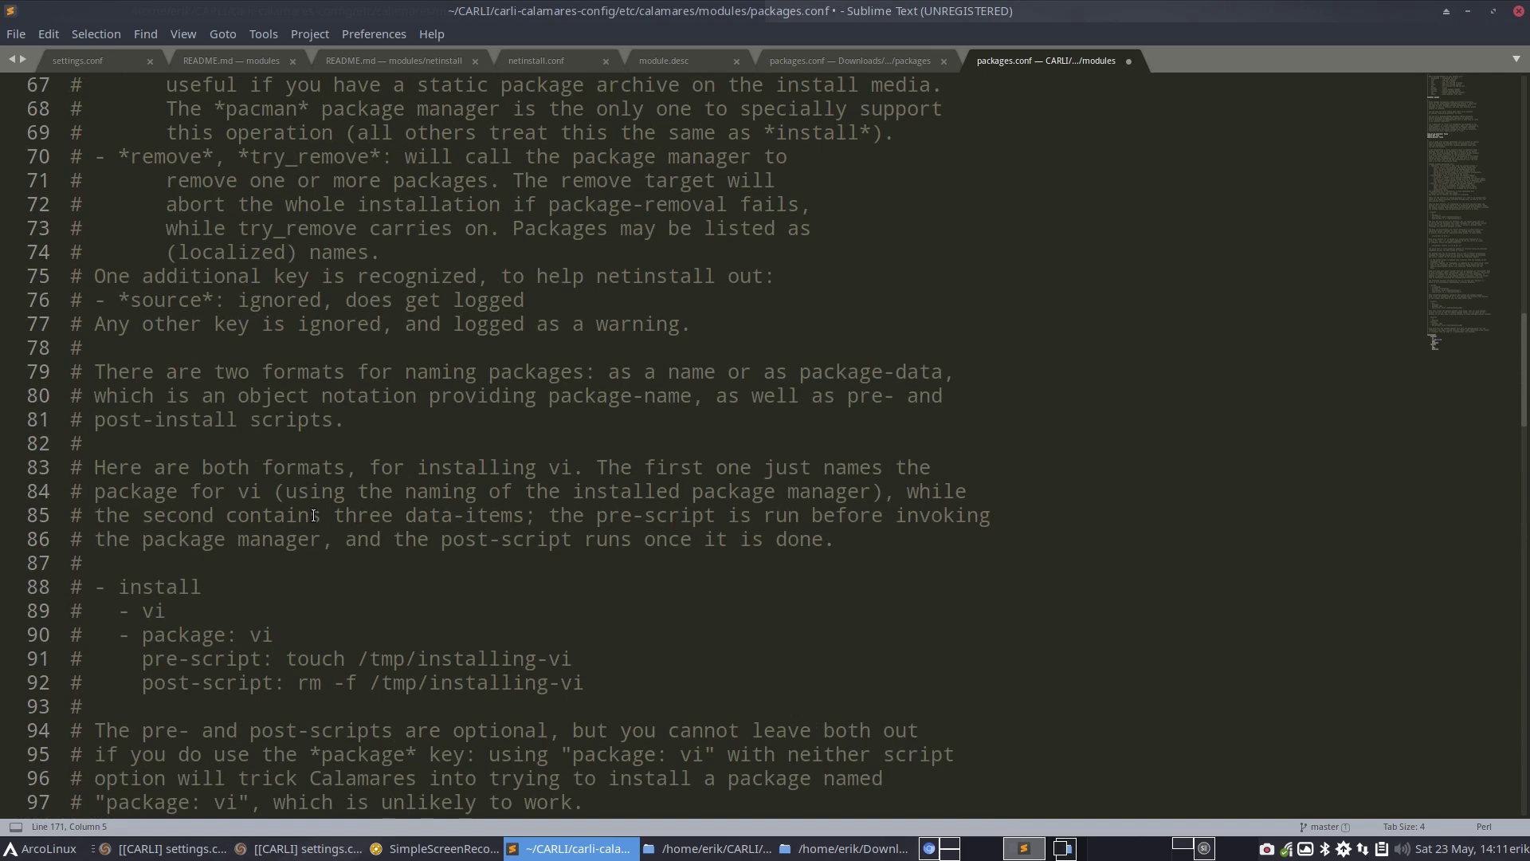
pyautogui.scroll(-20, 314, 515)
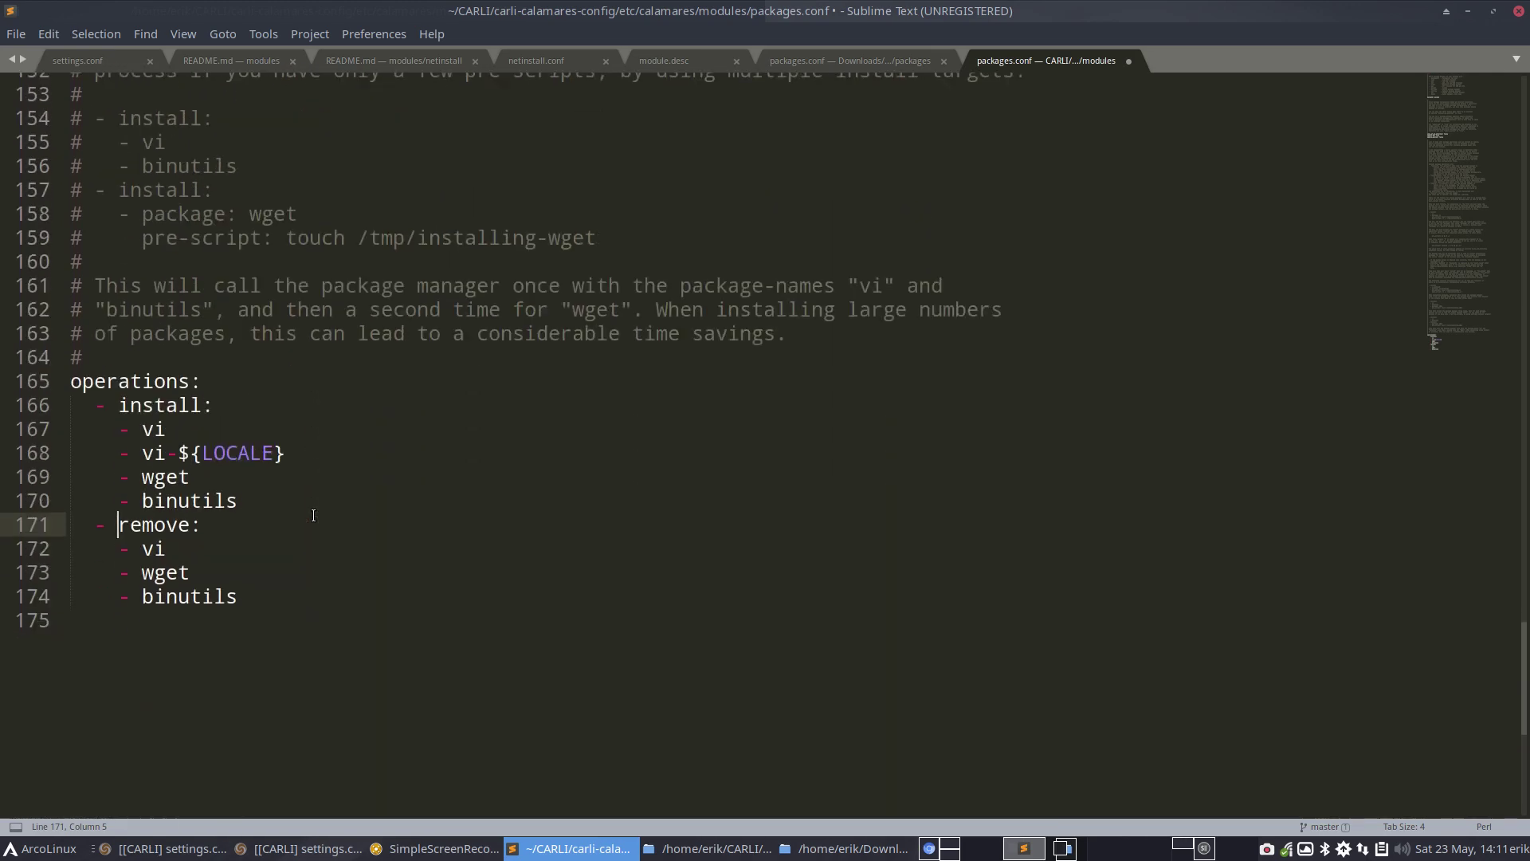
pyautogui.write('try')
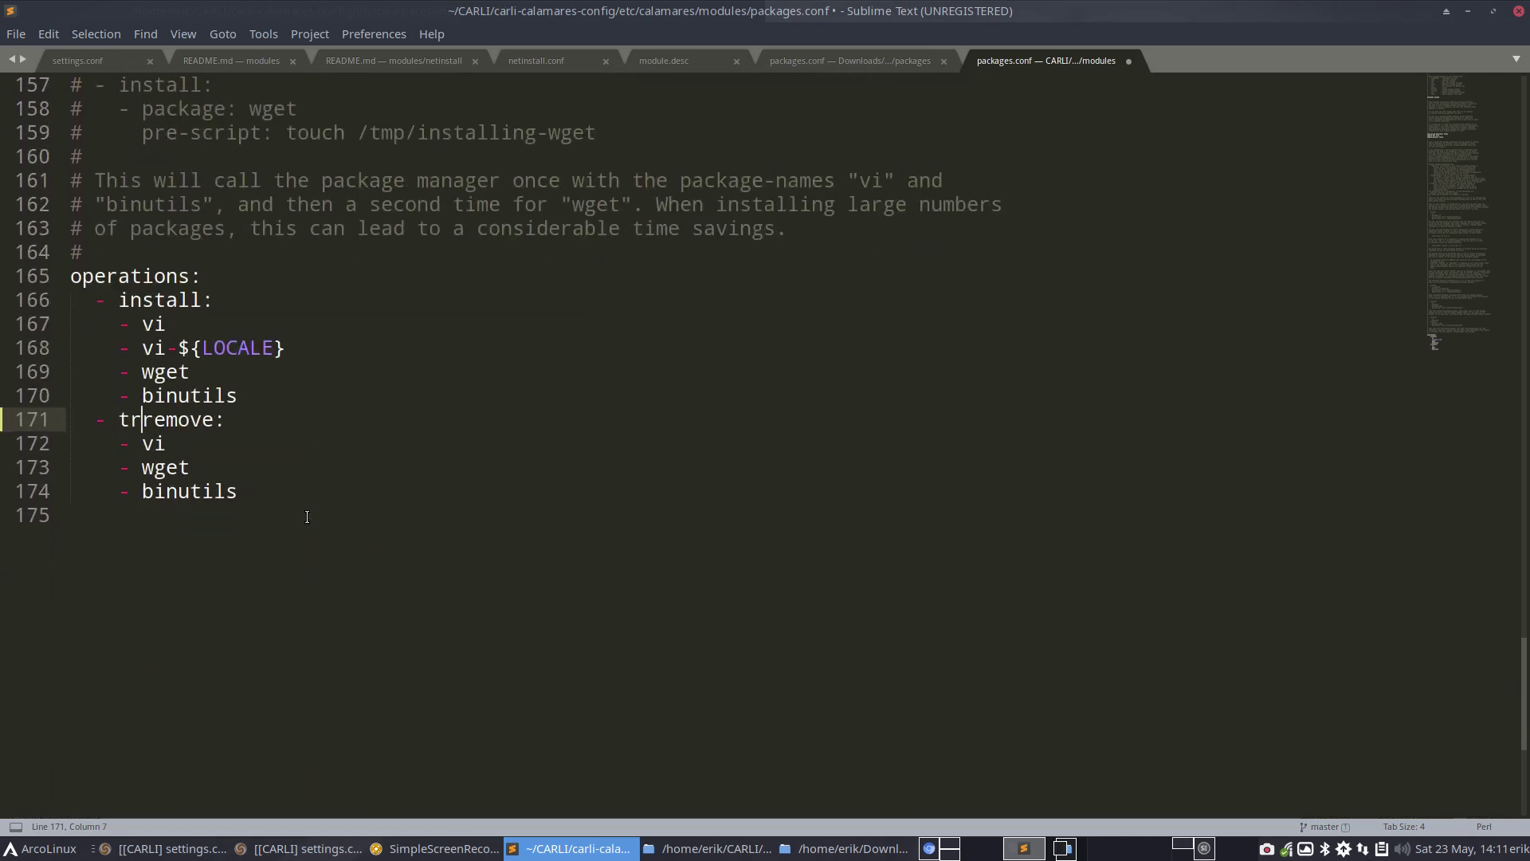
pyautogui.write('_')
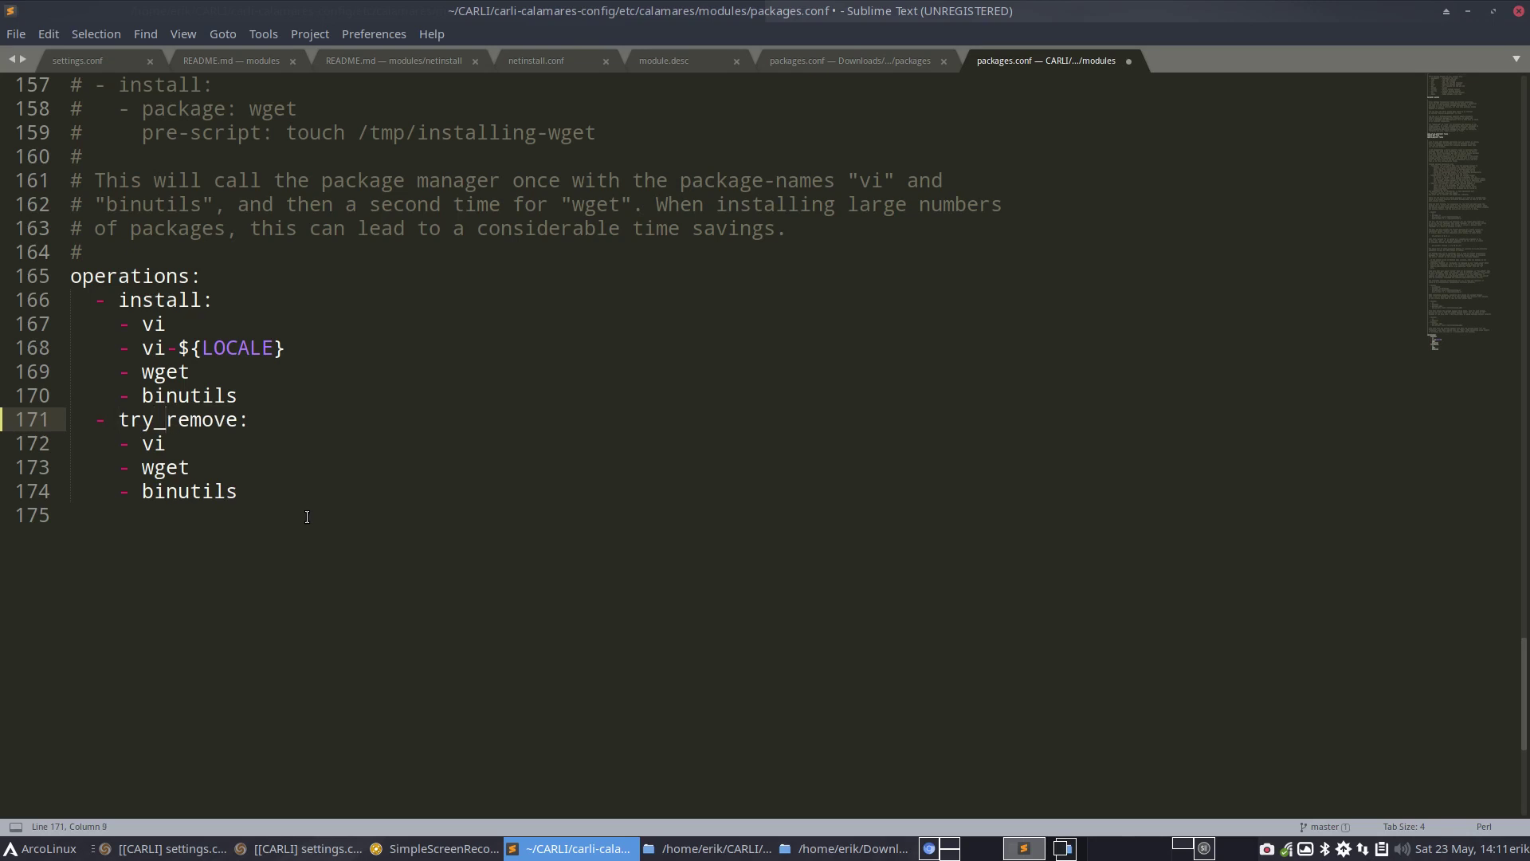
# Delete the install operation with its vi, vi-${LOCALE}, wget and binutils entries from the operations block
pyautogui.moveTo(243, 397); pyautogui.dragTo(23, 296)
pyautogui.press('Delete')
pyautogui.press('Delete')
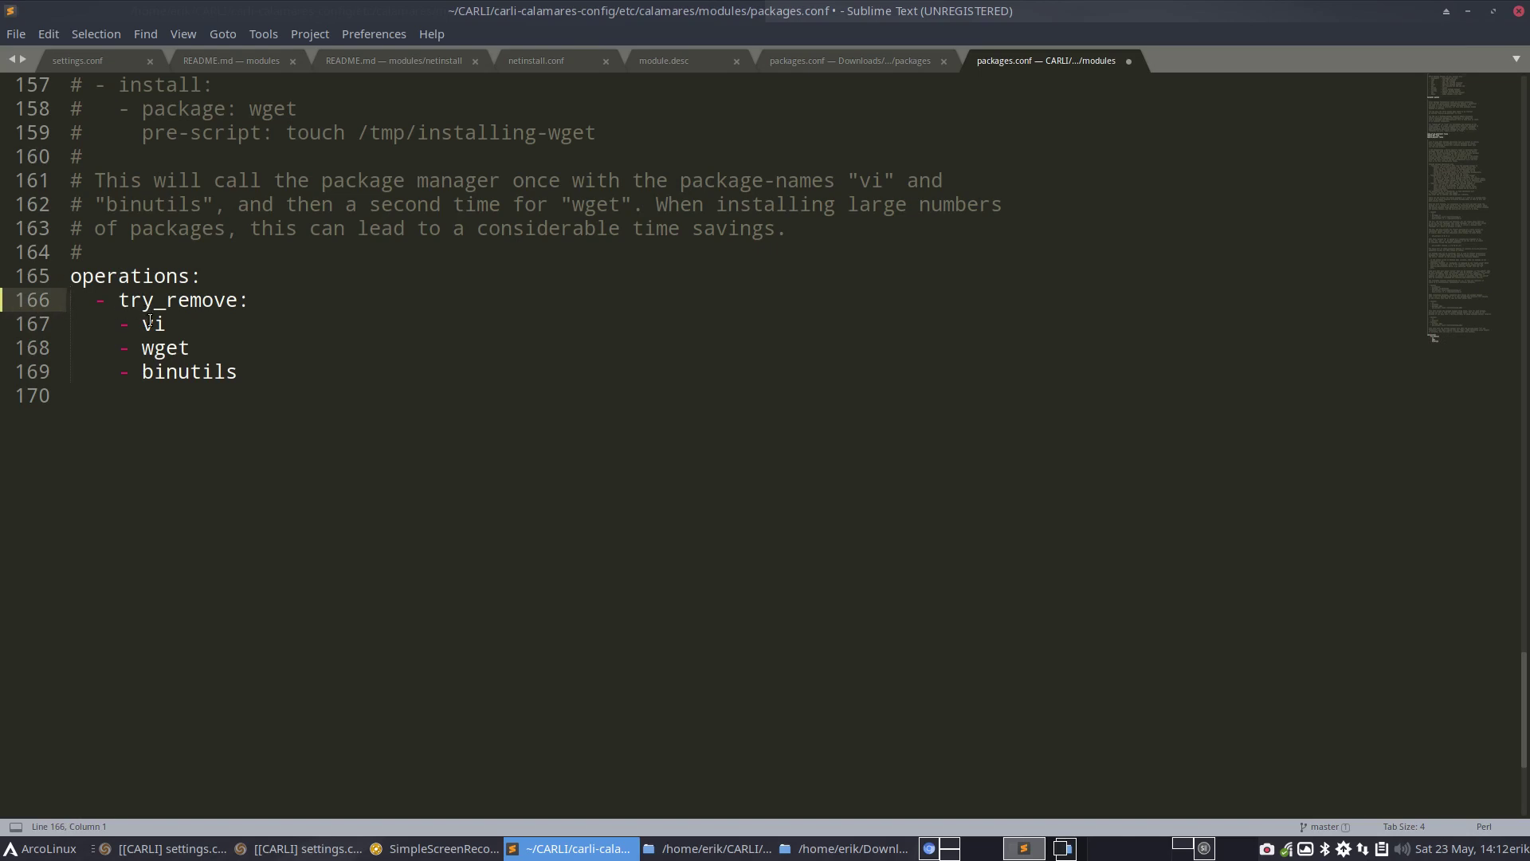
# Place the editor beside the file manager and open the carli-6 folder inside /home/erik/CARLI
pyautogui.moveTo(765, 27)
pyautogui.moveTo(600, 10); pyautogui.dragTo(1529, 321)
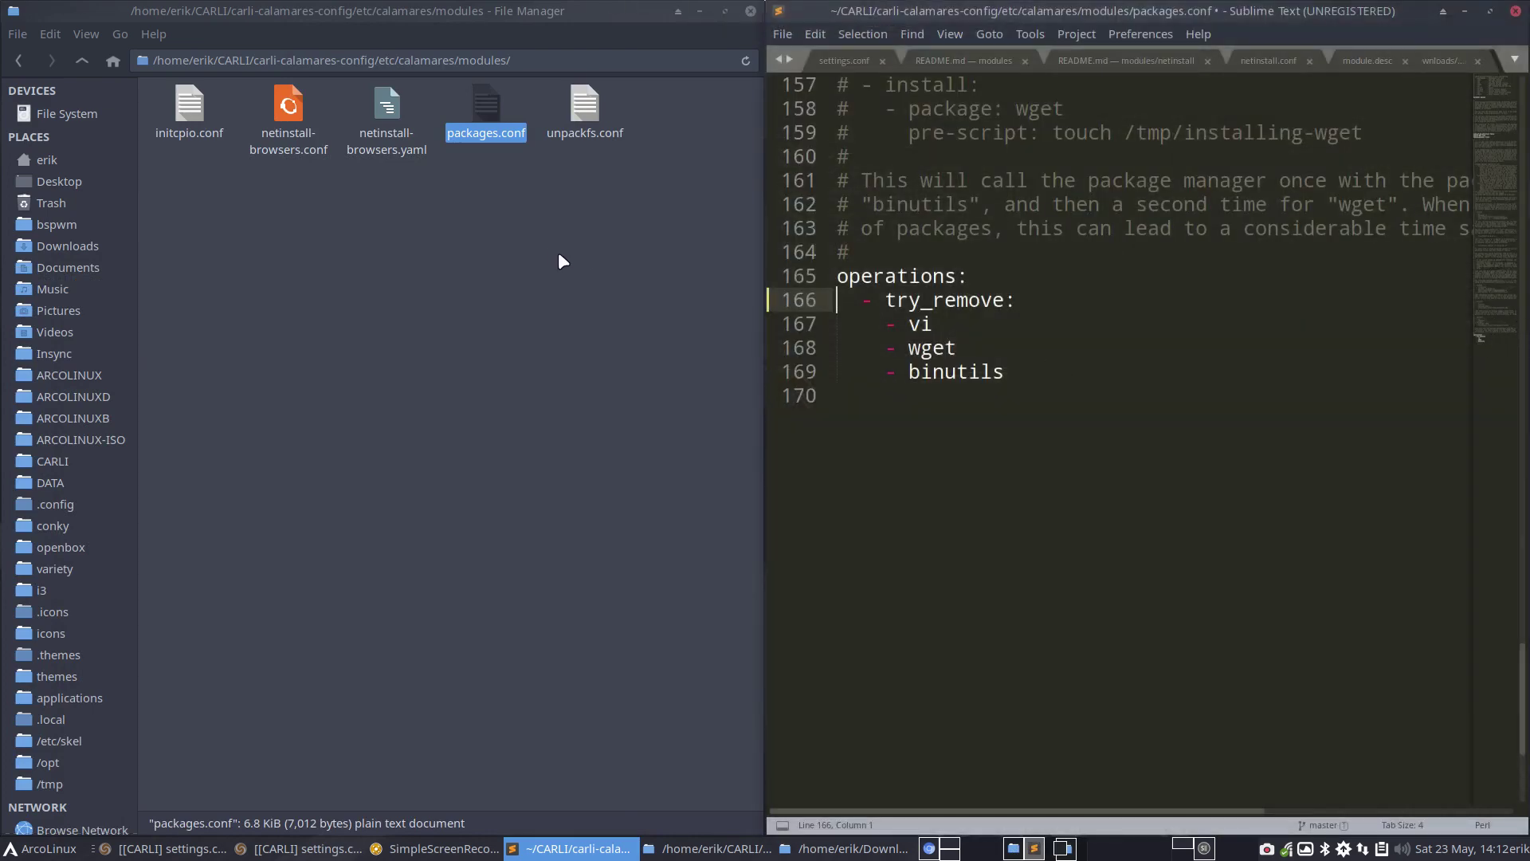
pyautogui.click(83, 61)
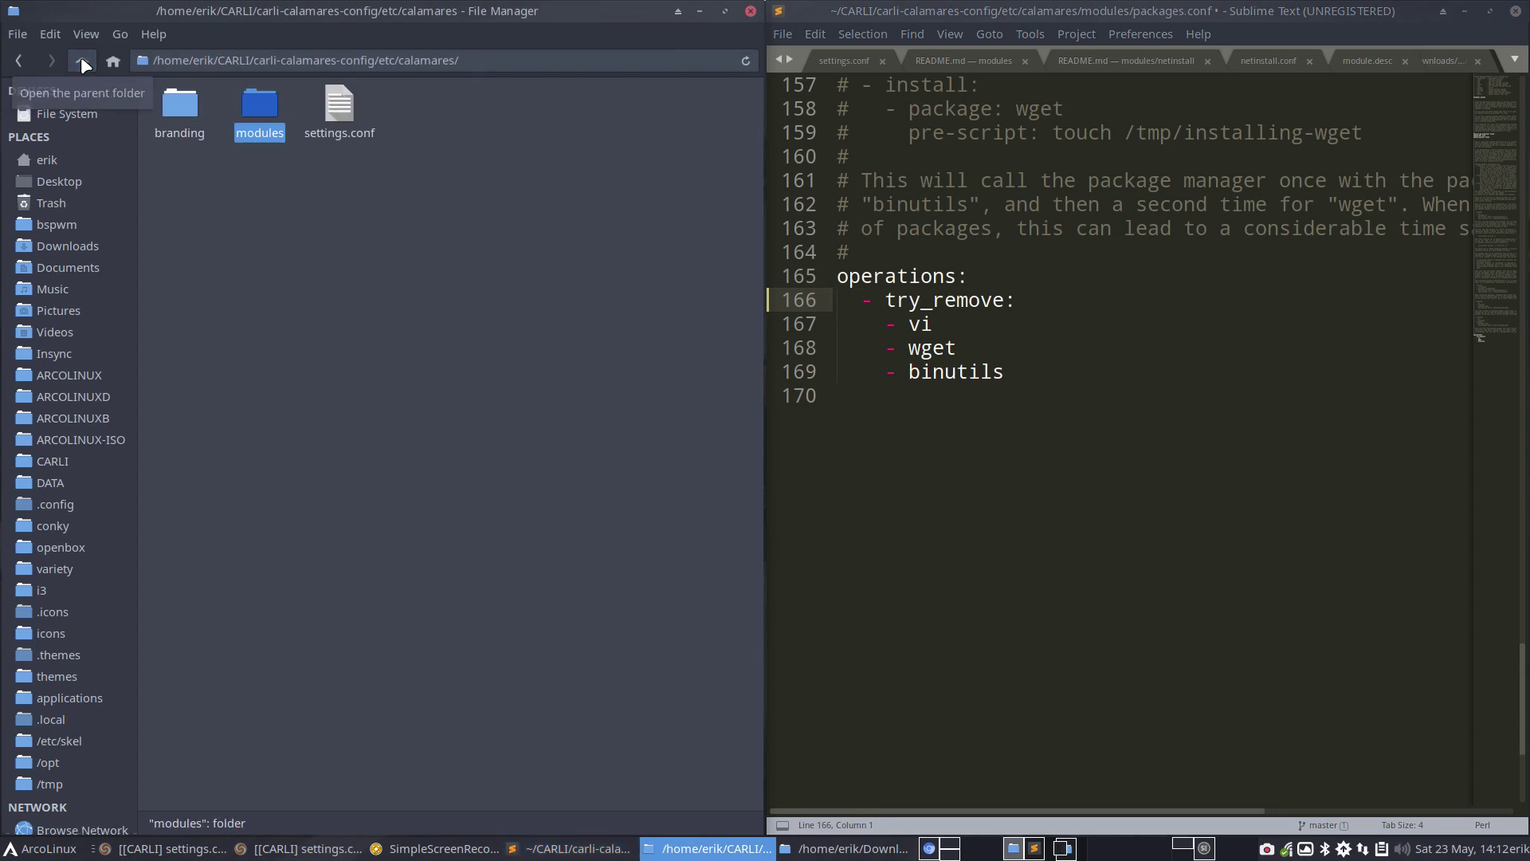
pyautogui.click(83, 61)
pyautogui.click(83, 62)
pyautogui.click(83, 61)
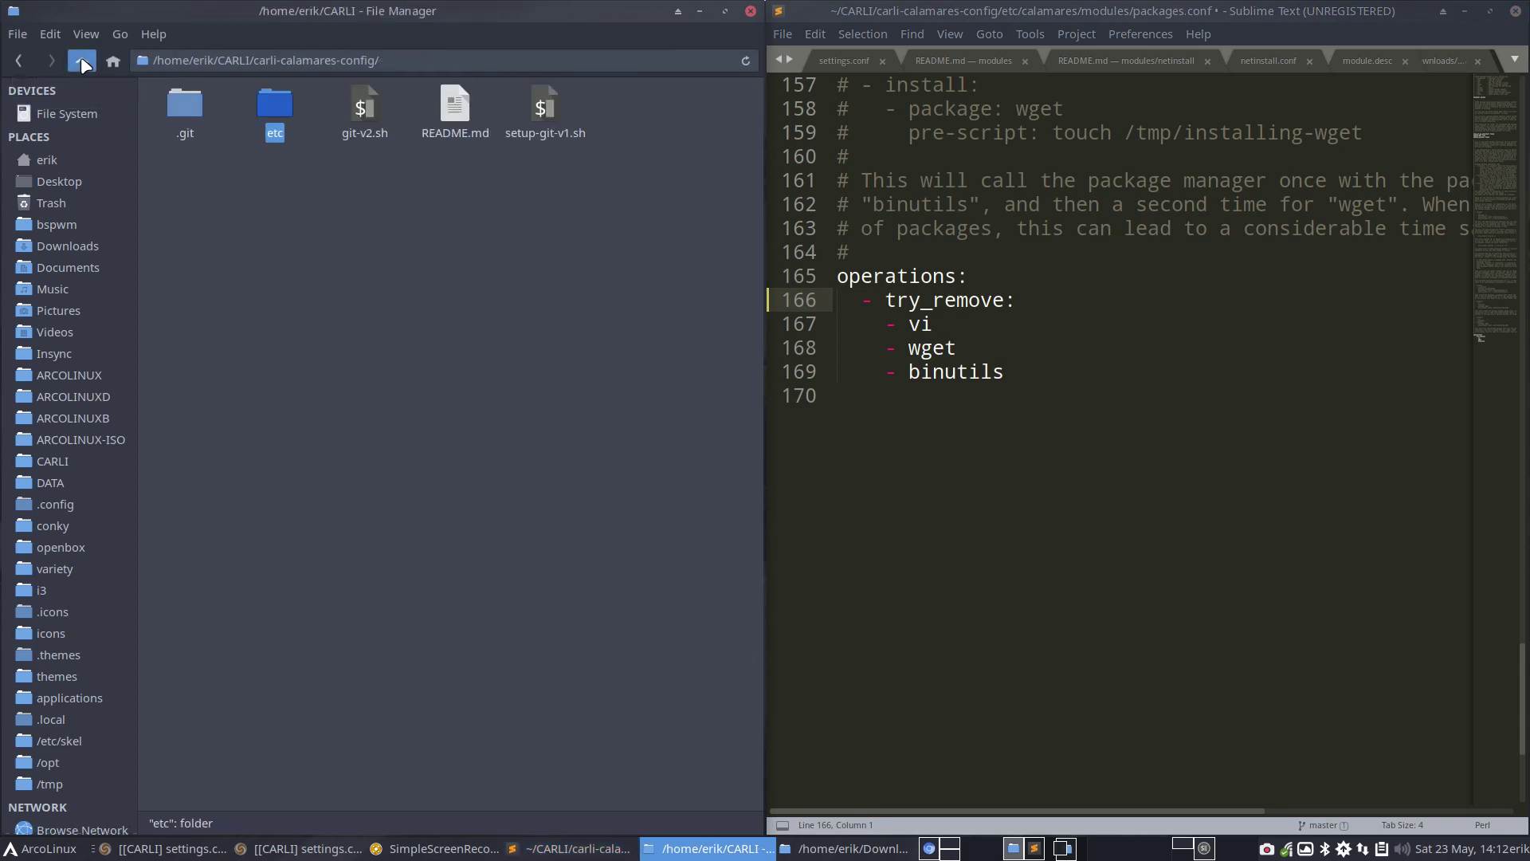
pyautogui.doubleClick(676, 105)
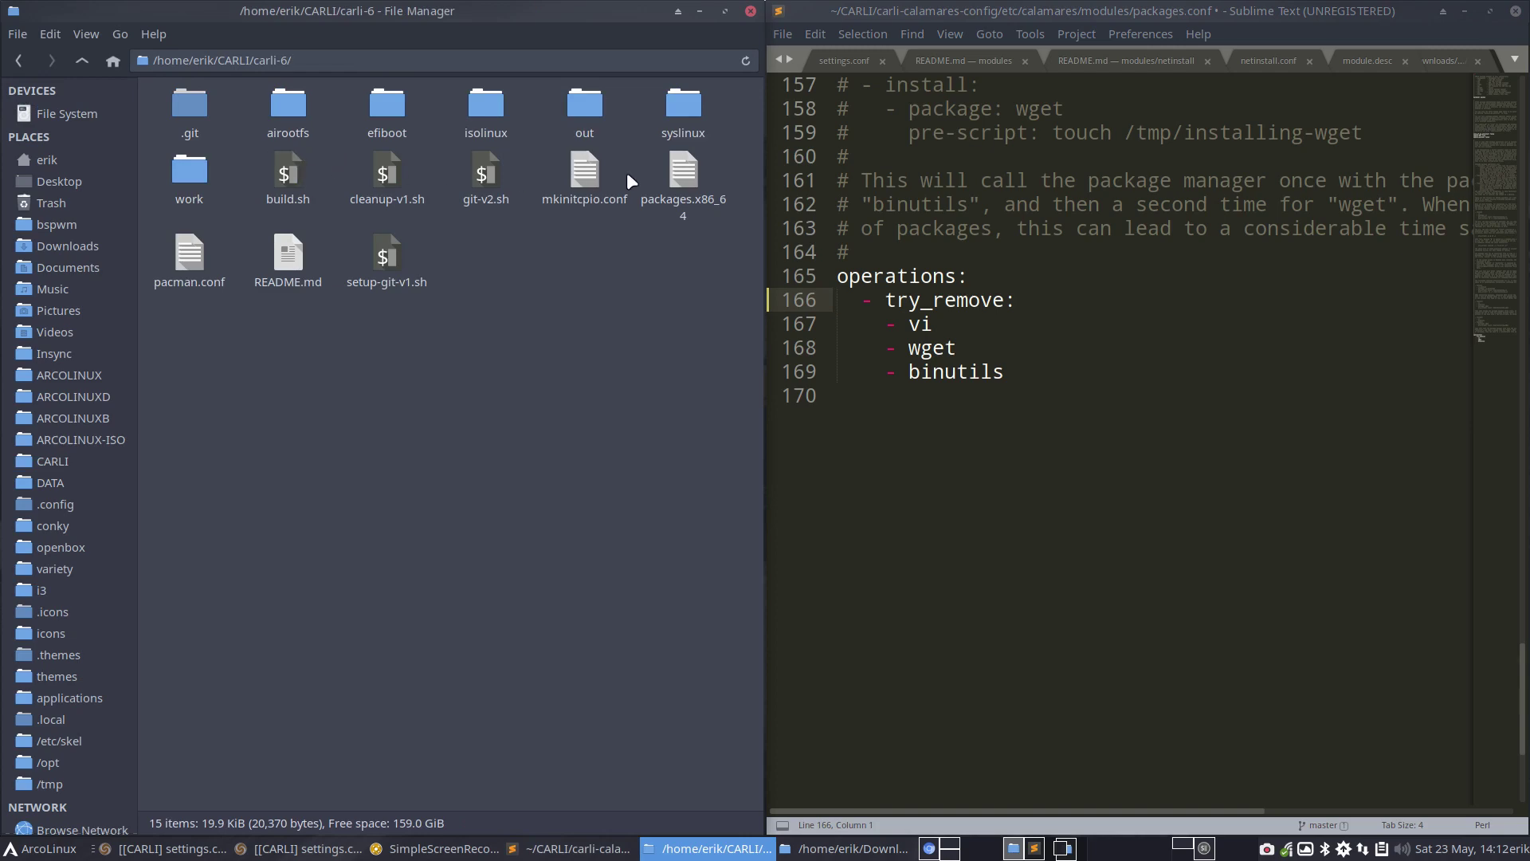
# Open packages.x86_64 from carli-6 and highlight the calamares package listed under the #Calamares section
pyautogui.doubleClick(683, 171)
pyautogui.scroll(-20, 965, 517)
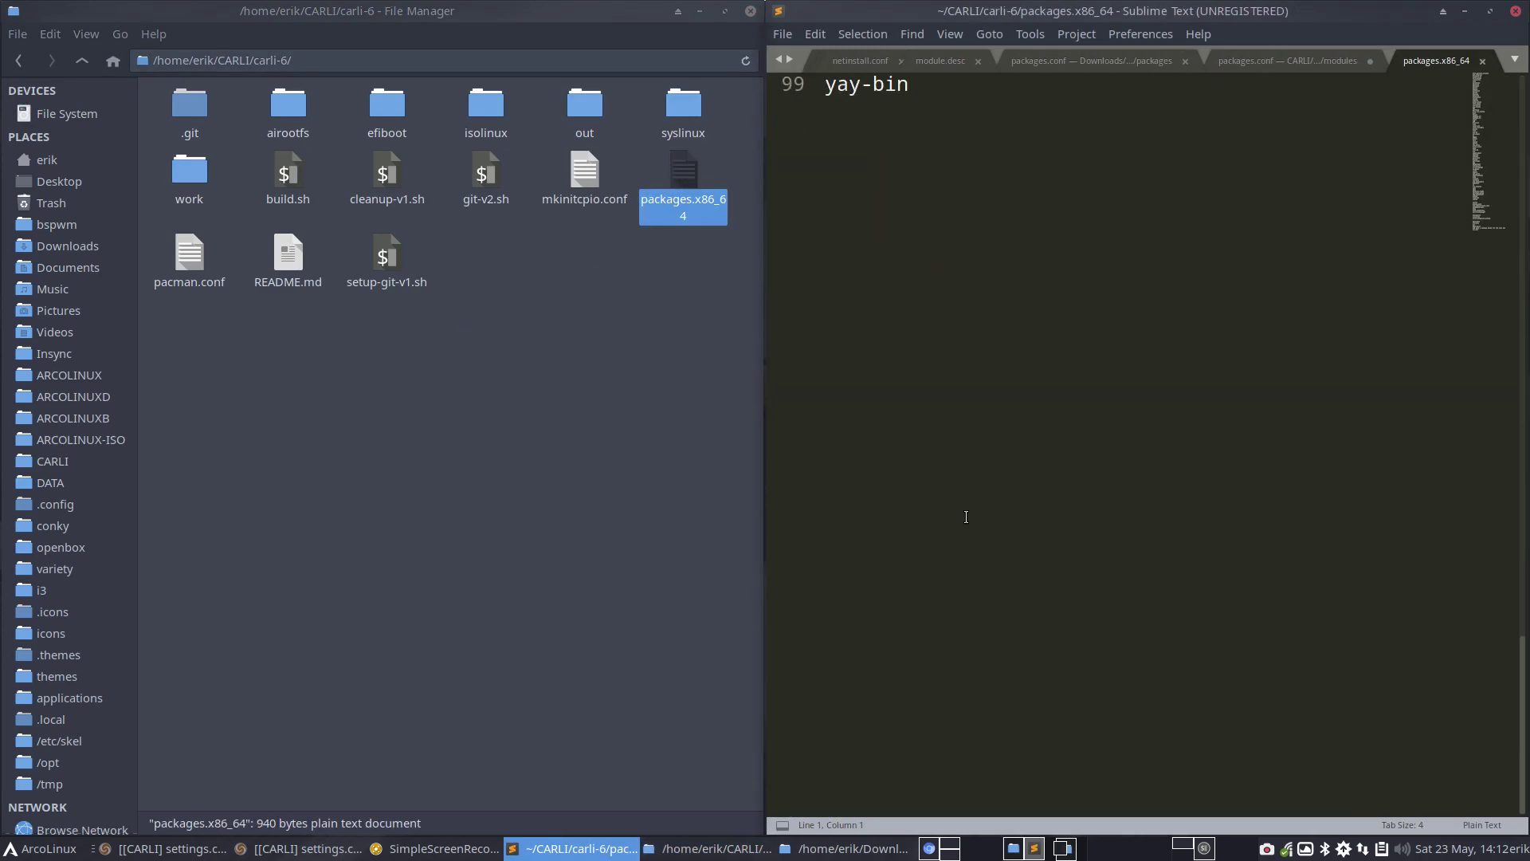
pyautogui.scroll(11, 965, 516)
pyautogui.scroll(-4, 966, 516)
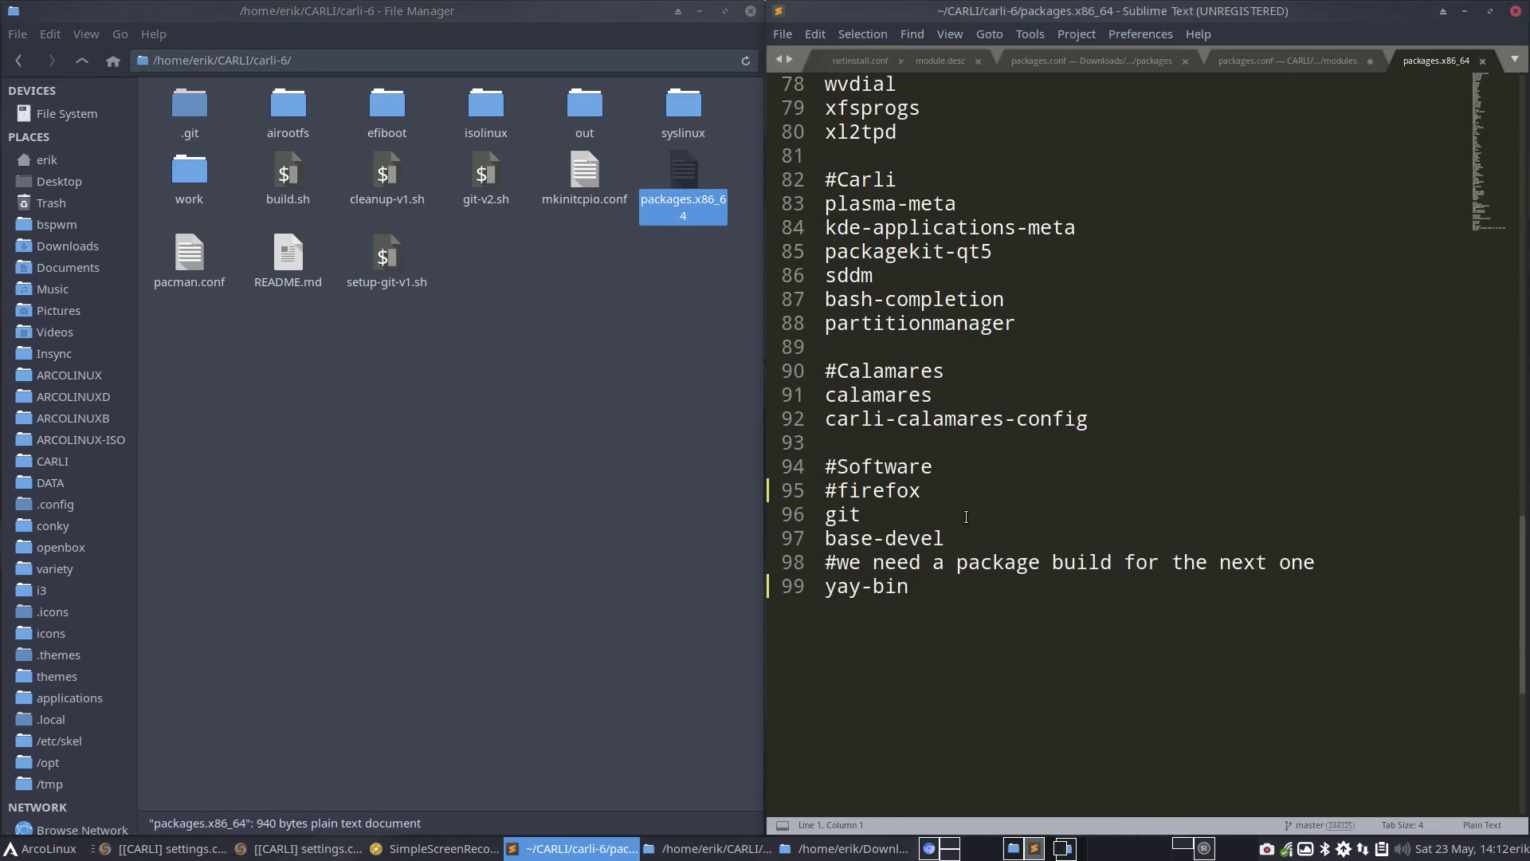
pyautogui.doubleClick(909, 396)
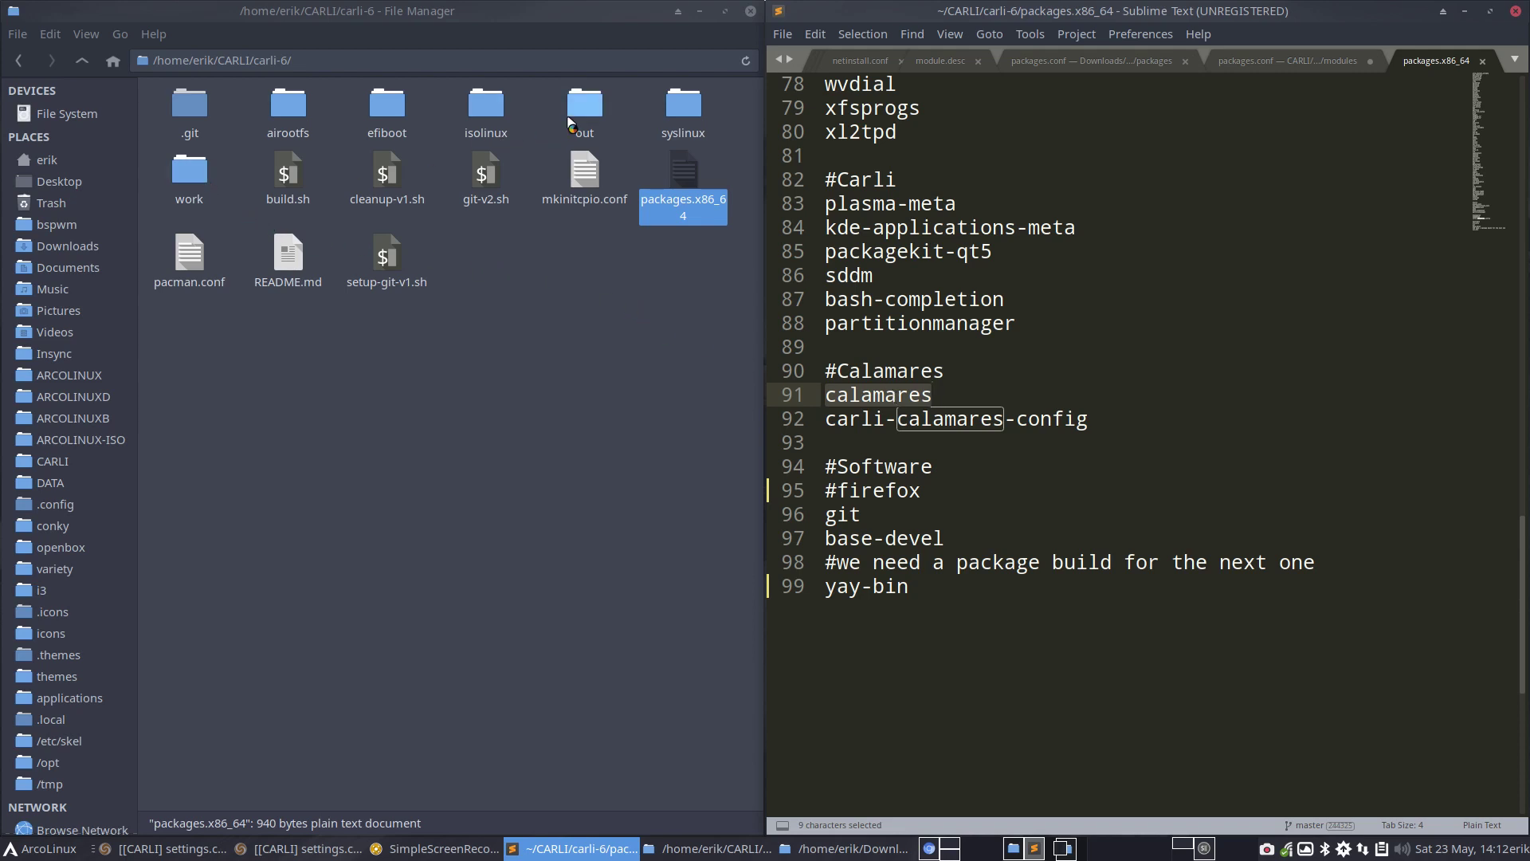
# Open the PKGBUILD from carli-pkgbuild/calamares/calamares-3.2.24-1 and maximize the editor window
pyautogui.click(83, 61)
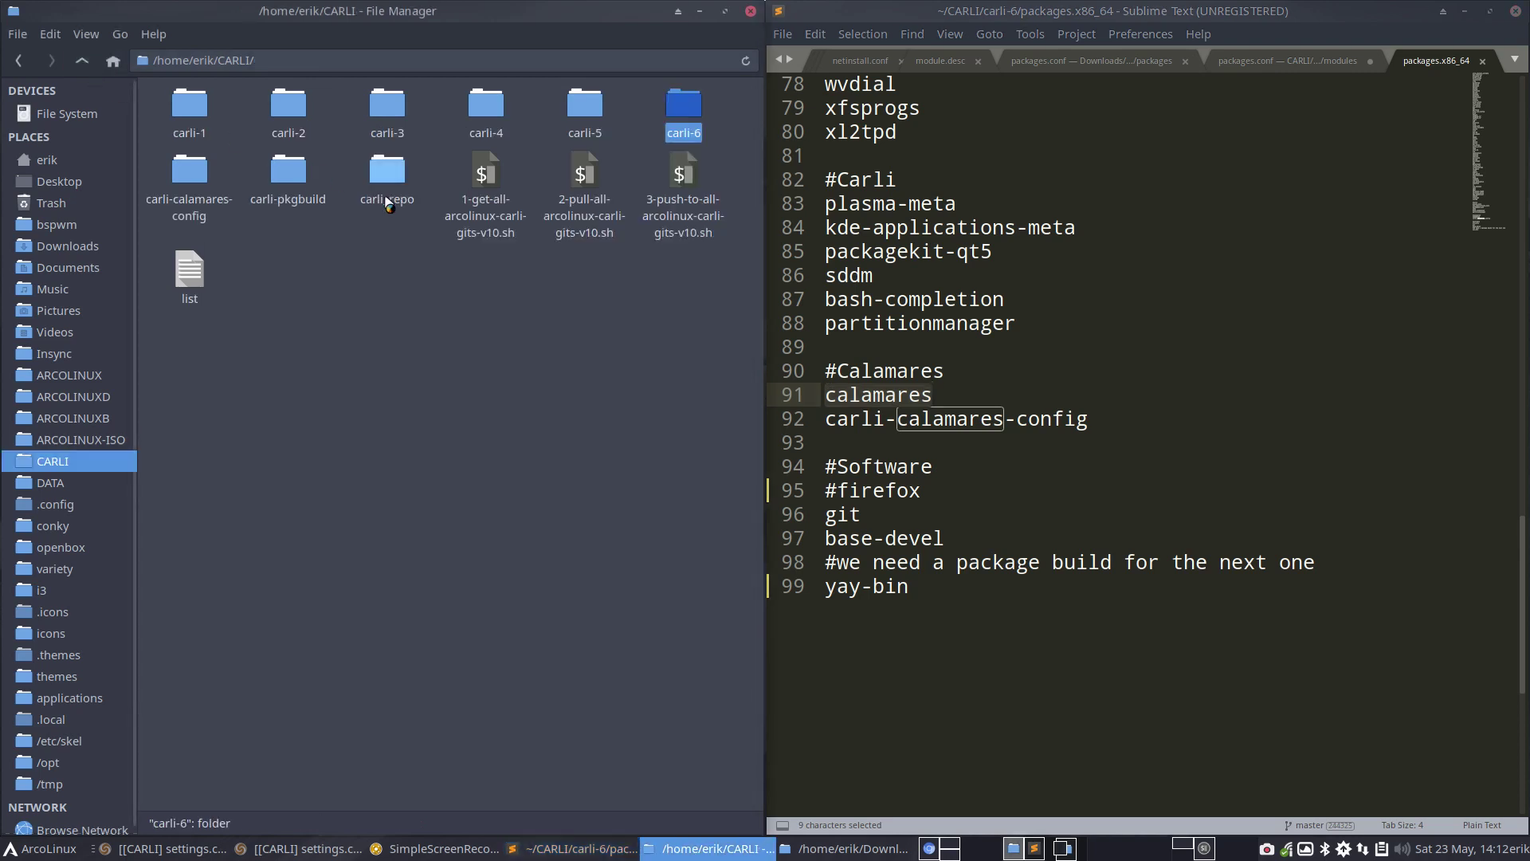
pyautogui.doubleClick(289, 171)
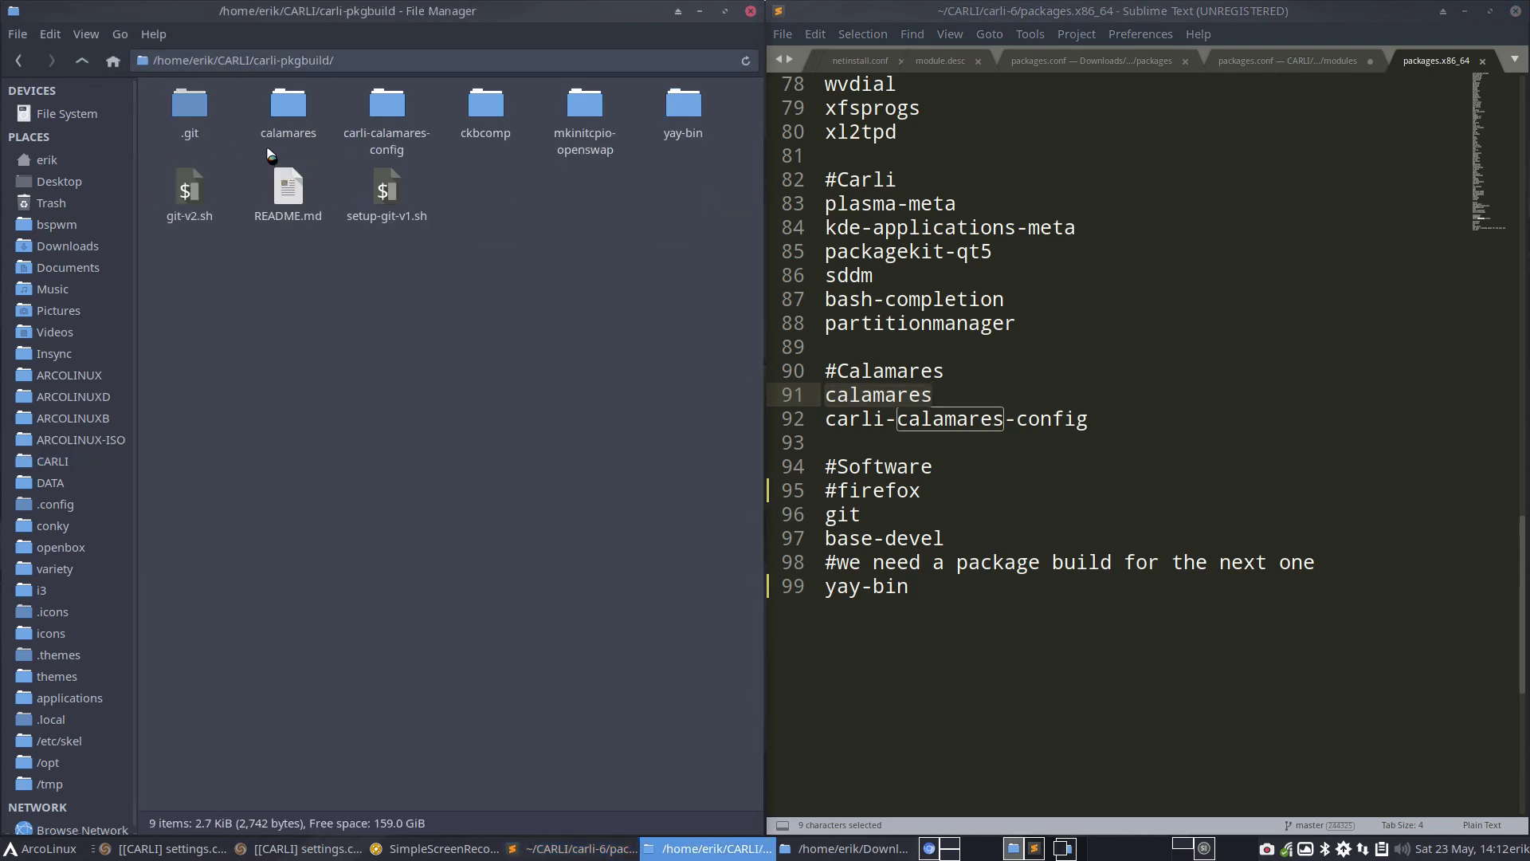
pyautogui.doubleClick(289, 103)
pyautogui.doubleClick(393, 119)
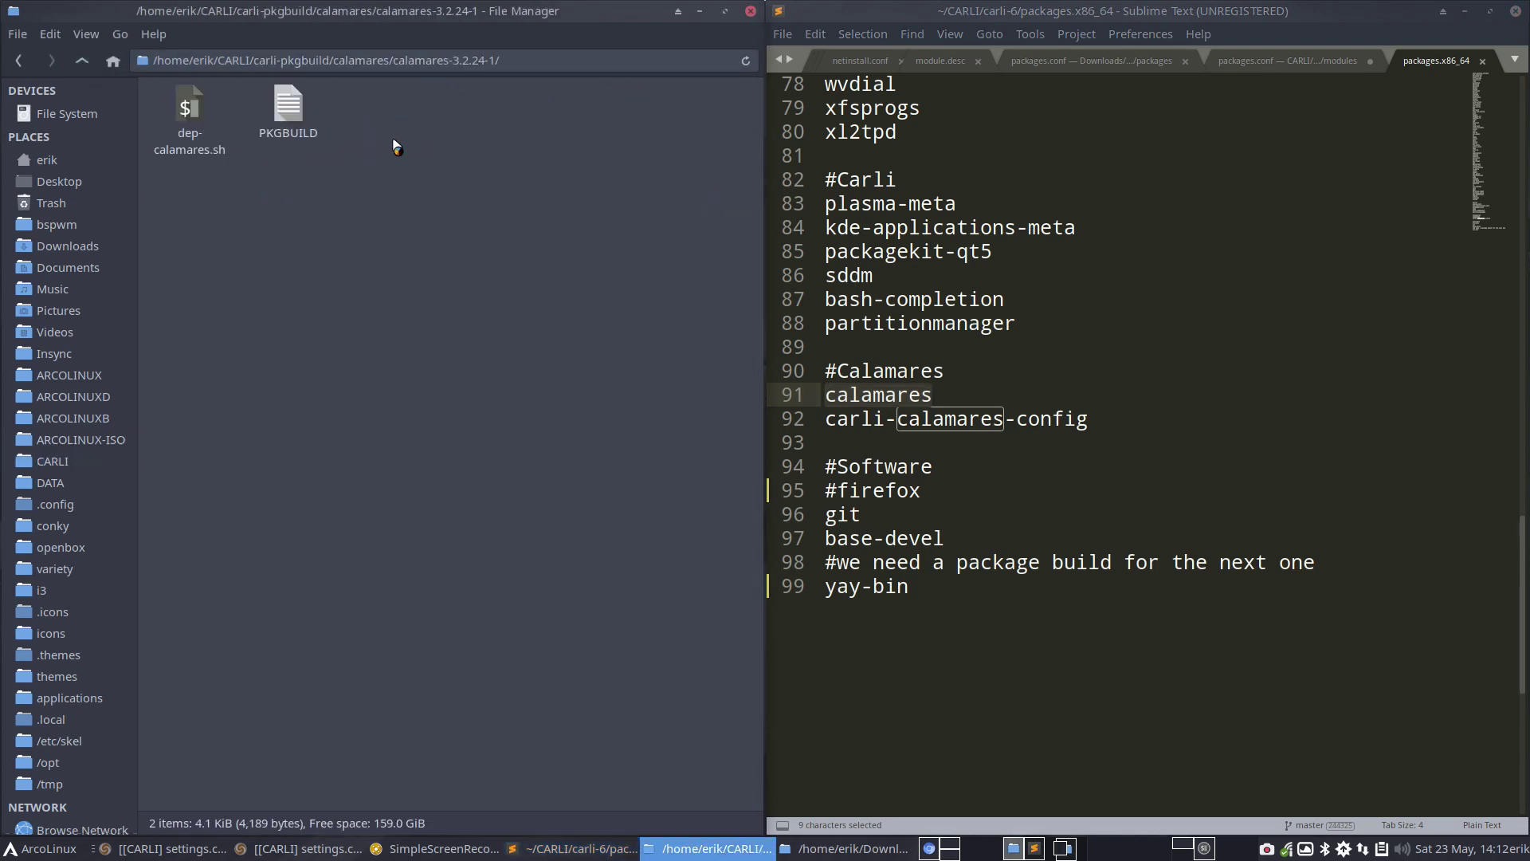
pyautogui.doubleClick(288, 111)
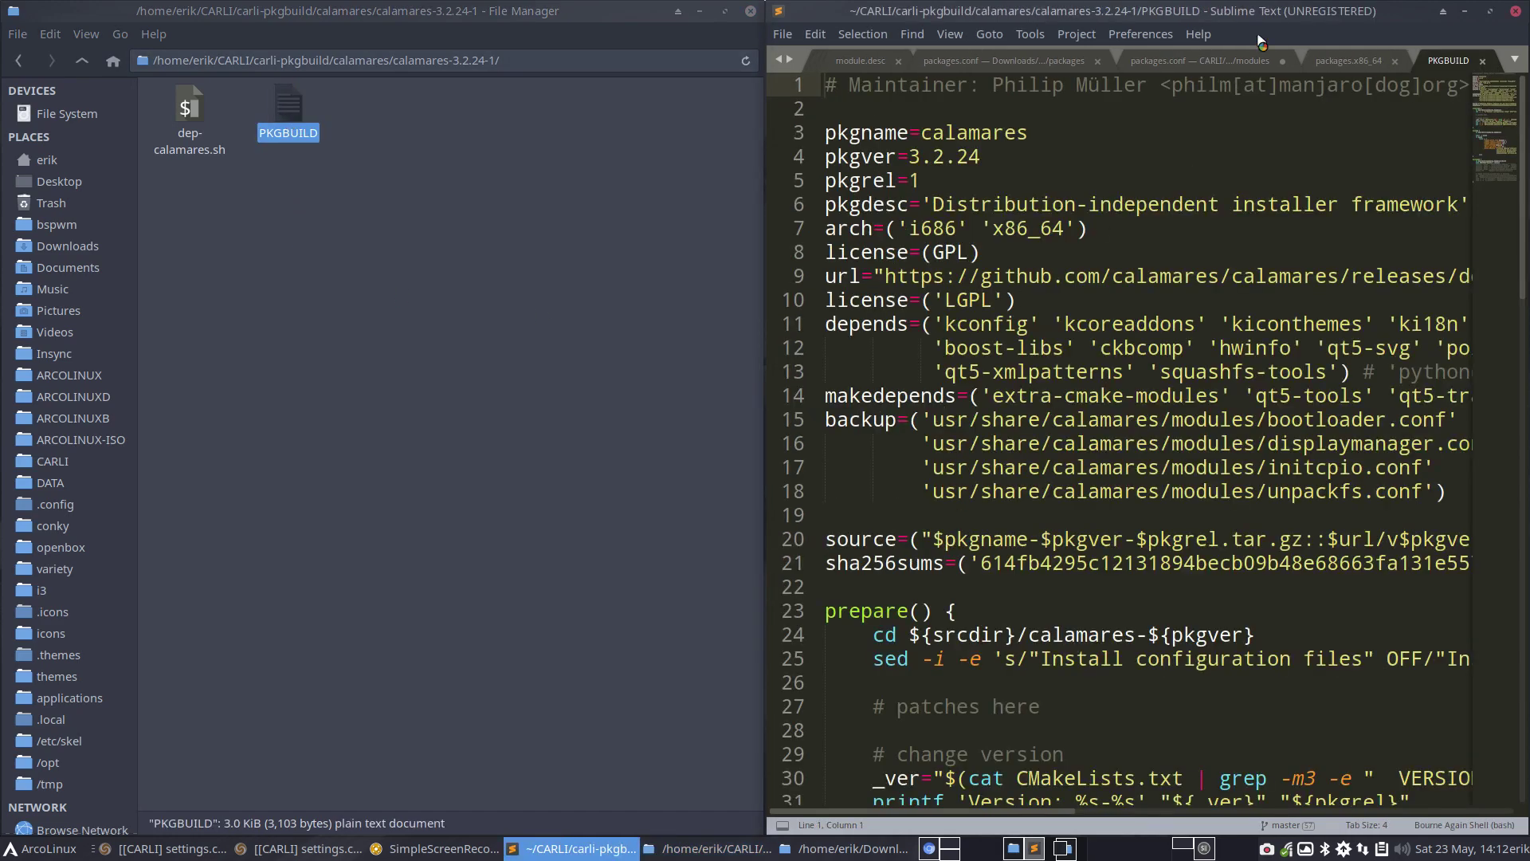
pyautogui.doubleClick(1274, 11)
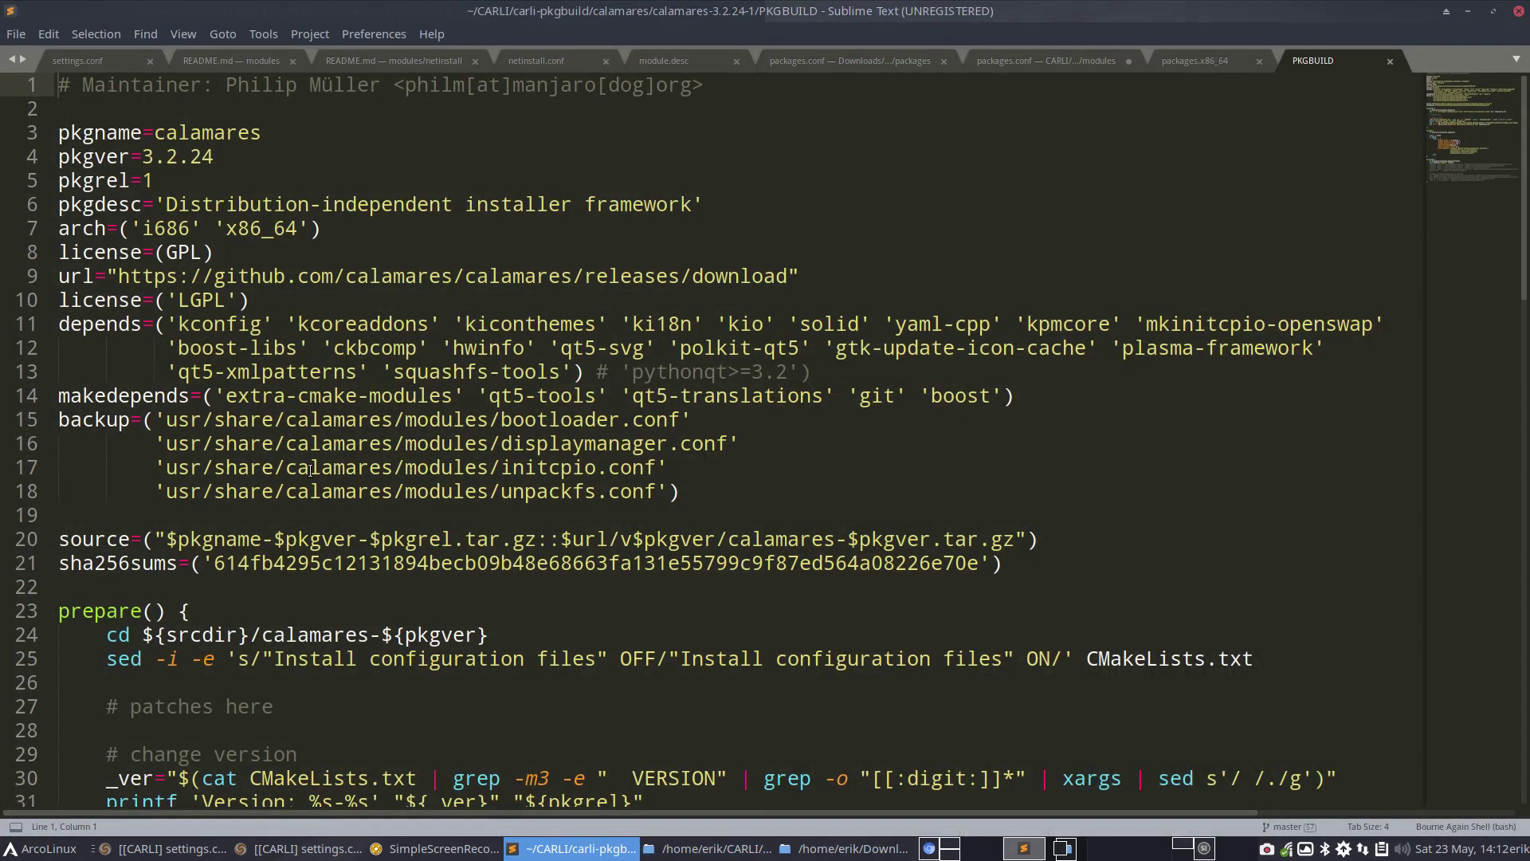
# Copy the complete three-line depends array from the calamares PKGBUILD, from kconfig through squashfs-tools
pyautogui.doubleClick(214, 323)
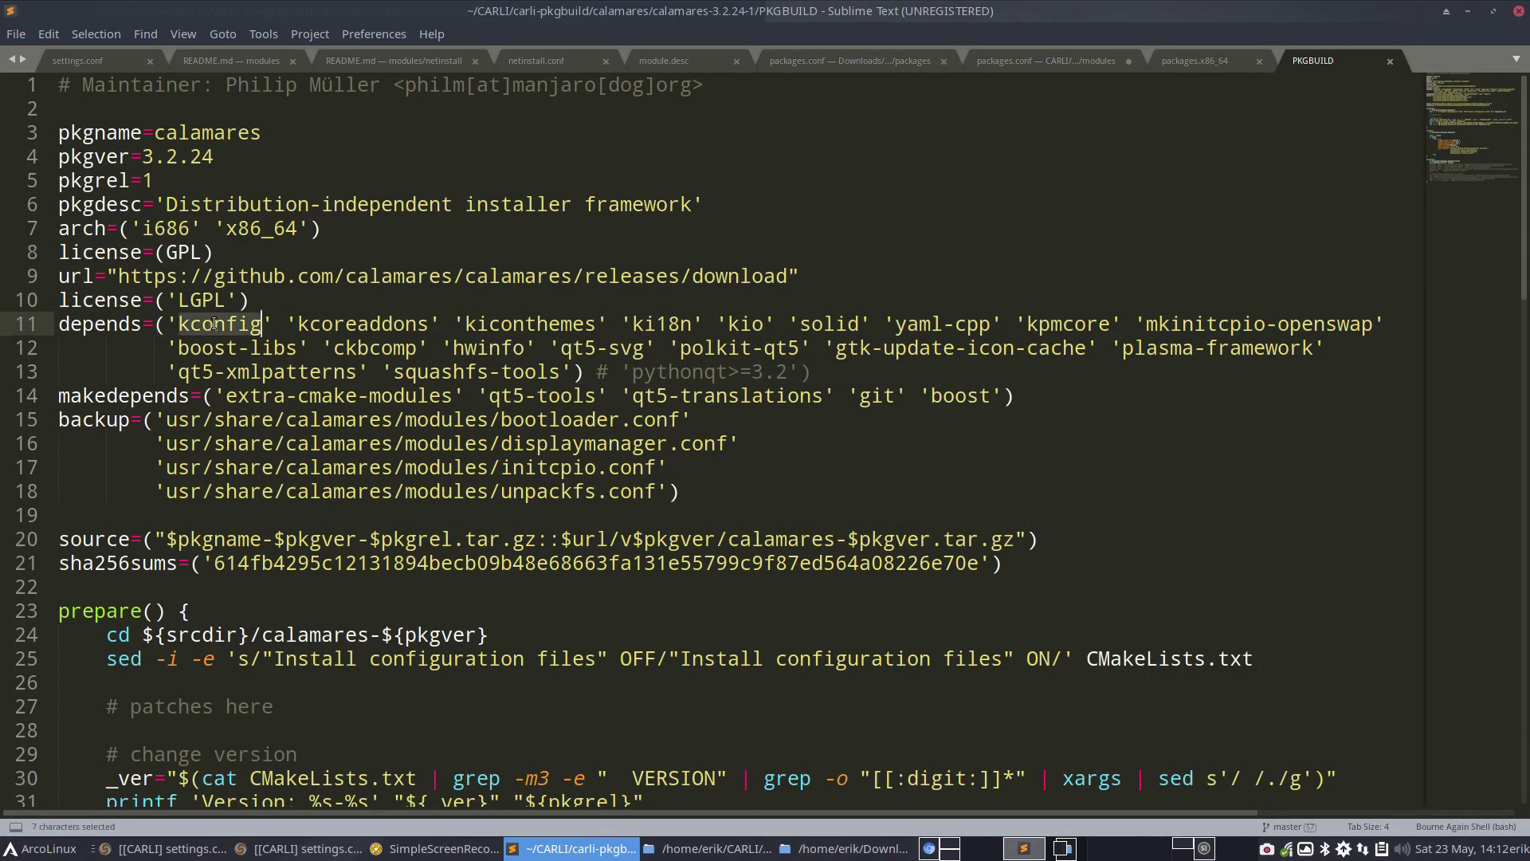
pyautogui.doubleClick(312, 323)
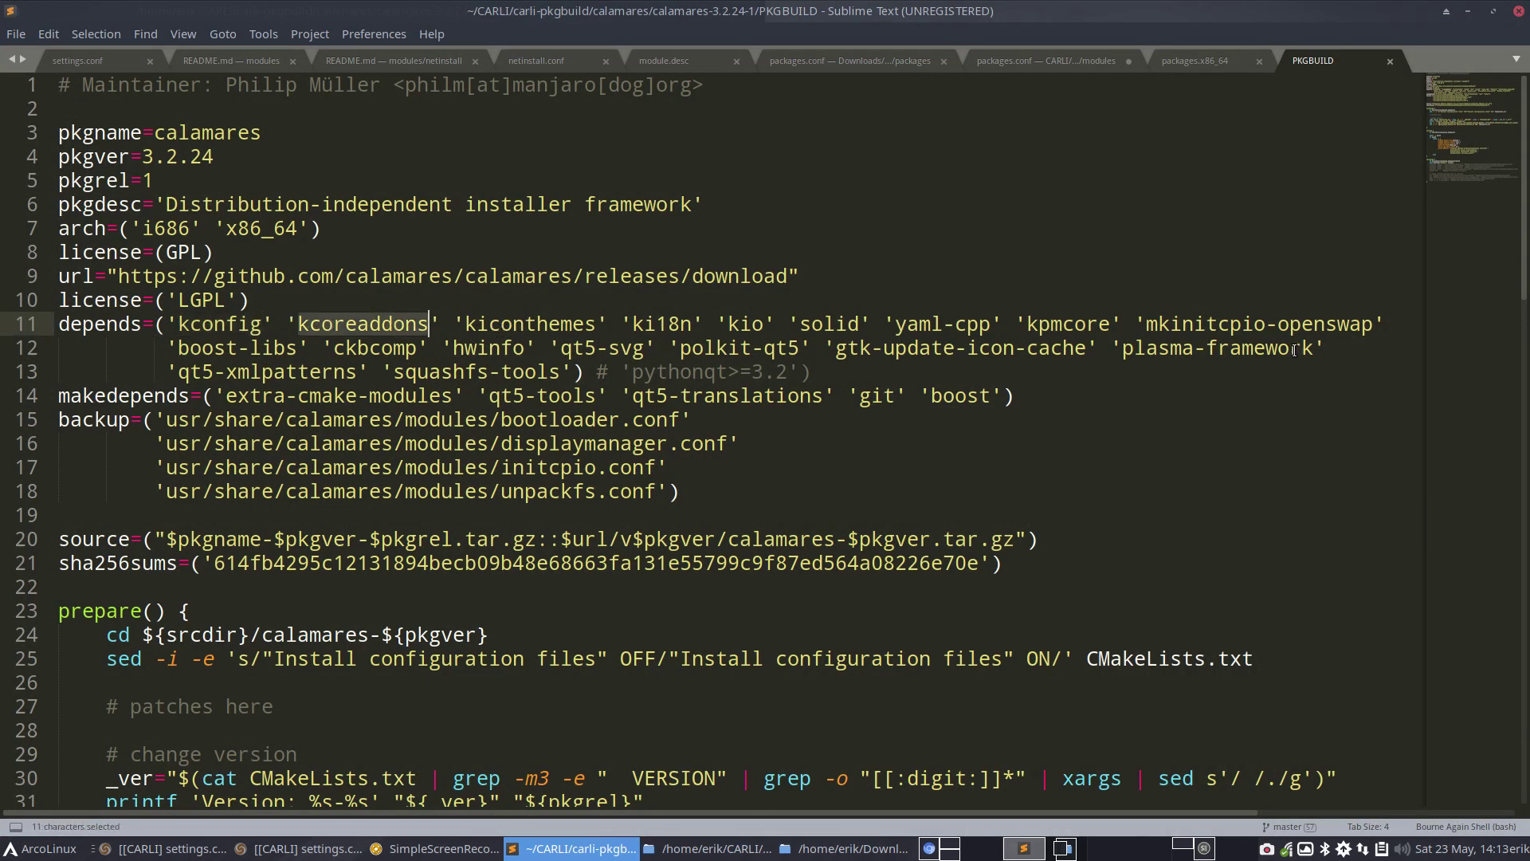
pyautogui.moveTo(1327, 349); pyautogui.dragTo(39, 336)
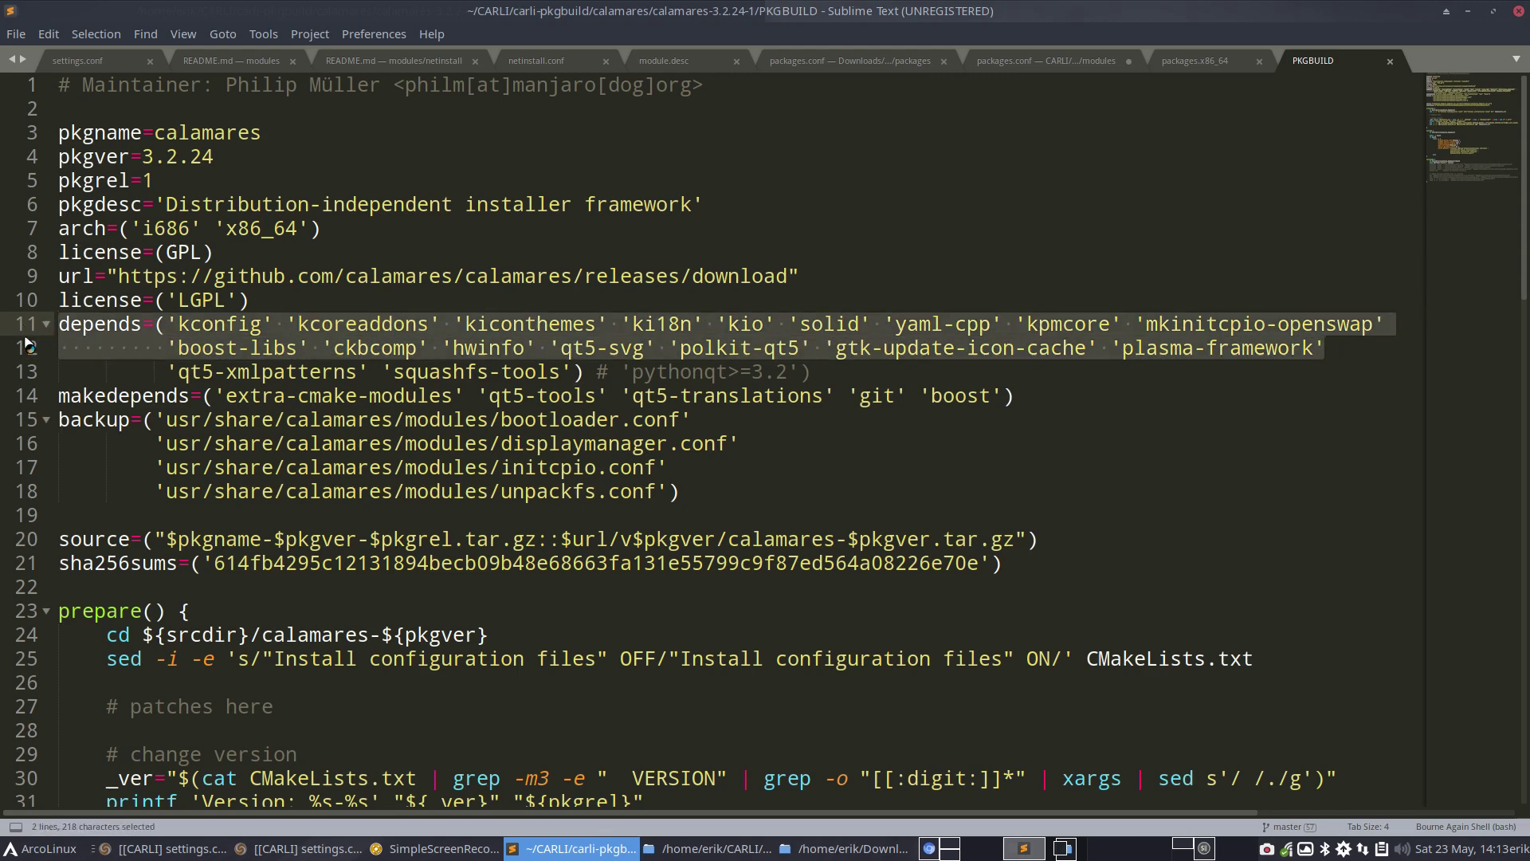
pyautogui.moveTo(583, 372); pyautogui.dragTo(44, 328)
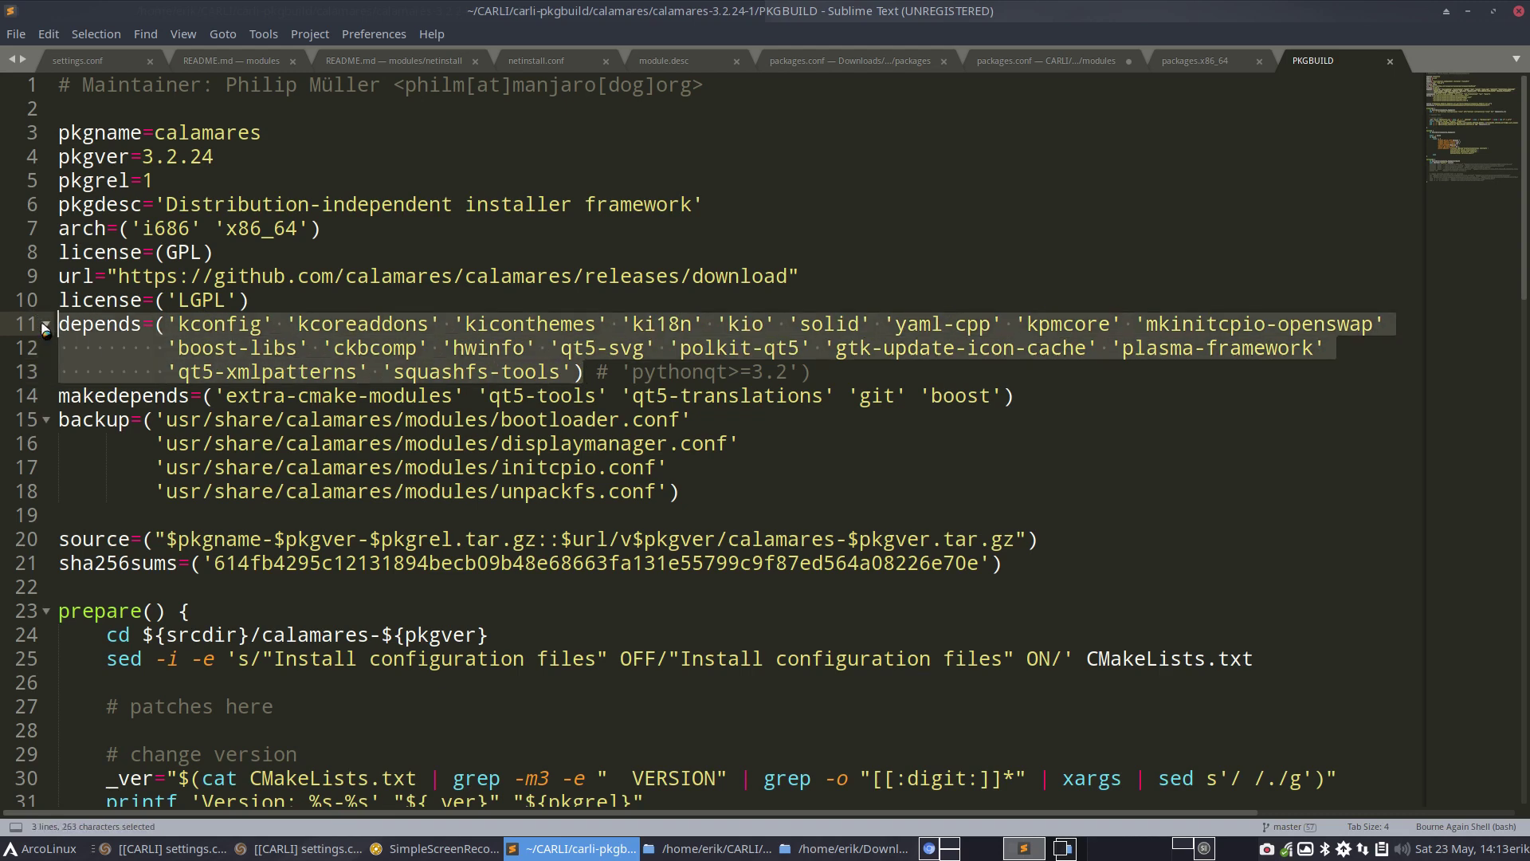
pyautogui.hotkey('ctrl', 'c')
# Paste the dependency list below the binutils entry in the CARLI packages.conf and strip the depends=(' prefix before kconfig
pyautogui.click(1194, 64)
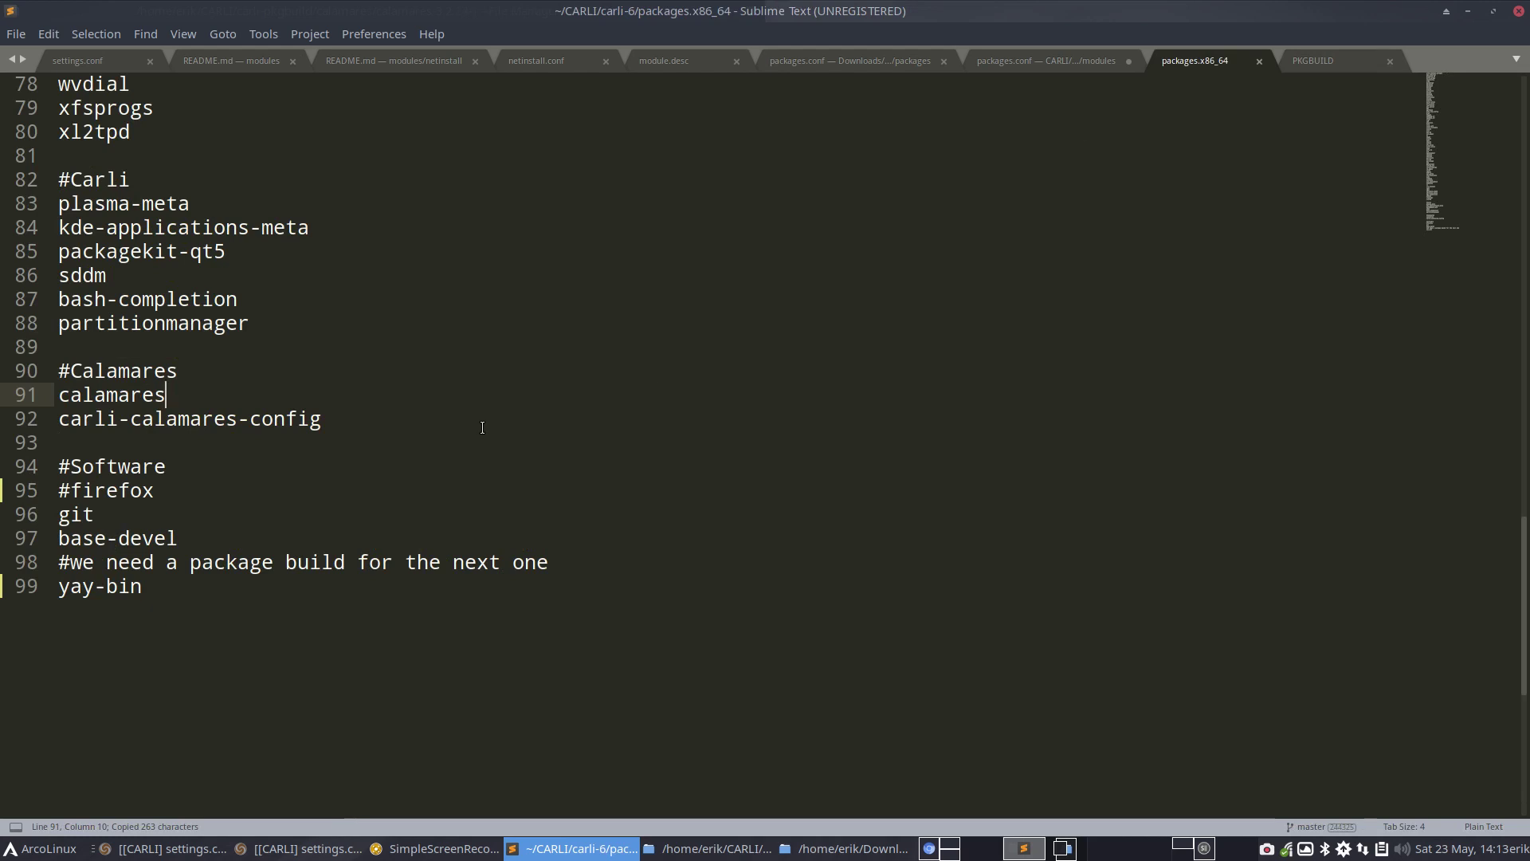
pyautogui.hotkey('ctrl', 'pageup')
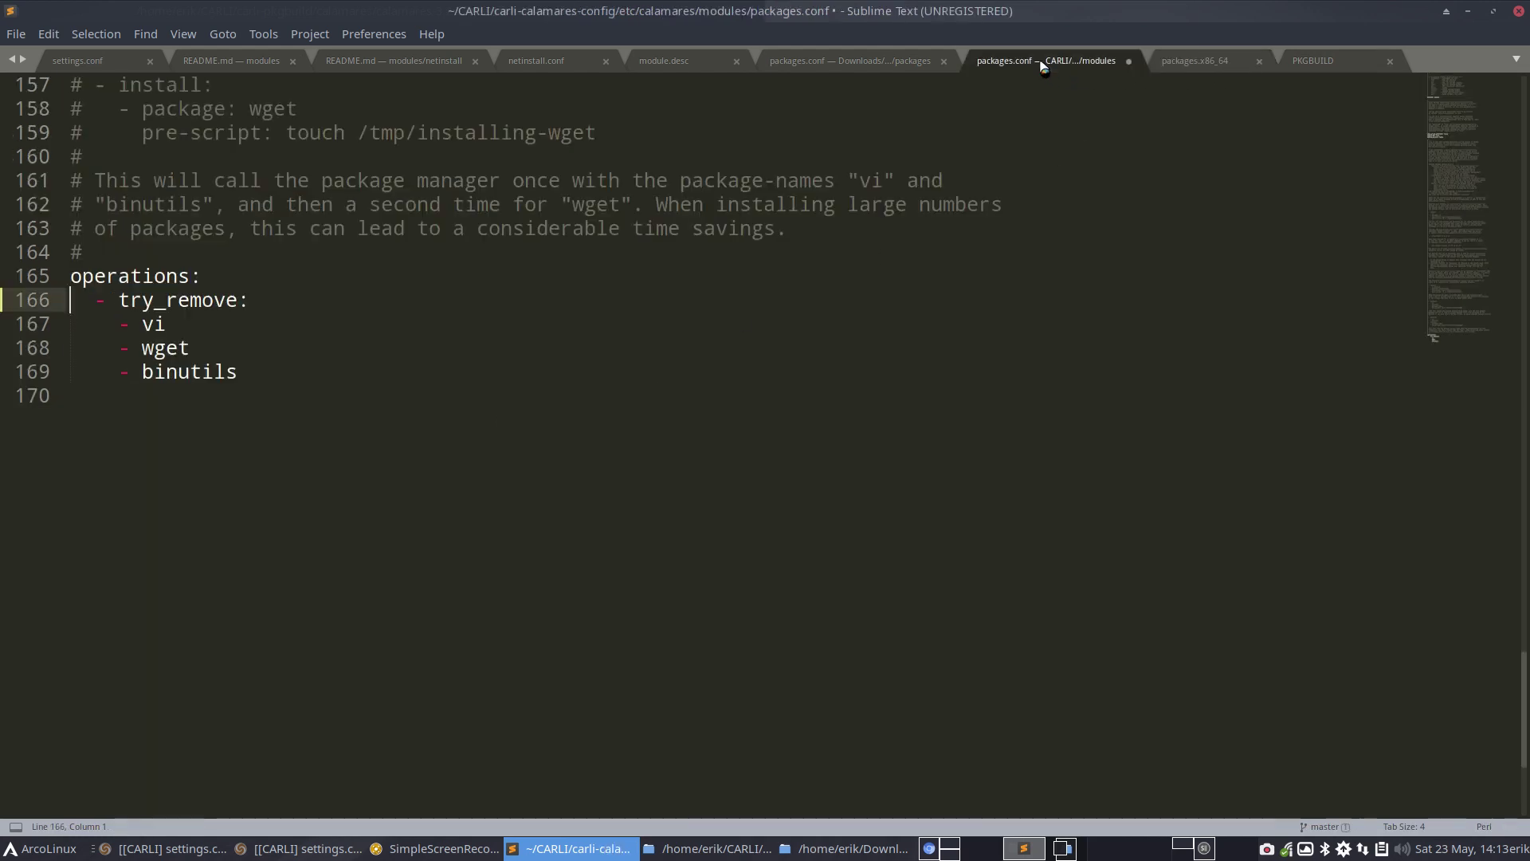
pyautogui.click(259, 373)
pyautogui.press('Return')
pyautogui.press('Return')
pyautogui.press('Return')
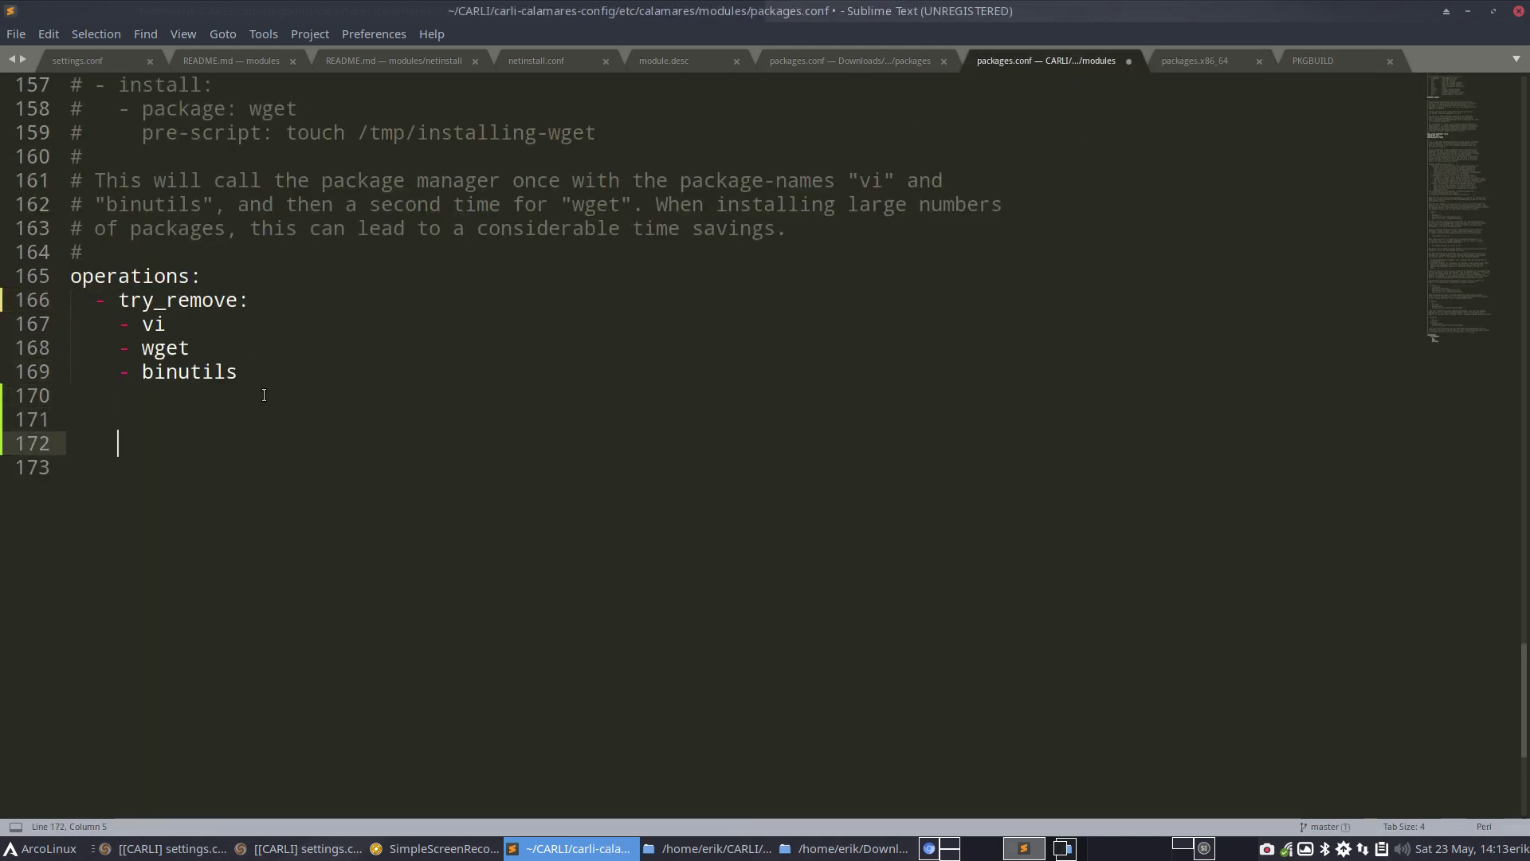
pyautogui.hotkey('ctrl', 'v')
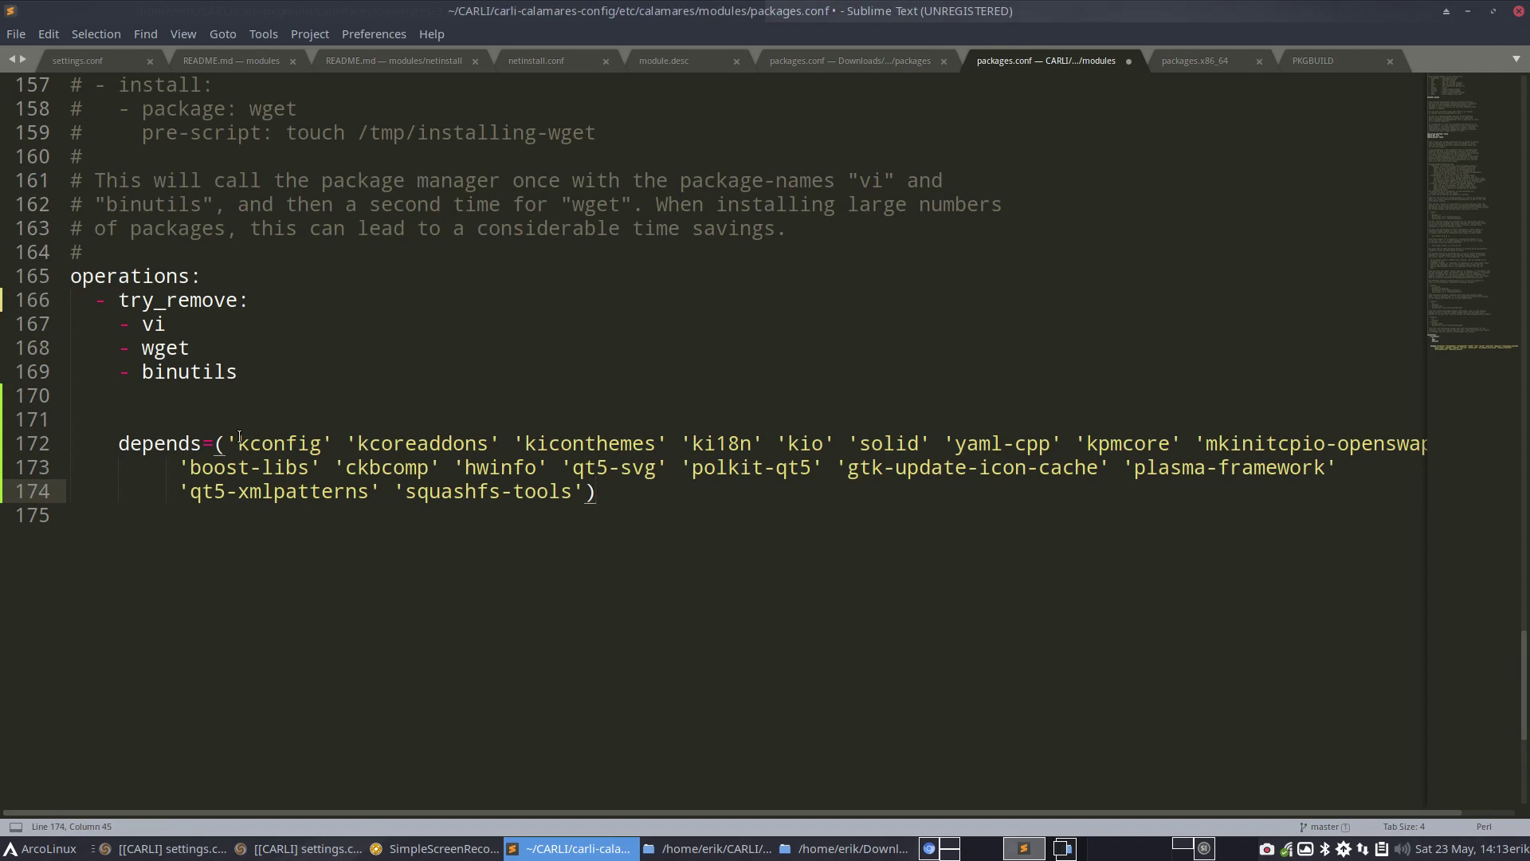
pyautogui.moveTo(240, 436); pyautogui.dragTo(46, 427)
pyautogui.press('BackSpace')
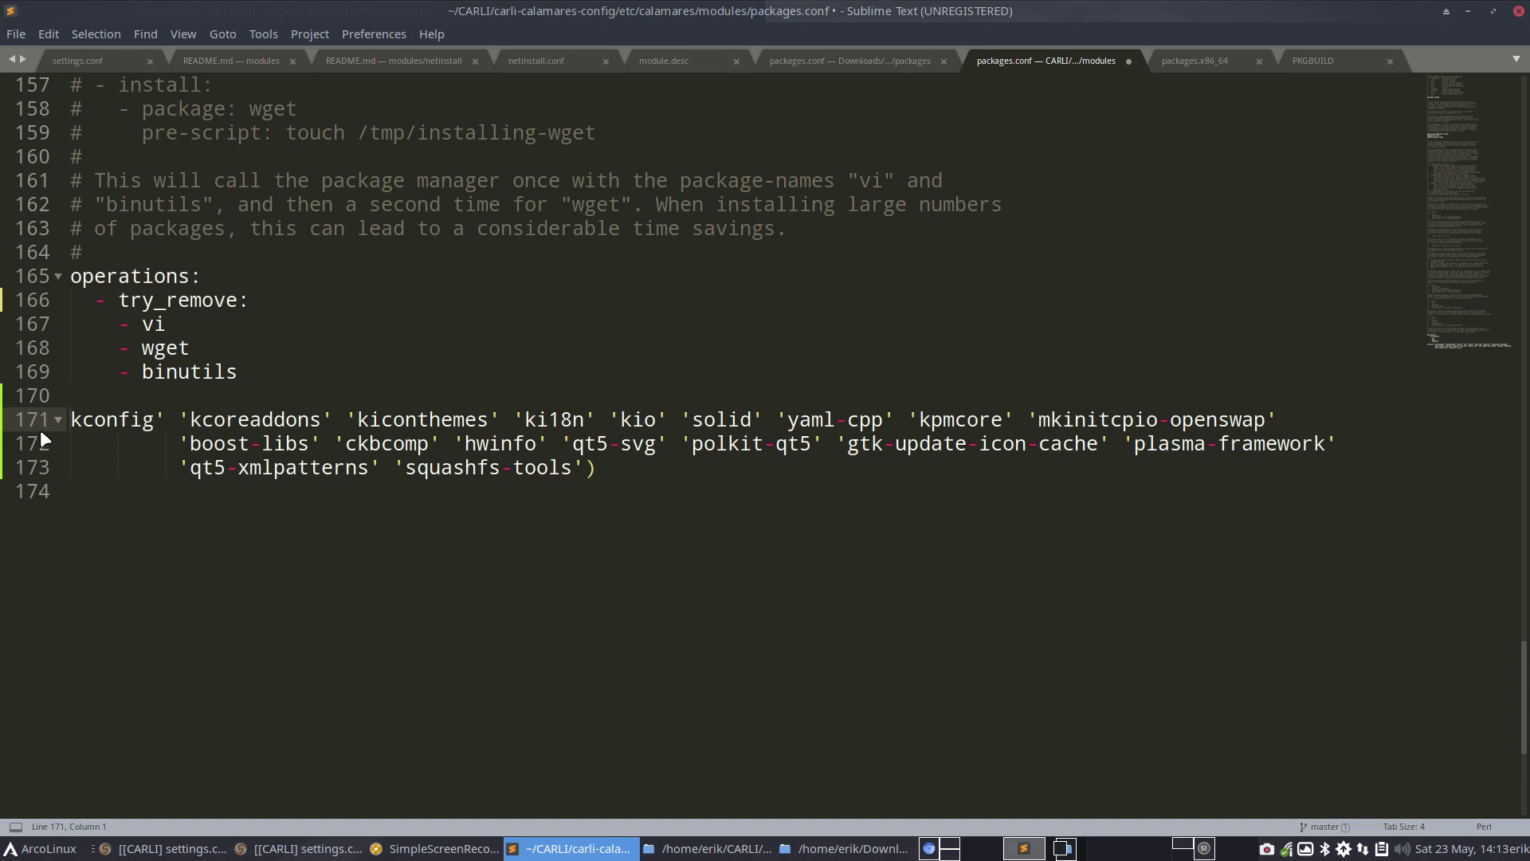
# Examine the pacman install lines in dep-calamares.sh from the calamares-3.2.24-1 folder, close the file and return to the parent folder
pyautogui.click(1469, 11)
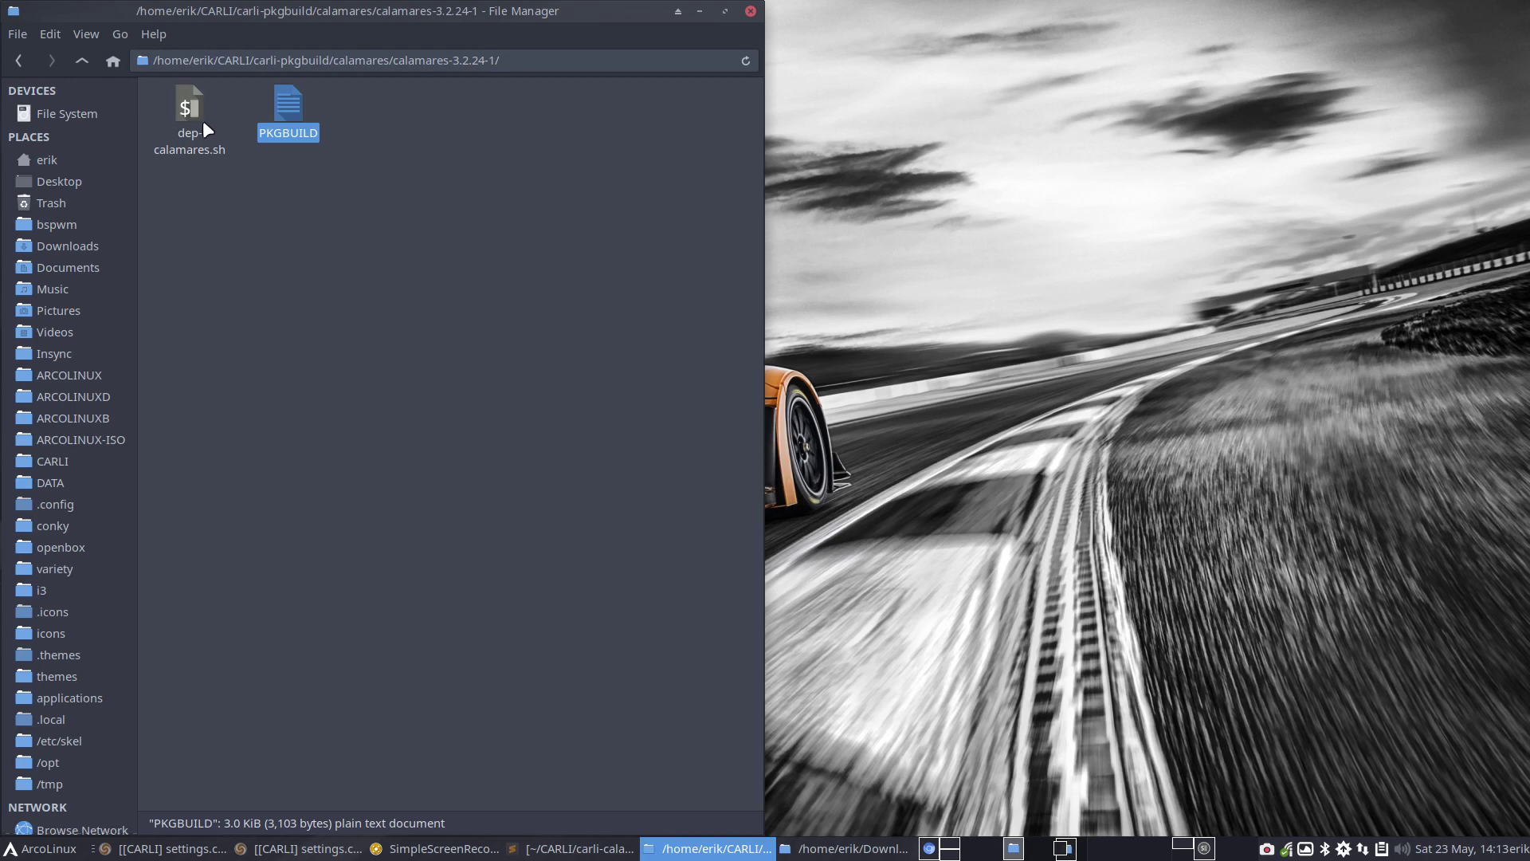
pyautogui.doubleClick(189, 98)
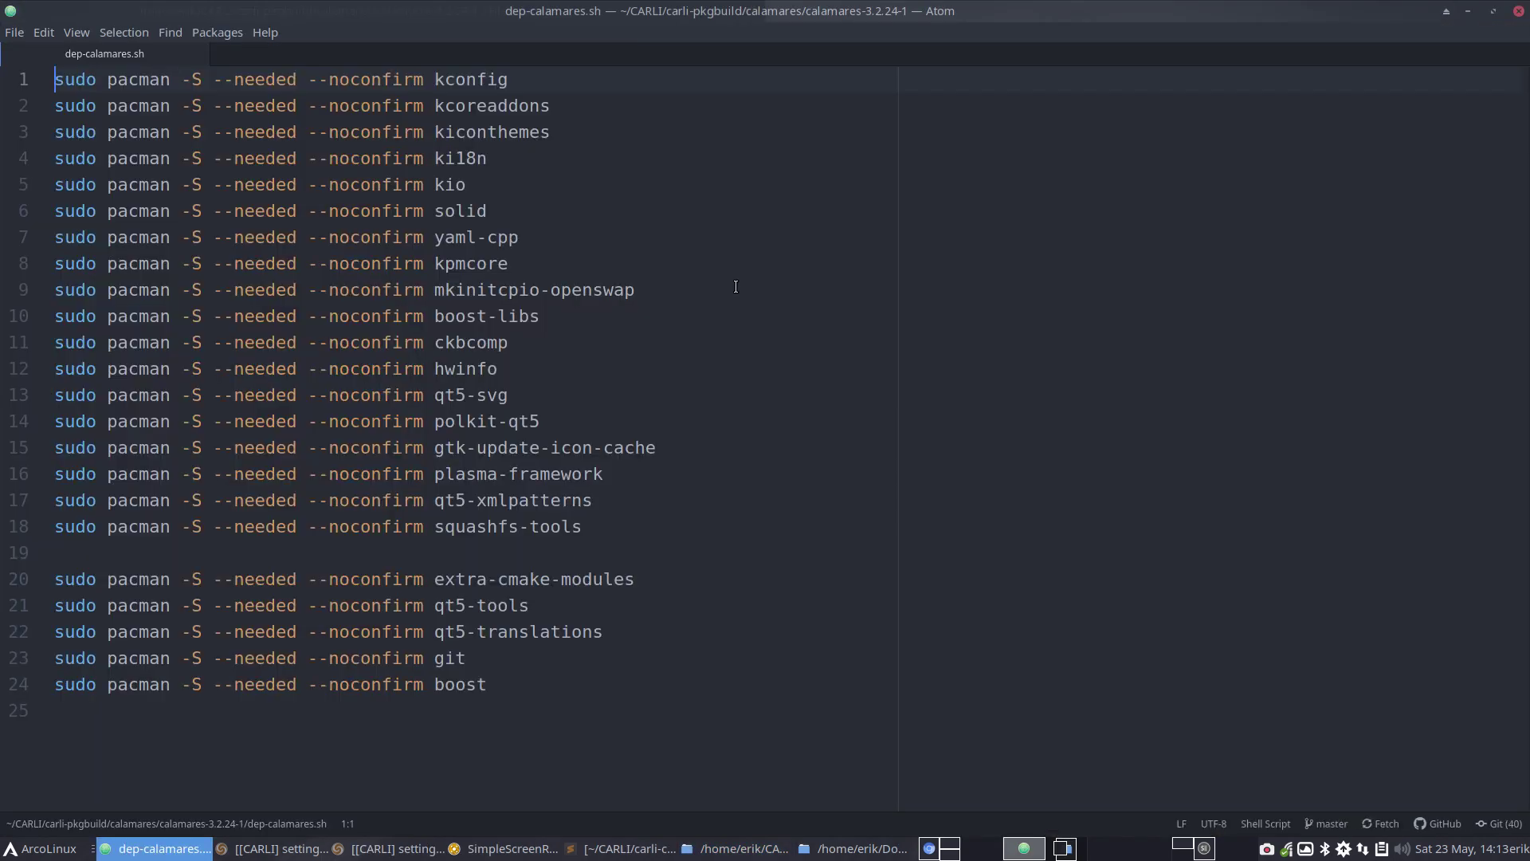
pyautogui.moveTo(514, 684); pyautogui.dragTo(10, 85)
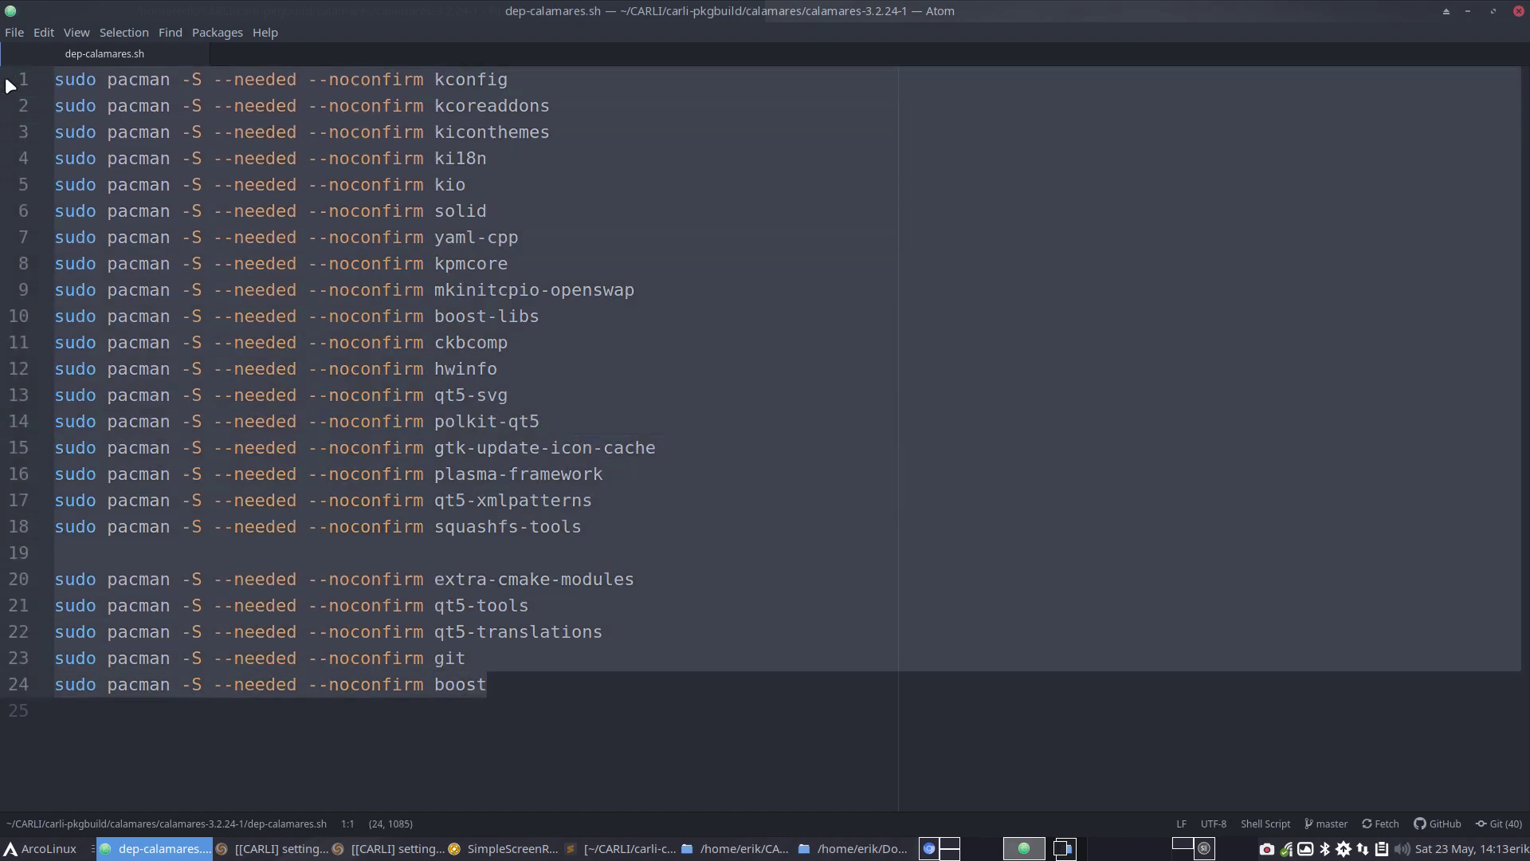
pyautogui.click(1518, 11)
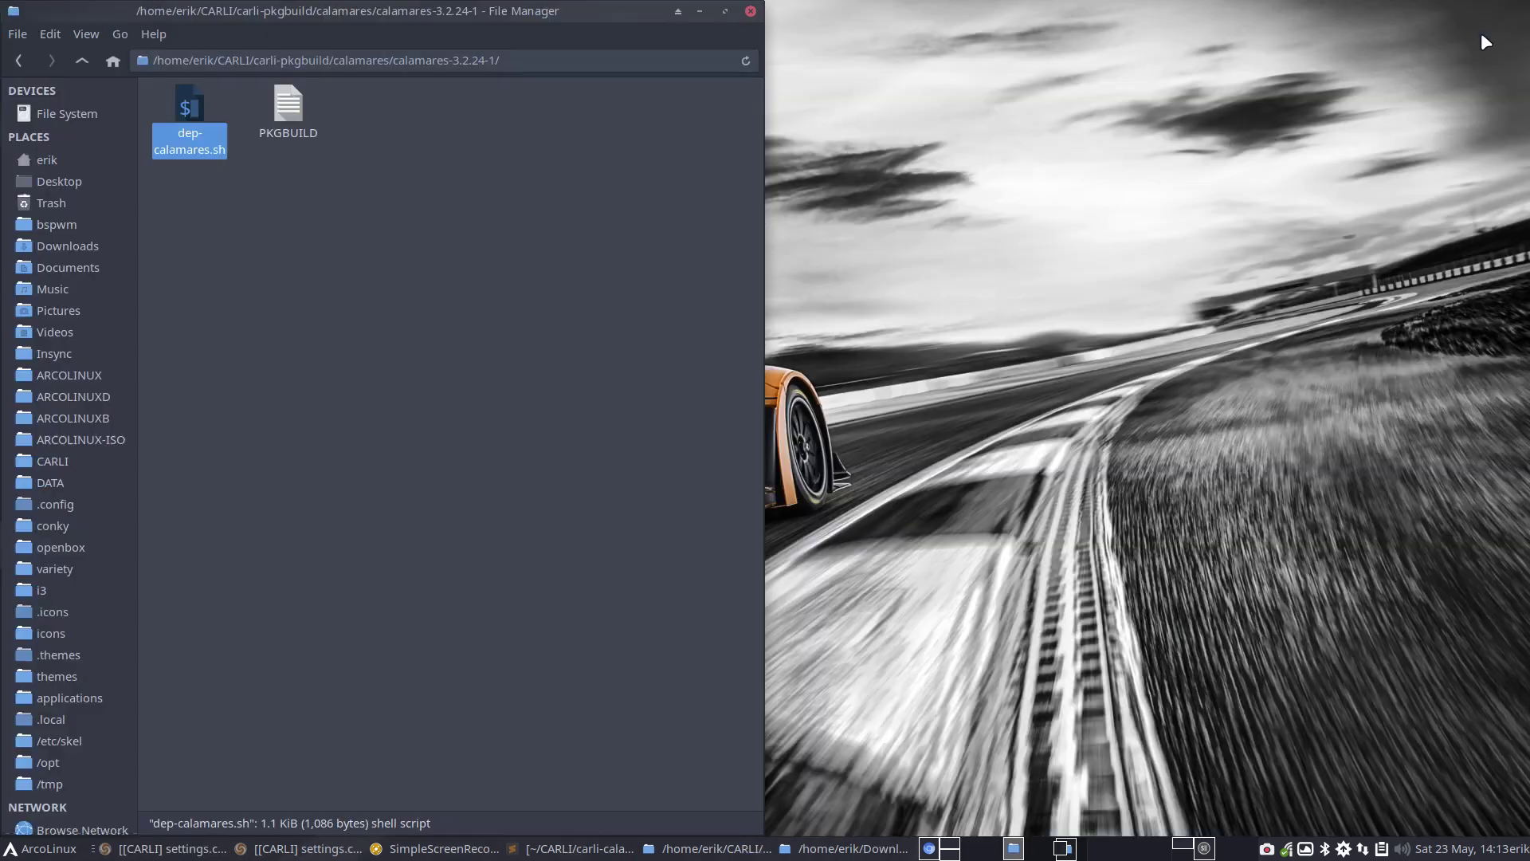
pyautogui.click(82, 63)
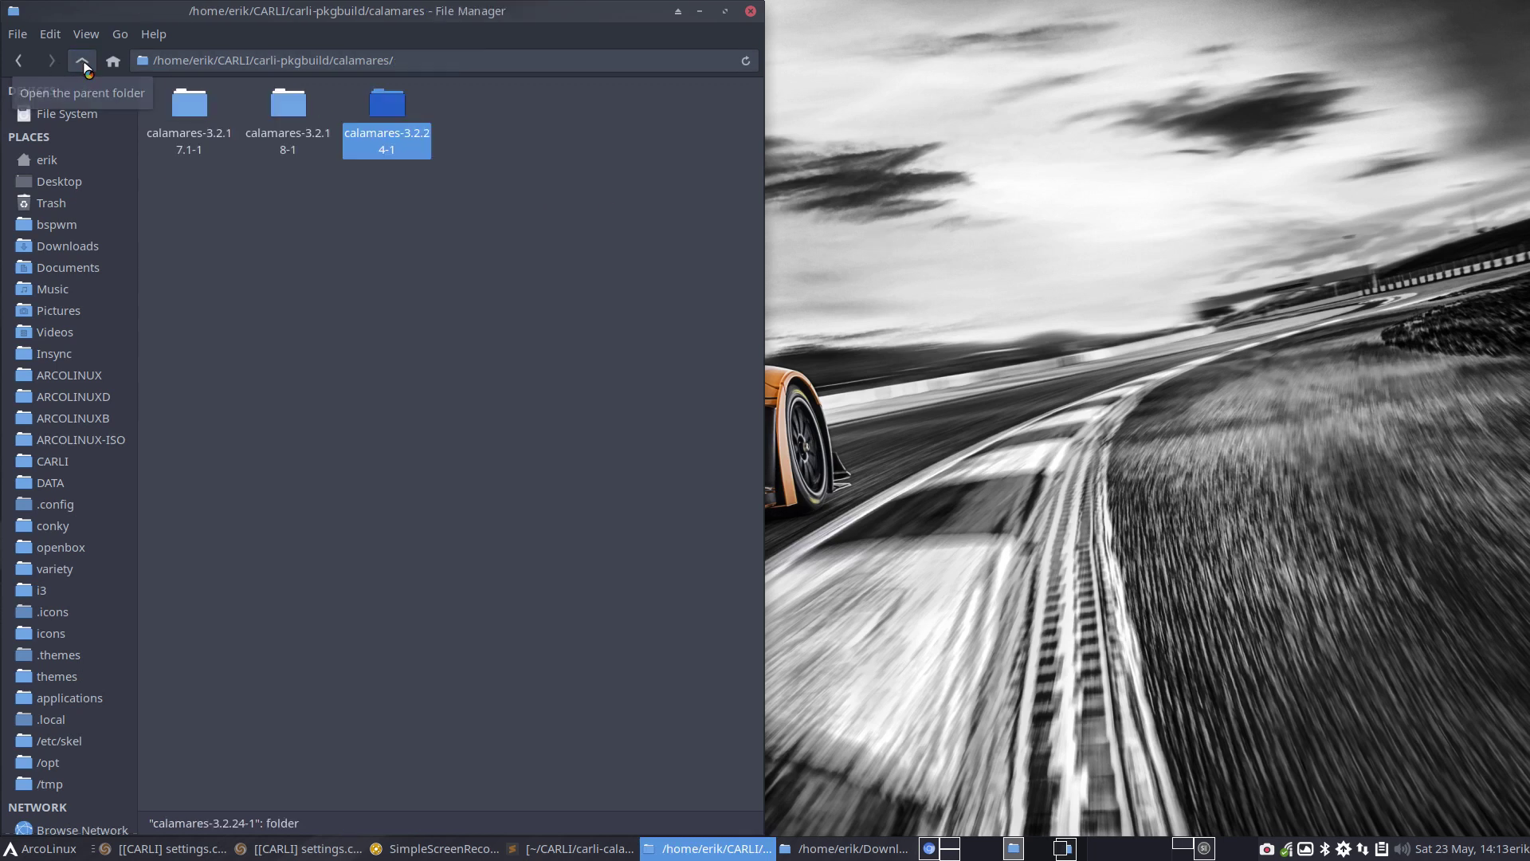
# Switch to the editor and paste the copied pacman install lines below the quoted dependency list in the CARLI packages.conf
pyautogui.click(526, 847)
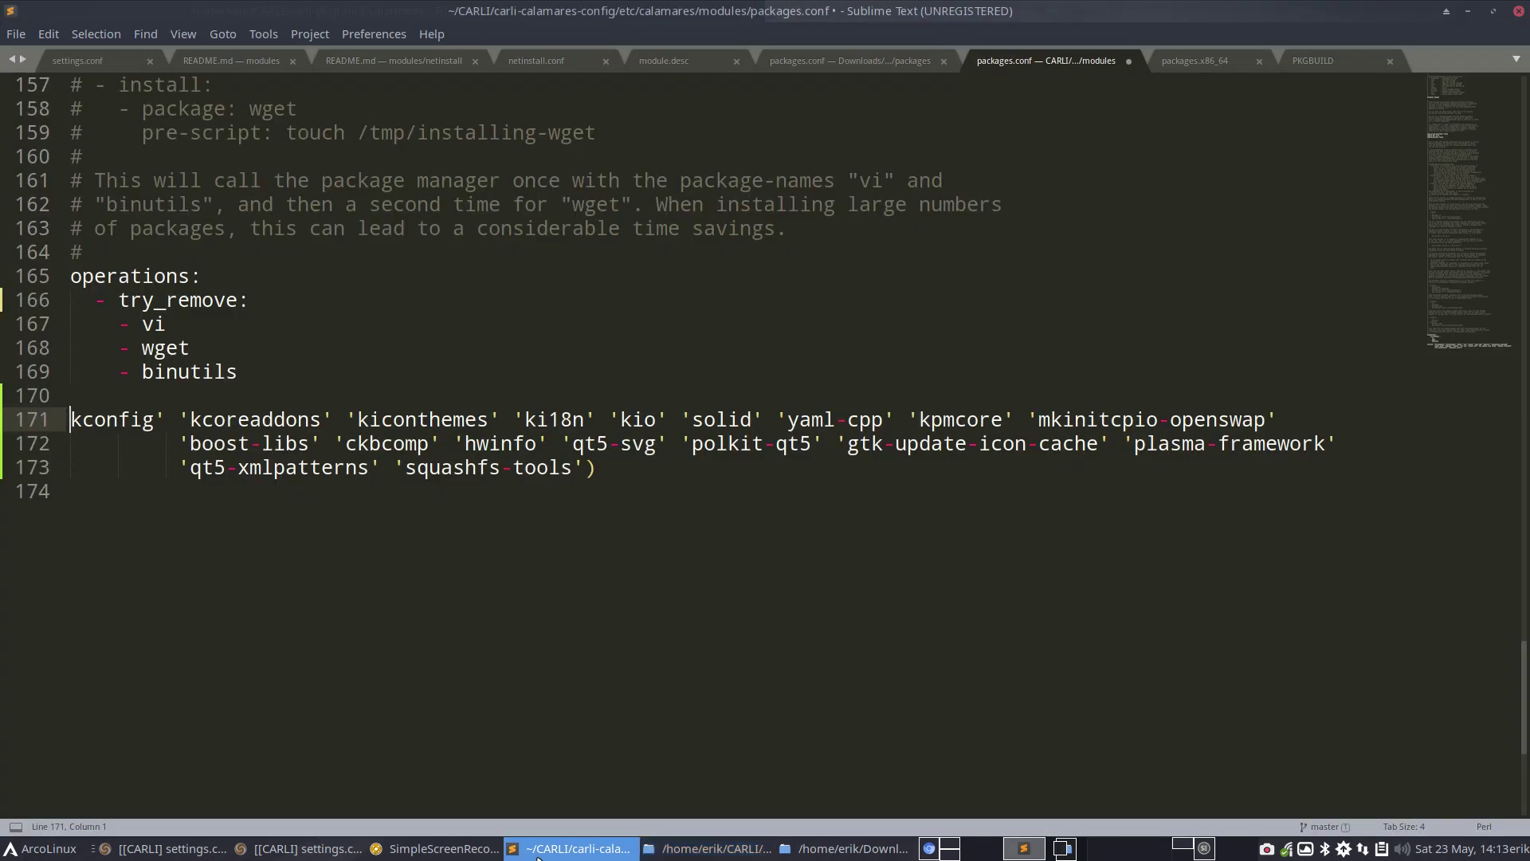
pyautogui.moveTo(606, 469); pyautogui.dragTo(72, 421)
pyautogui.click(252, 491)
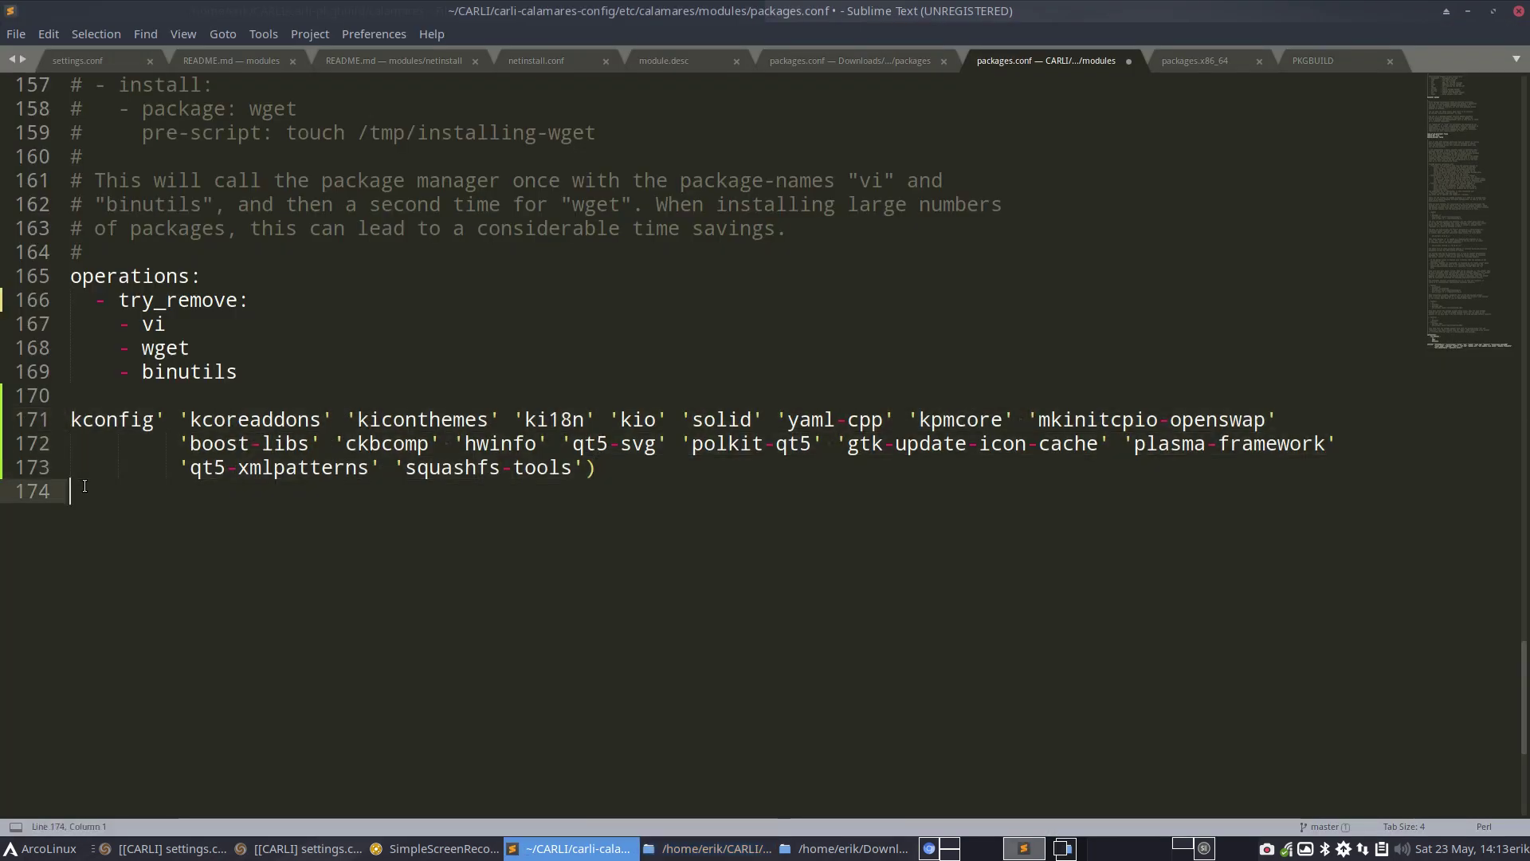
pyautogui.hotkey('ctrl', 'v')
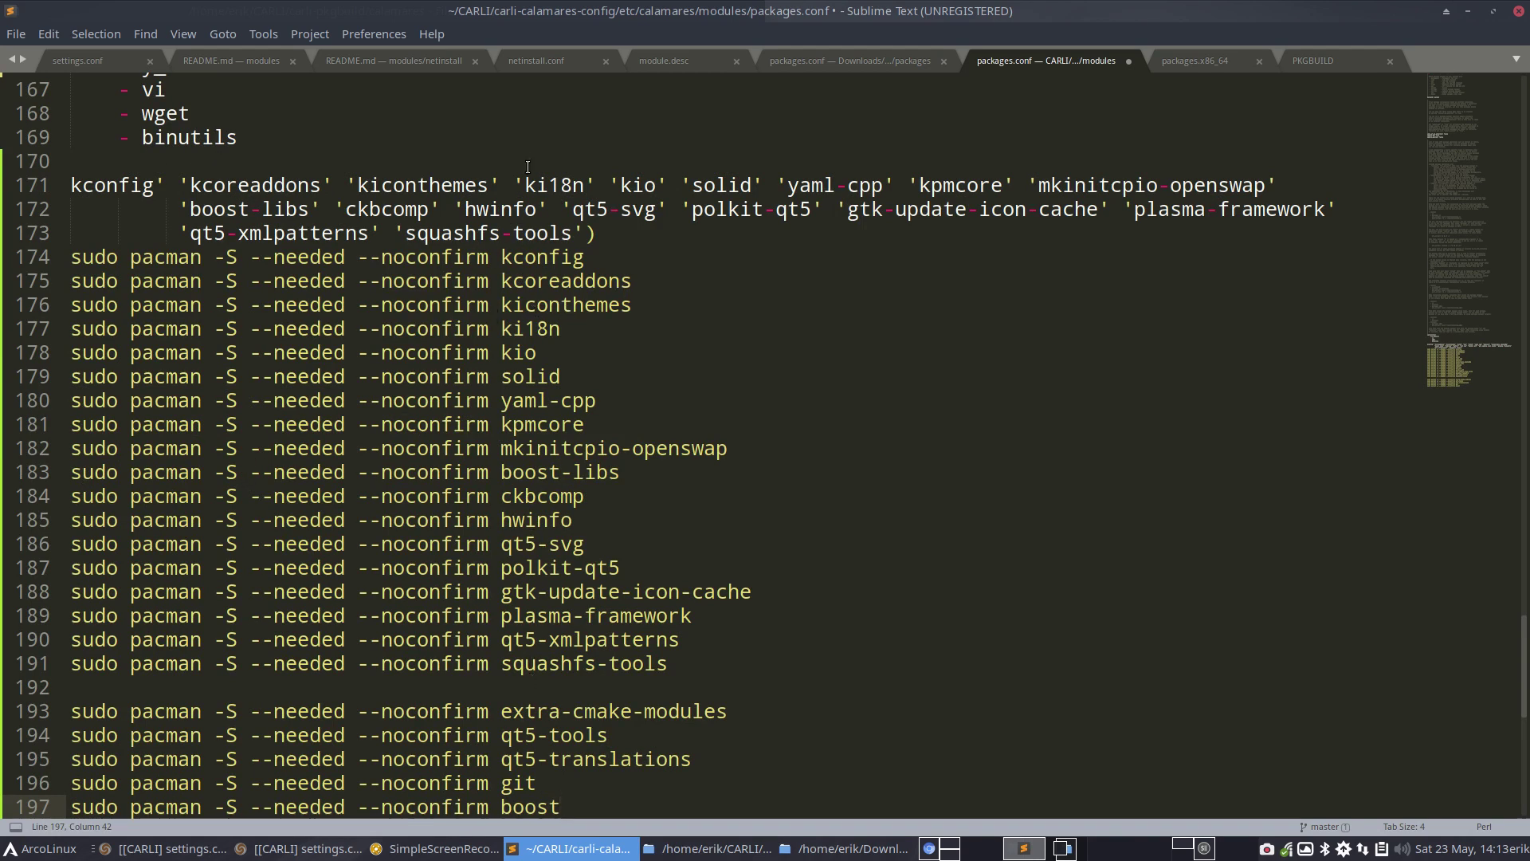
# Delete the three-line quoted dependency list, from kconfig through squashfs-tools, above the pacman install lines
pyautogui.moveTo(618, 233); pyautogui.dragTo(17, 186)
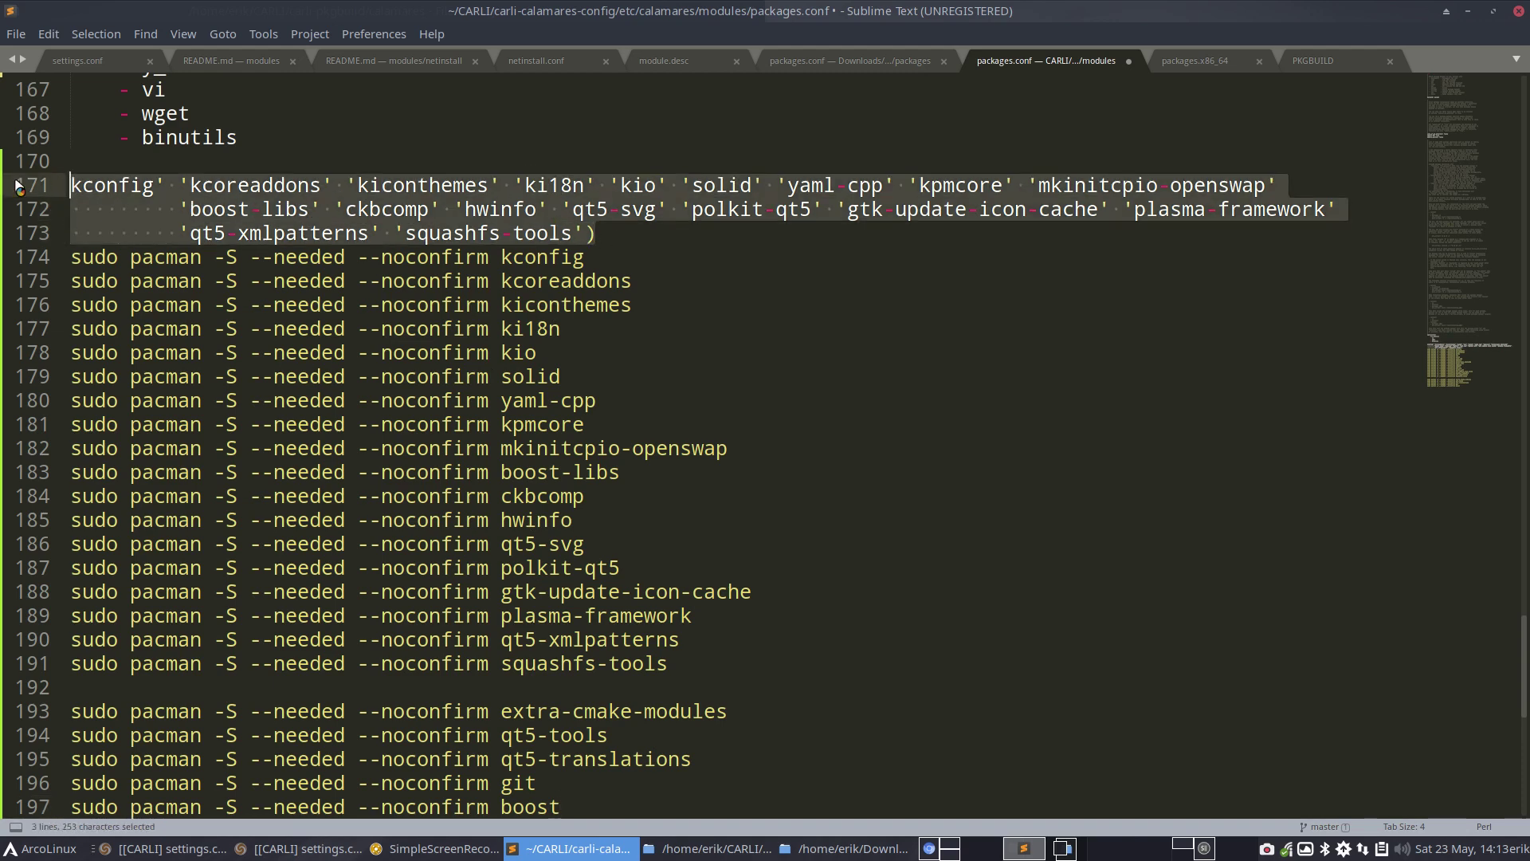
pyautogui.press('BackSpace')
pyautogui.press('Delete')
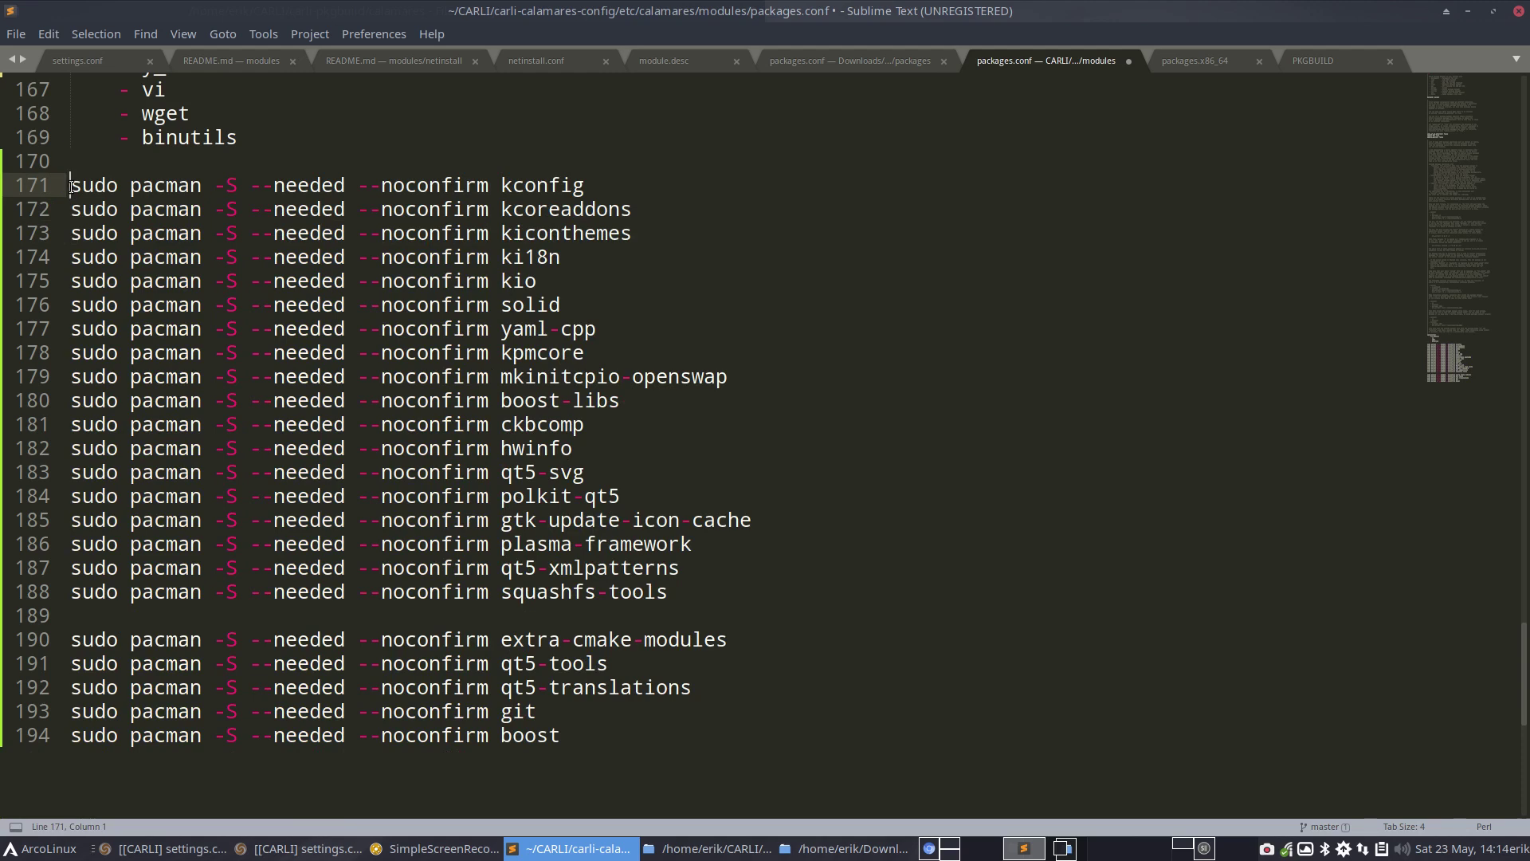
# Restore the editor window from maximized and strip the "sudo pacman -S --needed --noconfirm" prefix from all the package lines
pyautogui.hotkey('alt', 'F10')
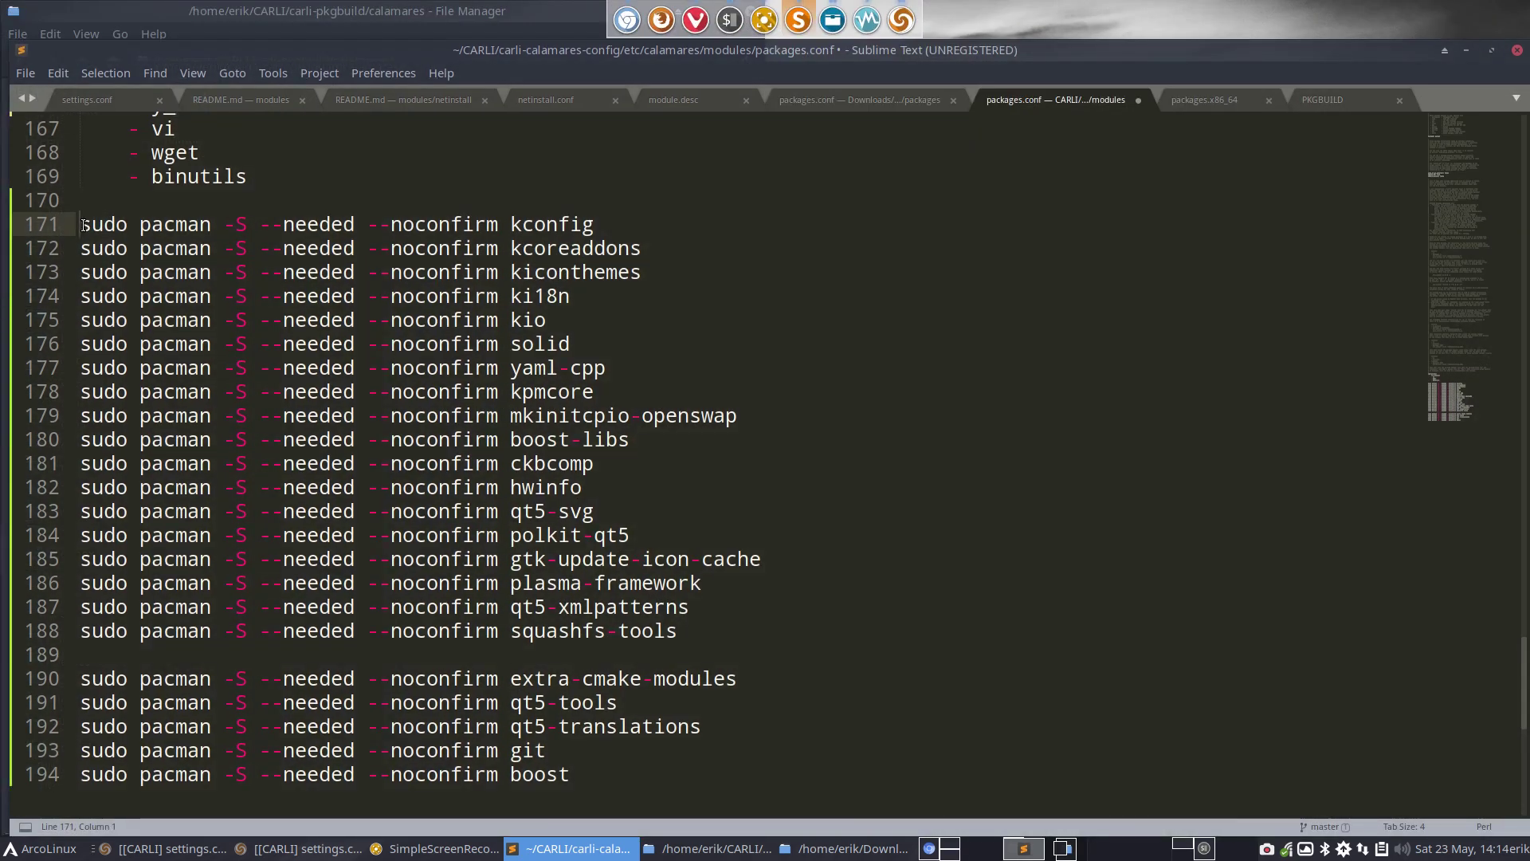
pyautogui.moveTo(82, 225); pyautogui.dragTo(511, 827)
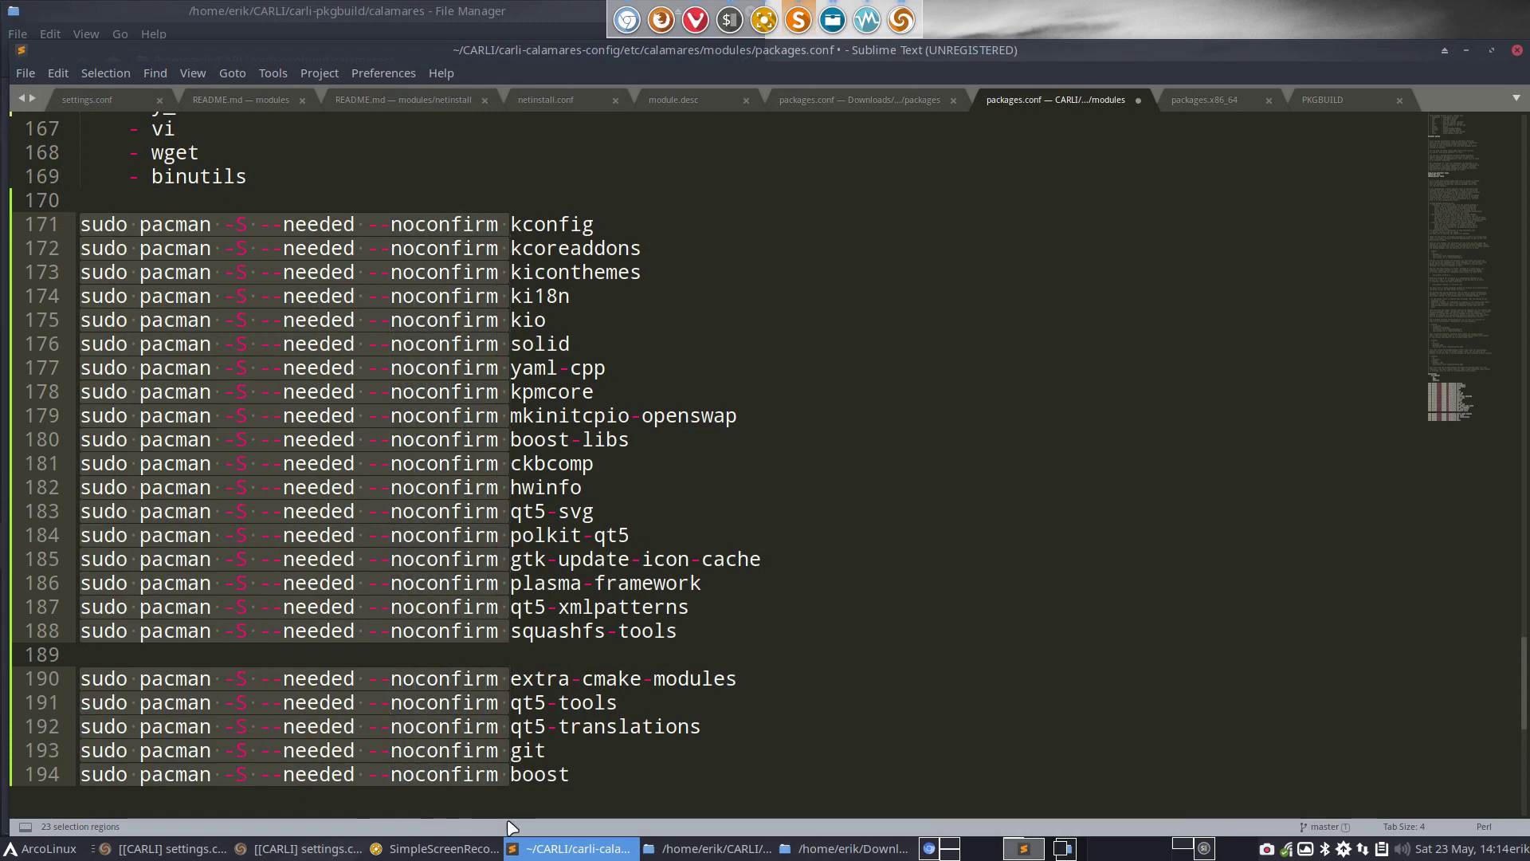
pyautogui.press('BackSpace')
pyautogui.press('BackSpace')
pyautogui.press('BackSpace')
pyautogui.hotkey('ctrl', 'z')
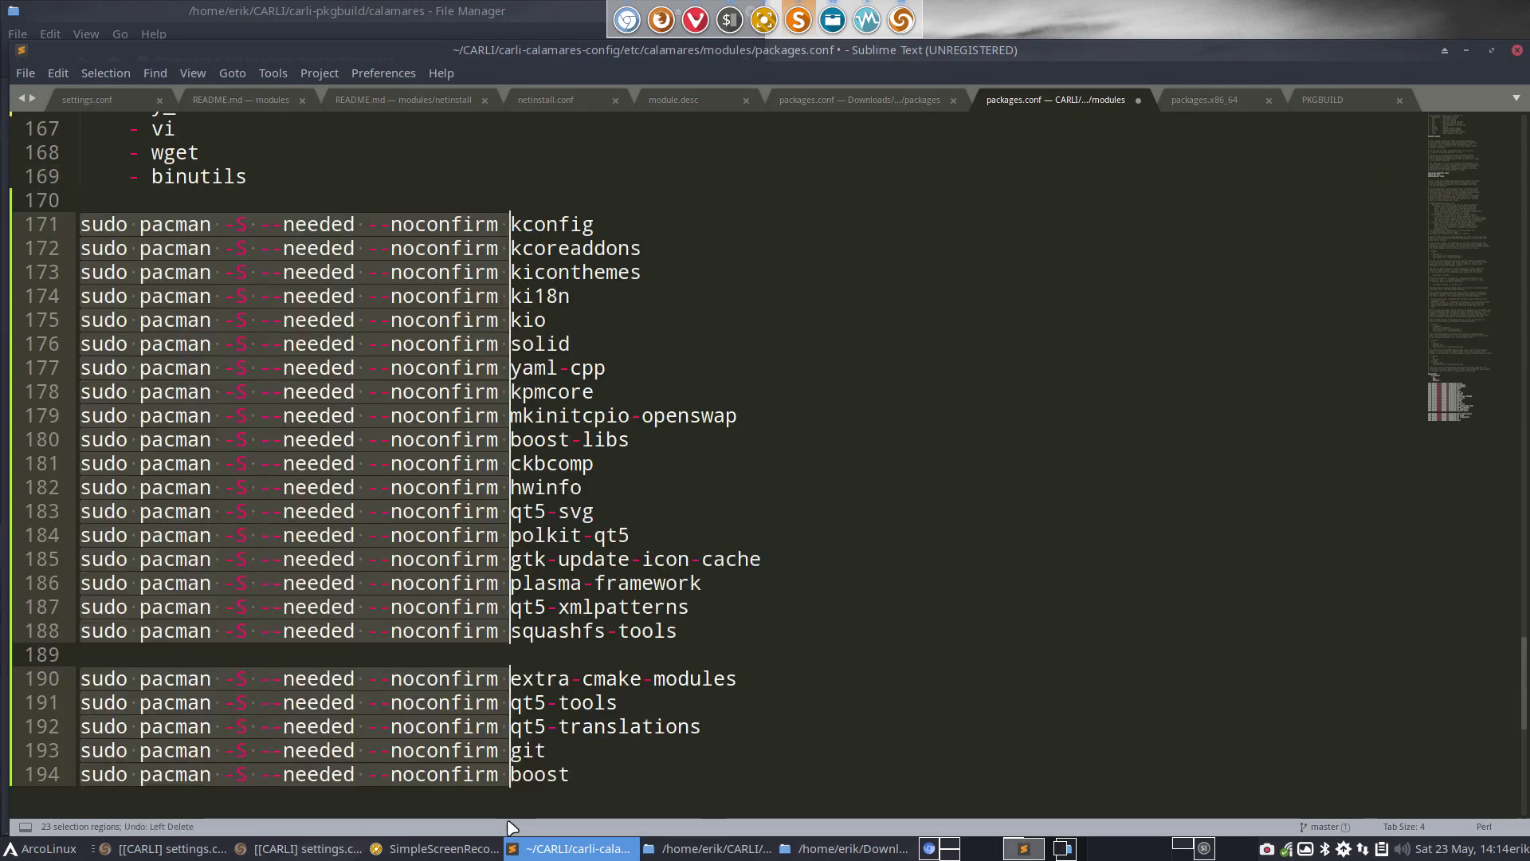
pyautogui.press('BackSpace')
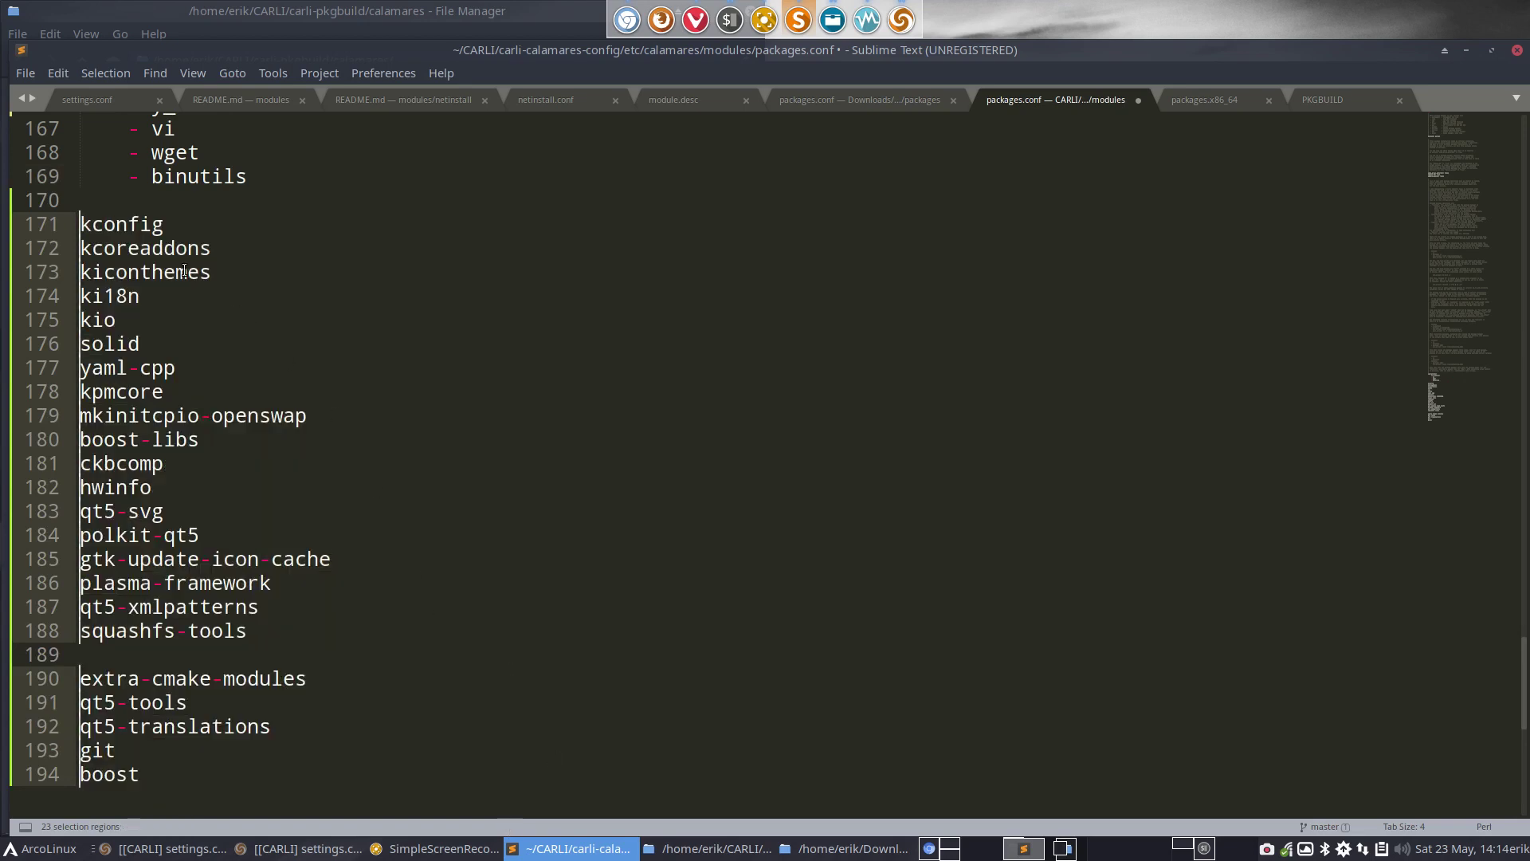
# Delete the second block of packages, from extra-cmake-modules through boost, so the list ends with squashfs-tools
pyautogui.moveTo(142, 774); pyautogui.dragTo(30, 679)
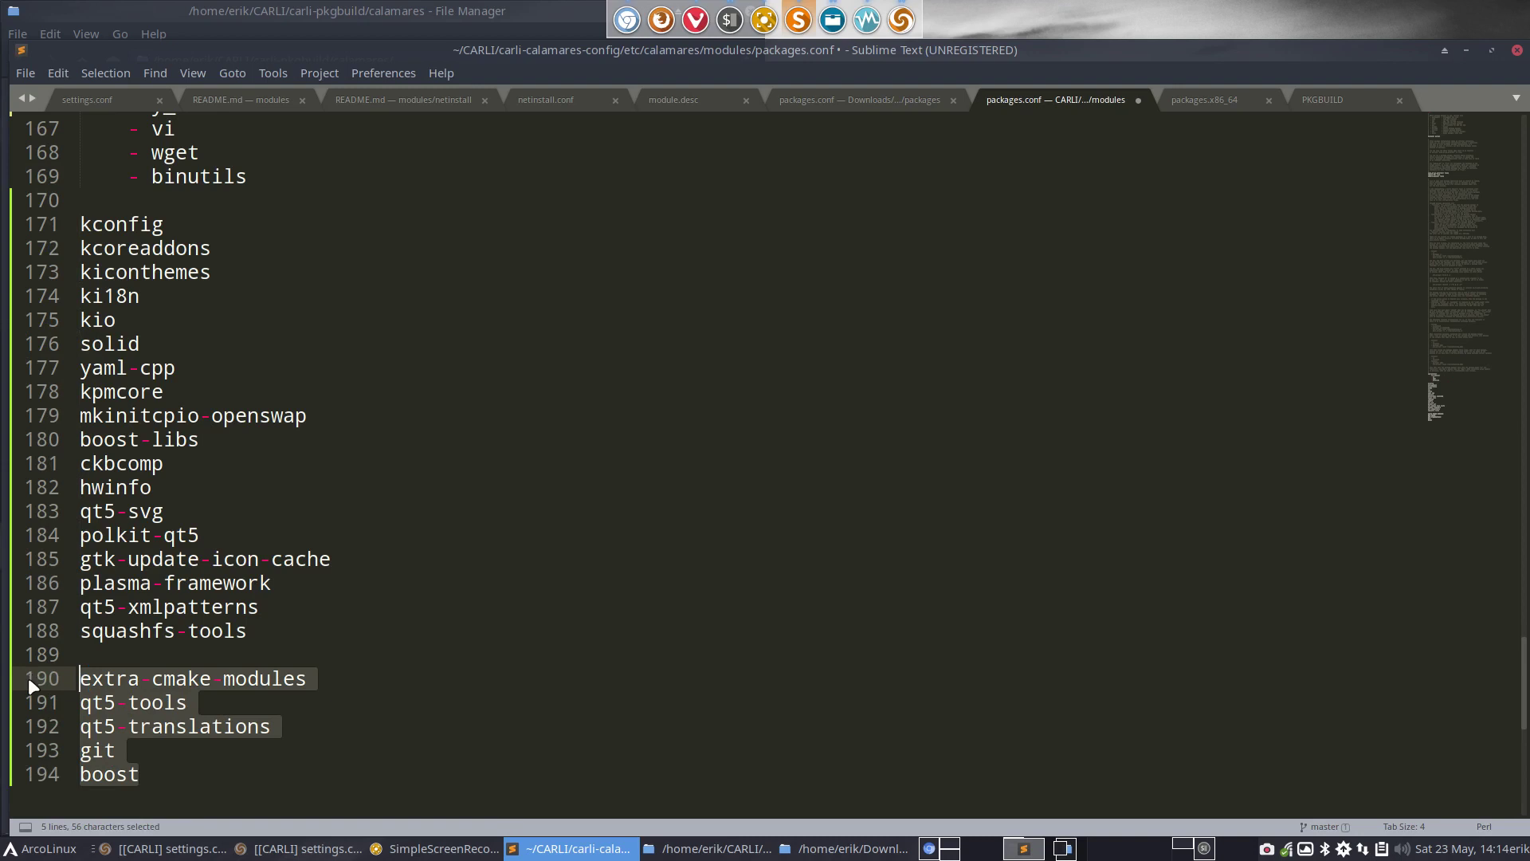
pyautogui.press('BackSpace')
pyautogui.press('BackSpace')
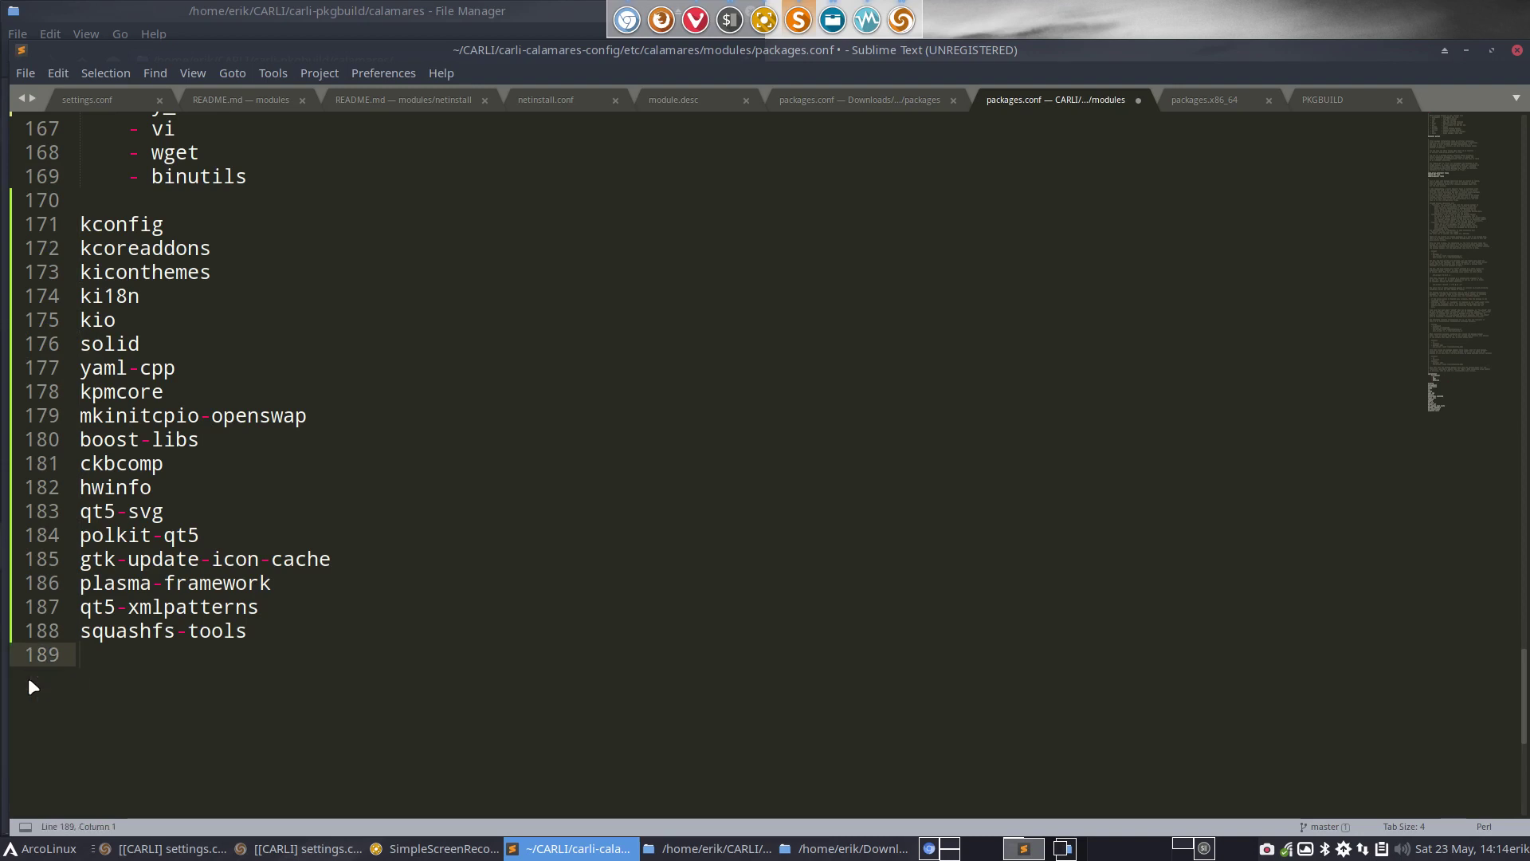
pyautogui.tripleClick(84, 631)
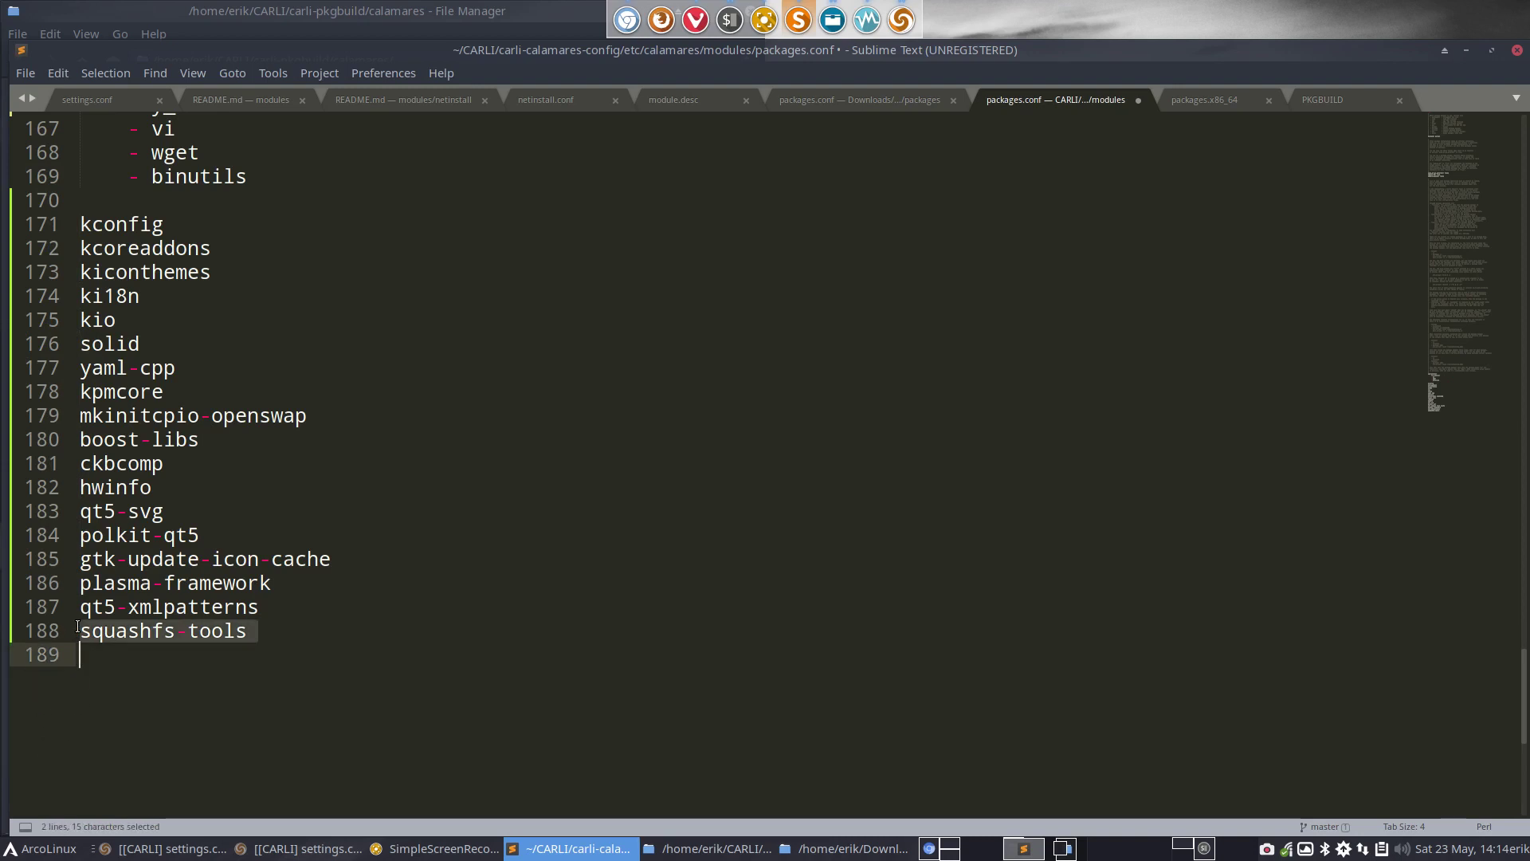
pyautogui.click(84, 631)
pyautogui.moveTo(256, 633); pyautogui.dragTo(55, 630)
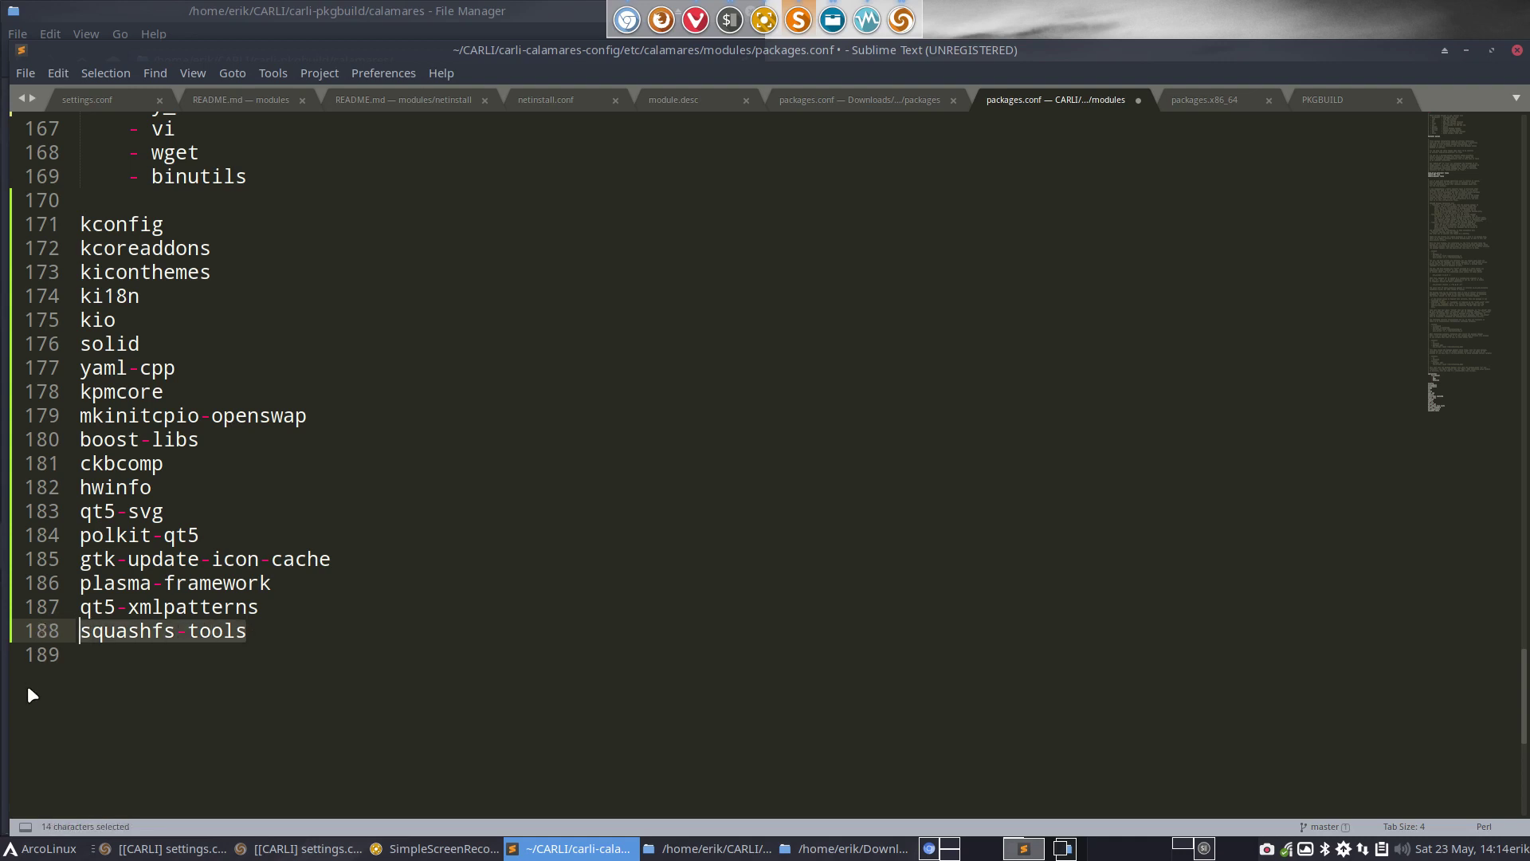
# Remove the blank line below binutils and make kconfig an indented "- " entry of the try_remove list
pyautogui.click(79, 224)
pyautogui.press('BackSpace')
pyautogui.press('BackSpace')
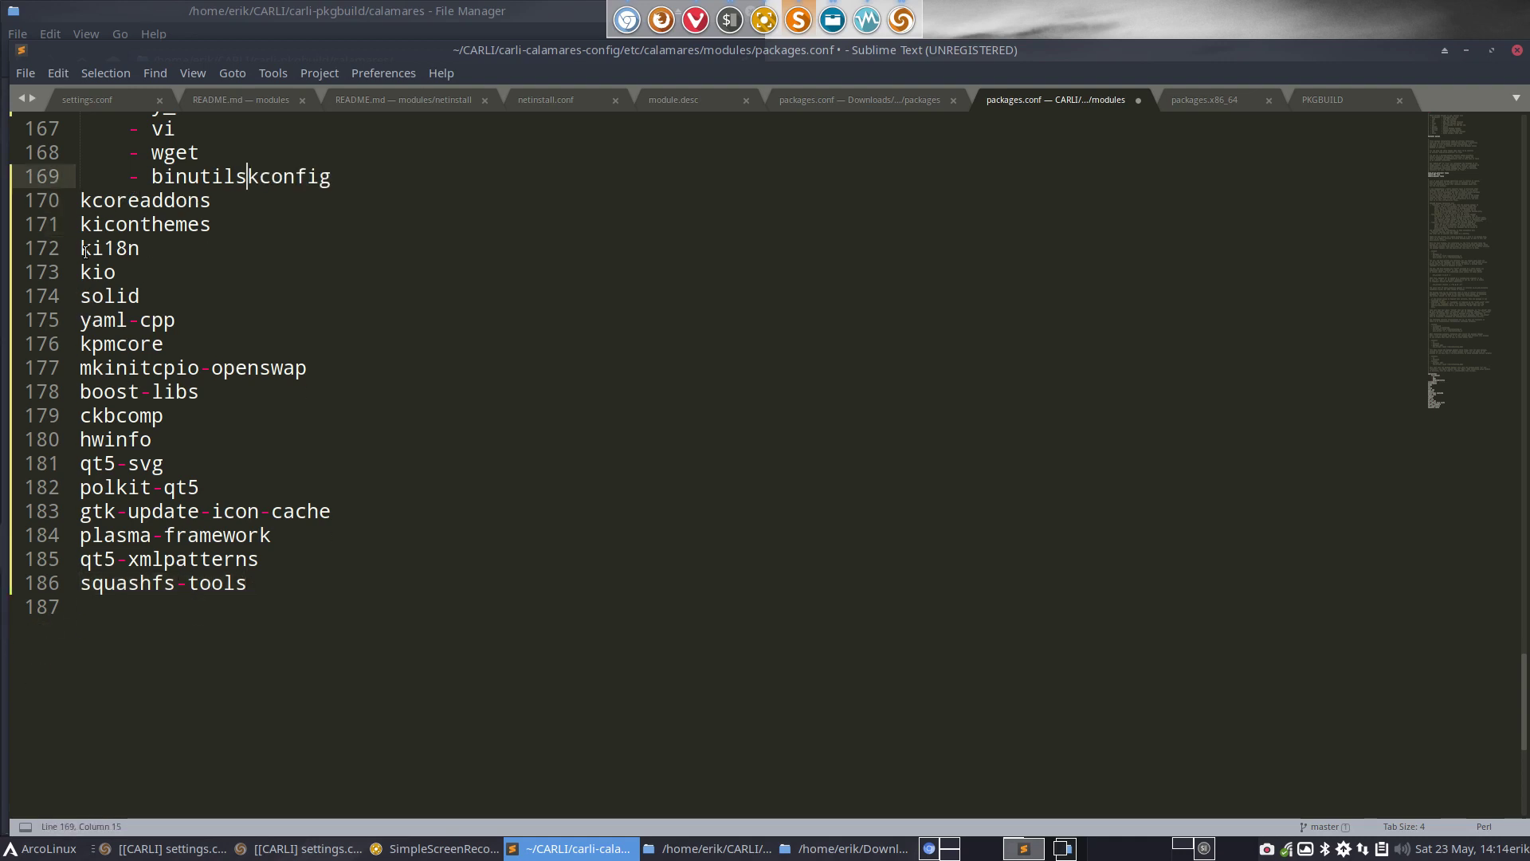
pyautogui.press('Return')
pyautogui.write('-')
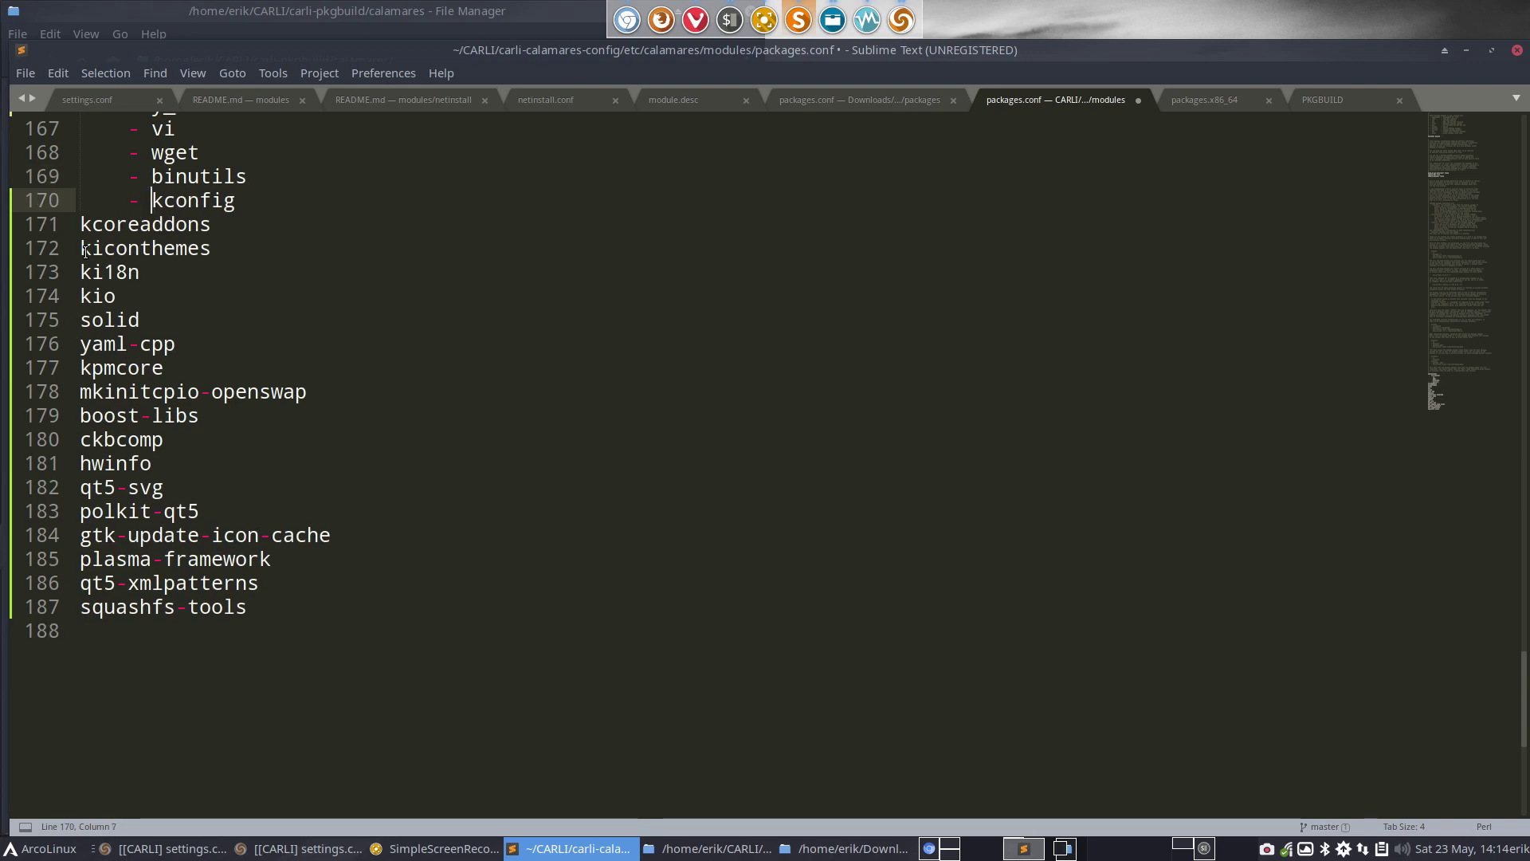
# Turn kcoreaddons and kiconthemes into indented "- " entries below kconfig
pyautogui.press('End')
pyautogui.press('Delete')
pyautogui.press('Return')
pyautogui.write('-')
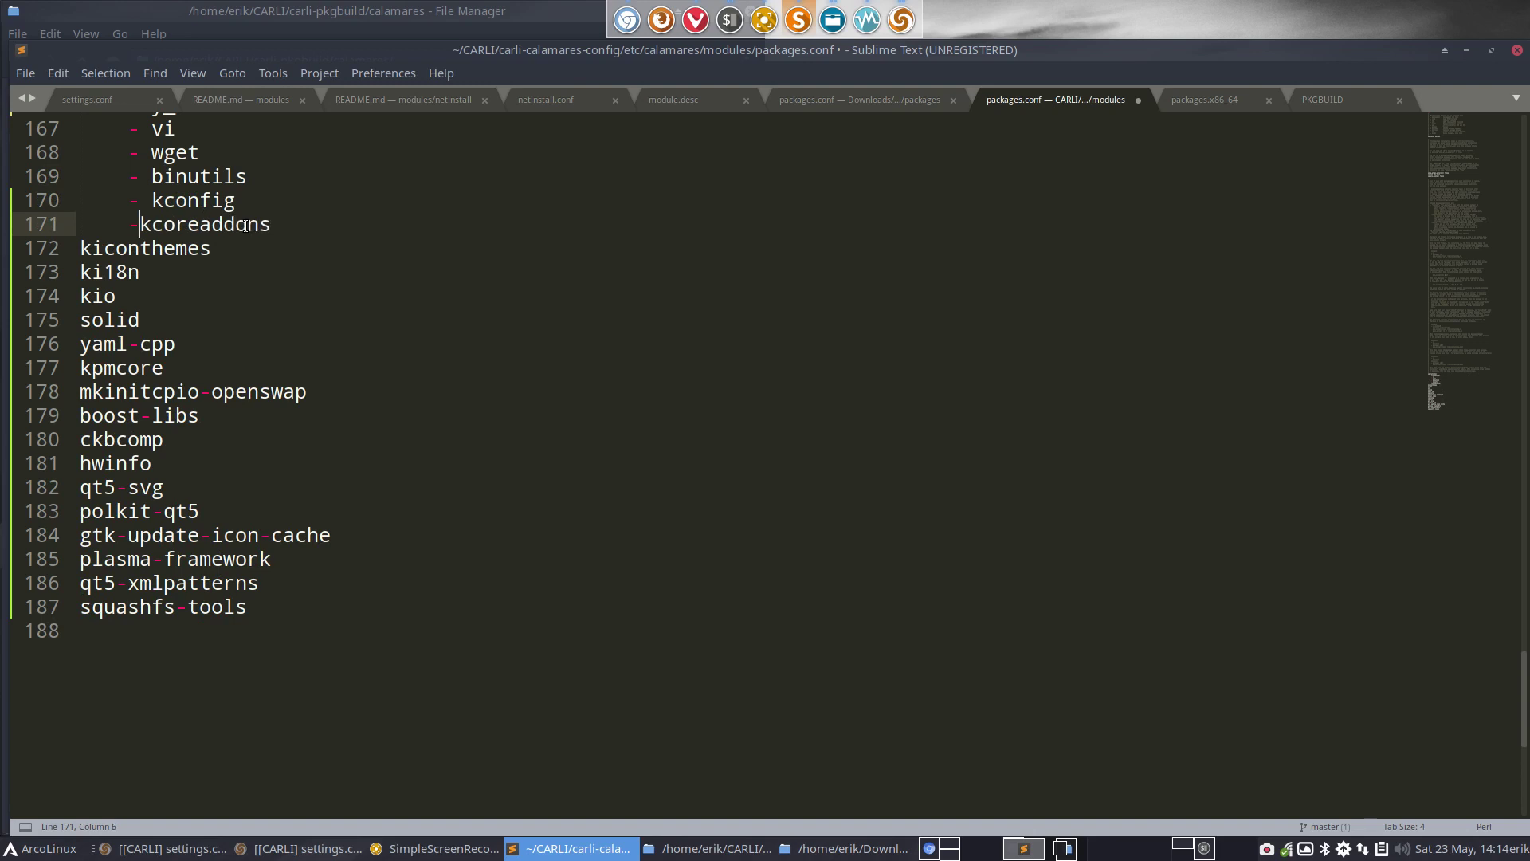
pyautogui.click(360, 224)
pyautogui.press('Delete')
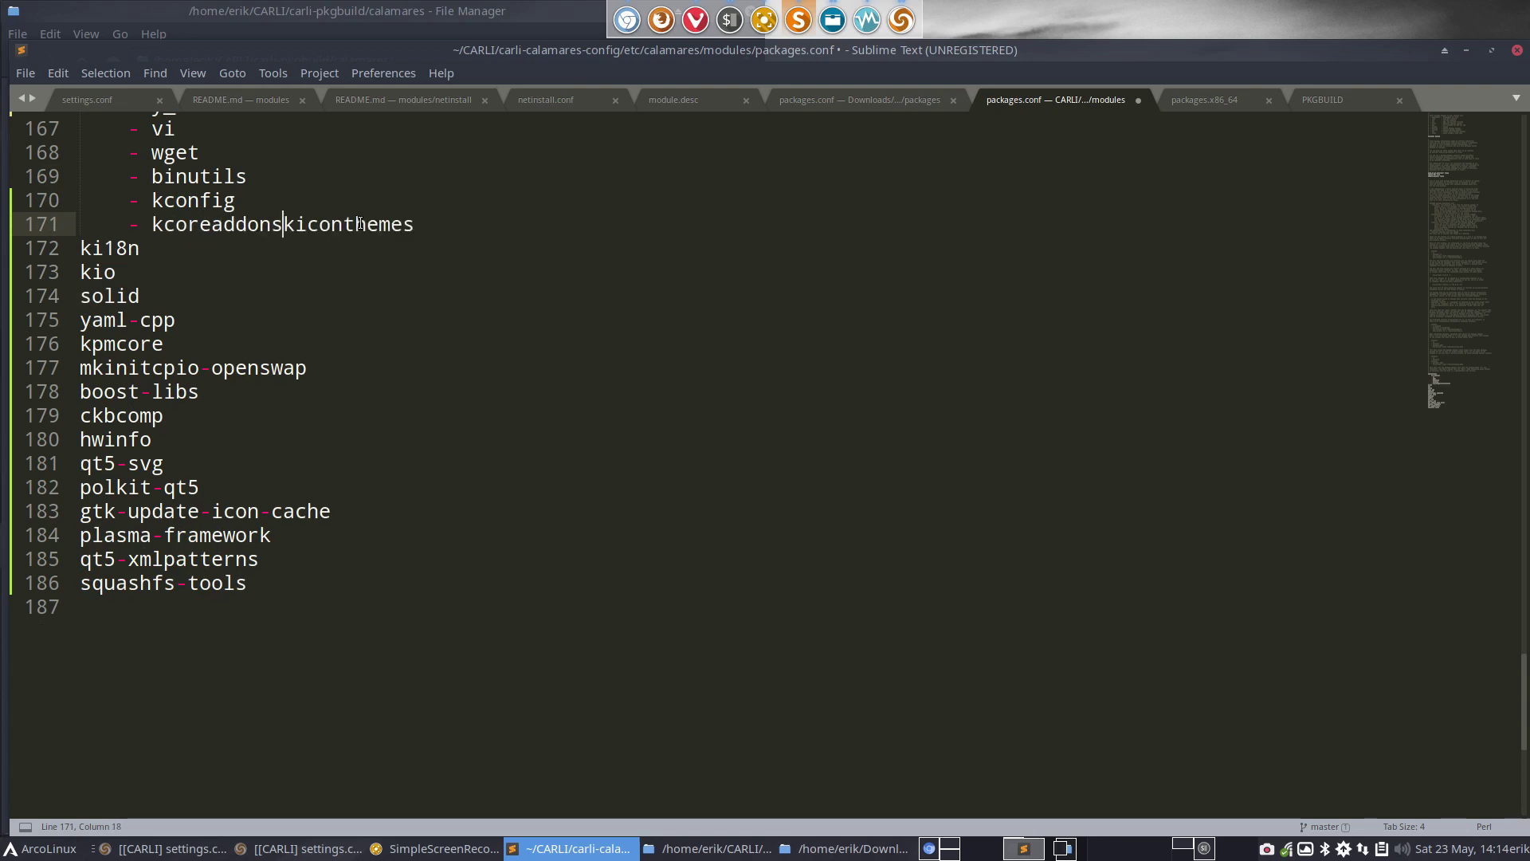
pyautogui.press('Return')
pyautogui.write('-')
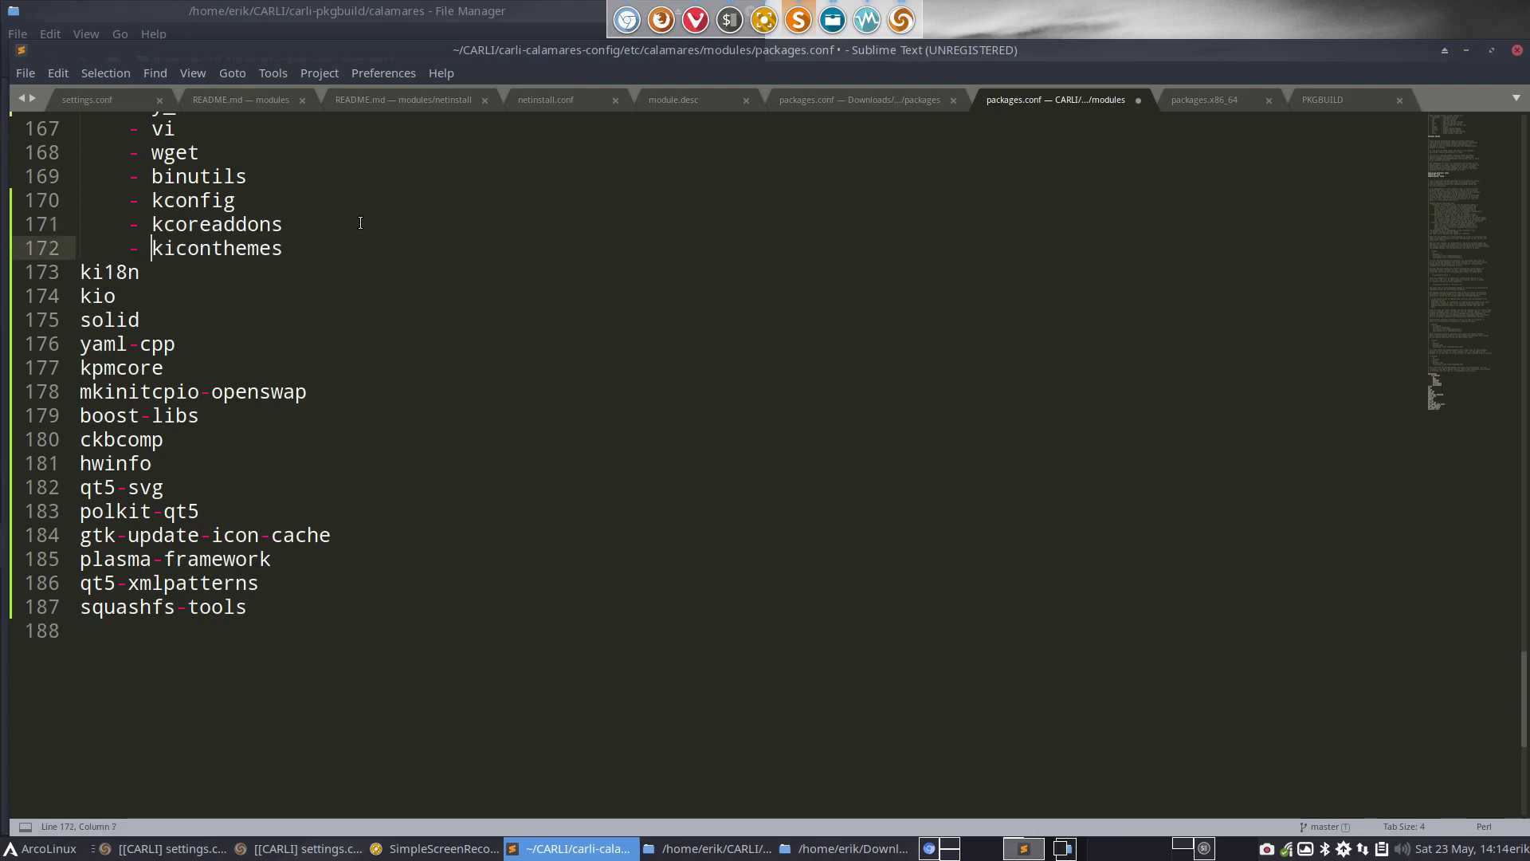
pyautogui.click(354, 248)
pyautogui.press('Return')
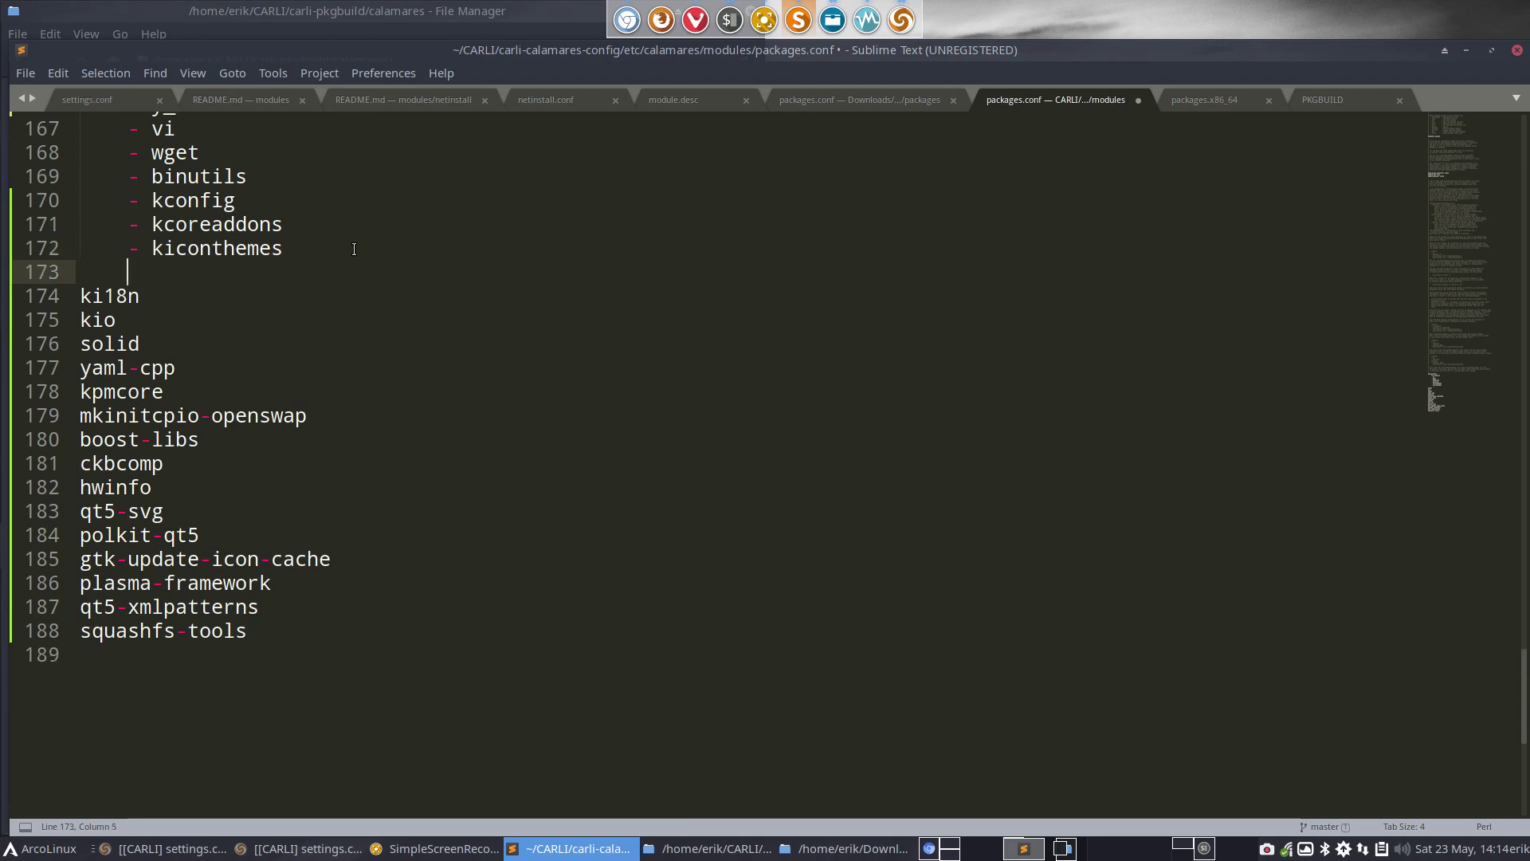
pyautogui.write('-')
pyautogui.hotkey('ctrl', 'z')
pyautogui.hotkey('ctrl', 'z')
pyautogui.hotkey('ctrl', 'Left')
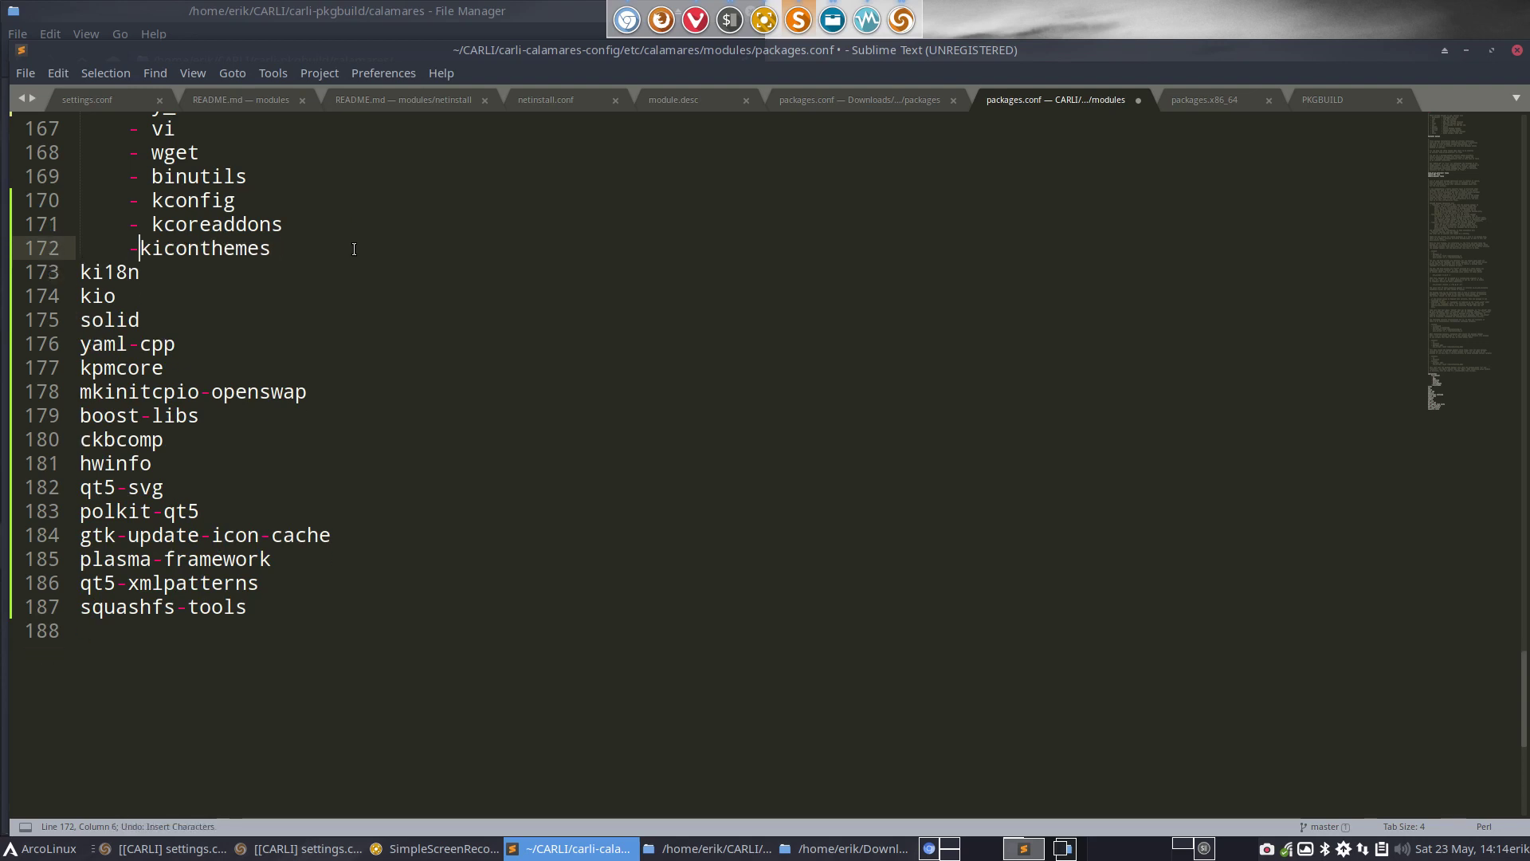
pyautogui.press('BackSpace')
pyautogui.press('BackSpace')
pyautogui.press('BackSpace')
pyautogui.press('BackSpace')
pyautogui.press('Return')
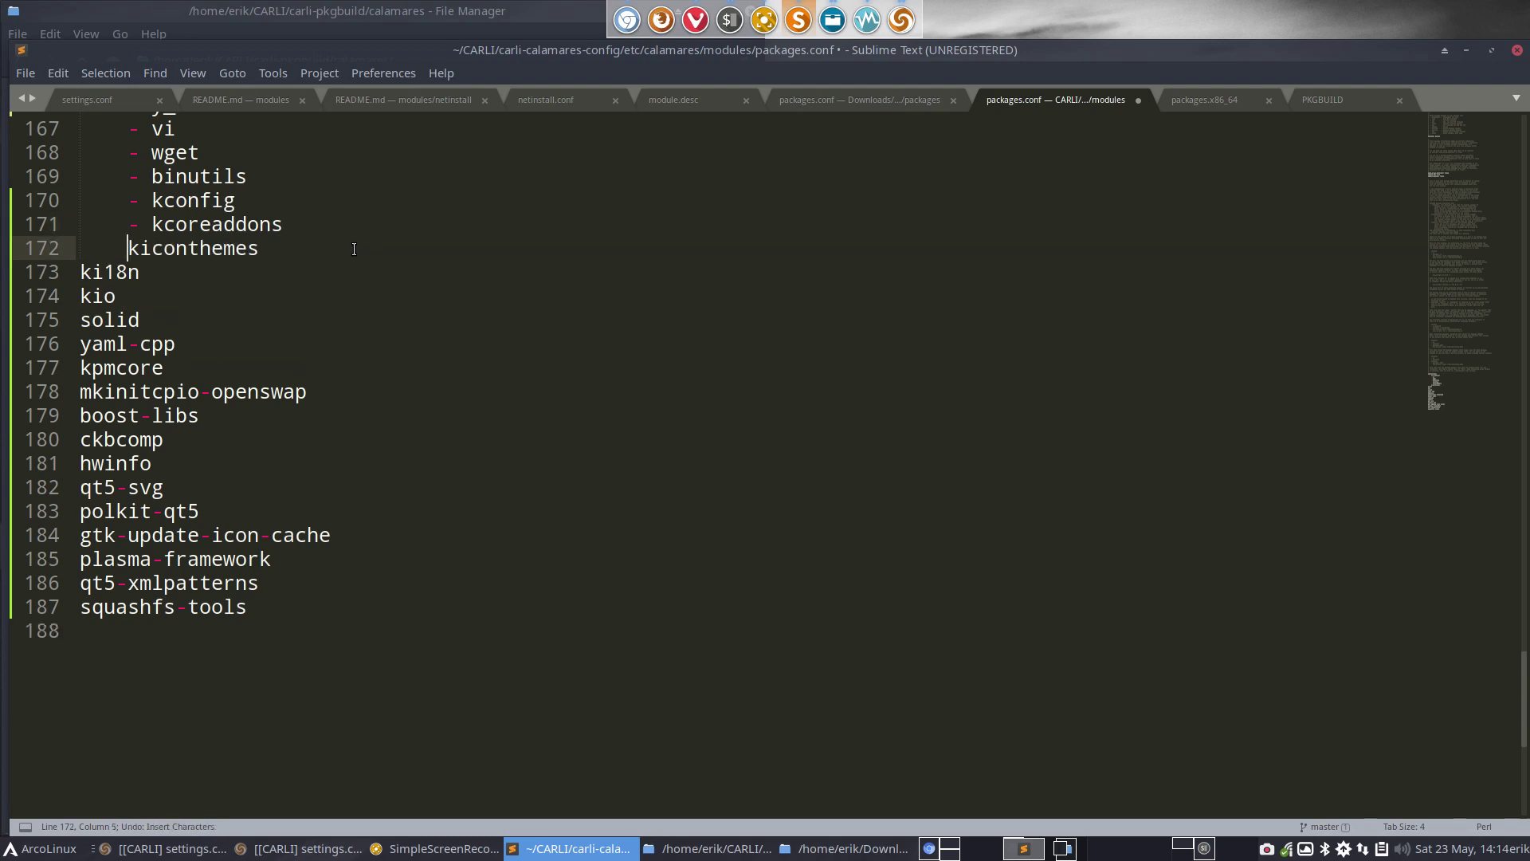
pyautogui.write('-')
# Indent ki18n and kio as dashed entries on separate lines below kiconthemes
pyautogui.click(369, 255)
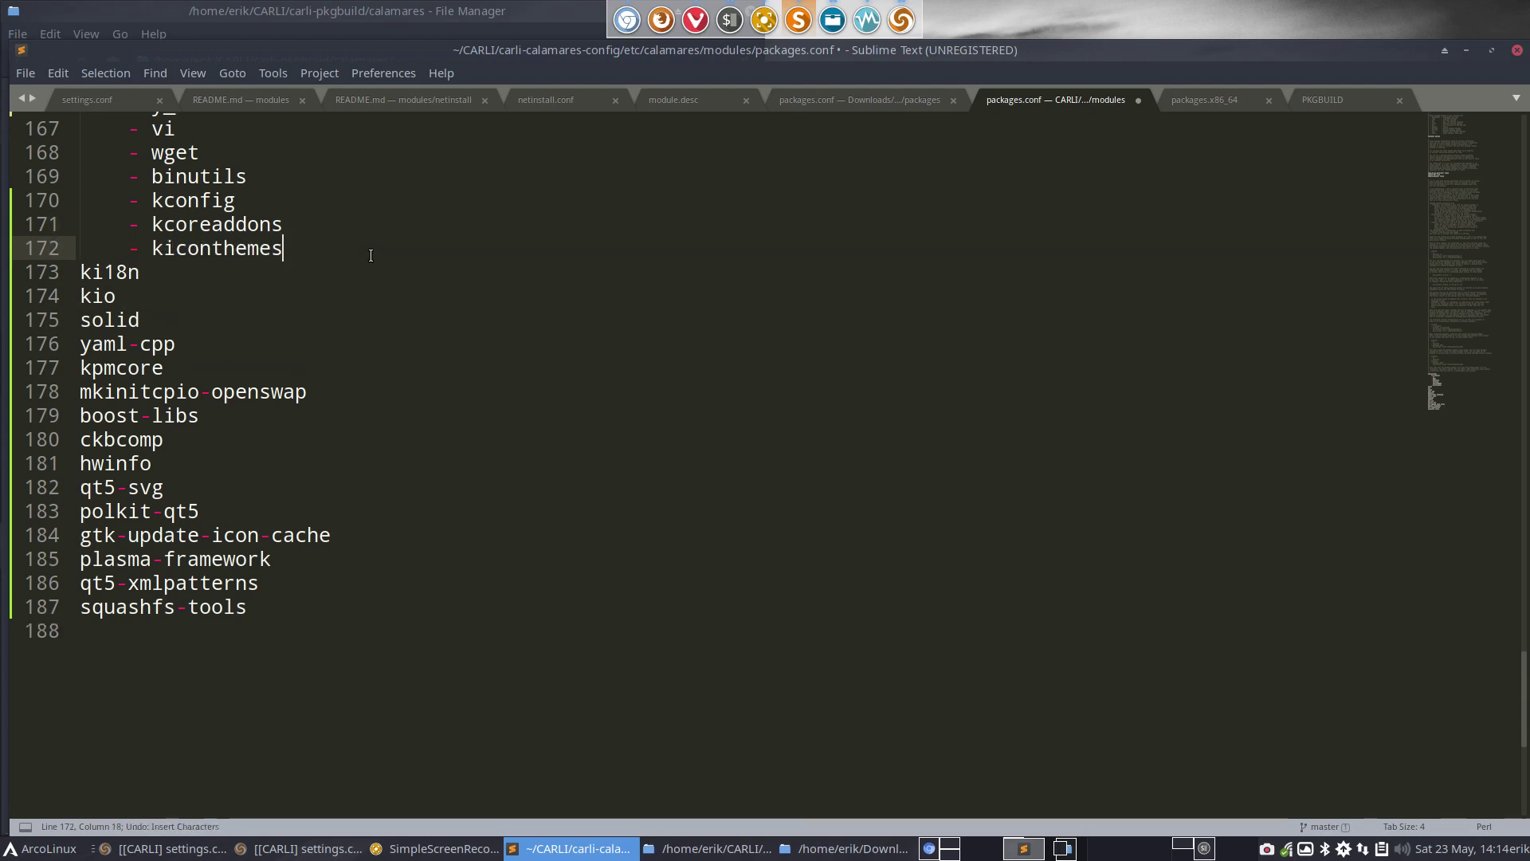
pyautogui.press('Delete')
pyautogui.press('Return')
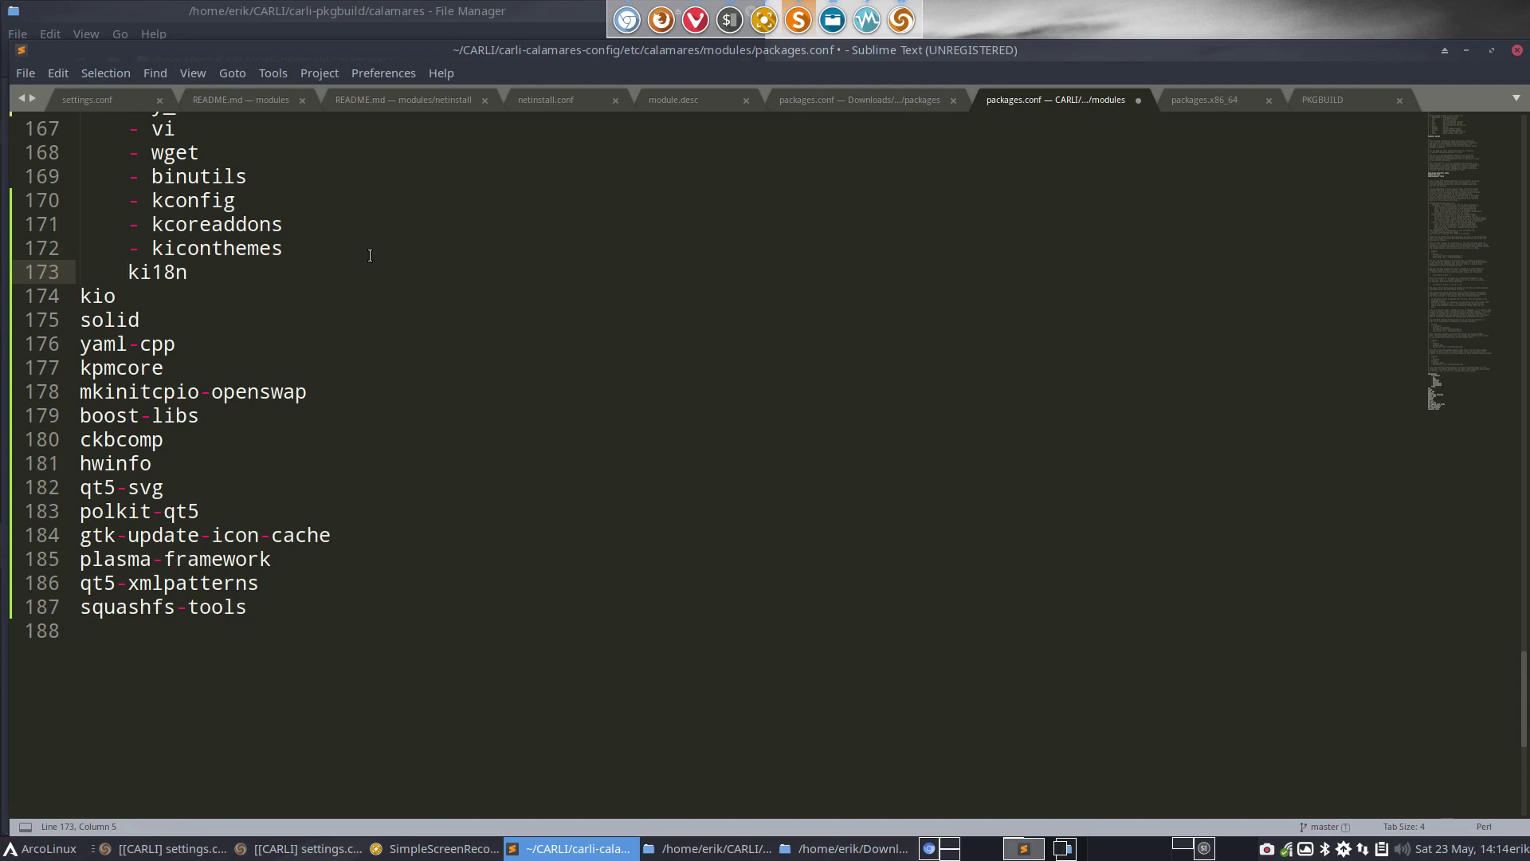
pyautogui.write('-')
pyautogui.click(348, 256)
pyautogui.click(334, 275)
pyautogui.press('Delete')
pyautogui.write('-kio')
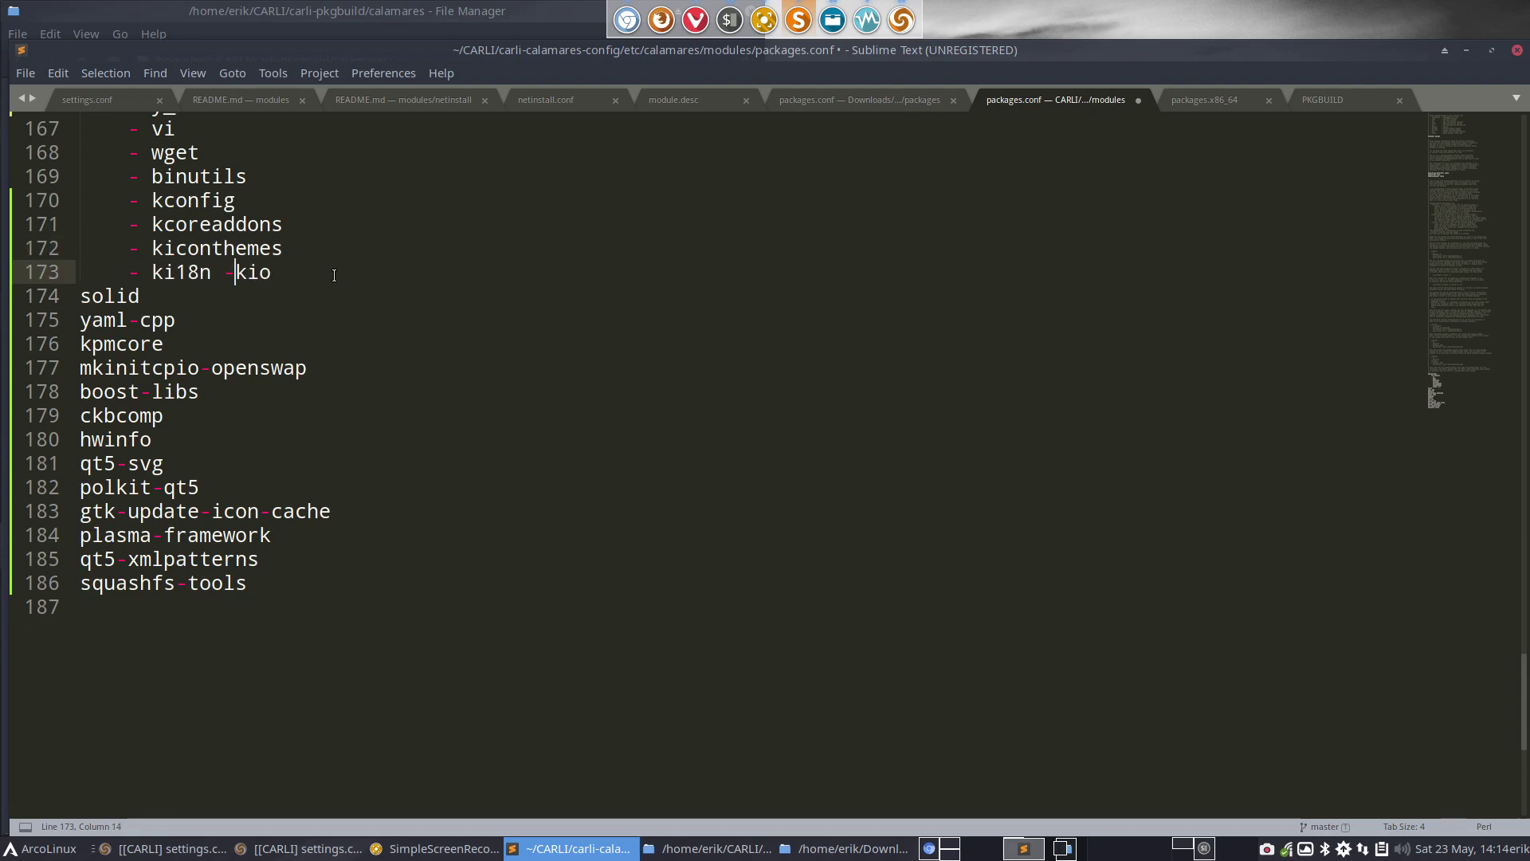
pyautogui.press('Return')
# Make solid an indented "- " entry below kio in the try_remove list
pyautogui.press('Down')
pyautogui.press('Left')
pyautogui.press('Left')
pyautogui.press('Left')
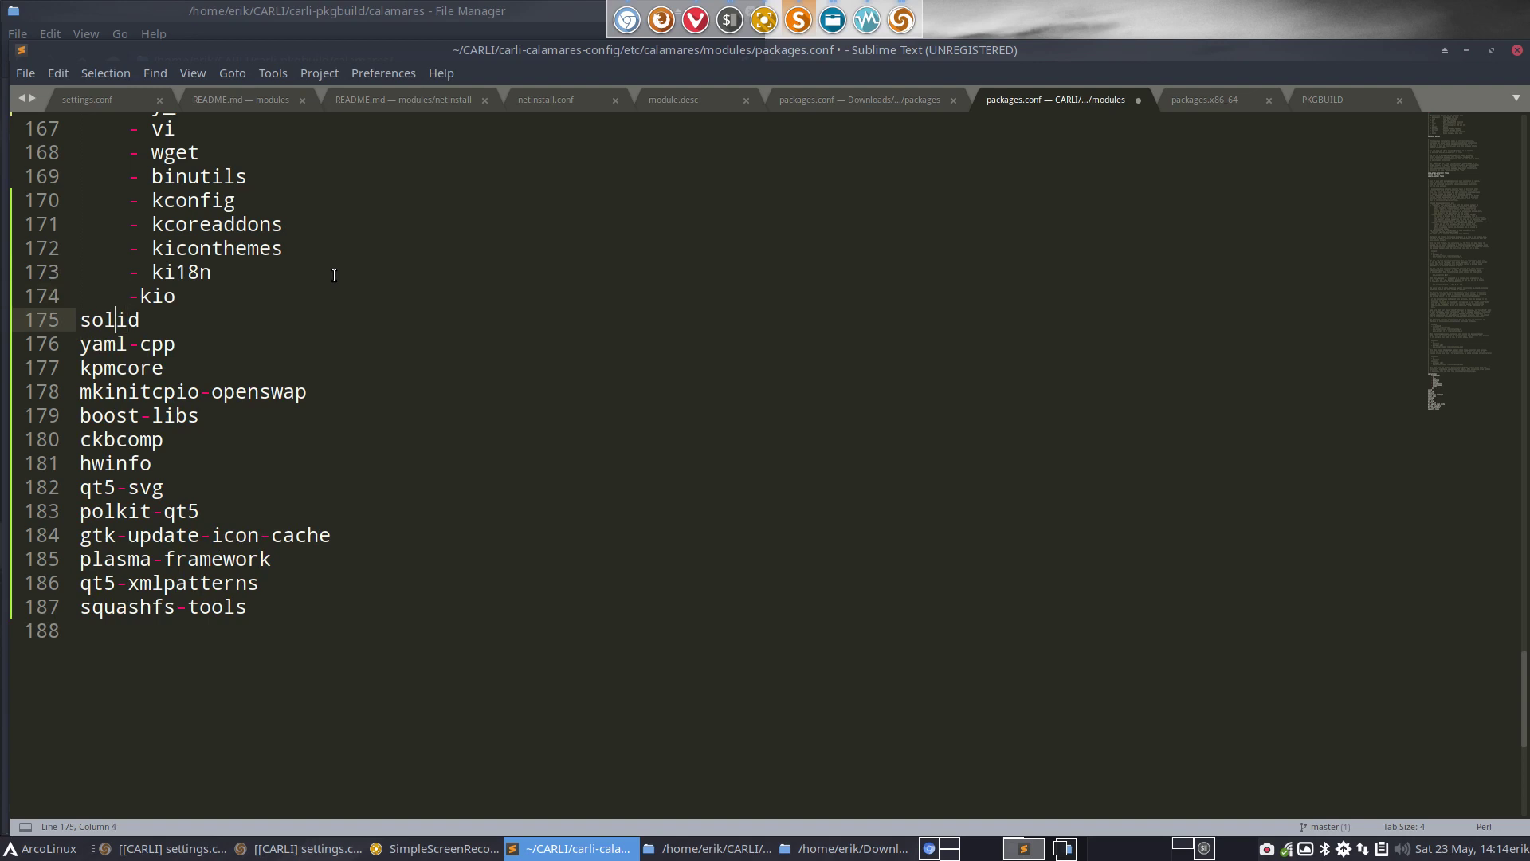
pyautogui.press('Left')
pyautogui.press('BackSpace')
pyautogui.press('Return')
pyautogui.write('-')
# Make yaml-cpp an indented "- " entry below solid and insert the missing space after the dash before kio
pyautogui.press('Down')
pyautogui.press('Left')
pyautogui.press('Left')
pyautogui.press('Left')
pyautogui.press('Left')
pyautogui.press('Left')
pyautogui.press('Left')
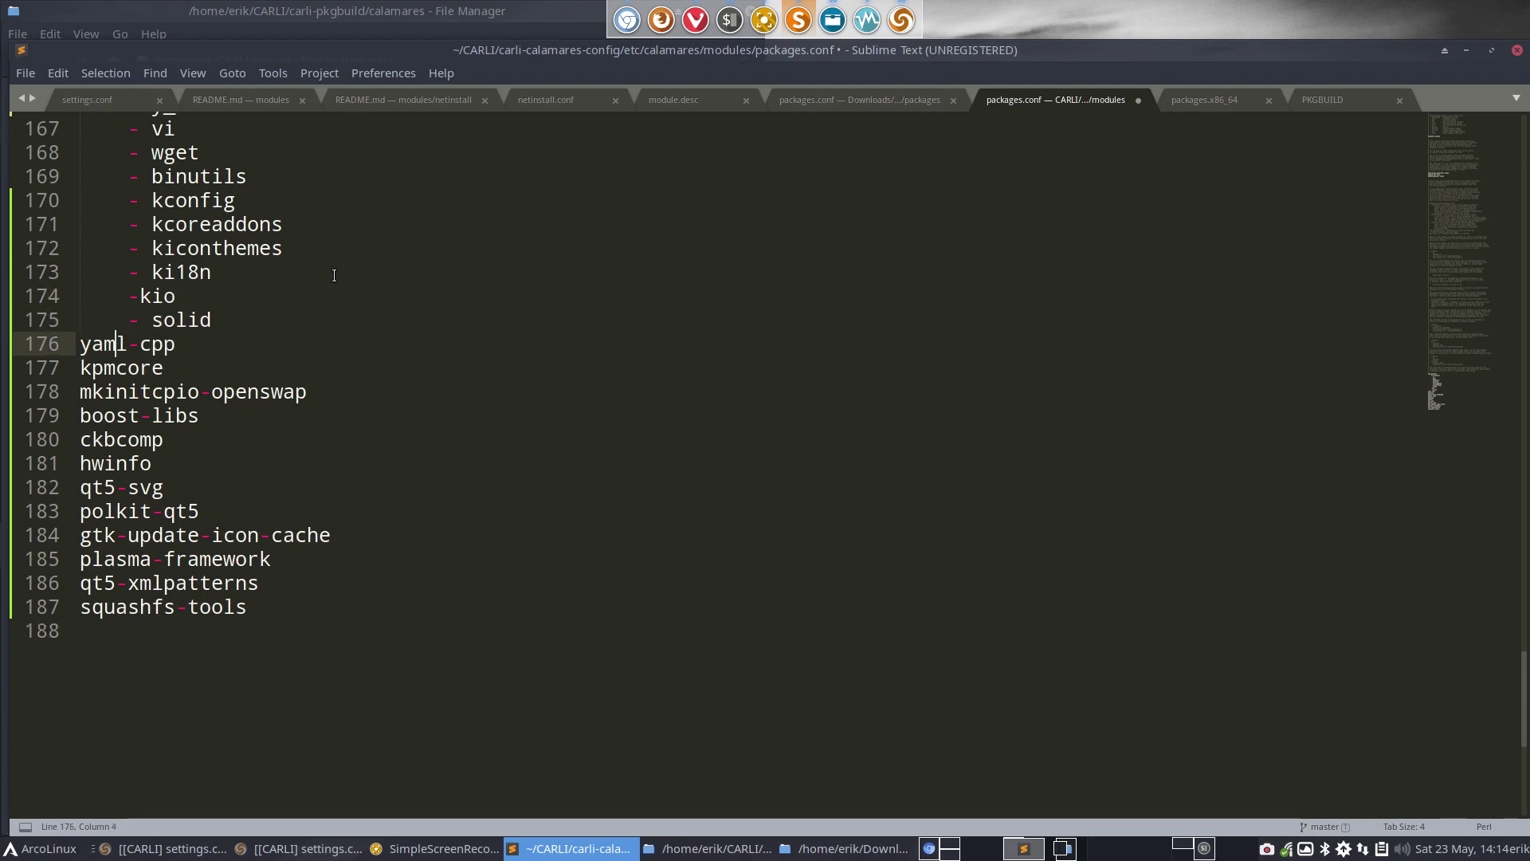
pyautogui.press('BackSpace')
pyautogui.press('Return')
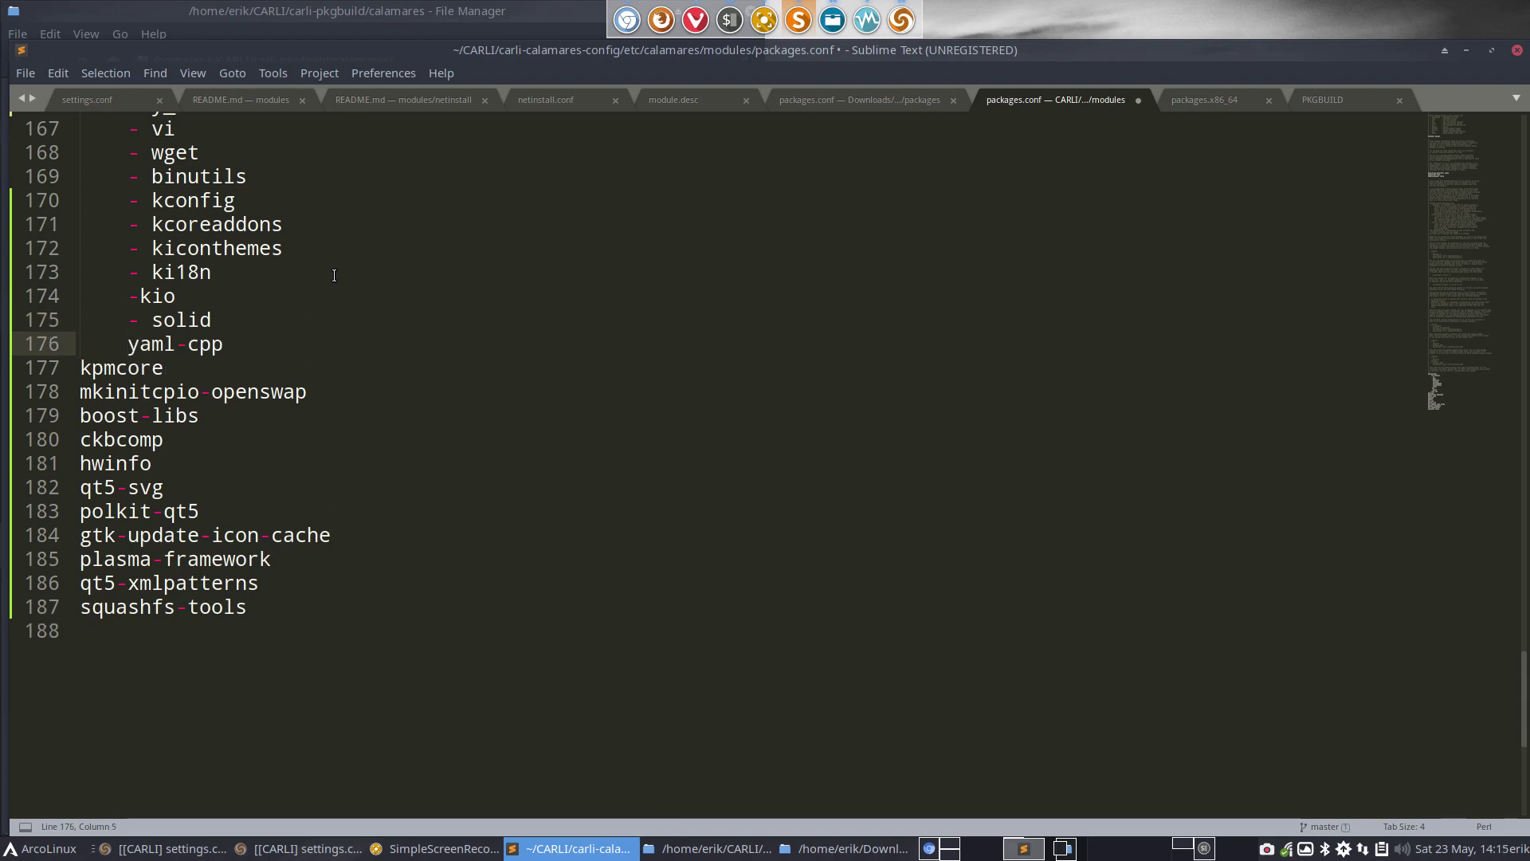
pyautogui.write('-')
pyautogui.click(142, 296)
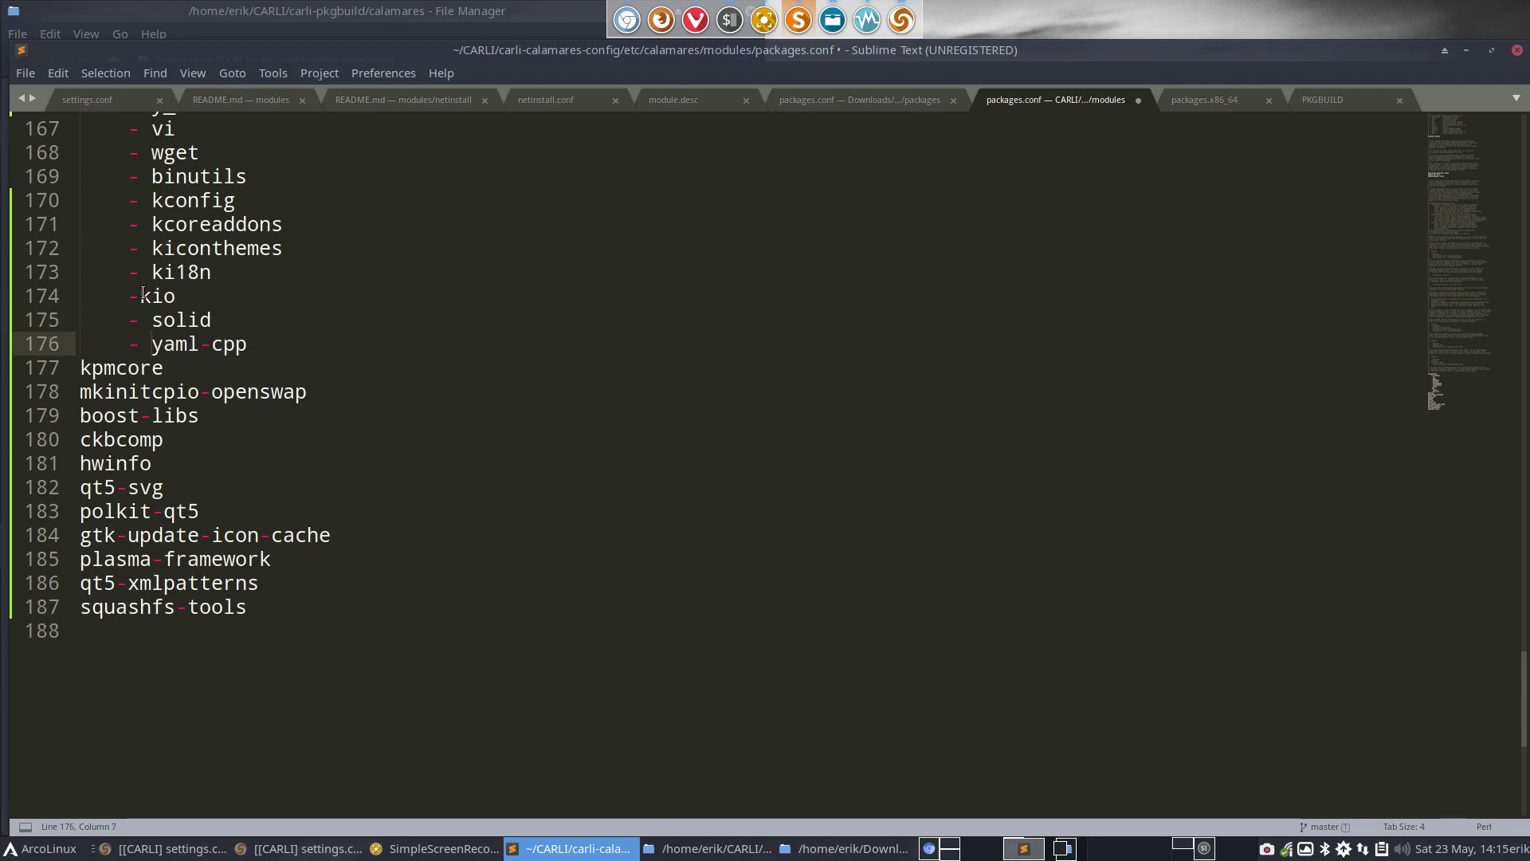
# Turn kpmcore and mkinitcpio-openswap into indented "- " entries below yaml-cpp
pyautogui.click(271, 352)
pyautogui.press('Delete')
pyautogui.press('Return')
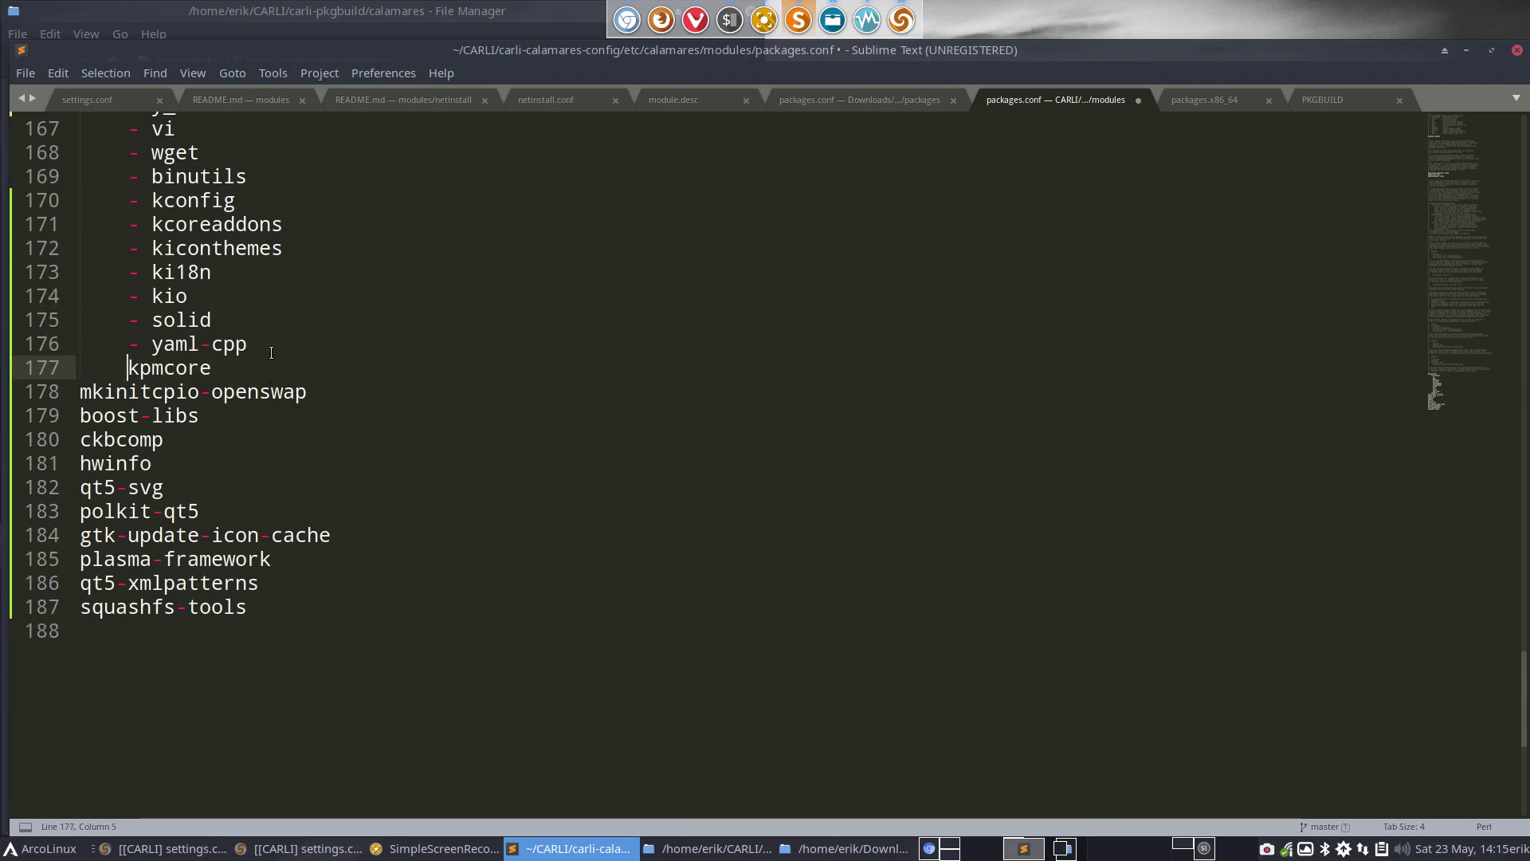
pyautogui.write('-')
pyautogui.click(276, 368)
pyautogui.press('Delete')
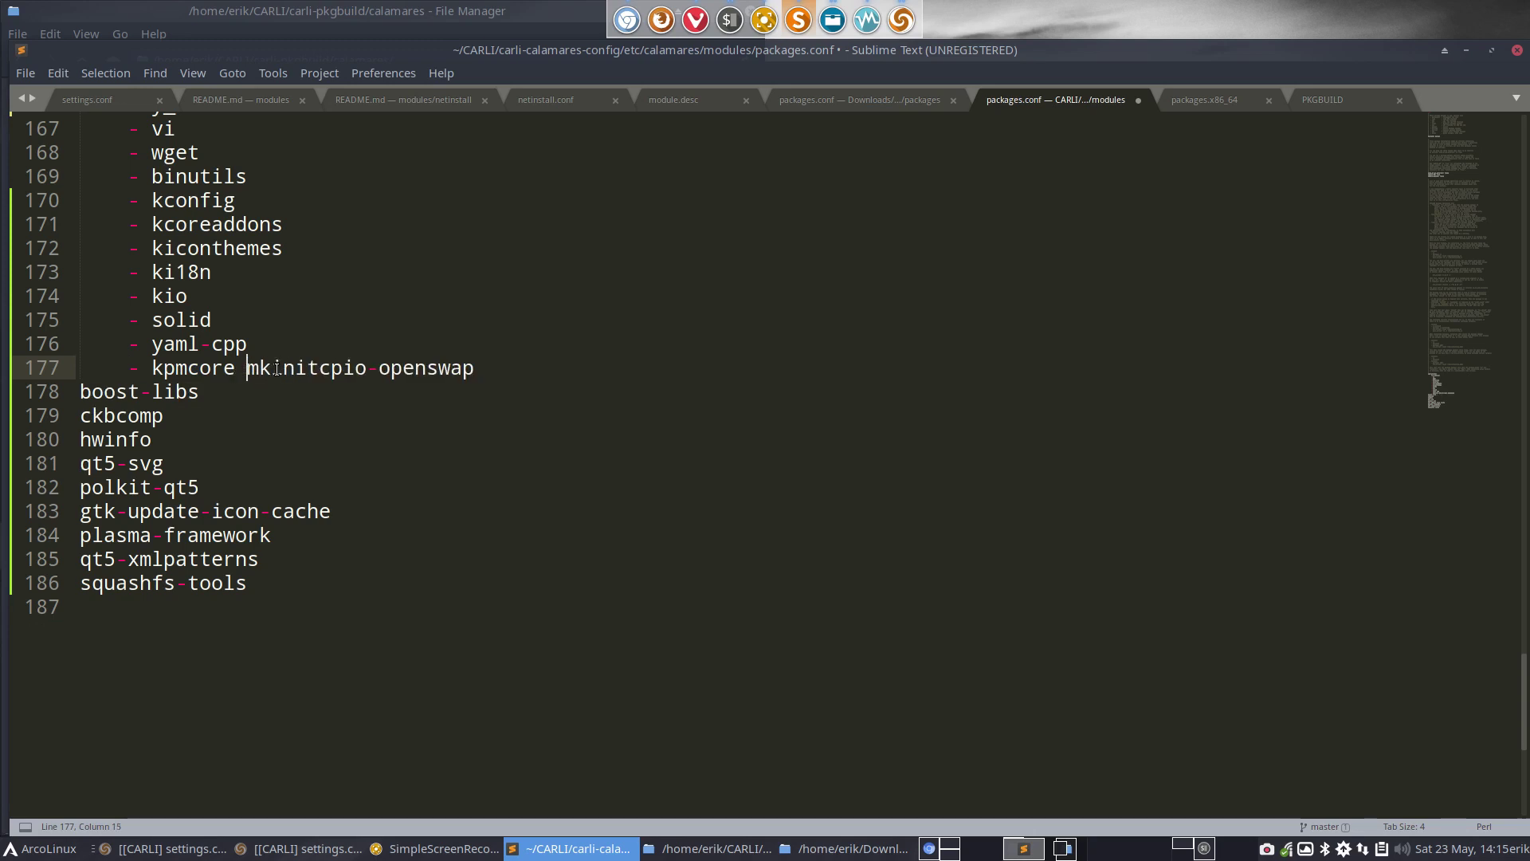
pyautogui.press('Return')
pyautogui.write('-')
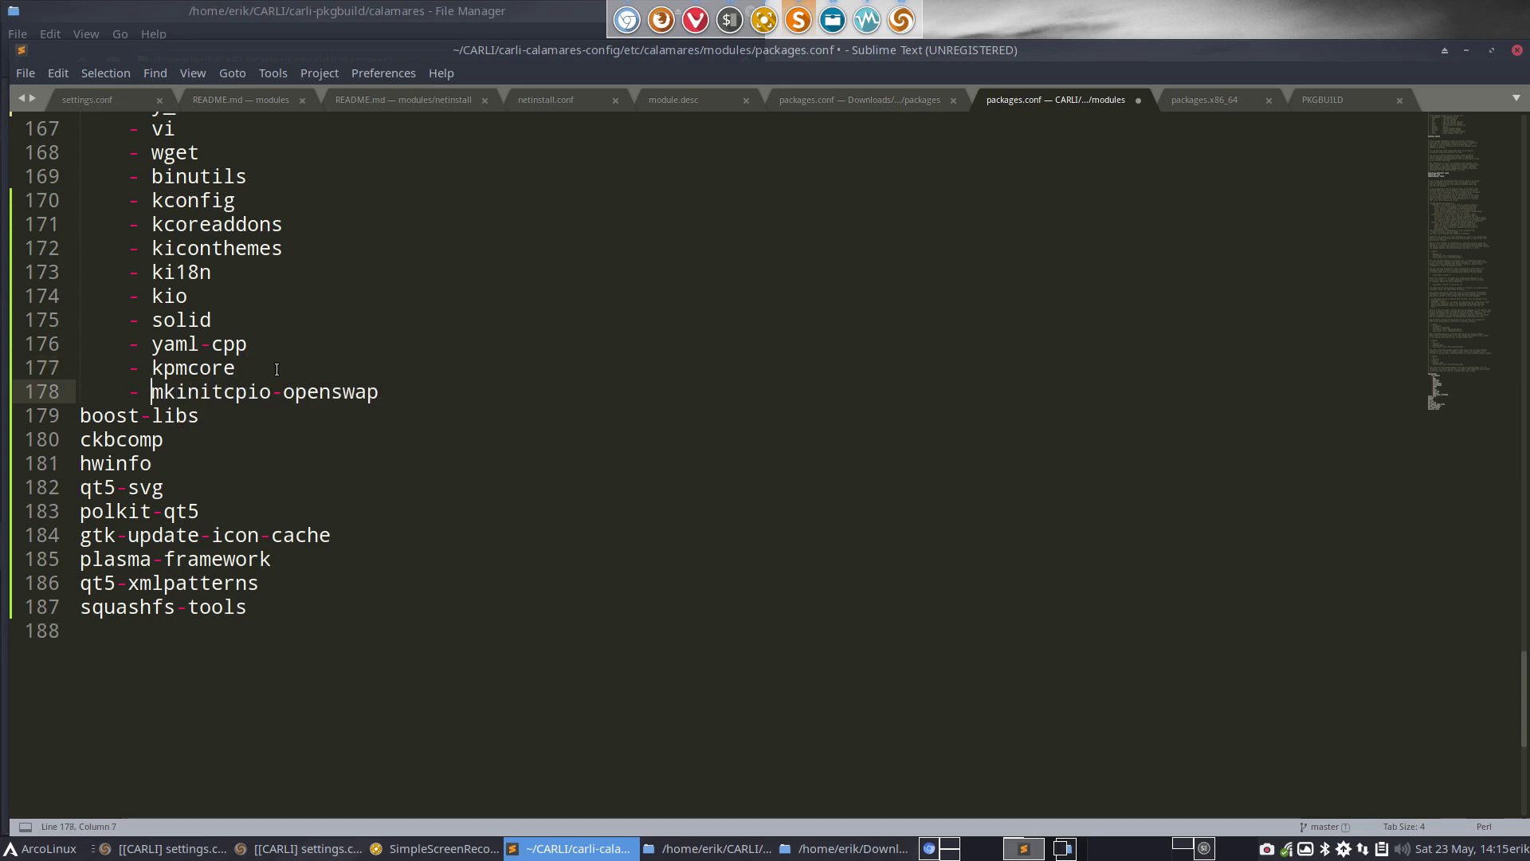
# Turn boost-libs and ckbcomp into indented "- " entries below mkinitcpio-openswap
pyautogui.click(452, 392)
pyautogui.press('Delete')
pyautogui.press('Return')
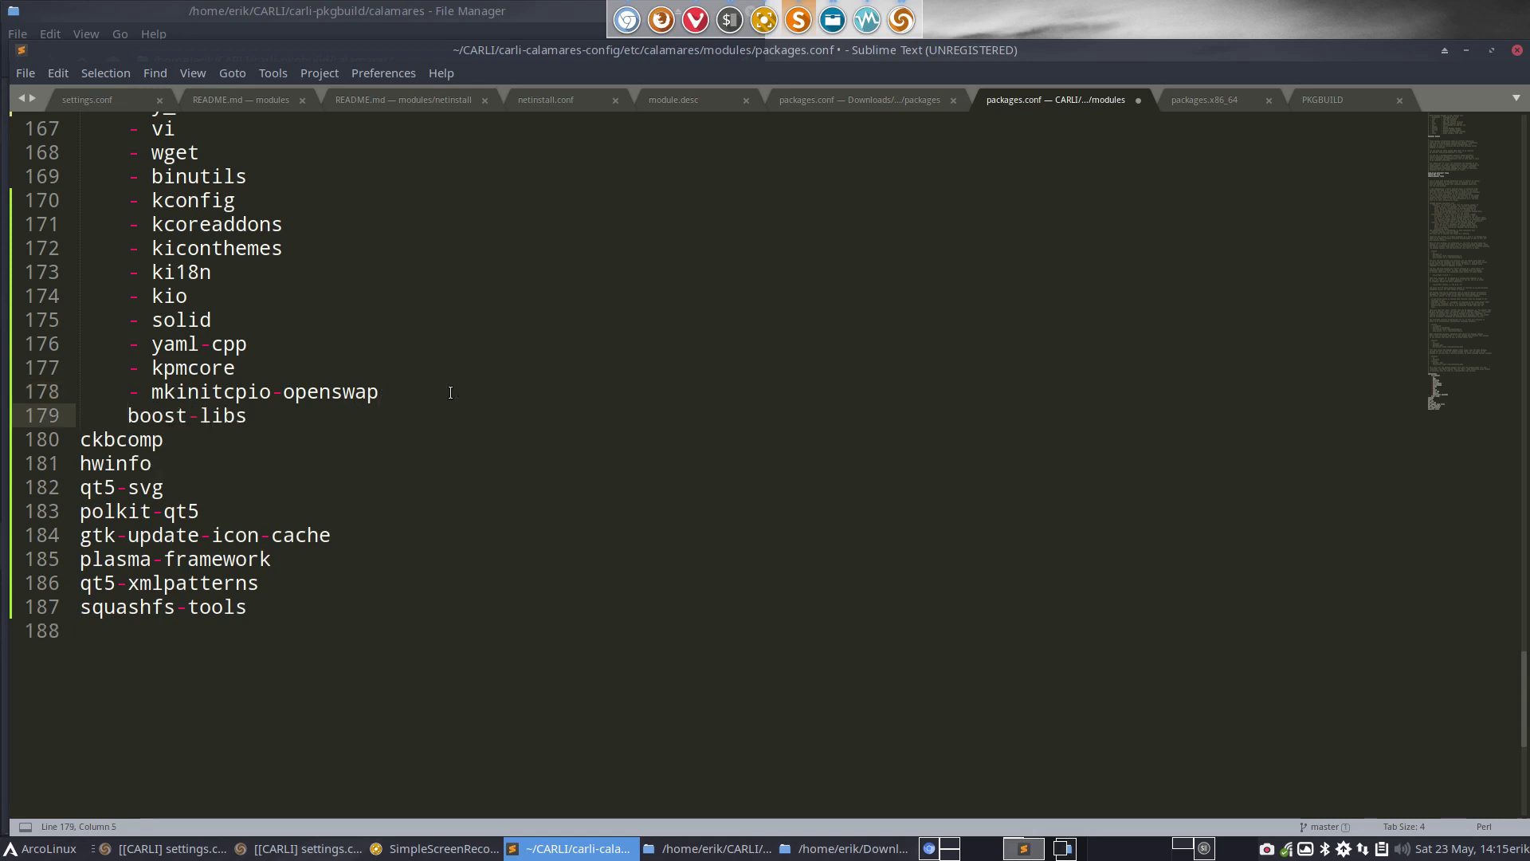
pyautogui.write('-')
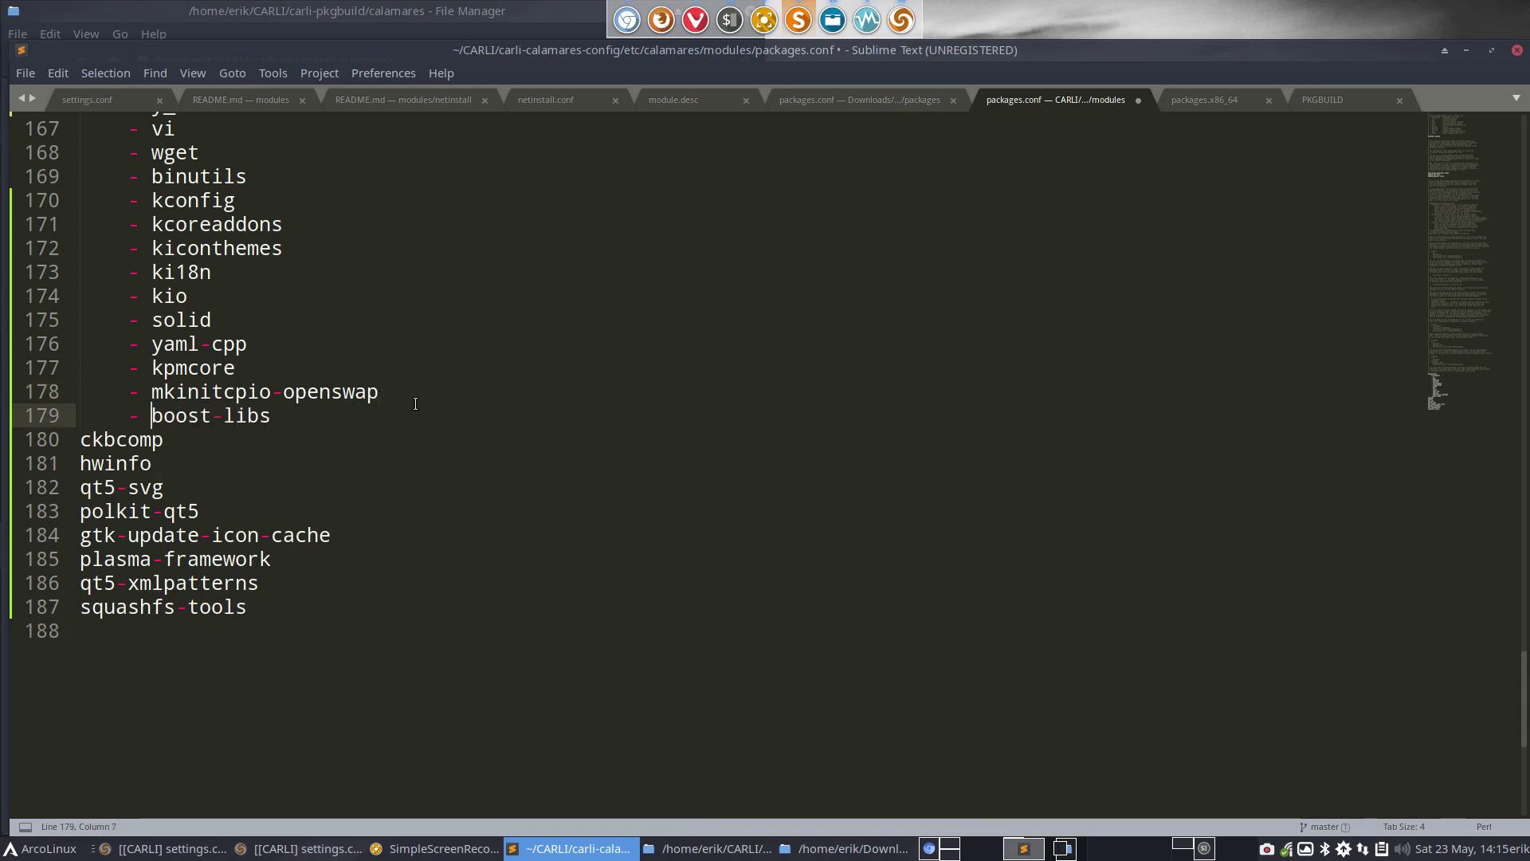
pyautogui.press('End')
pyautogui.press('Delete')
pyautogui.press('Return')
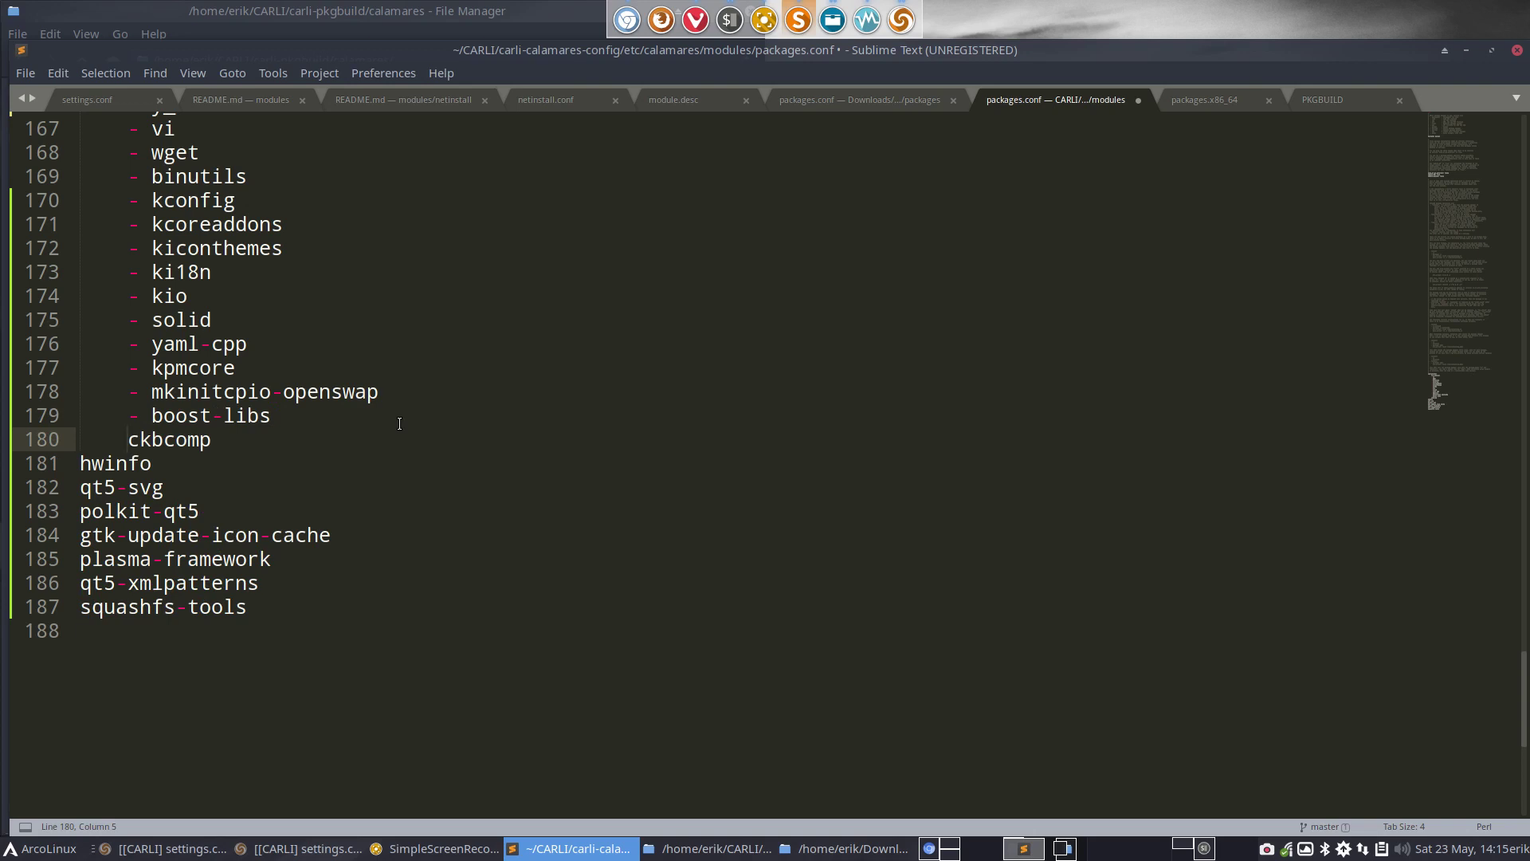
pyautogui.write('-')
# Make hwinfo an indented "- " entry below ckbcomp in the try_remove list
pyautogui.click(390, 431)
pyautogui.press('Delete')
pyautogui.press('Return')
pyautogui.write('-')
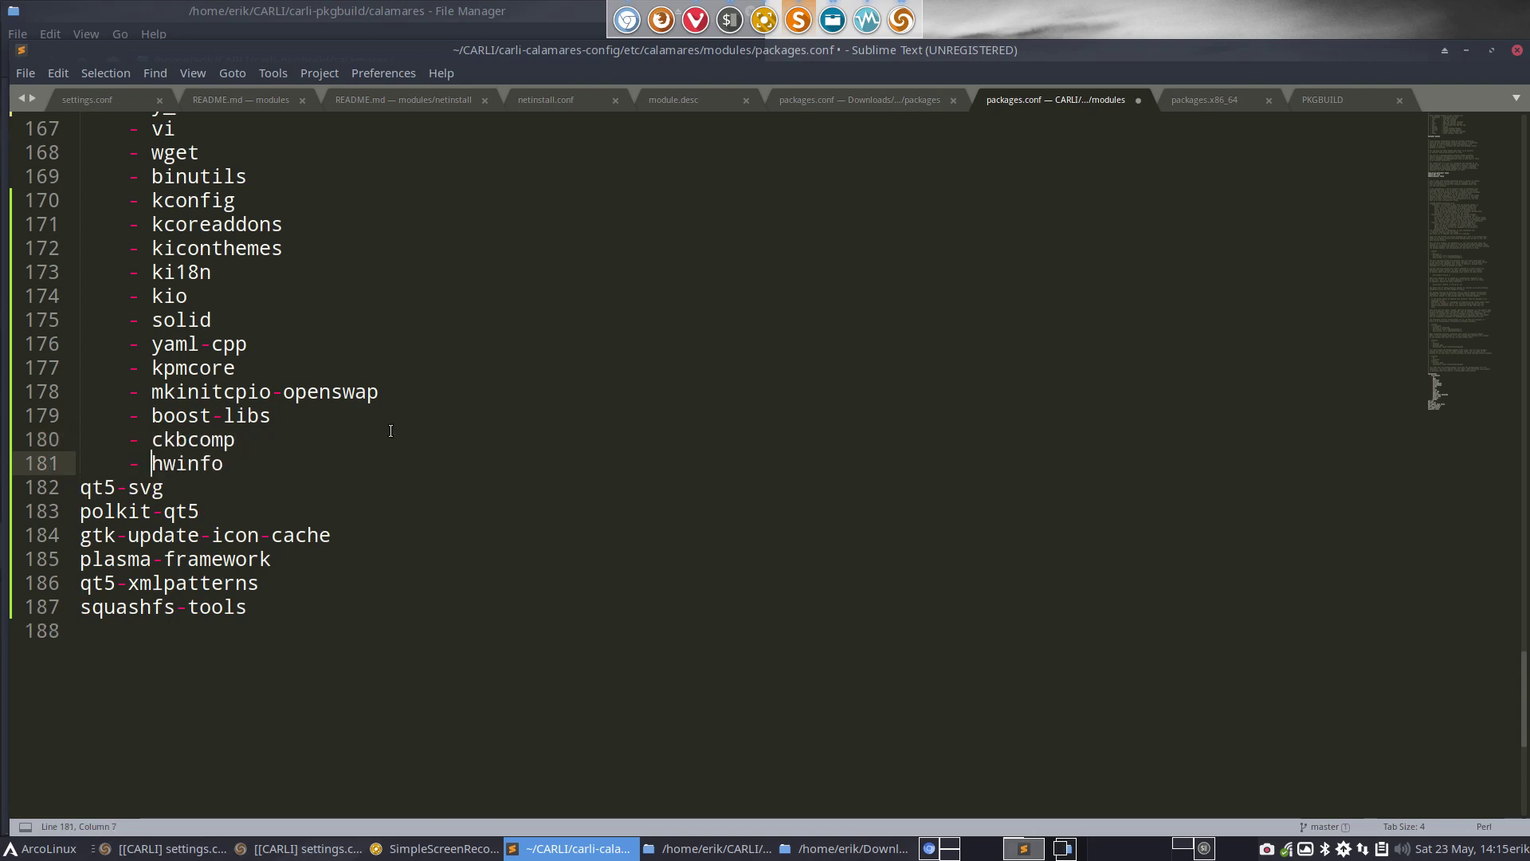
# Turn qt5-svg and polkit-qt5 into indented "- " entries below hwinfo in the try_remove list
pyautogui.click(307, 480)
pyautogui.click(302, 468)
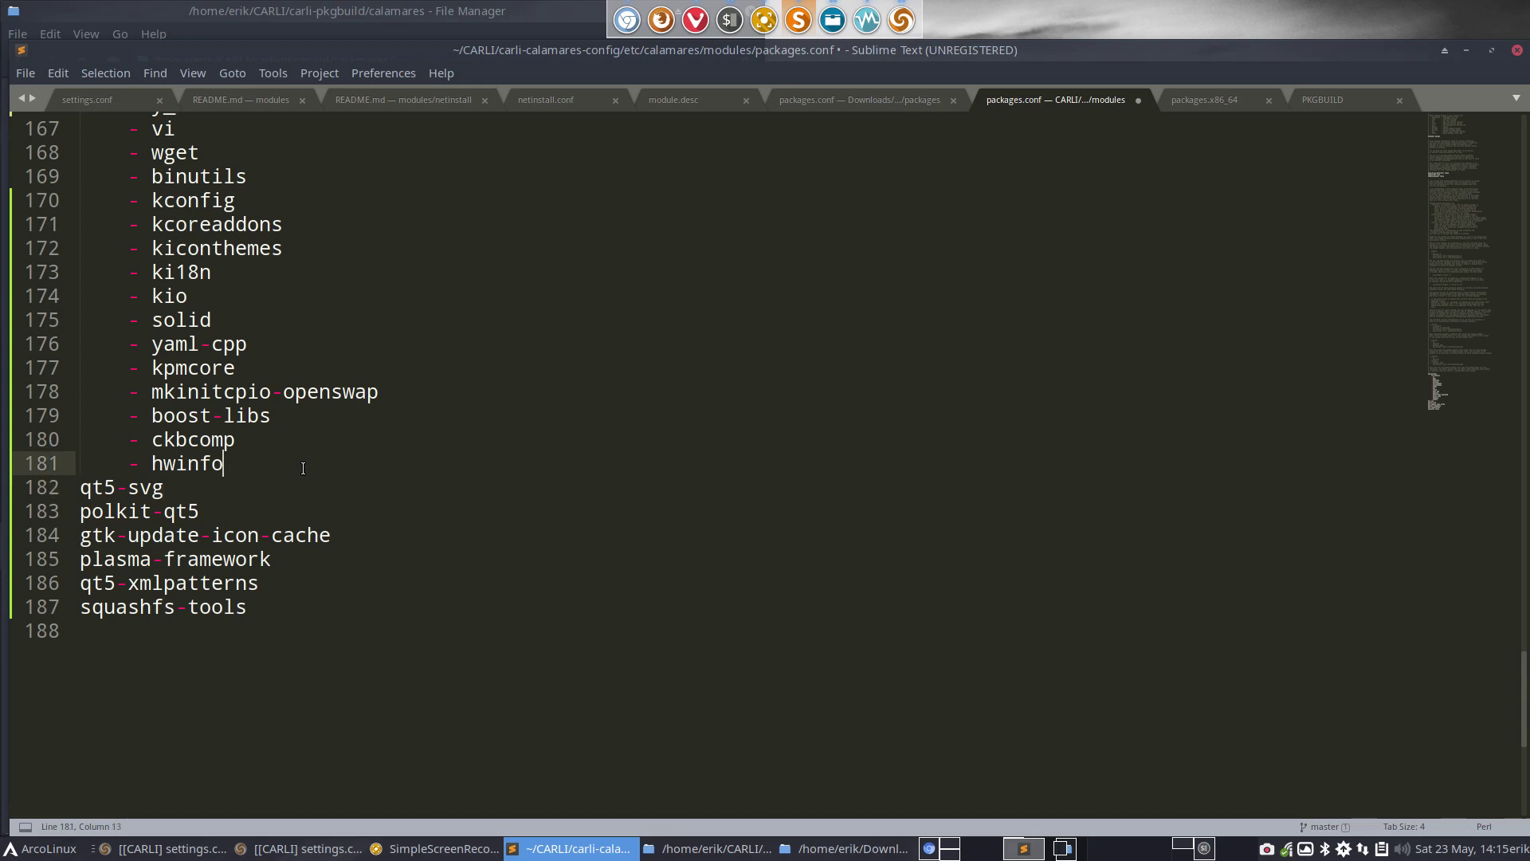
pyautogui.press('Delete')
pyautogui.press('Return')
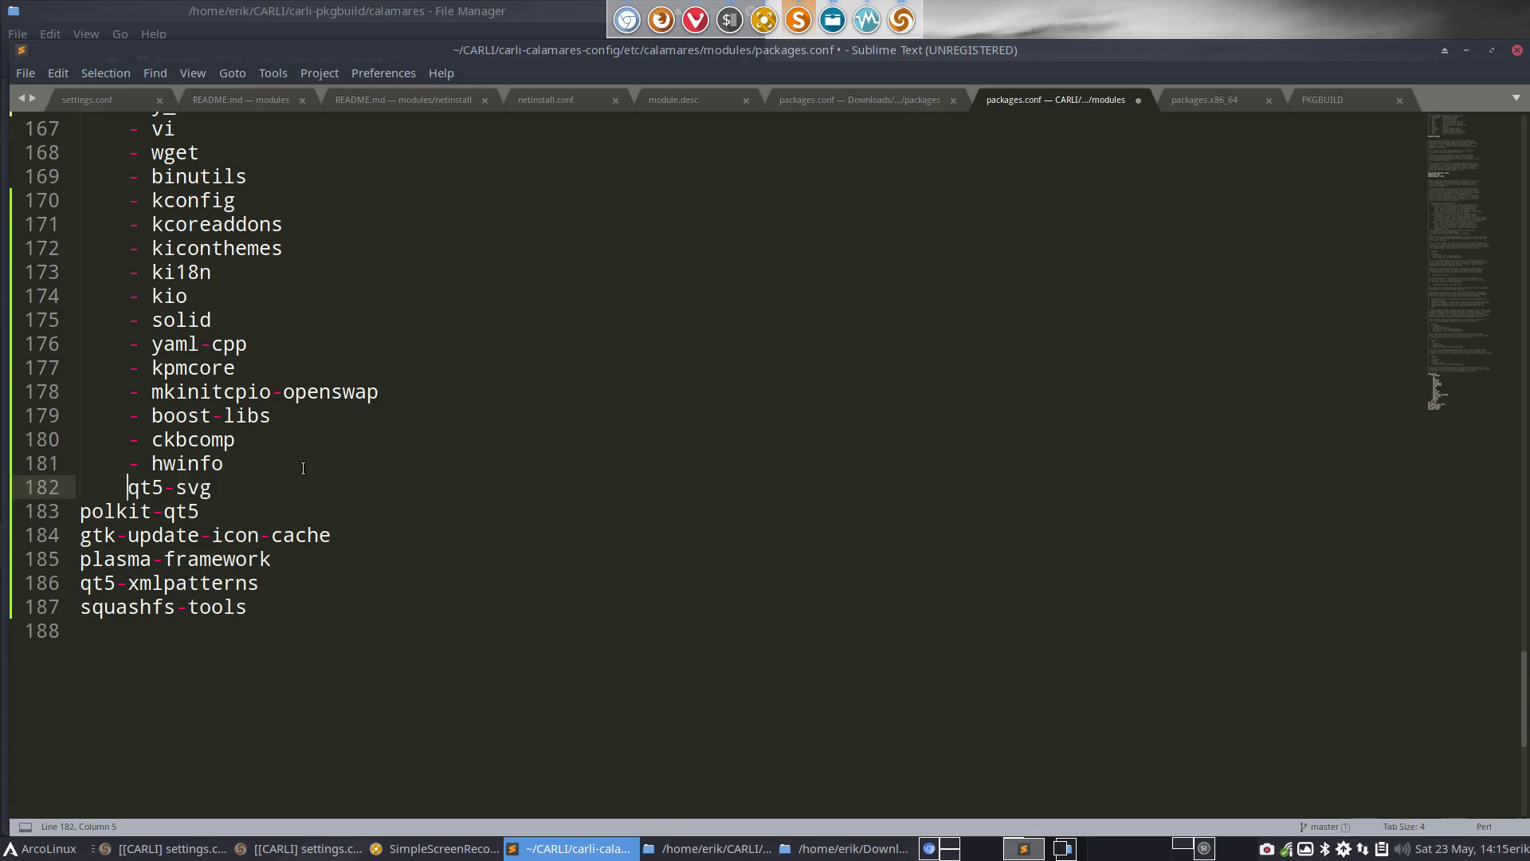
pyautogui.write('-')
pyautogui.click(297, 476)
pyautogui.press('Return')
pyautogui.write('-')
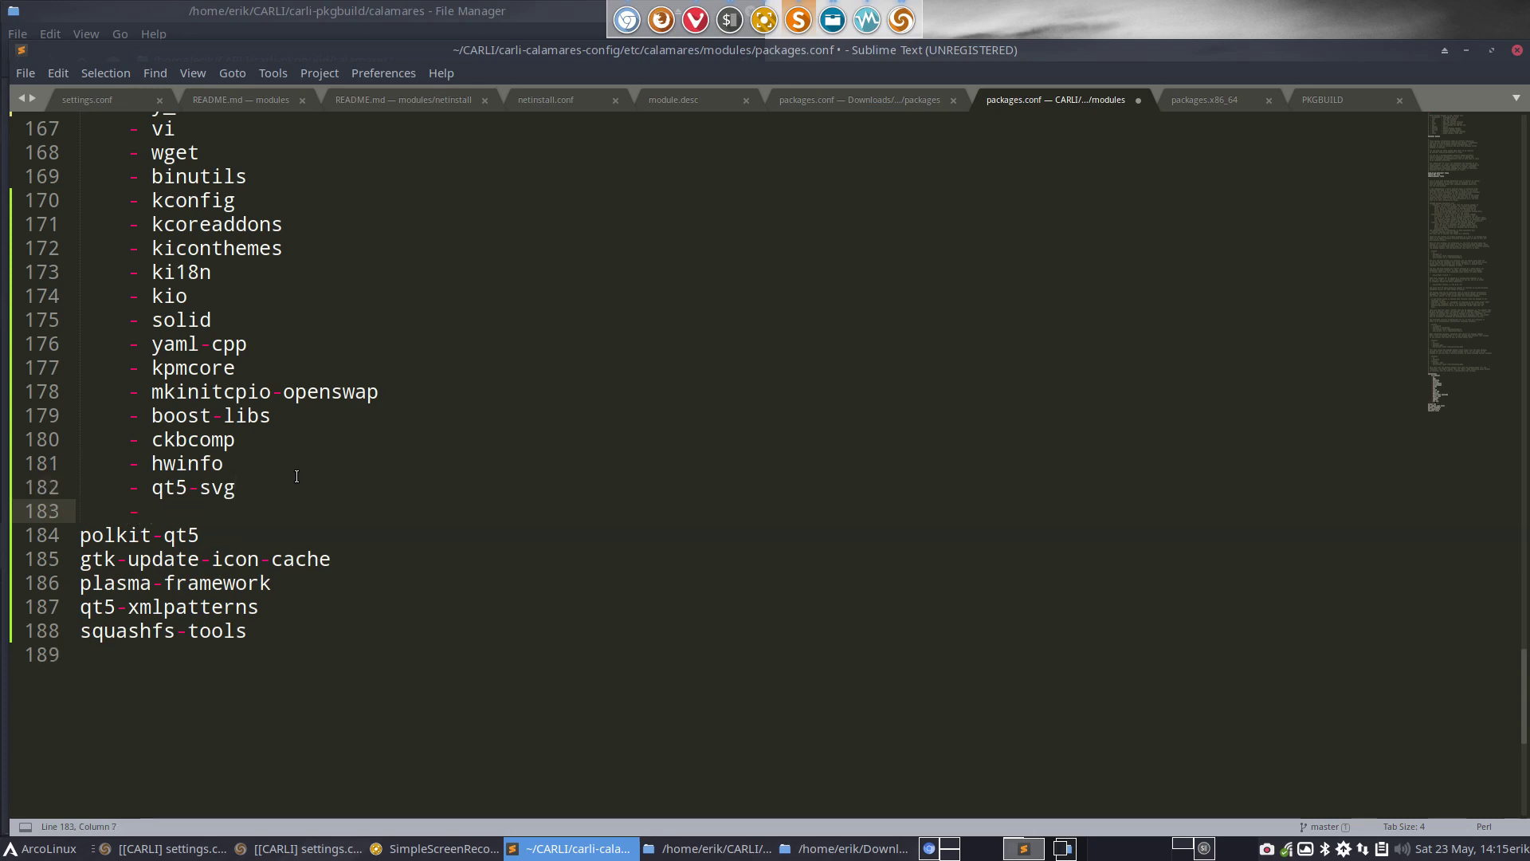
pyautogui.press('Delete')
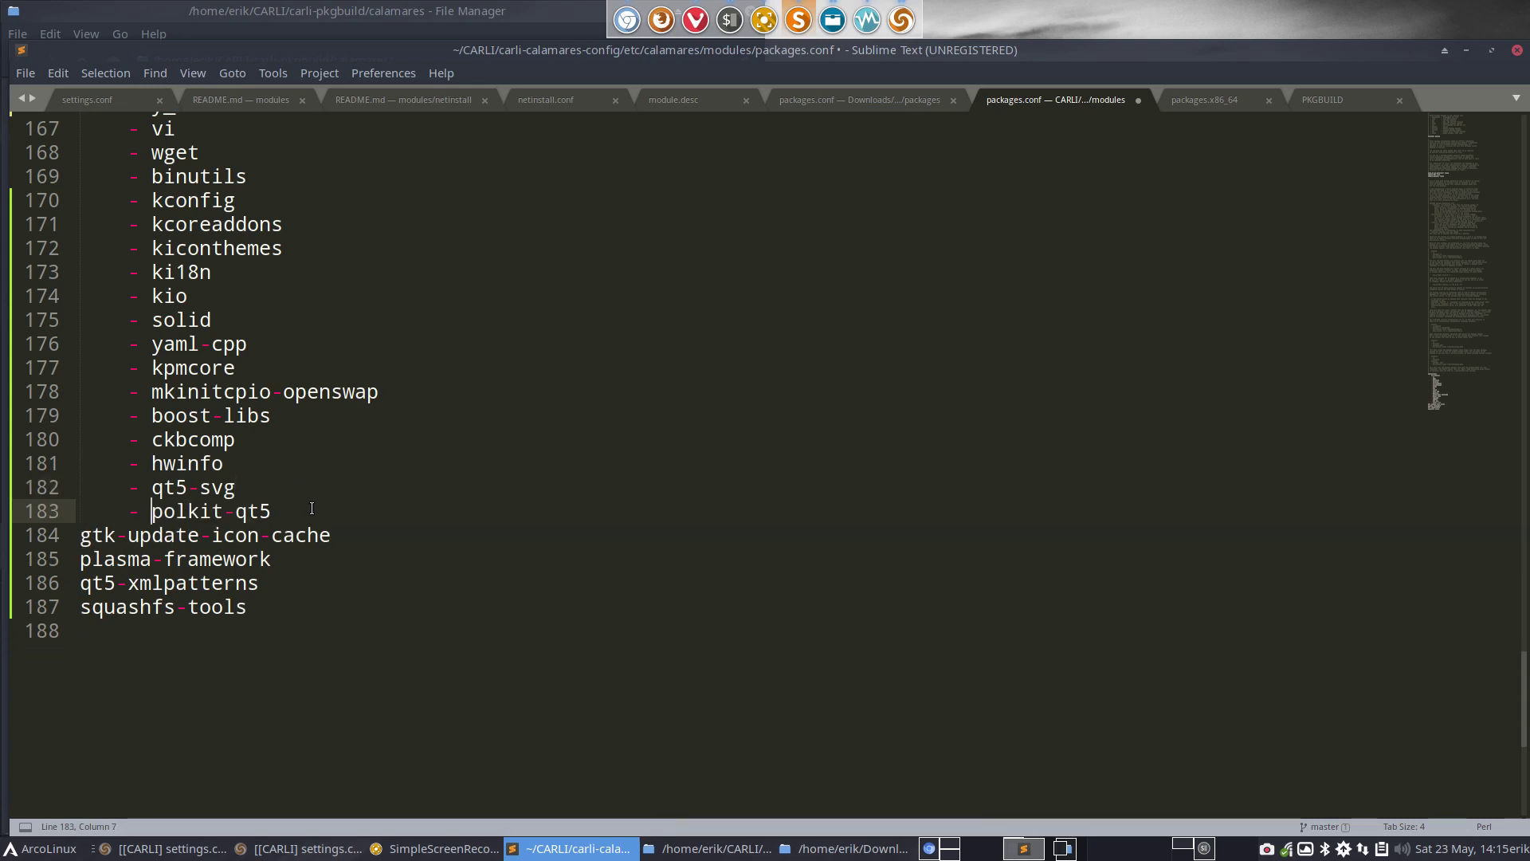
# Turn gtk-update-icon-cache and plasma-framework into indented "- " entries below polkit-qt5
pyautogui.click(311, 510)
pyautogui.press('Return')
pyautogui.press('Delete')
pyautogui.write('-')
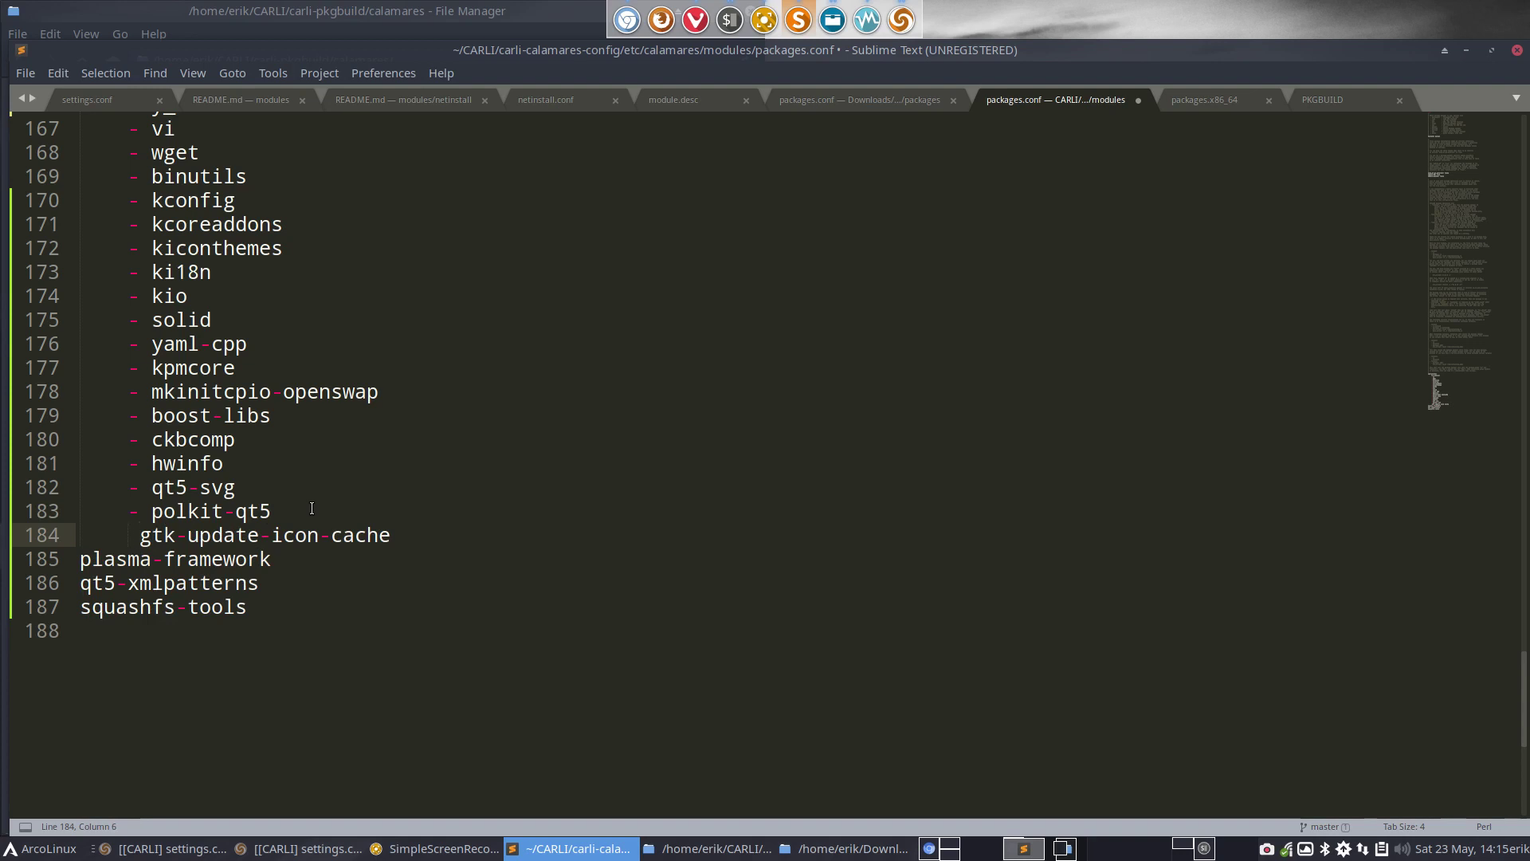
pyautogui.click(461, 537)
pyautogui.press('Return')
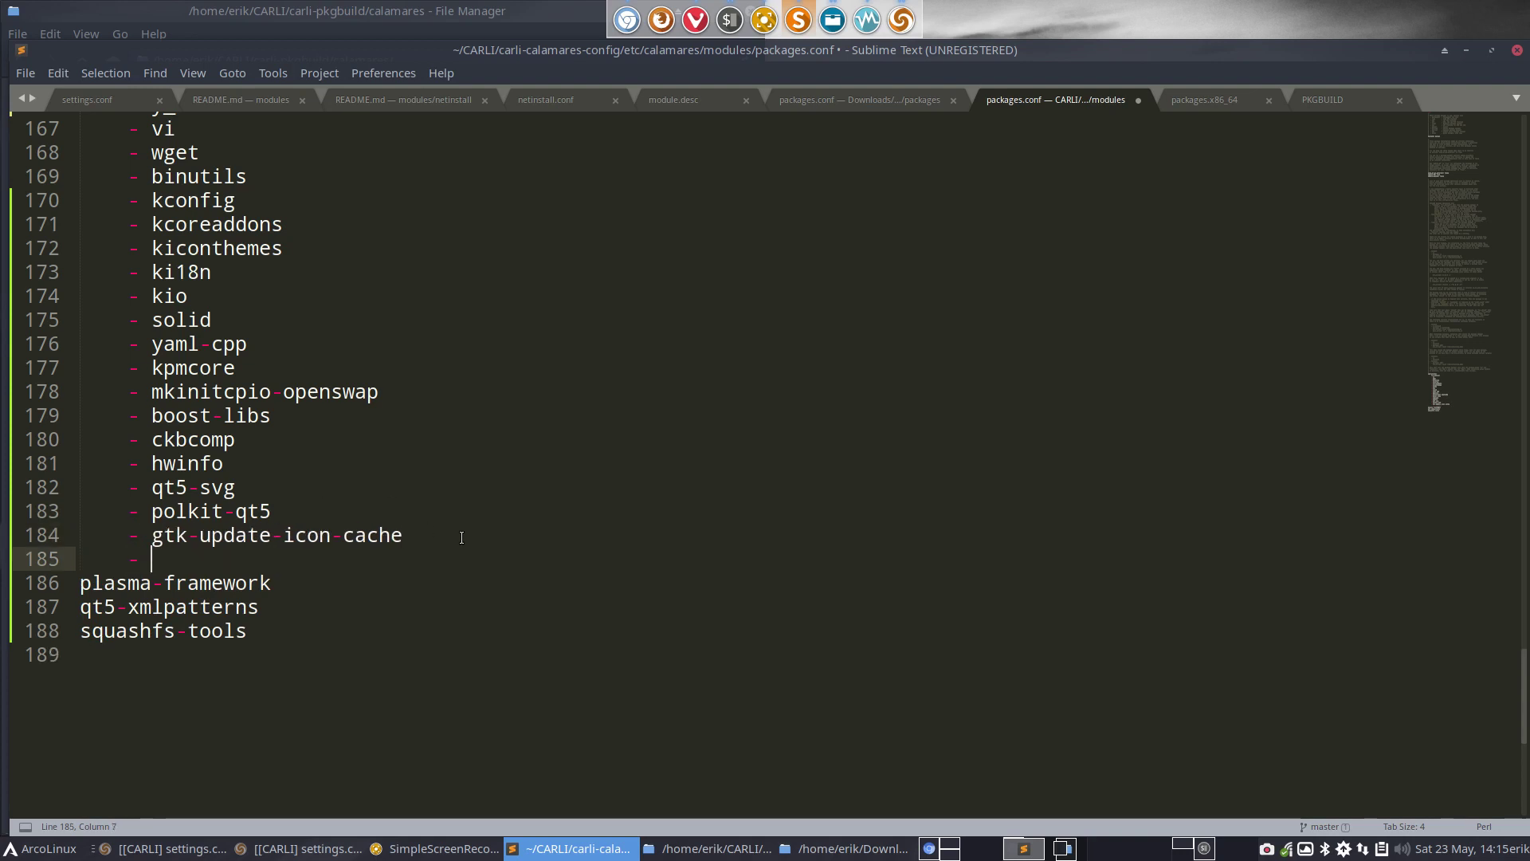
pyautogui.write('-')
pyautogui.press('Delete')
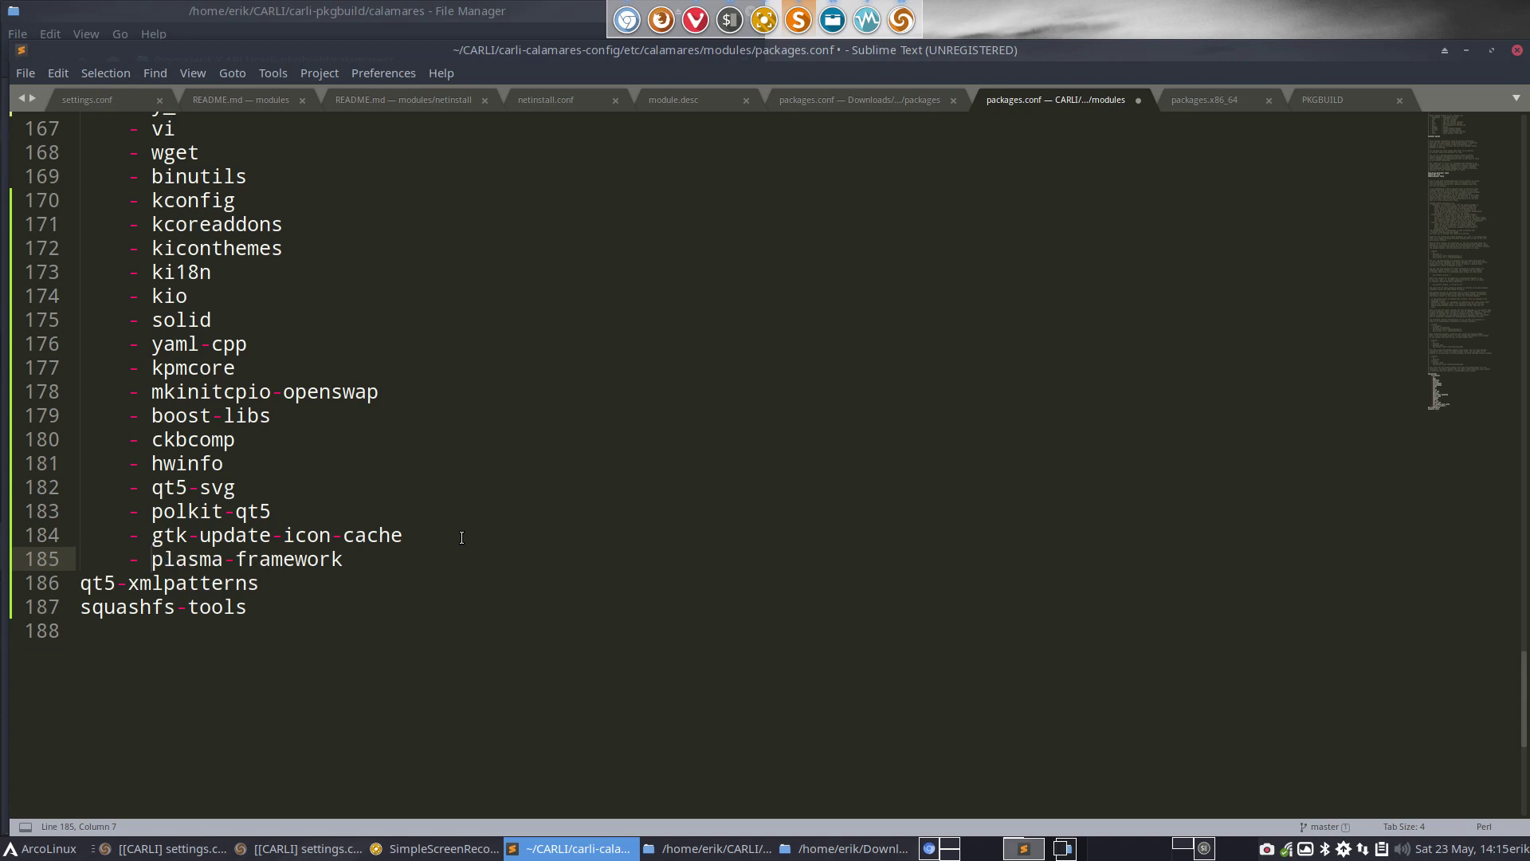
# Turn qt5-xmlpatterns and squashfs-tools into indented "- " entries below plasma-framework
pyautogui.click(422, 562)
pyautogui.press('Return')
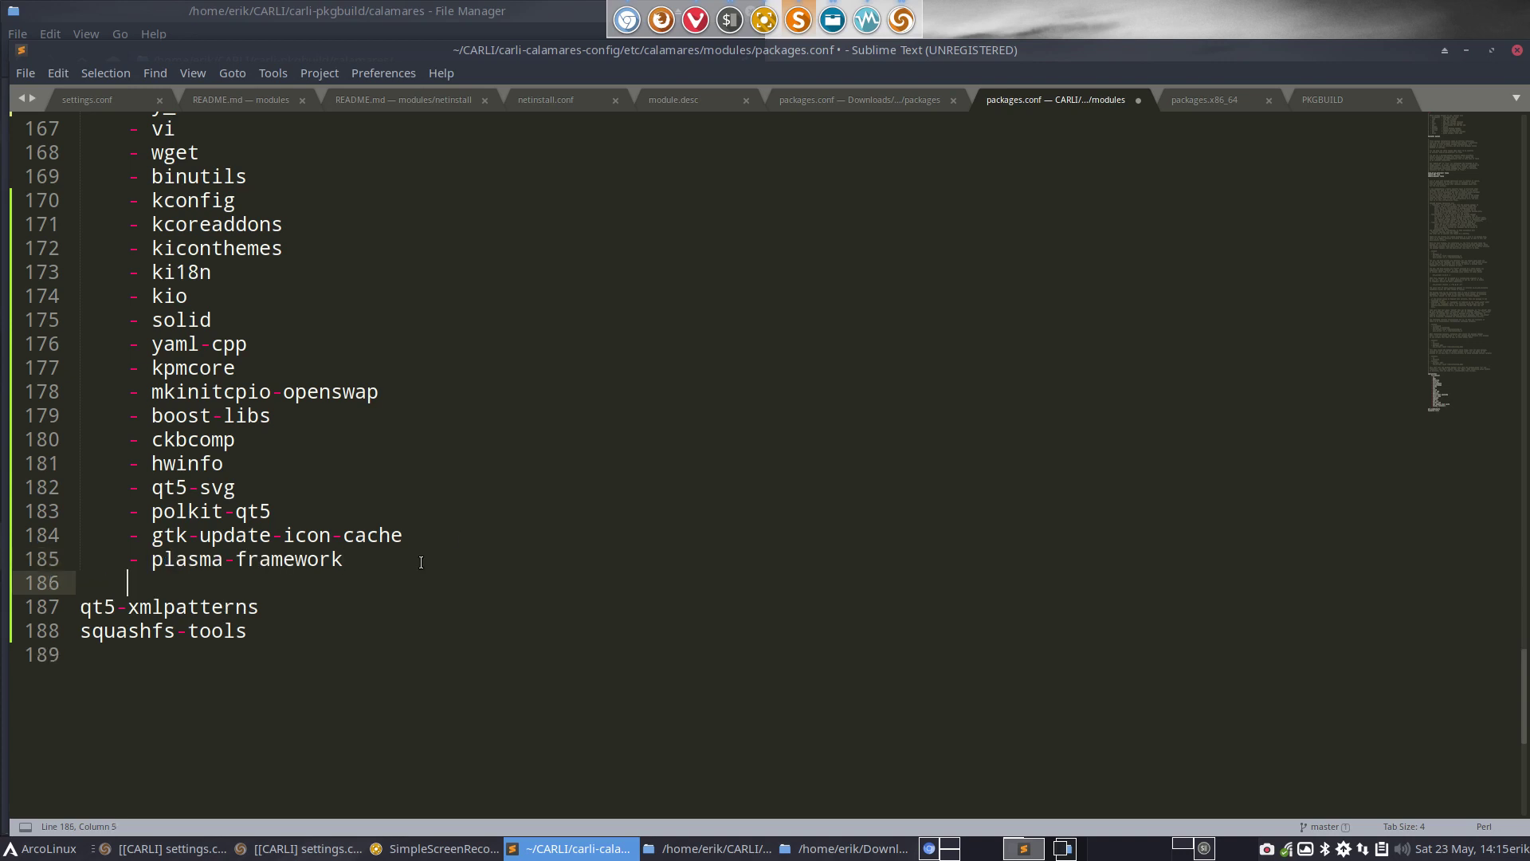
pyautogui.press('Delete')
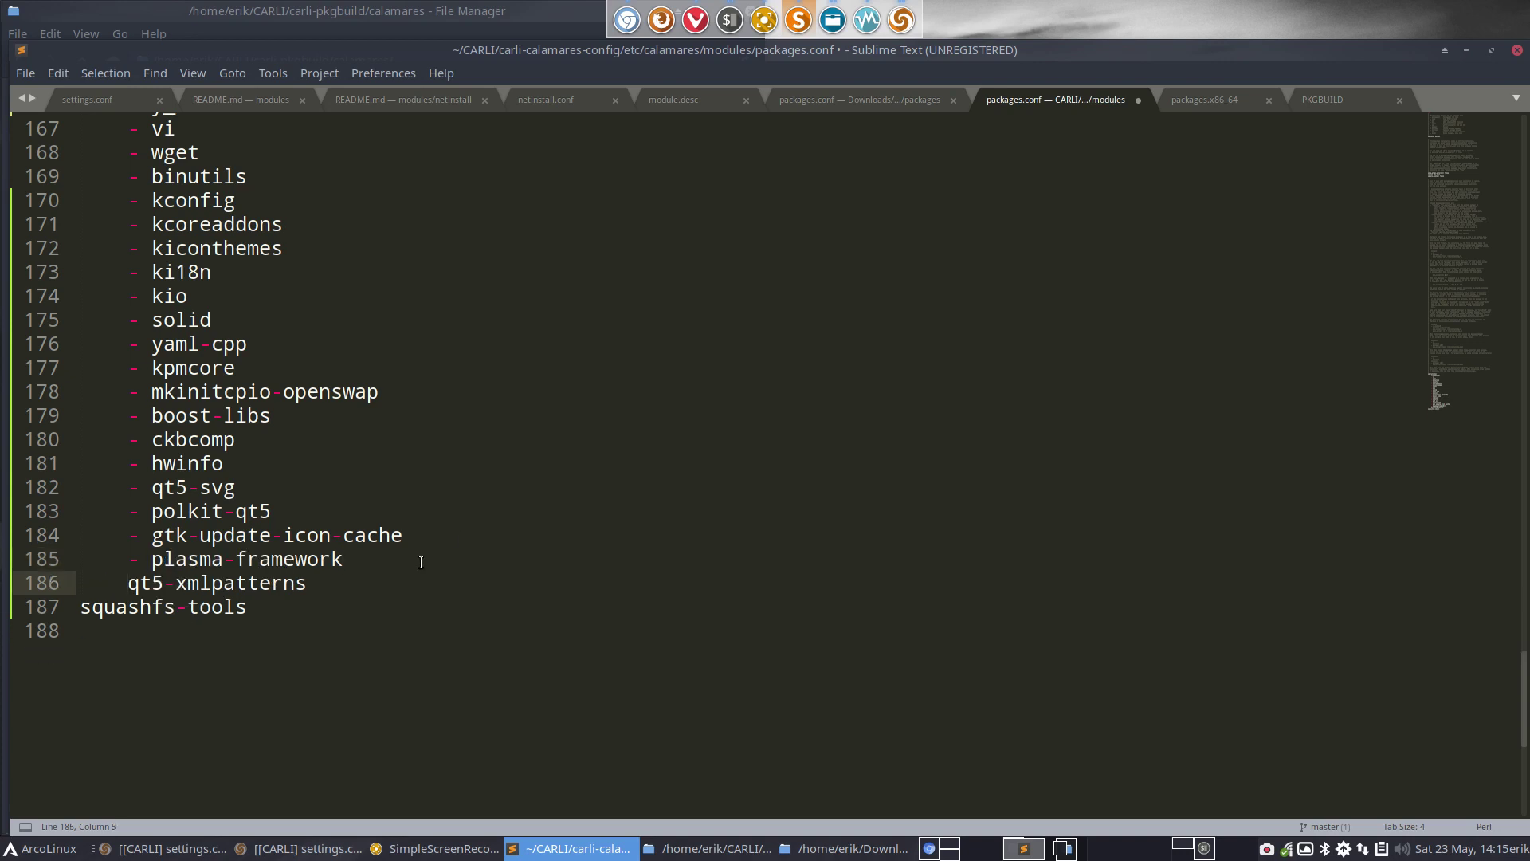
pyautogui.write('-')
pyautogui.click(413, 584)
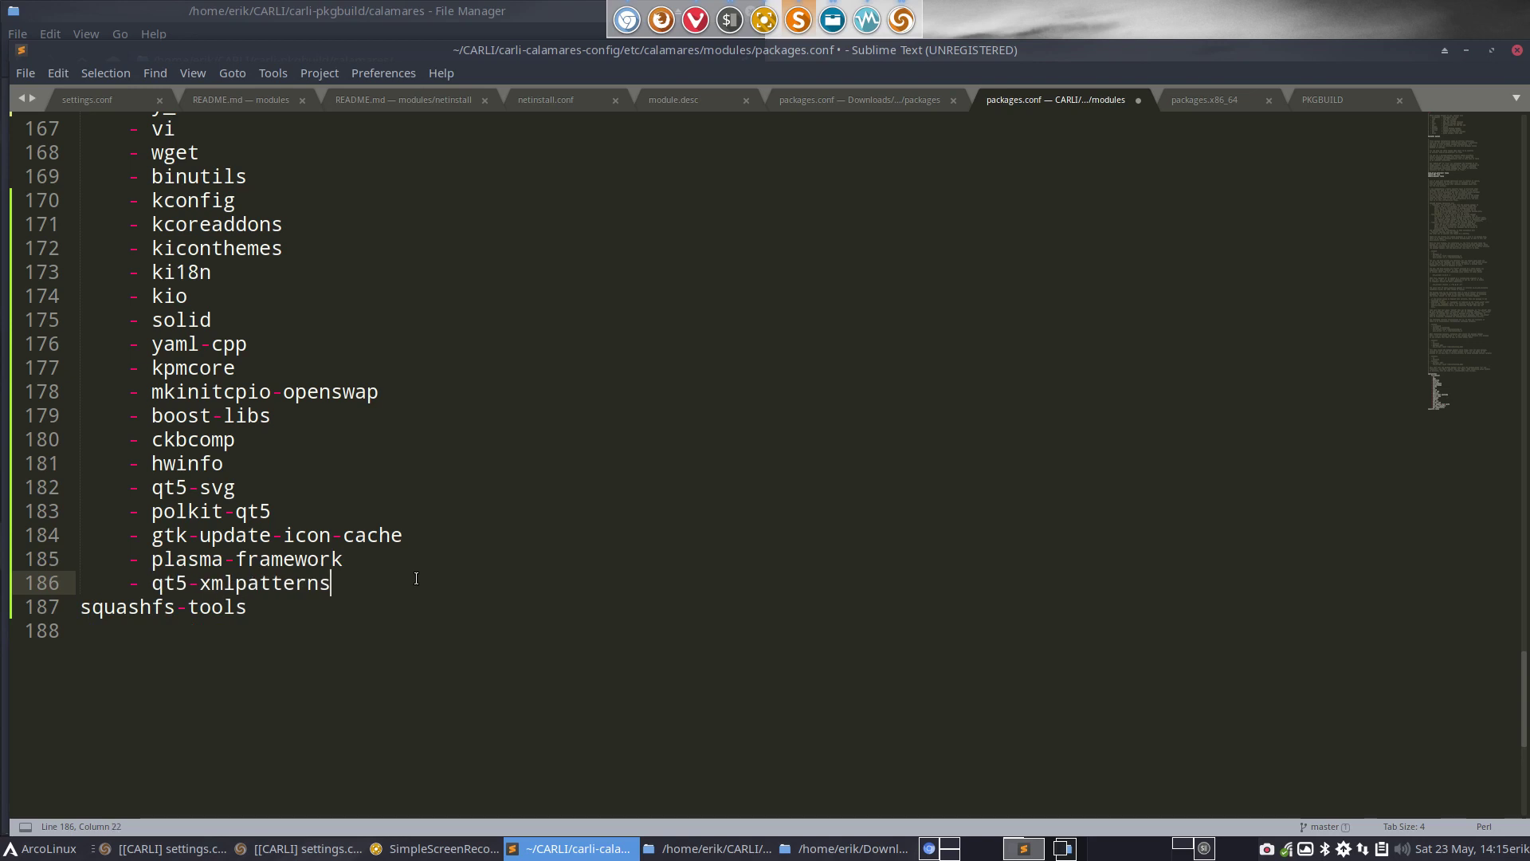
pyautogui.press('Delete')
pyautogui.press('Return')
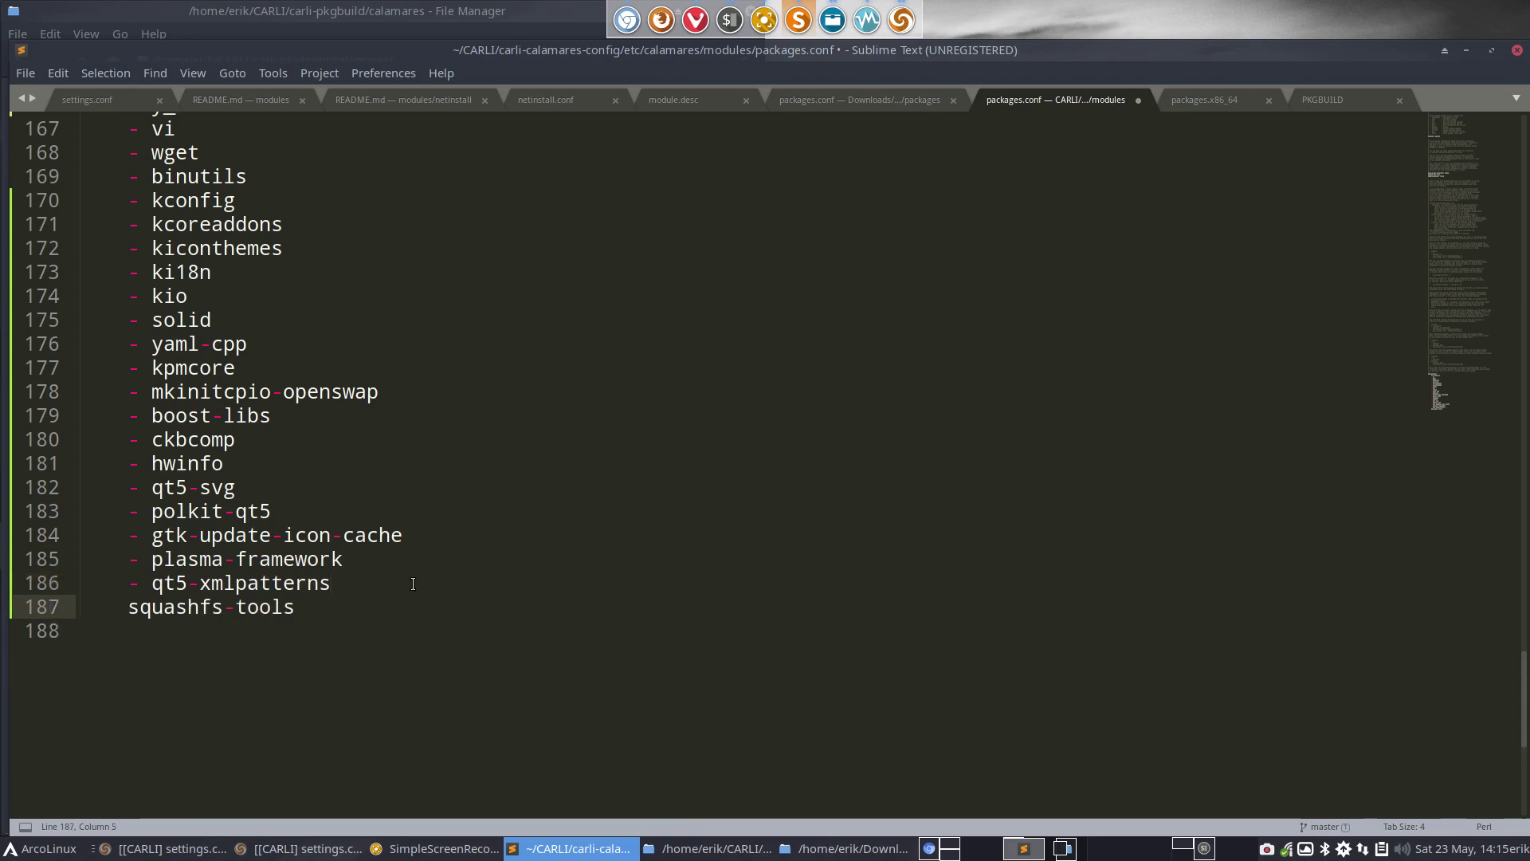
pyautogui.write('-')
# Check the indentation of the whole try_remove list and save packages.conf
pyautogui.scroll(5, 308, 308)
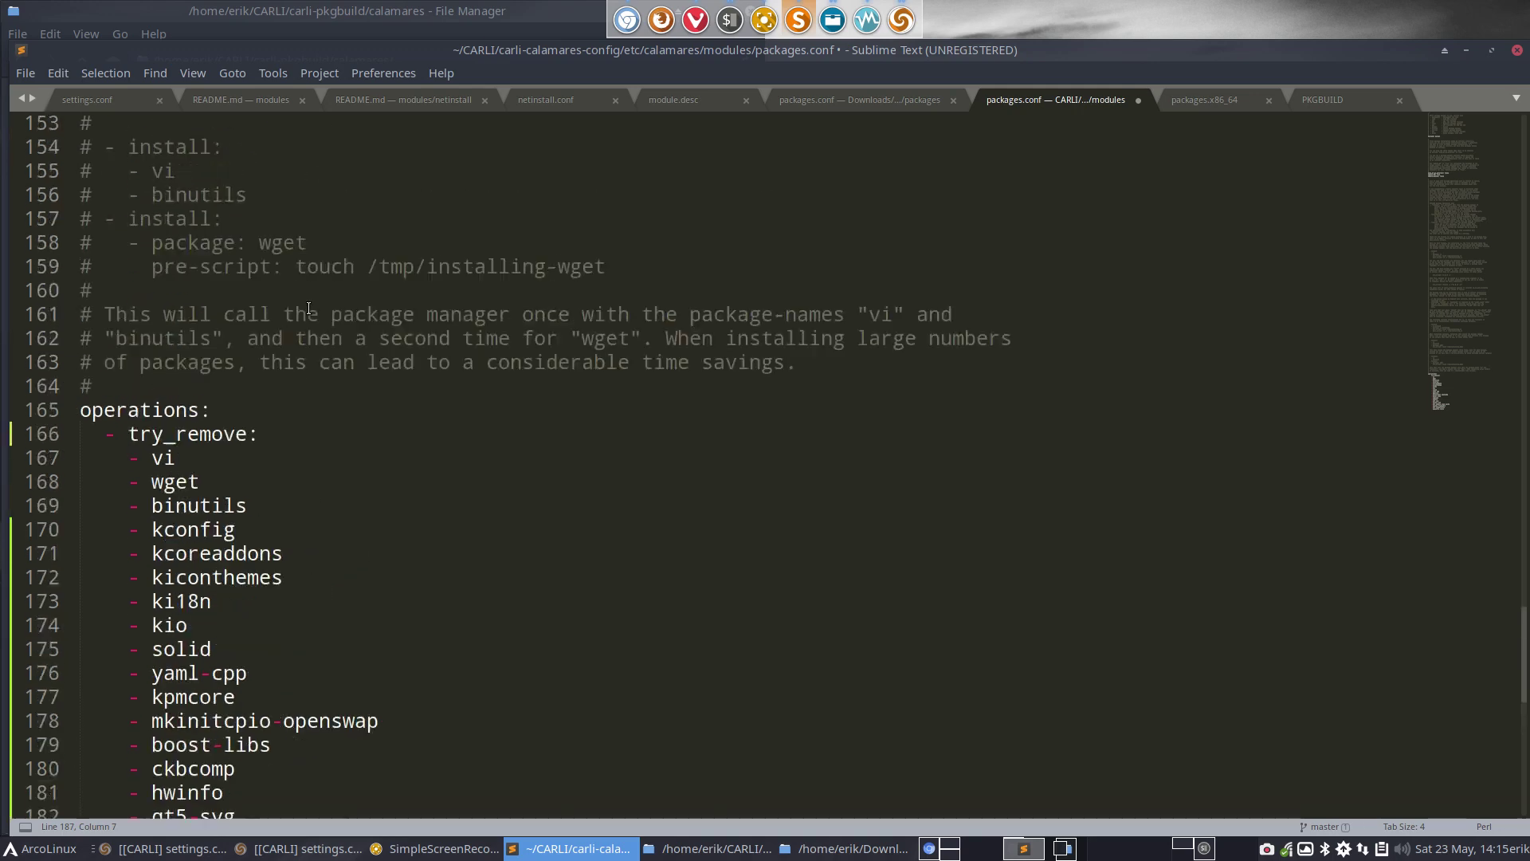
pyautogui.scroll(-3, 308, 308)
pyautogui.scroll(-1, 308, 308)
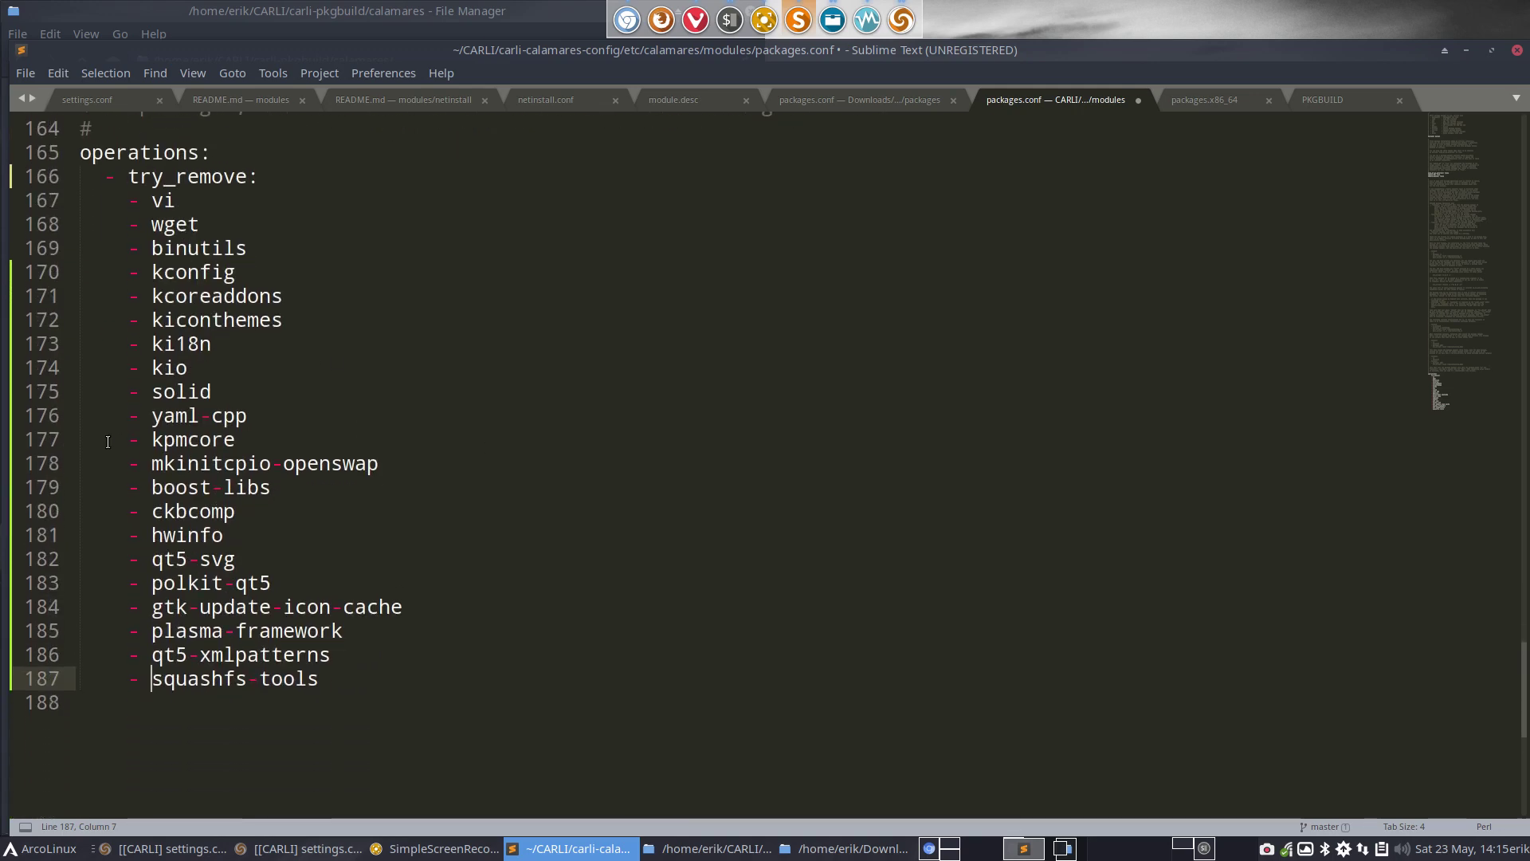
pyautogui.hotkey('ctrl', 's')
# Review the backend setting, the supported package managers, and the internet and update settings in packages.conf
pyautogui.scroll(20, 334, 456)
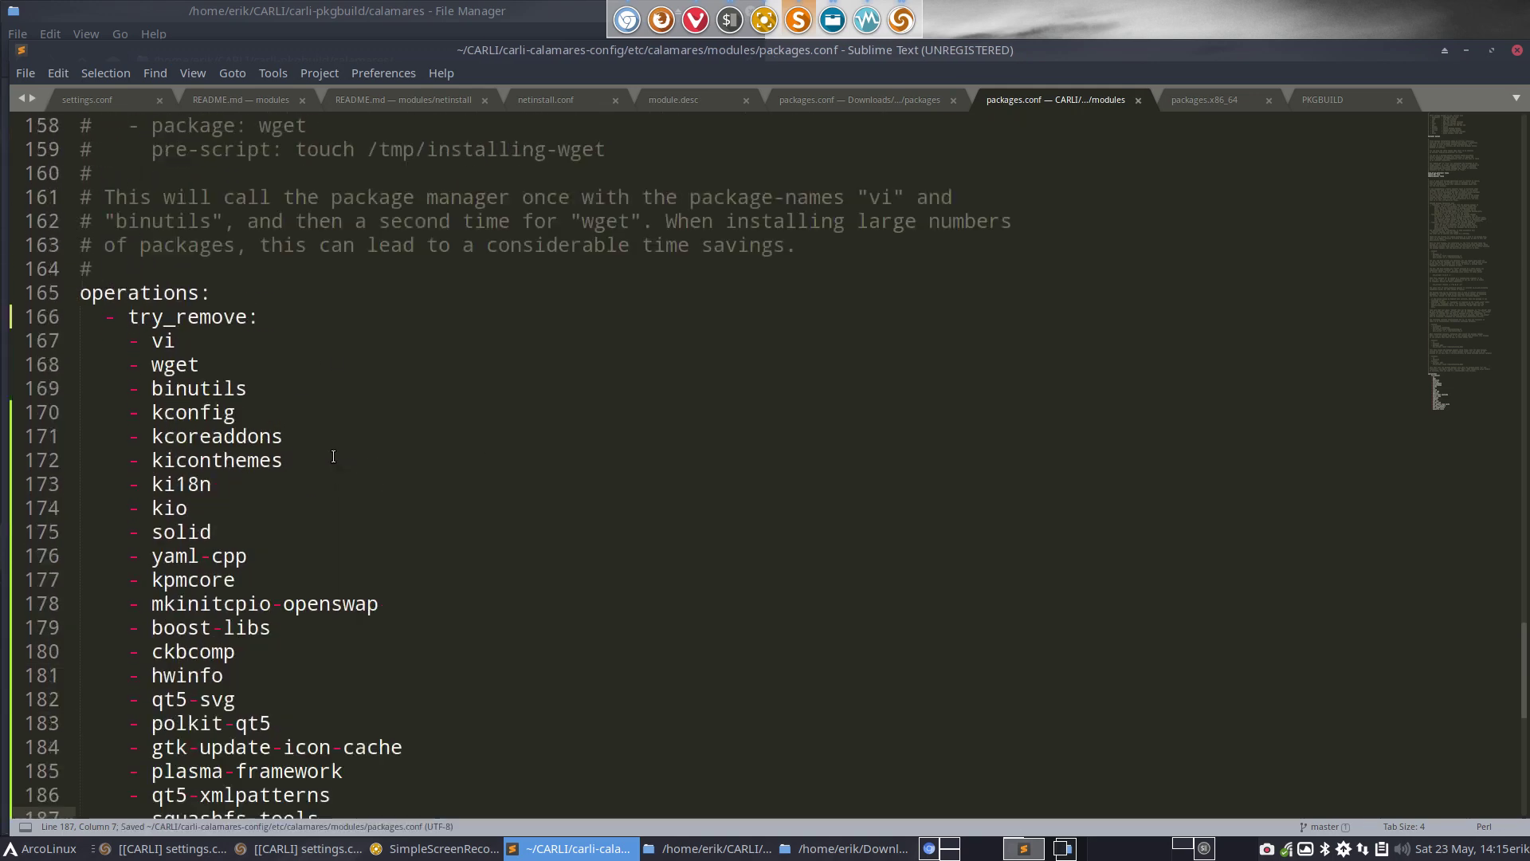
pyautogui.scroll(15, 334, 456)
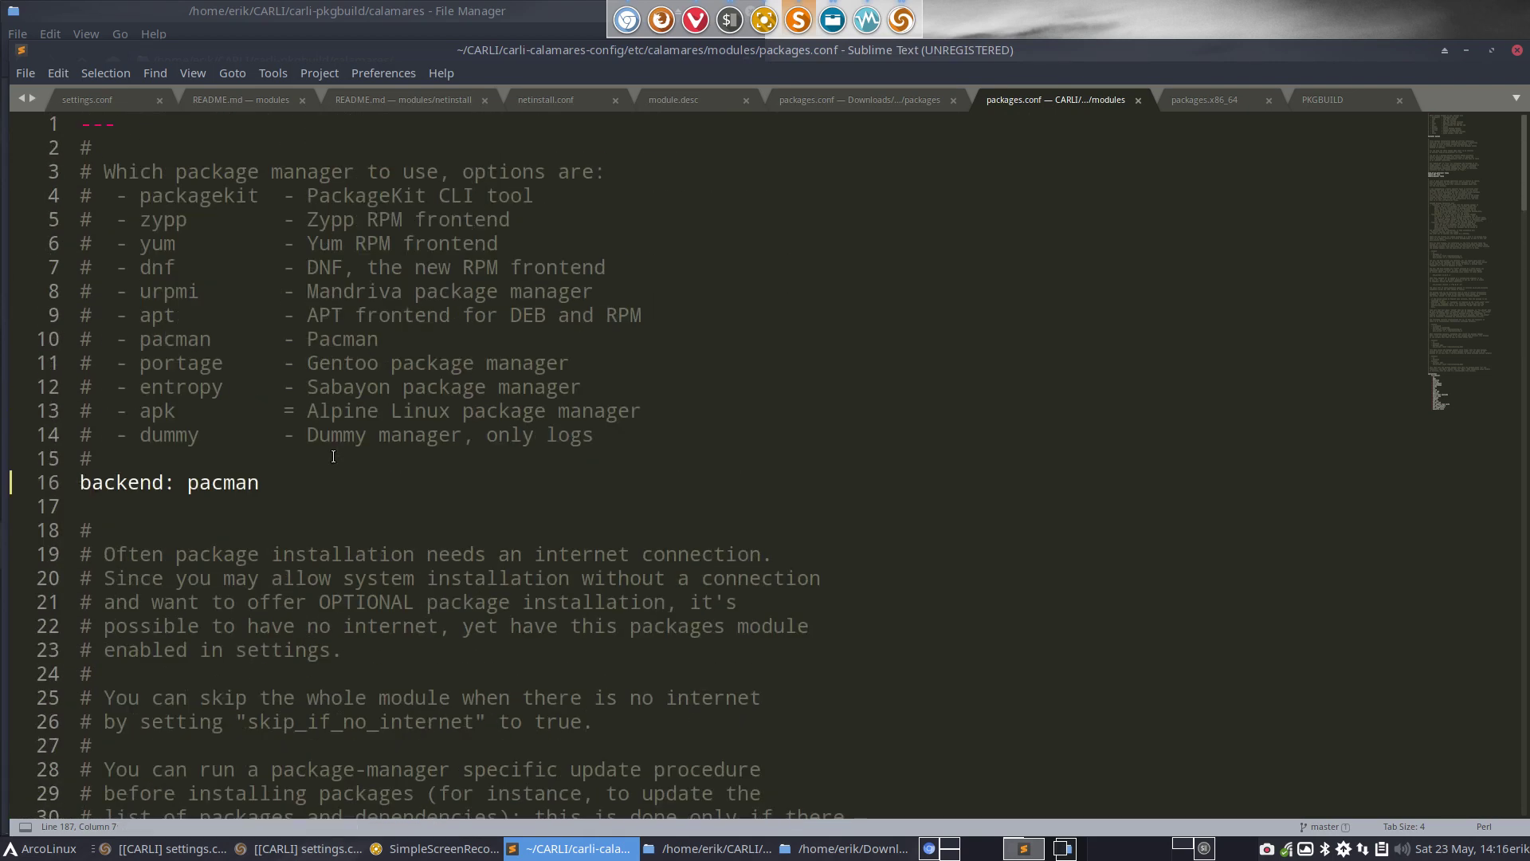
pyautogui.click(83, 484)
pyautogui.moveTo(83, 484); pyautogui.dragTo(274, 476)
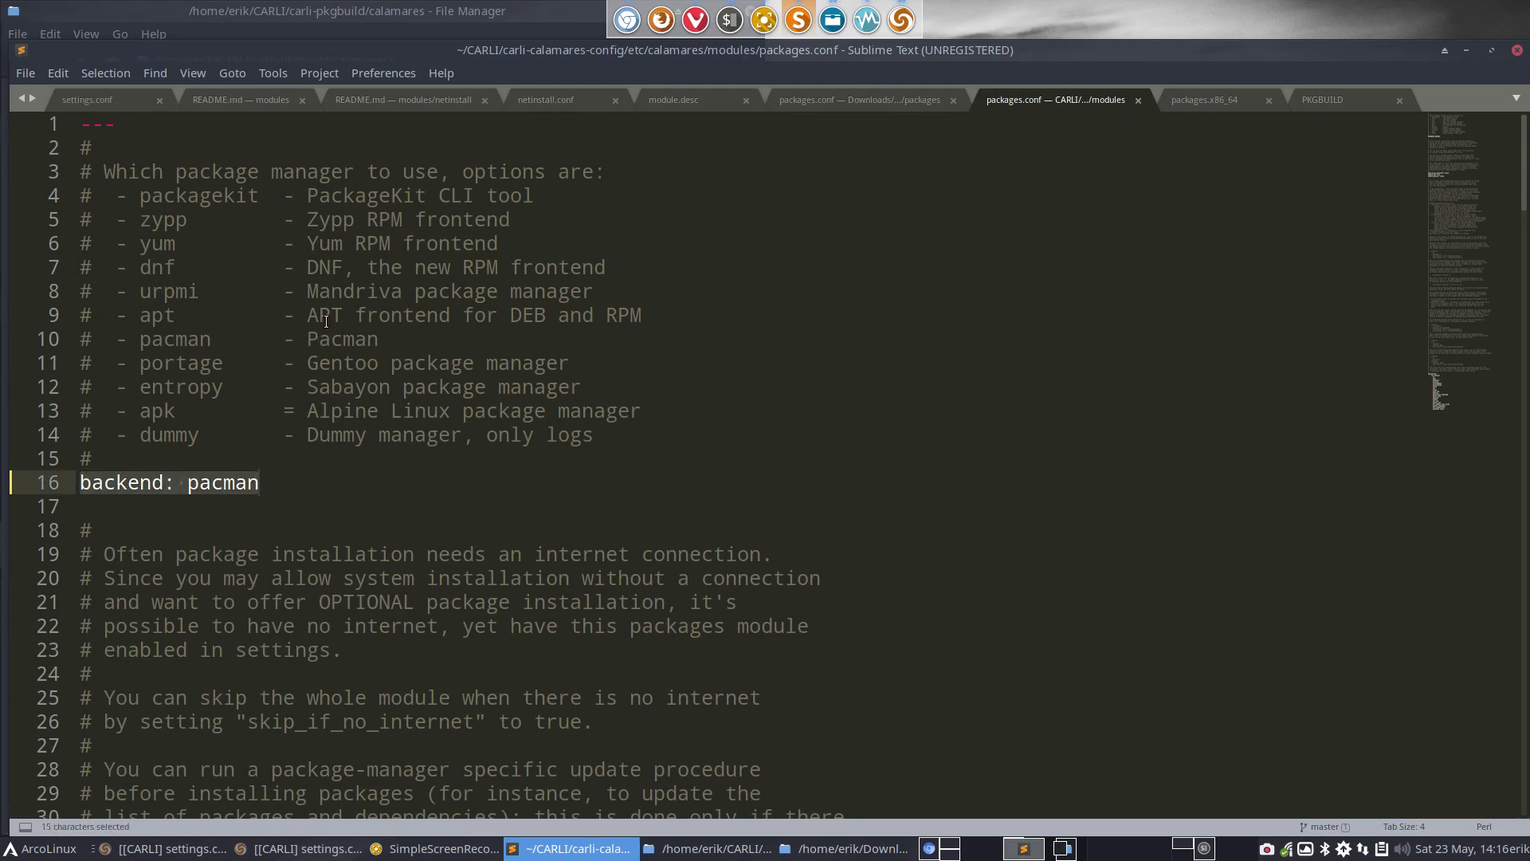
pyautogui.doubleClick(343, 339)
pyautogui.doubleClick(213, 364)
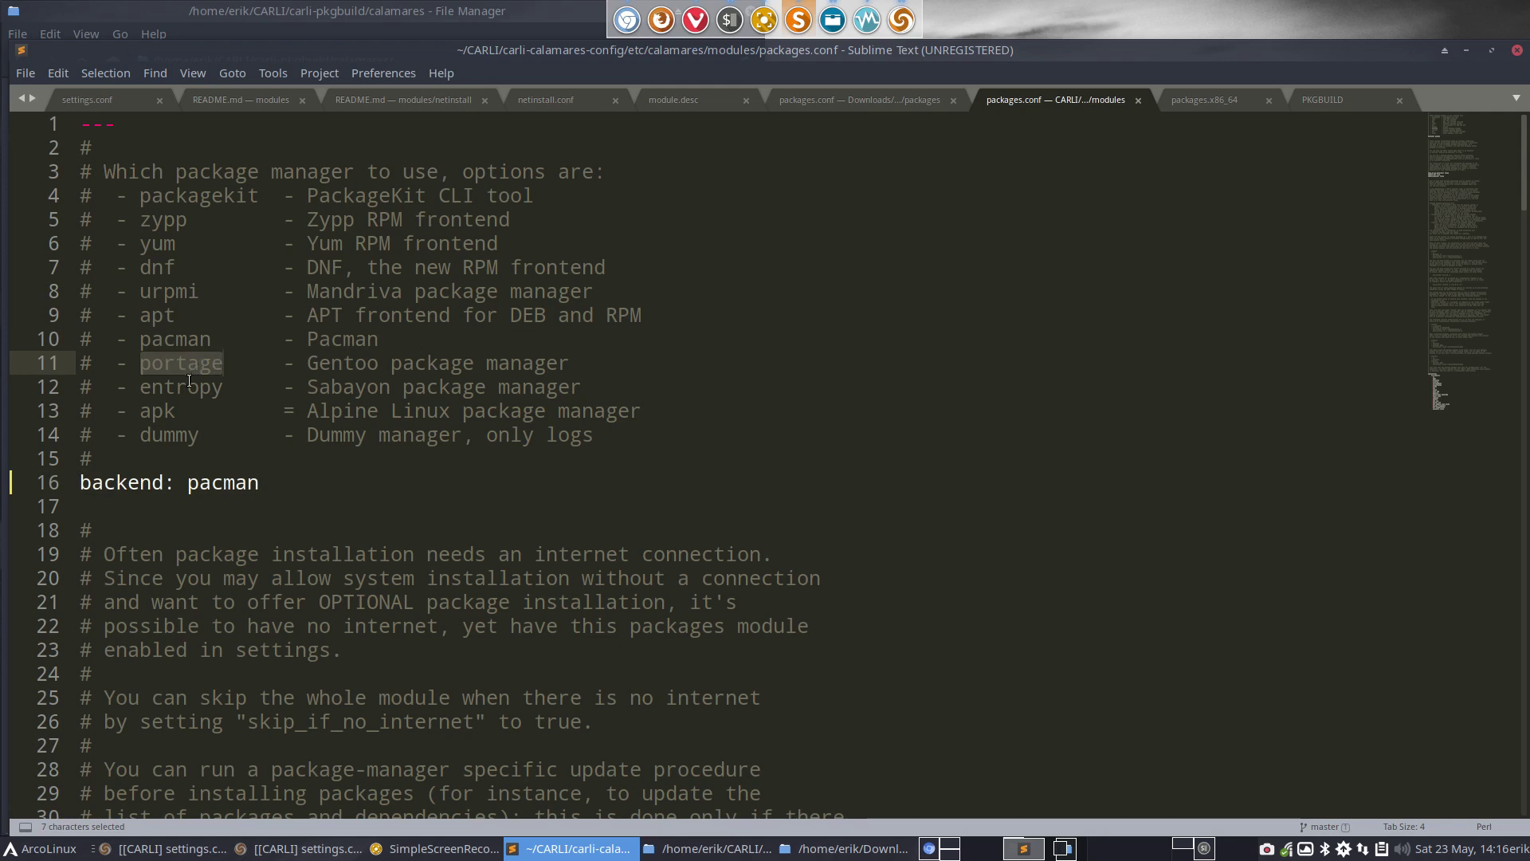
pyautogui.doubleClick(190, 386)
pyautogui.click(166, 412)
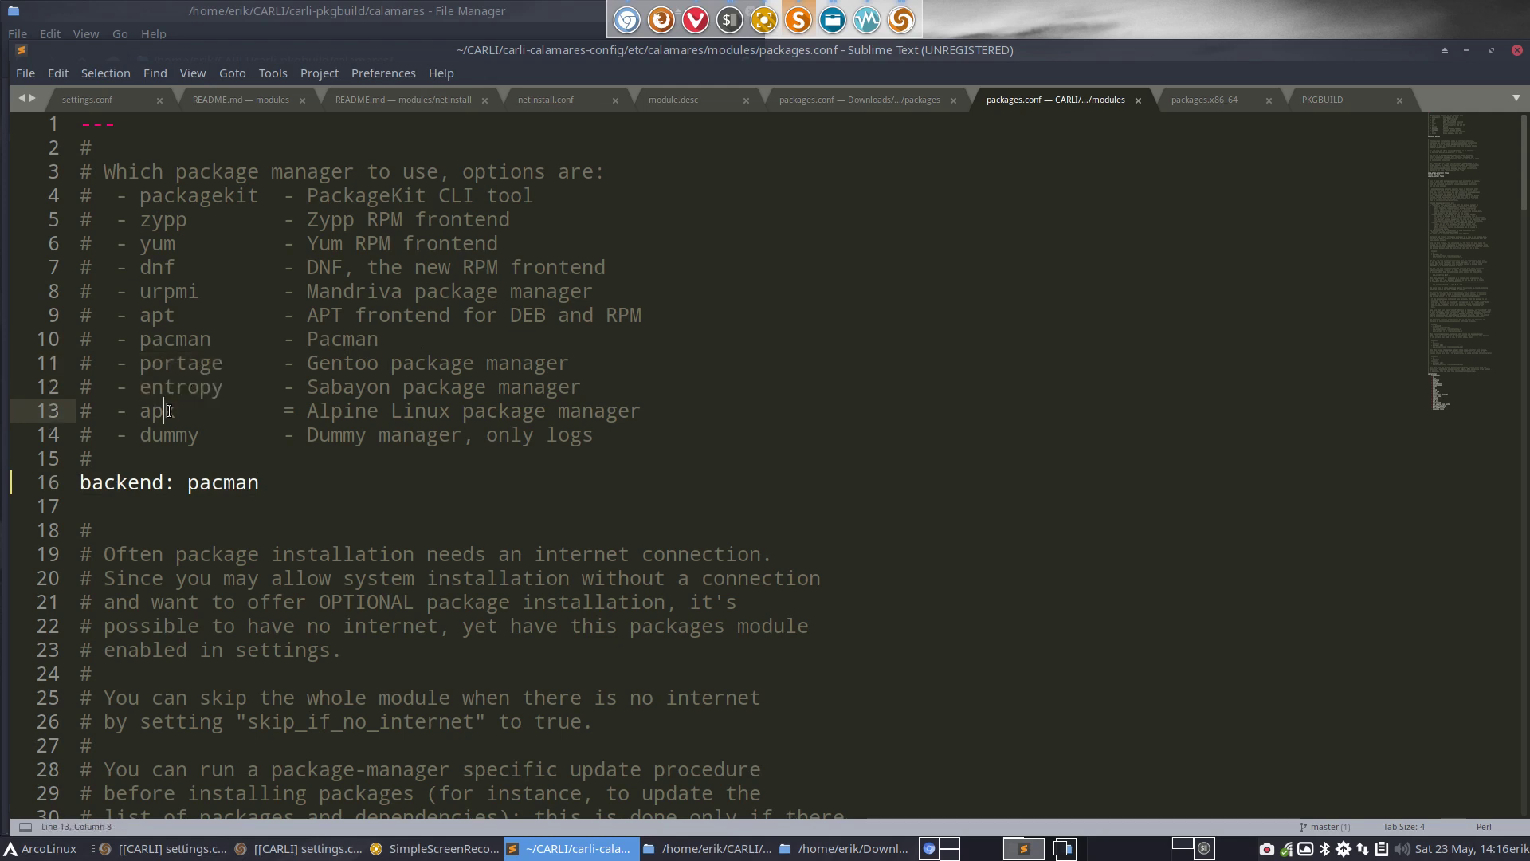
pyautogui.click(163, 315)
pyautogui.doubleClick(163, 314)
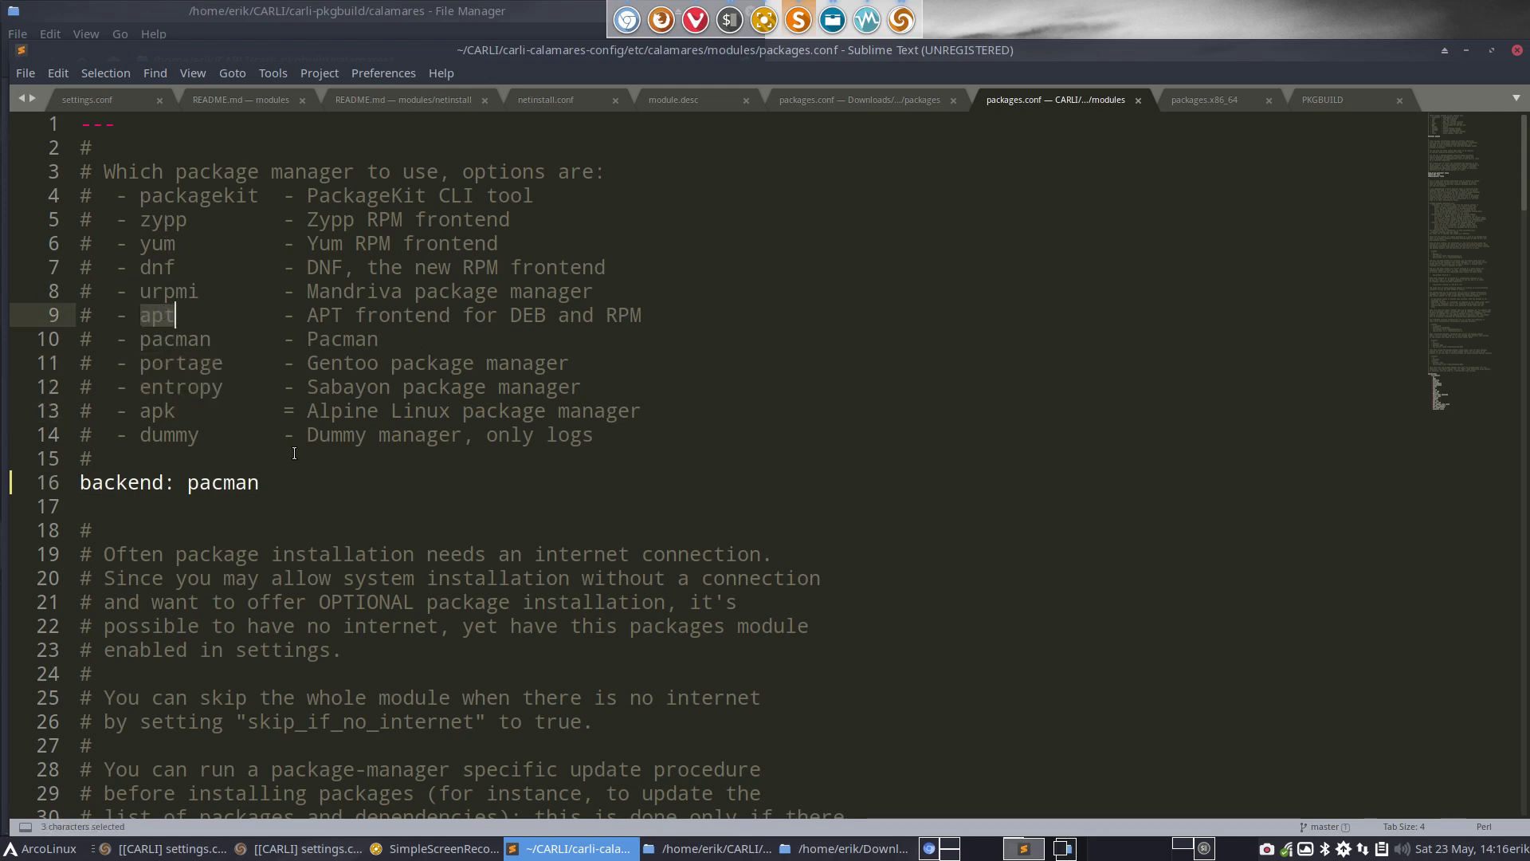
pyautogui.click(225, 482)
pyautogui.scroll(-9, 255, 522)
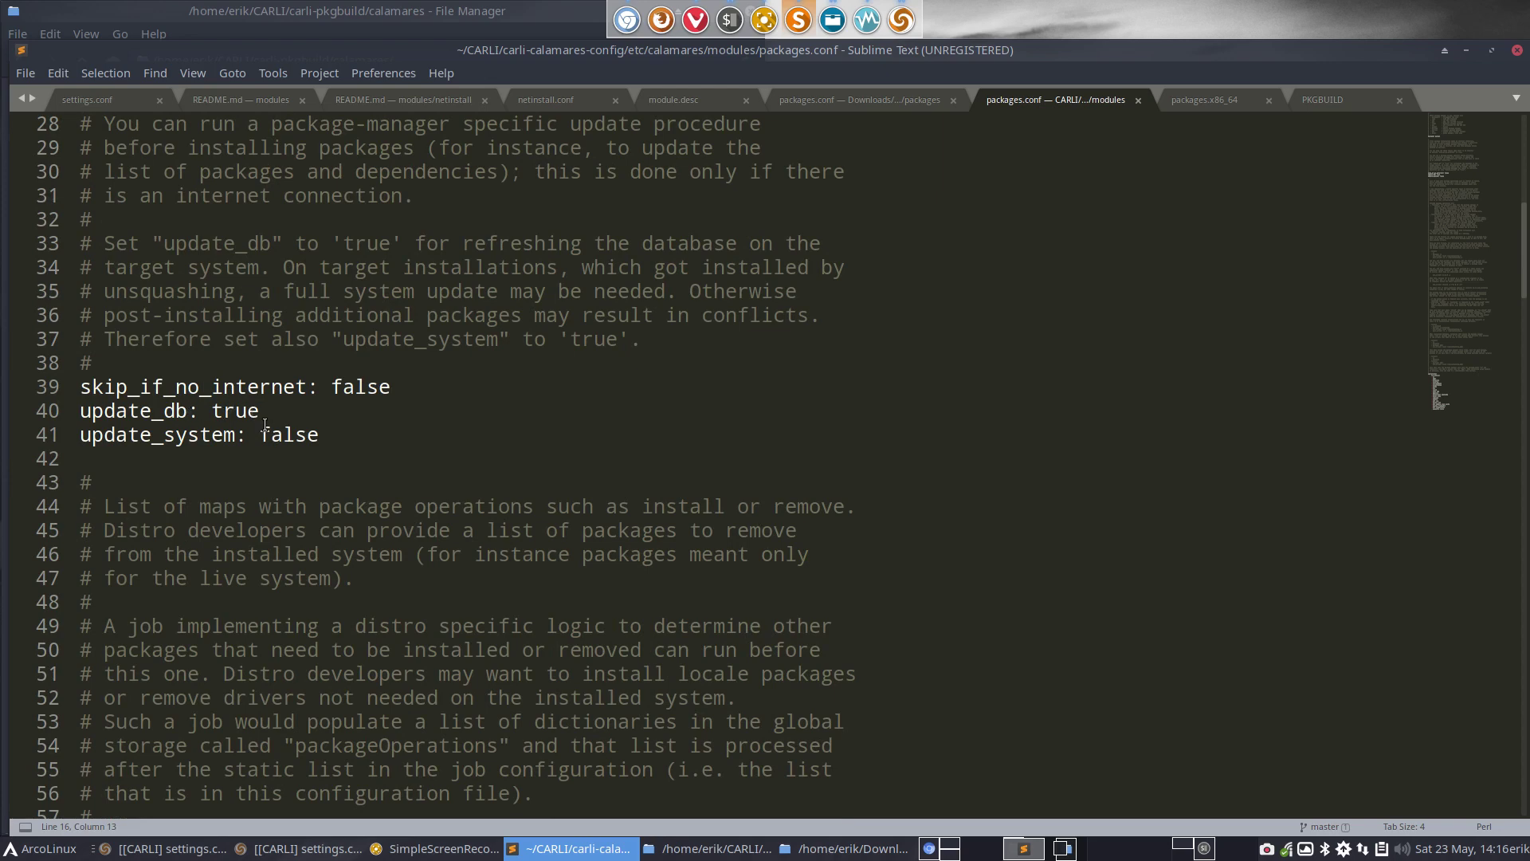
# Delete the sample entries vi and wget from the try_remove list, leaving no blank line
pyautogui.scroll(-11, 311, 434)
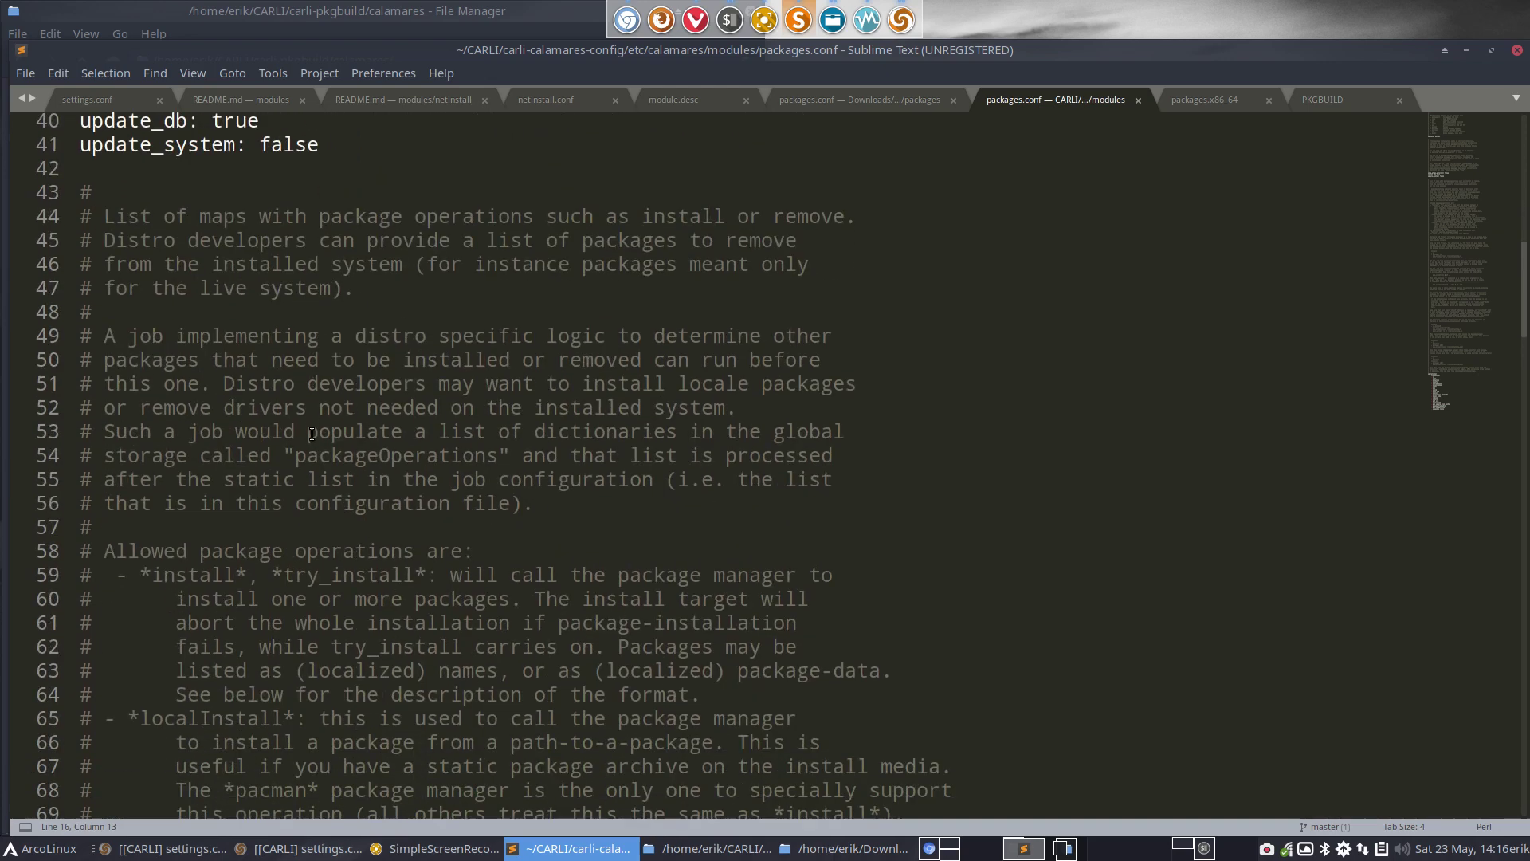
pyautogui.scroll(-14, 311, 434)
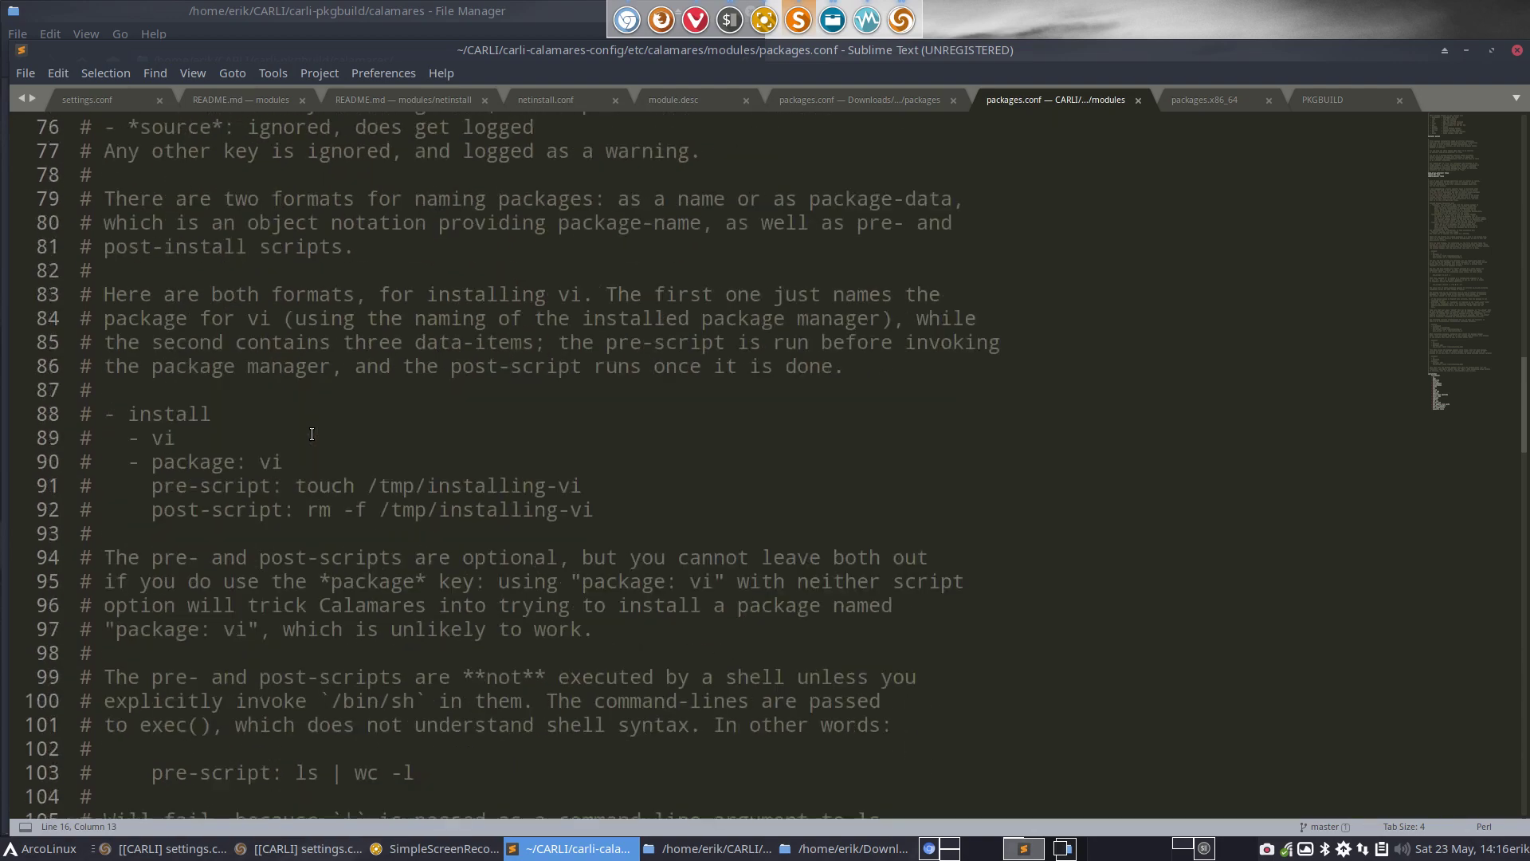
pyautogui.scroll(-20, 312, 434)
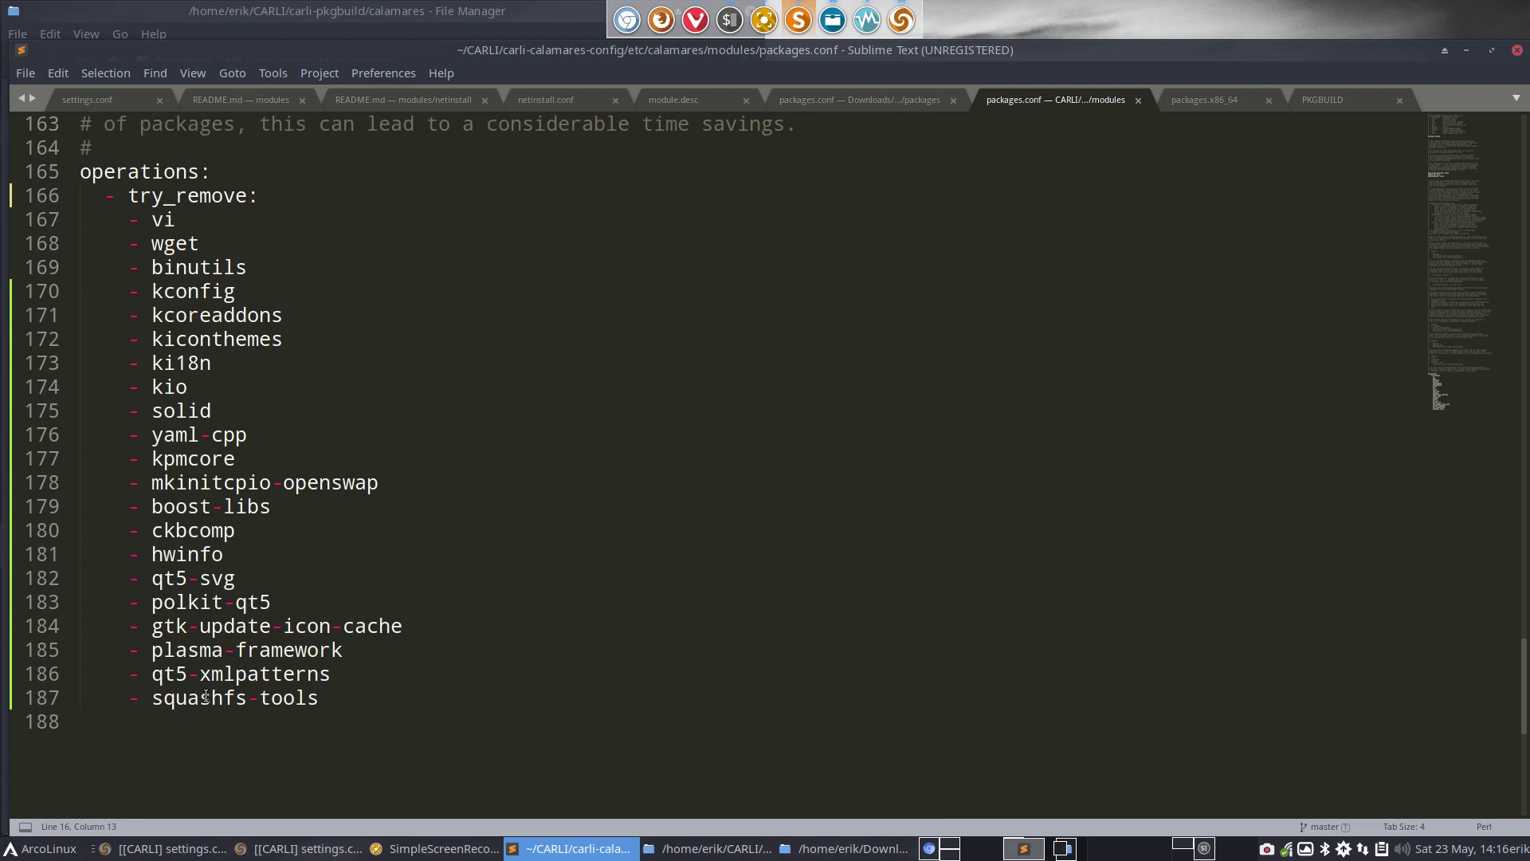
pyautogui.scroll(5, 228, 599)
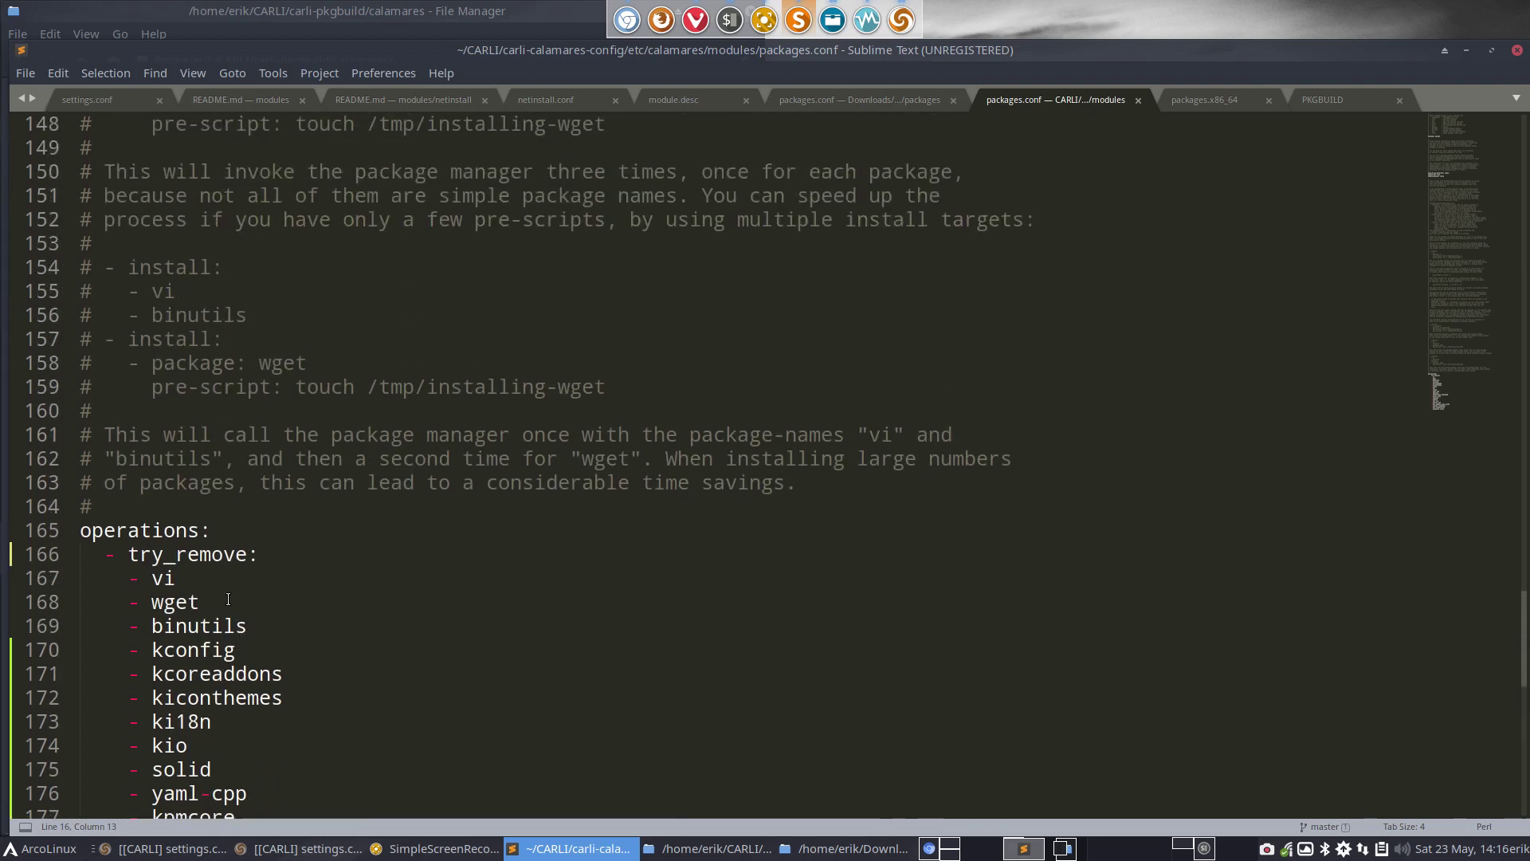
pyautogui.moveTo(227, 600); pyautogui.dragTo(80, 578)
pyautogui.press('BackSpace')
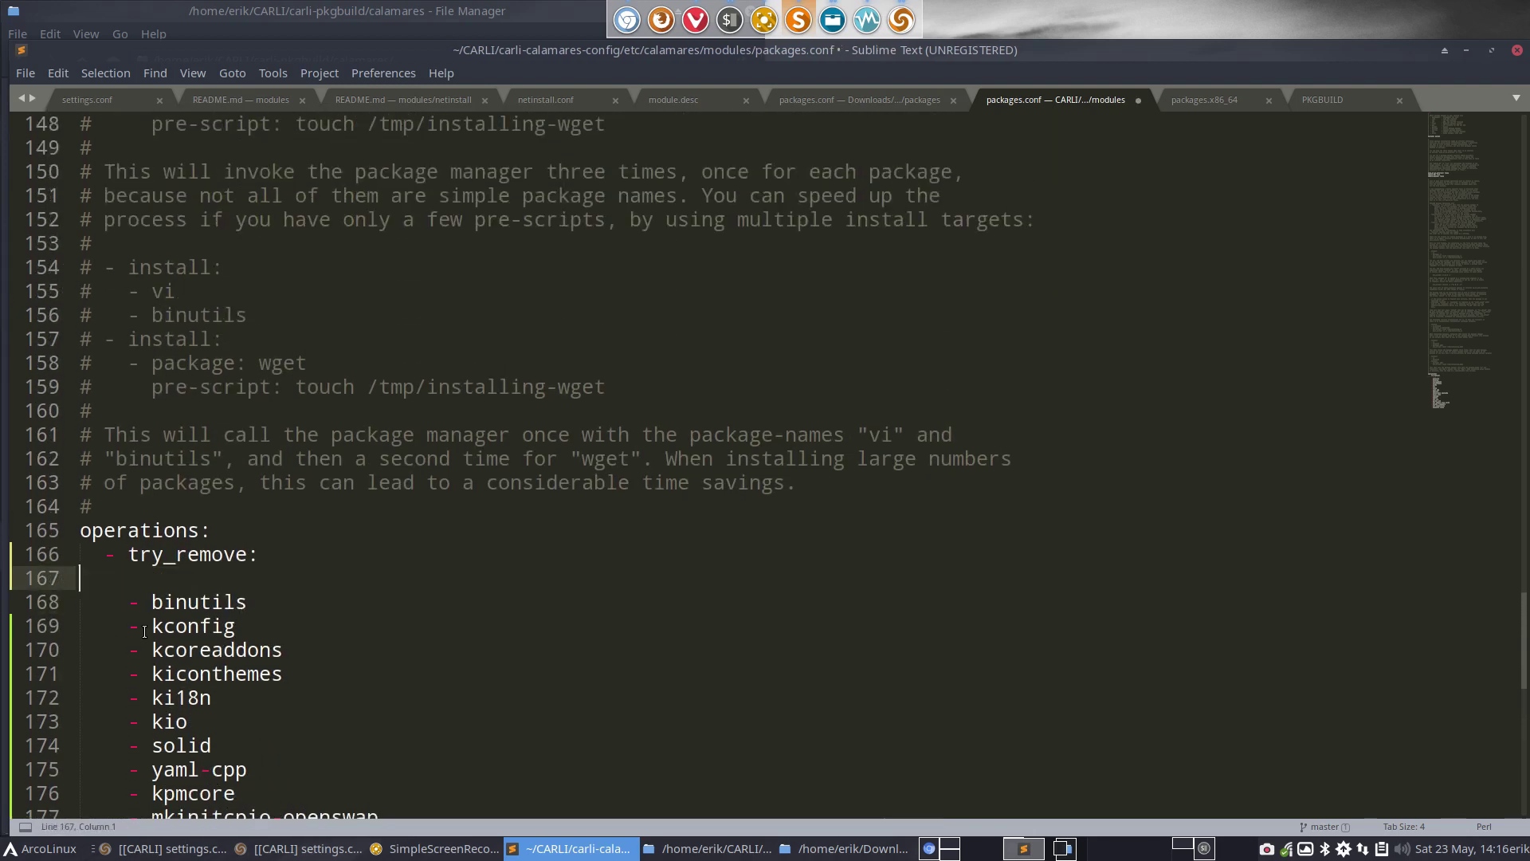
pyautogui.press('Delete')
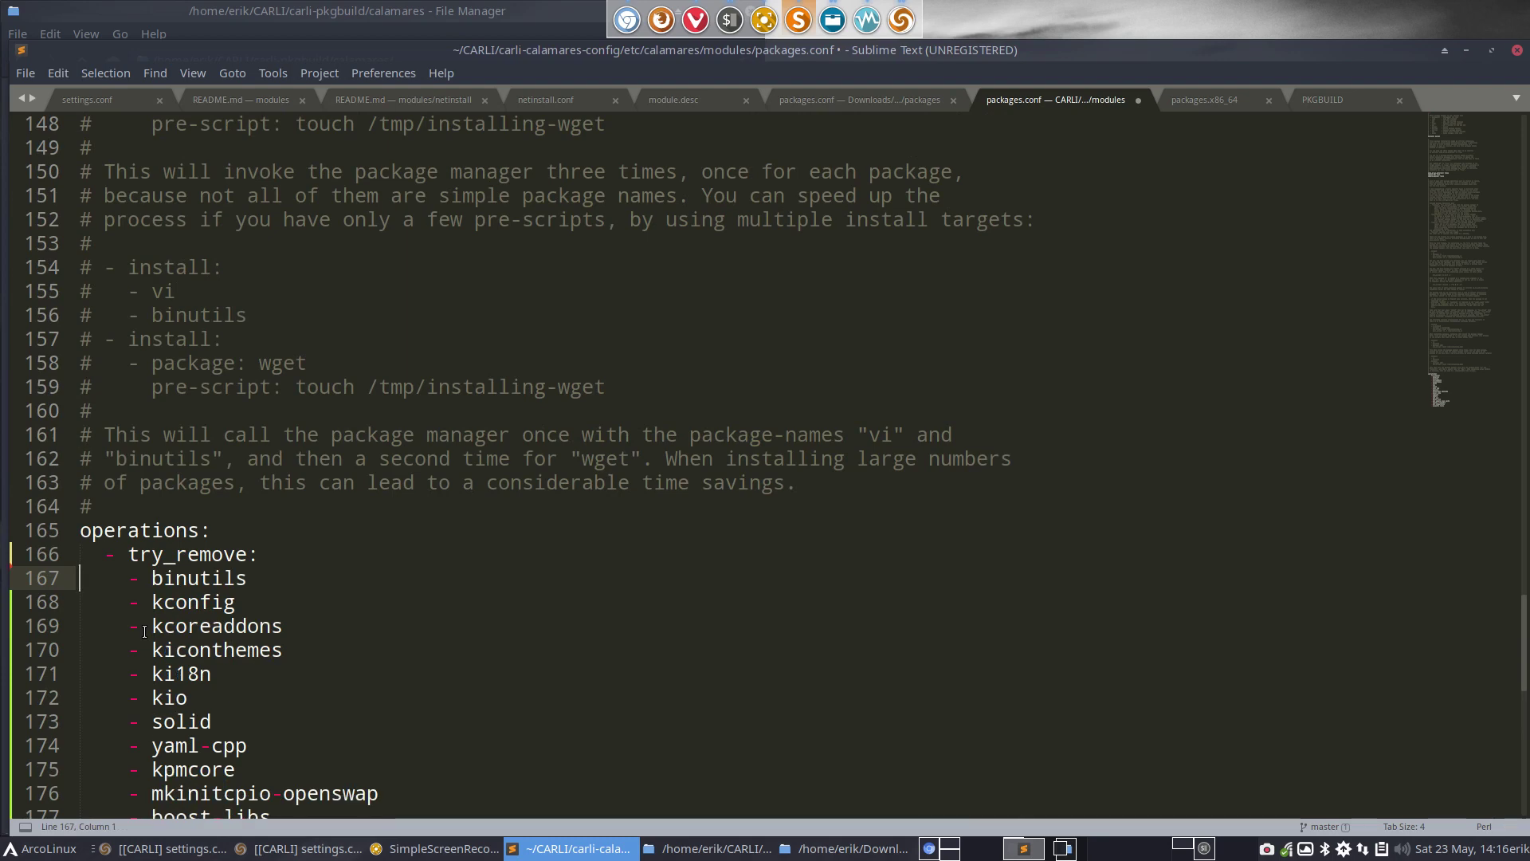
# Check the Calamares PKGBUILD dependencies and the packages.x86_64 list, and delete the binutils entry from try_remove in the CARLI packages.conf
pyautogui.click(1319, 99)
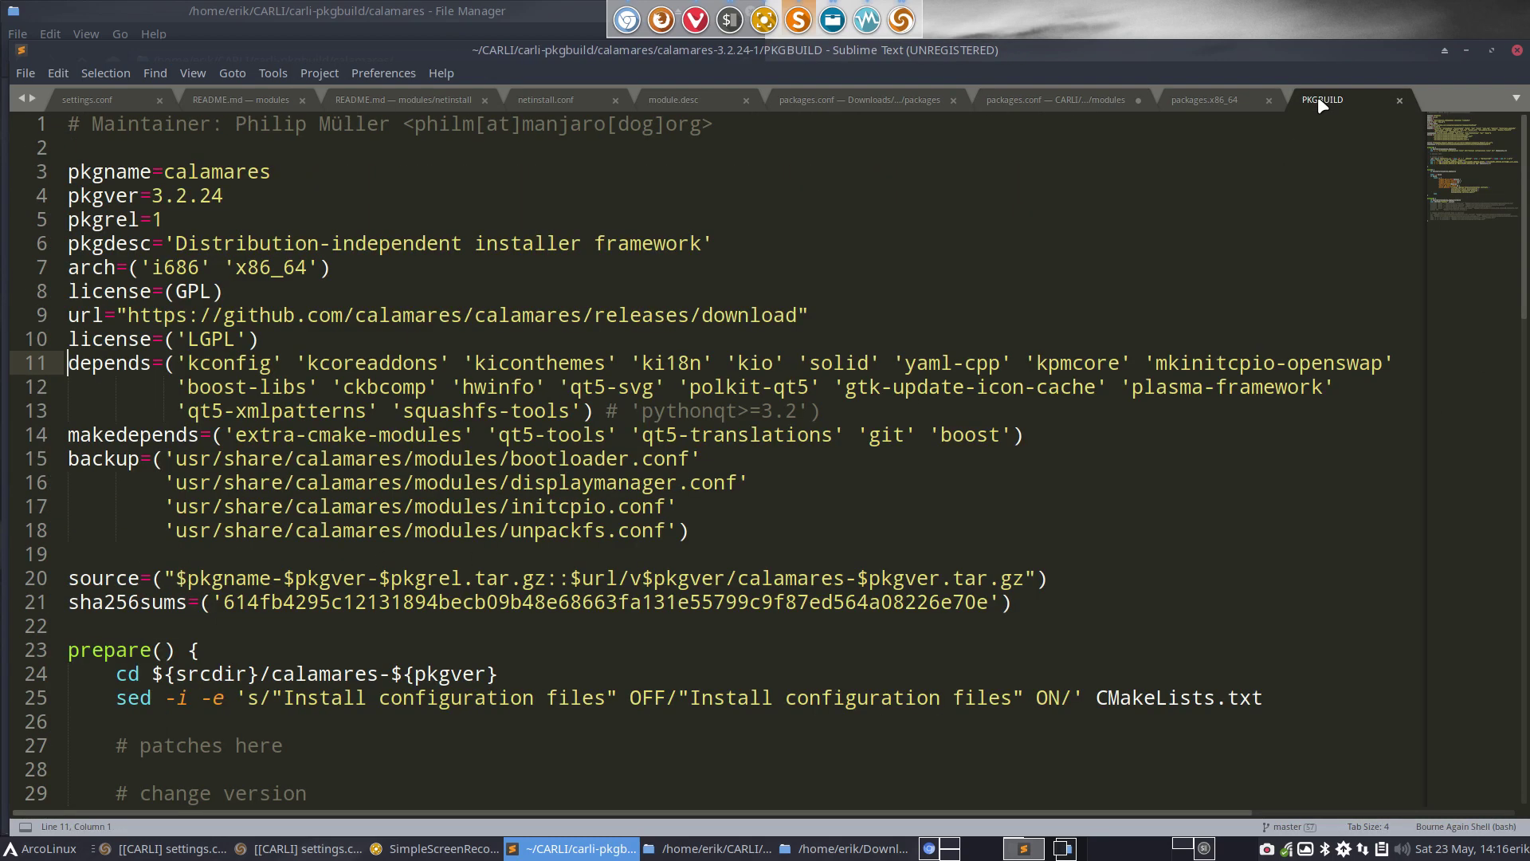
pyautogui.doubleClick(245, 362)
pyautogui.click(1211, 100)
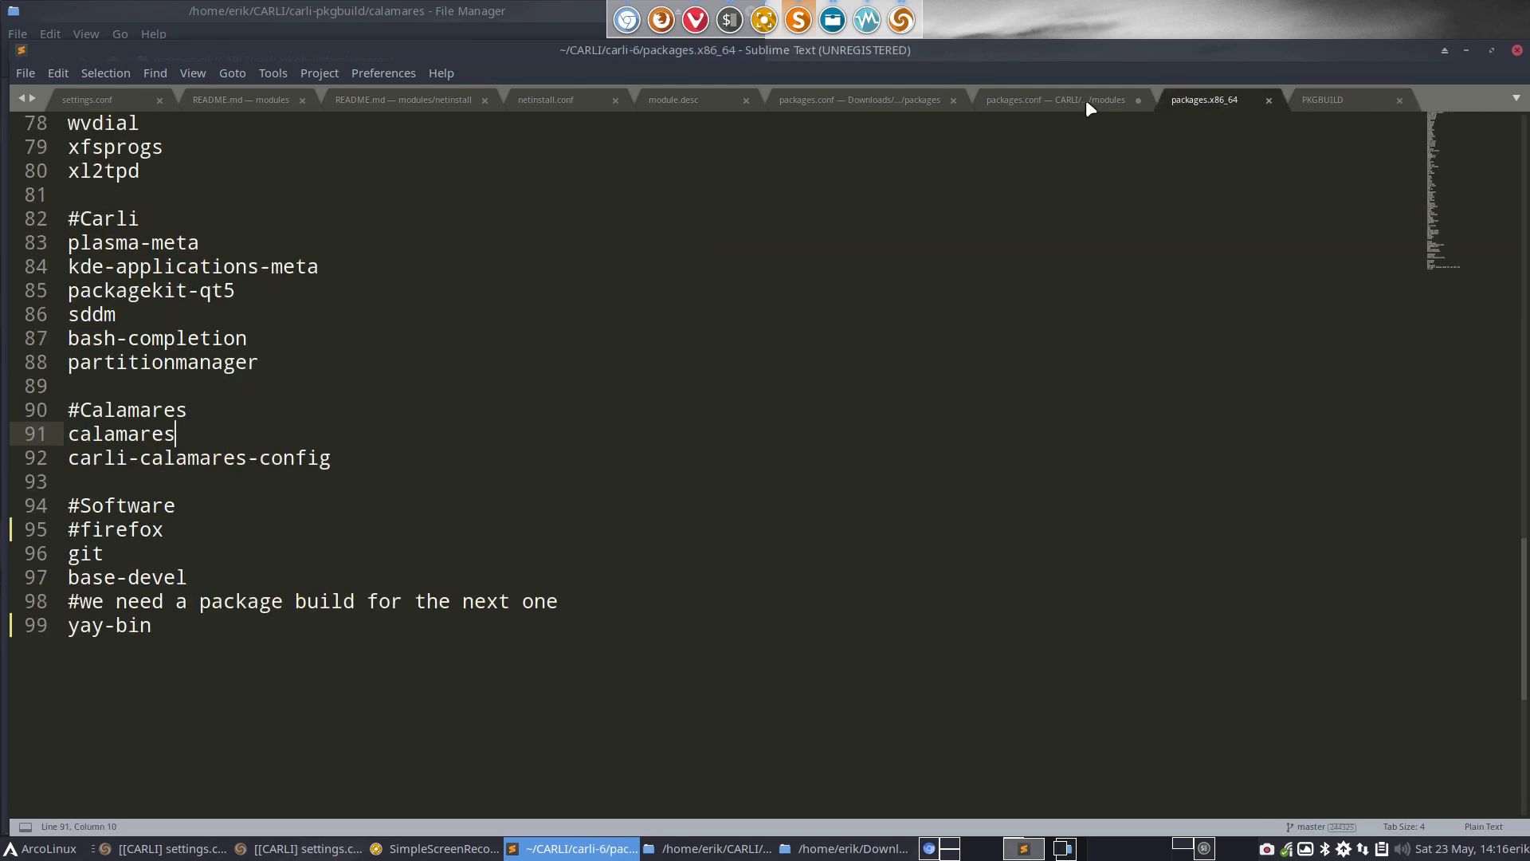
pyautogui.click(1059, 100)
pyautogui.moveTo(247, 578); pyautogui.dragTo(42, 578)
pyautogui.press('Delete')
pyautogui.press('Delete')
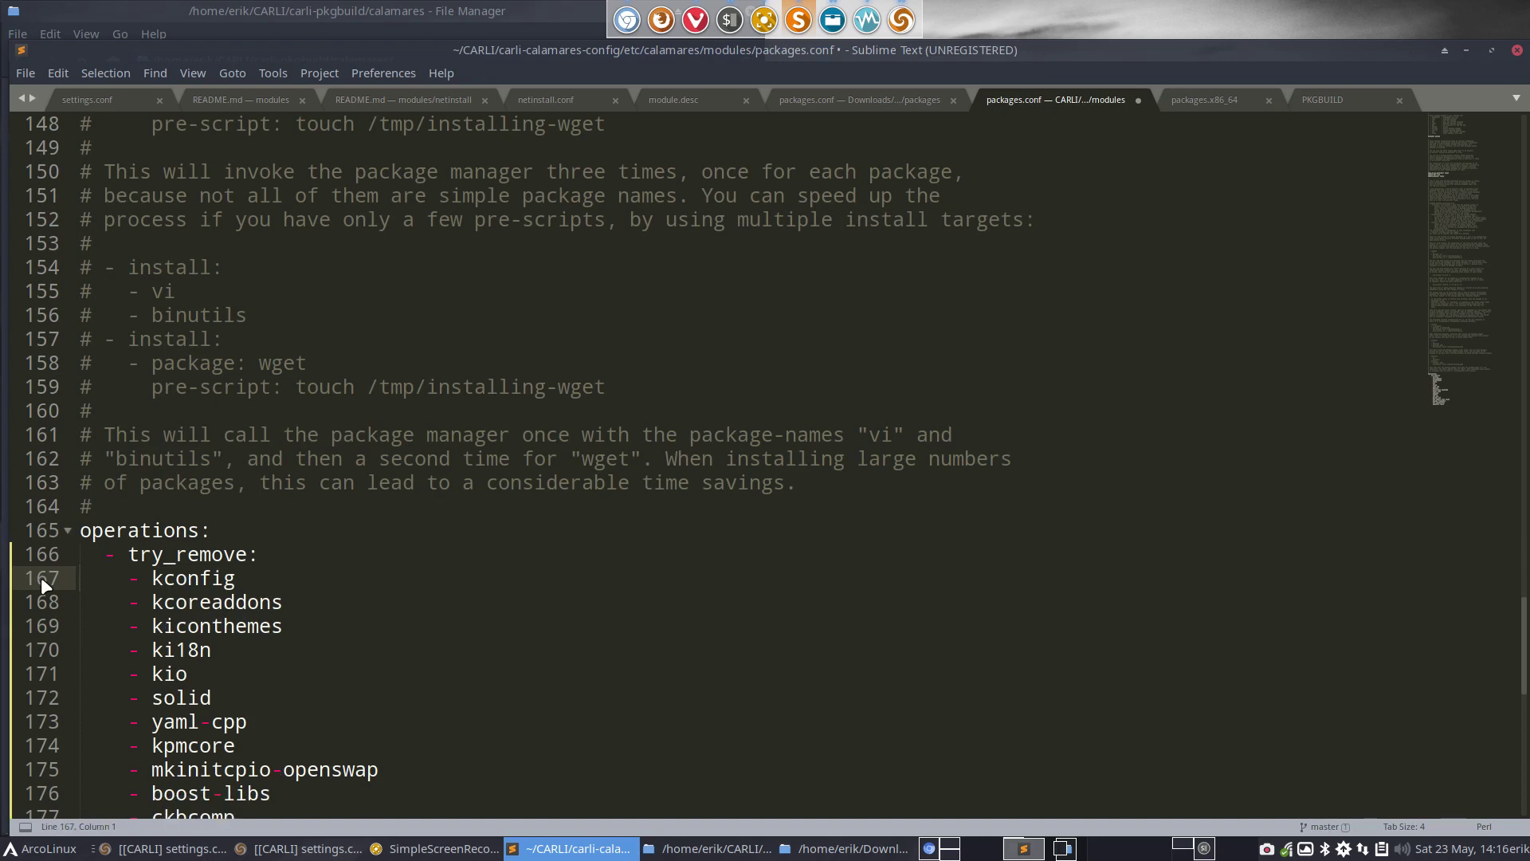
# Add an indented "- calamares" entry below squashfs-tools at the end of the try_remove list
pyautogui.scroll(-4, 212, 580)
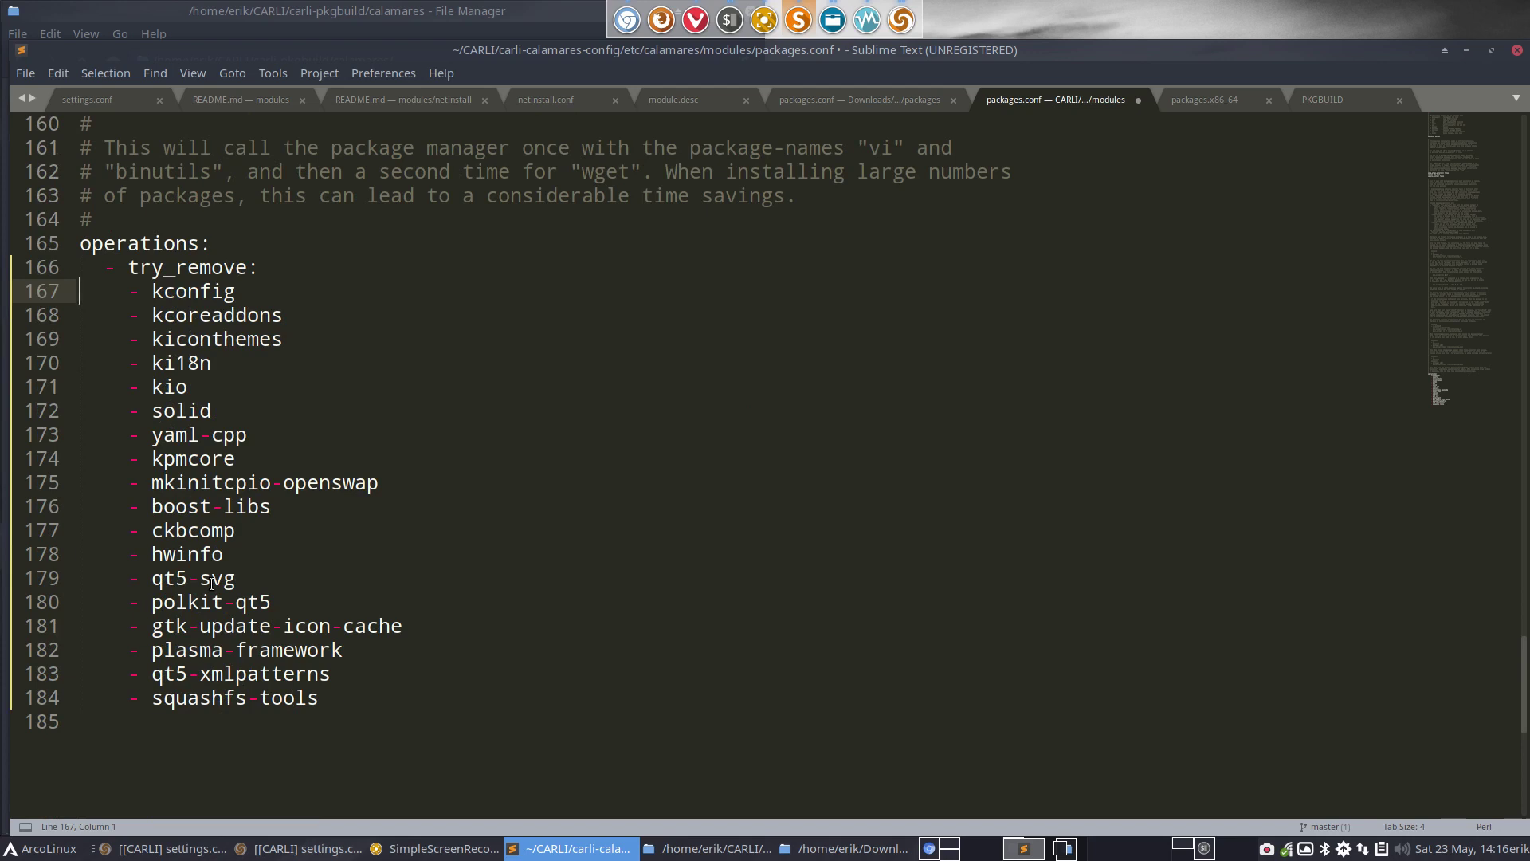
pyautogui.click(327, 699)
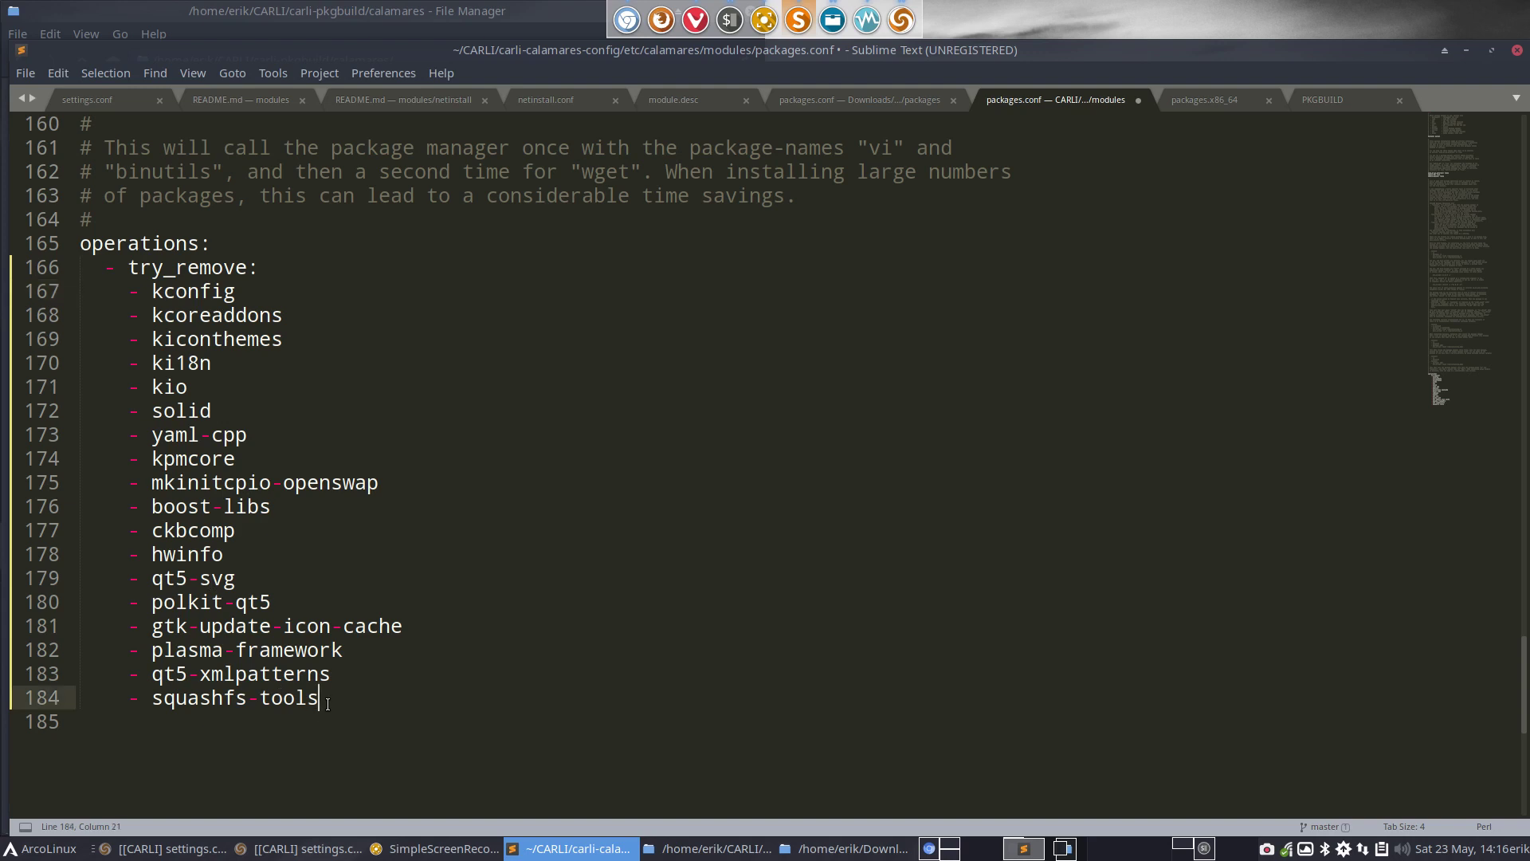
pyautogui.press('Return')
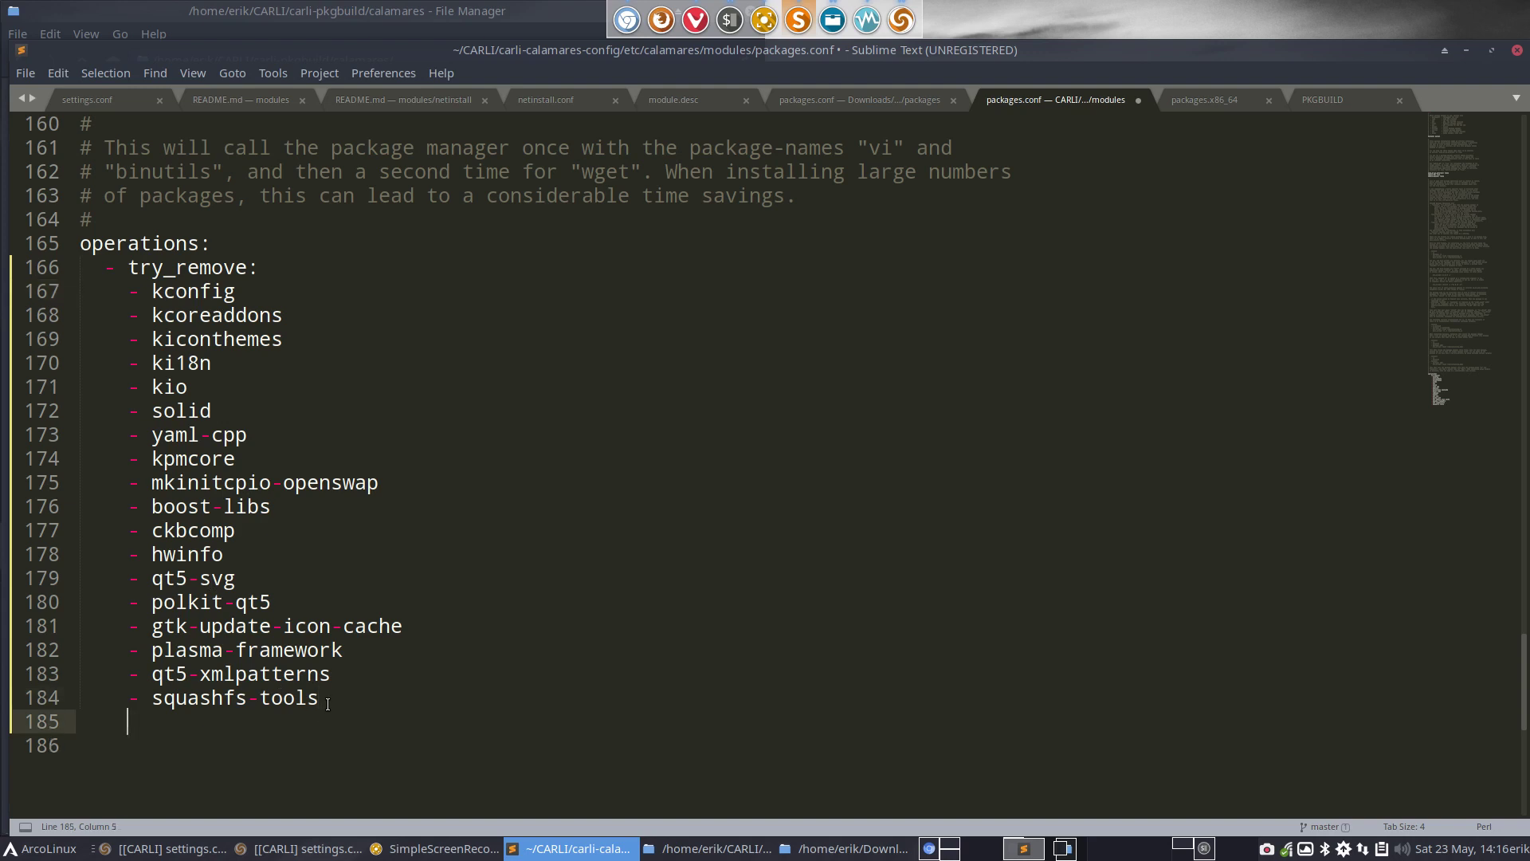
pyautogui.write('- ca')
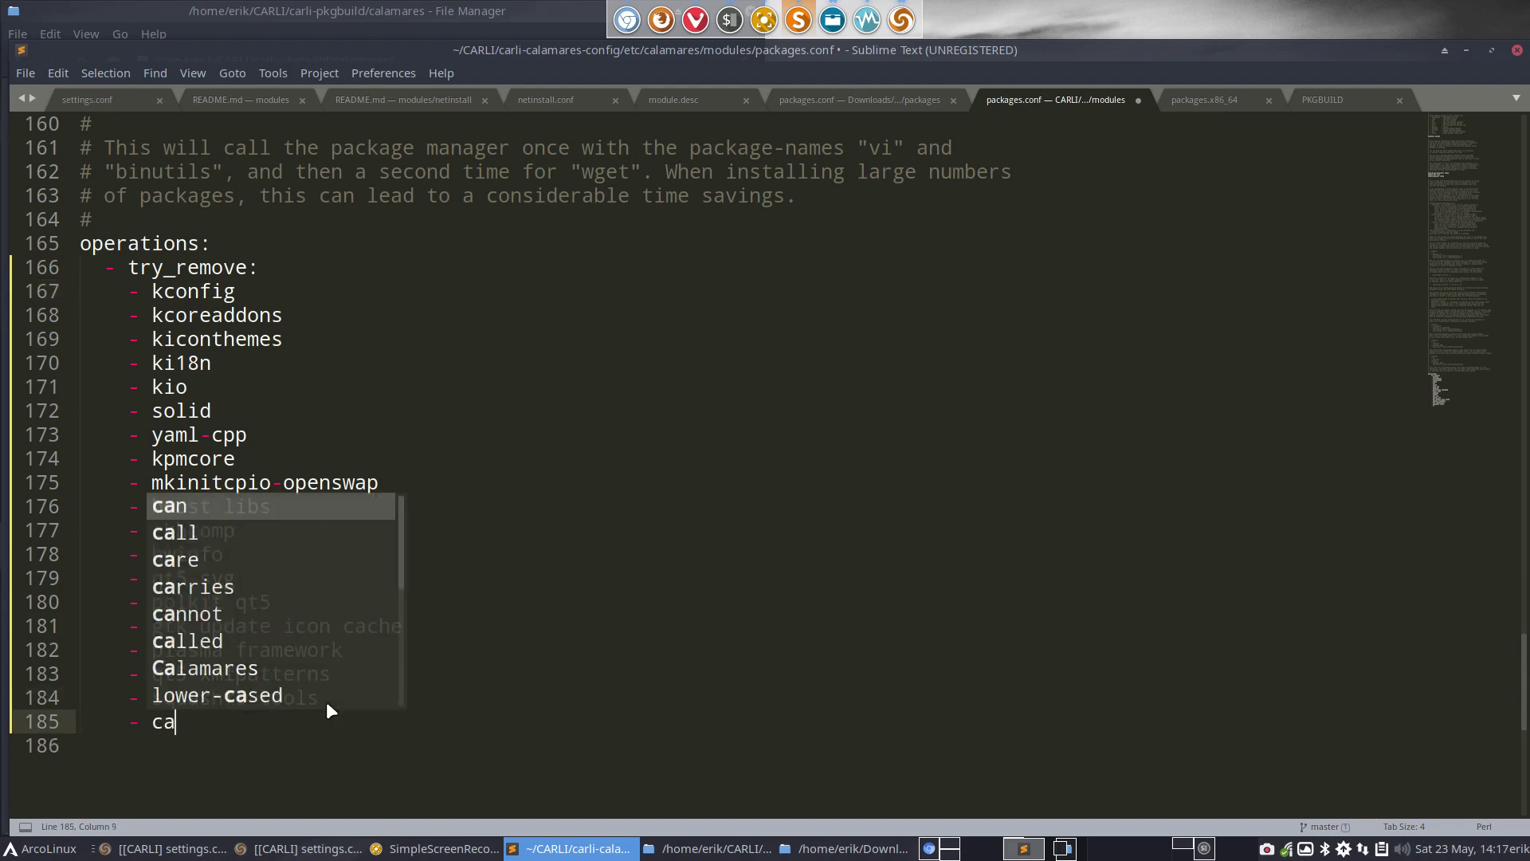
pyautogui.write('lamare')
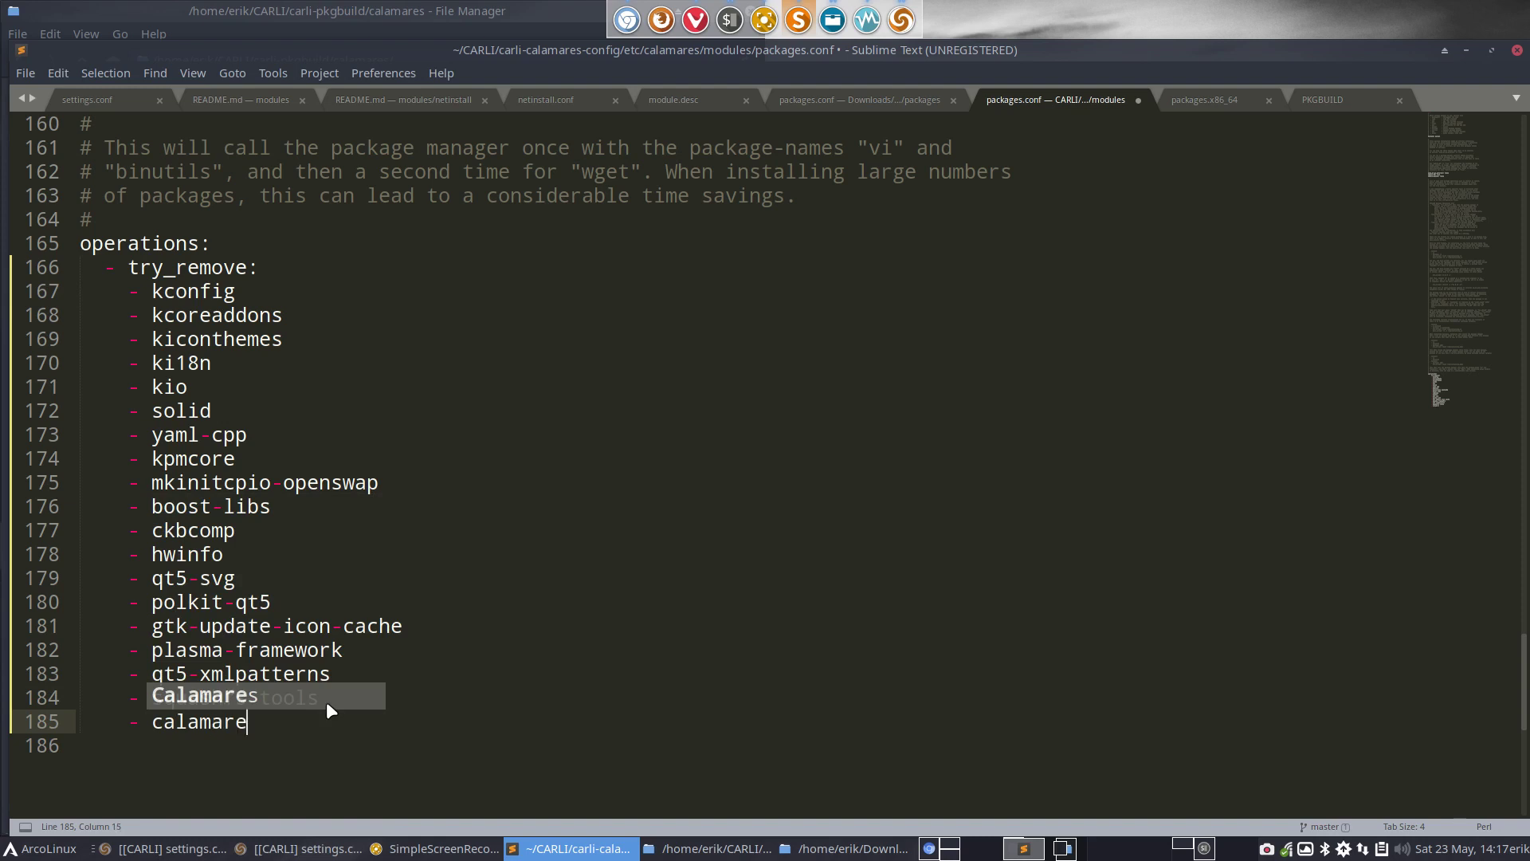
pyautogui.write('s')
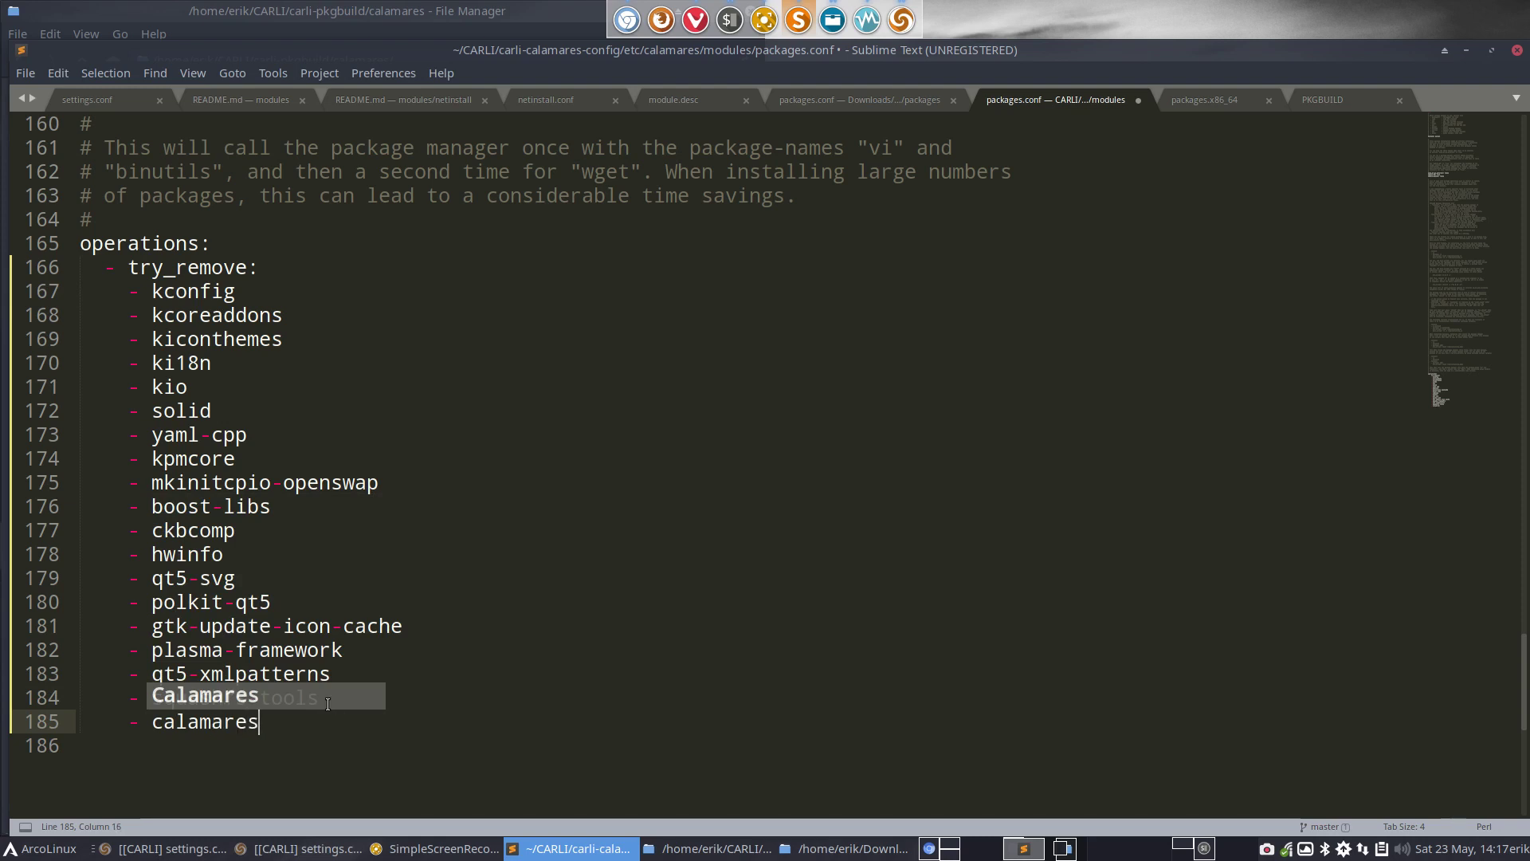
# Rewrite the auto-completed last try_remove entry as lowercase "calamares" and start a new line below it
pyautogui.press('Return')
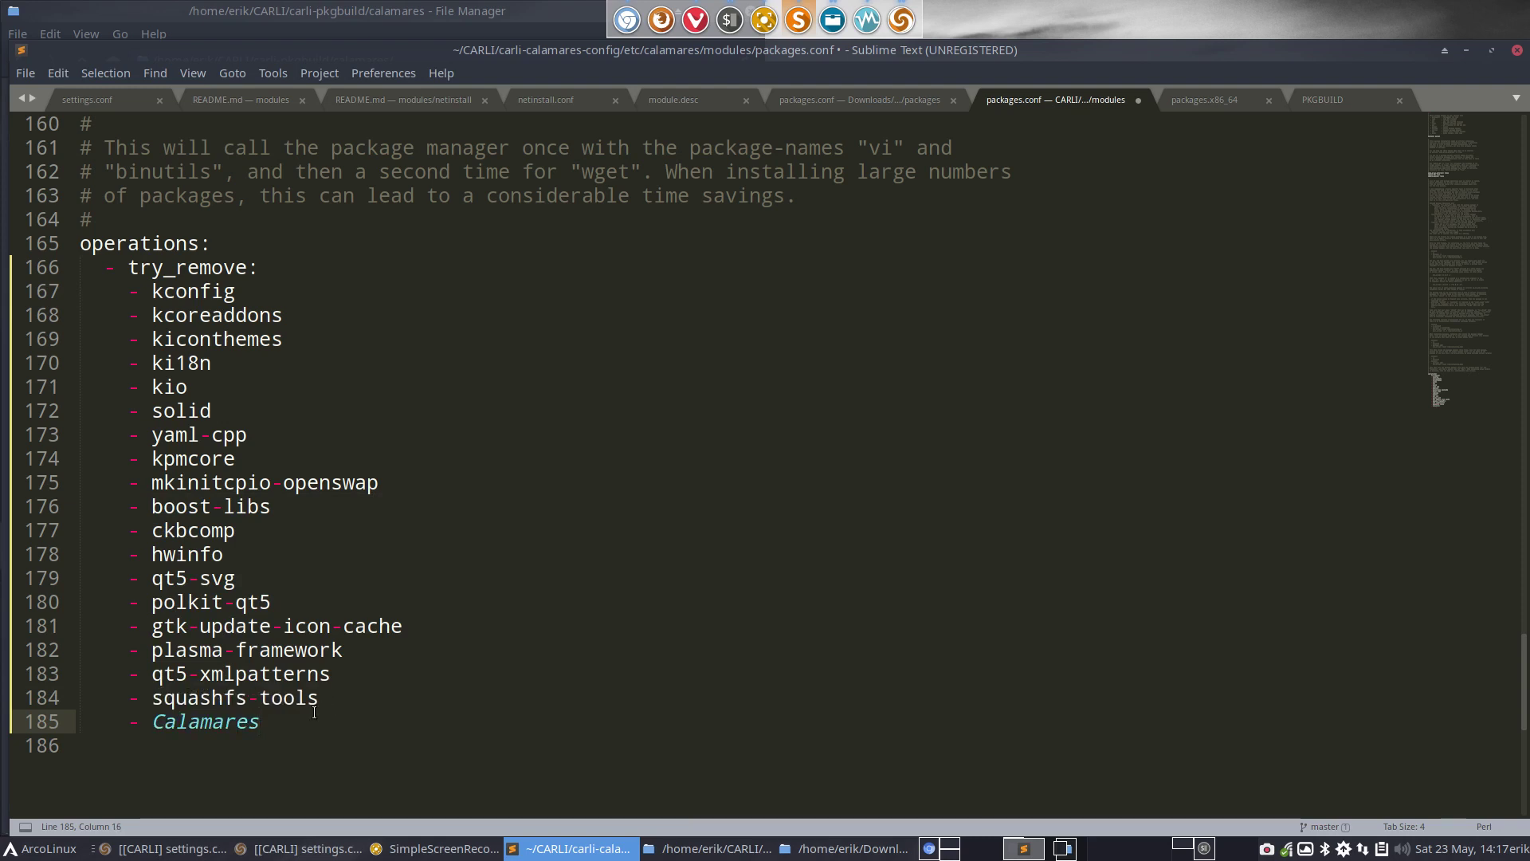
pyautogui.press('Return')
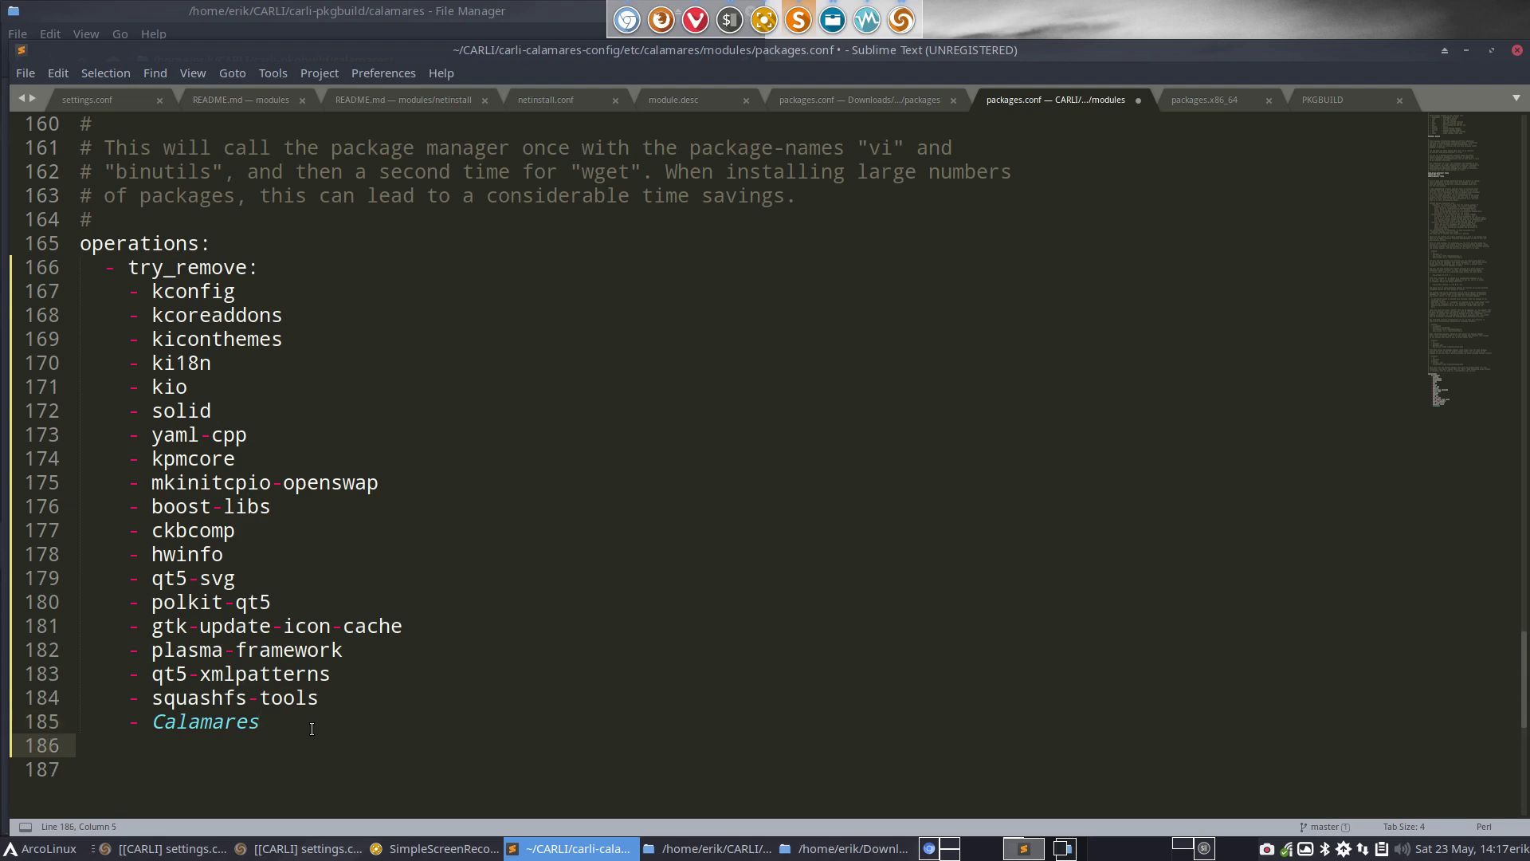
pyautogui.click(312, 728)
pyautogui.press('BackSpace')
pyautogui.press('BackSpace')
pyautogui.press('BackSpace')
pyautogui.press('BackSpace')
pyautogui.press('BackSpace')
pyautogui.press('BackSpace')
pyautogui.press('BackSpace')
pyautogui.press('BackSpace')
pyautogui.press('BackSpace')
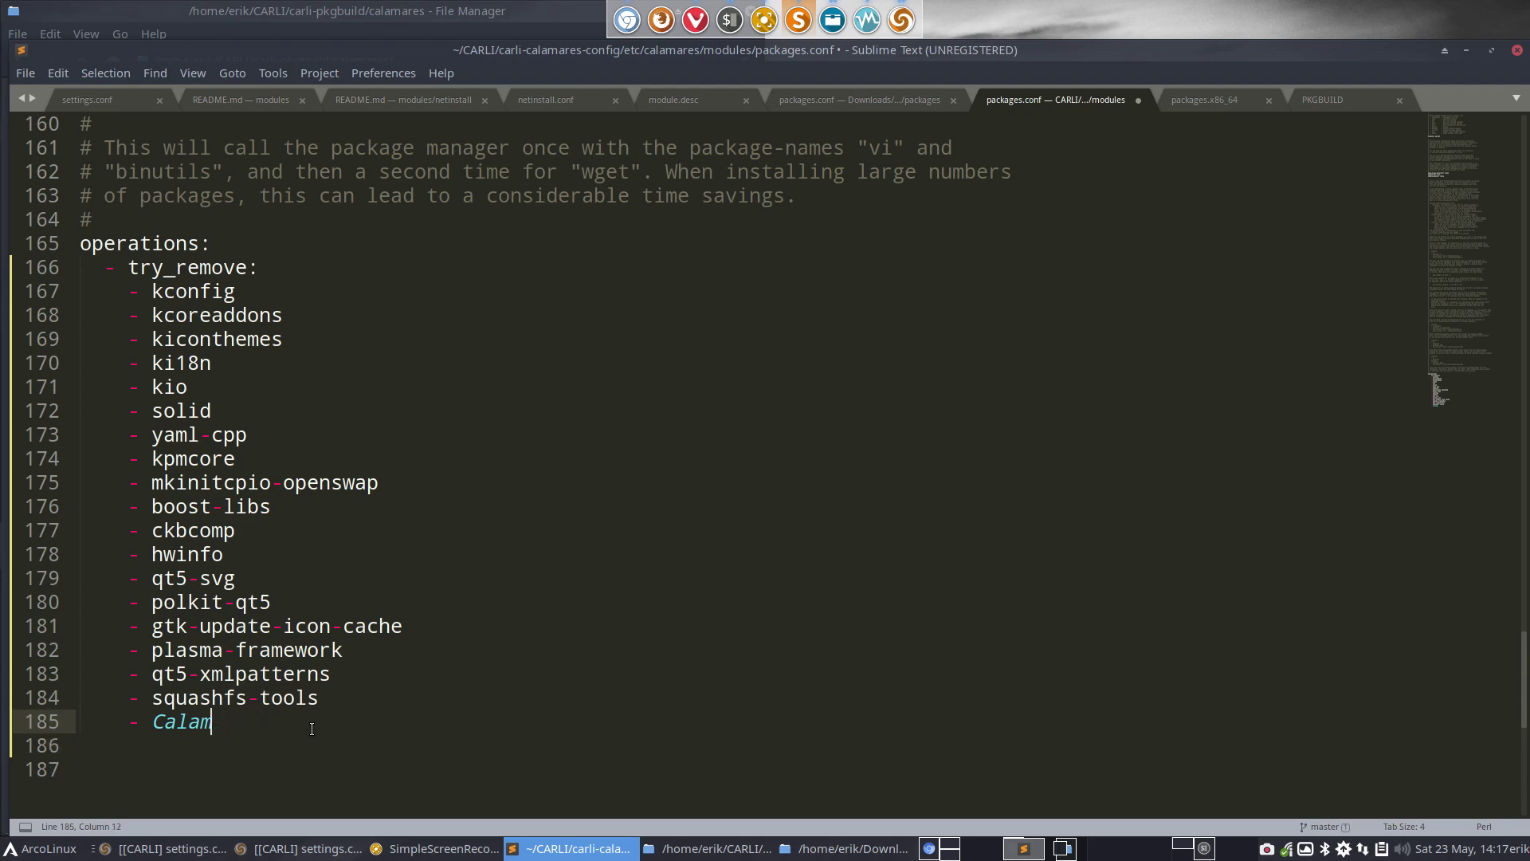
pyautogui.write('c')
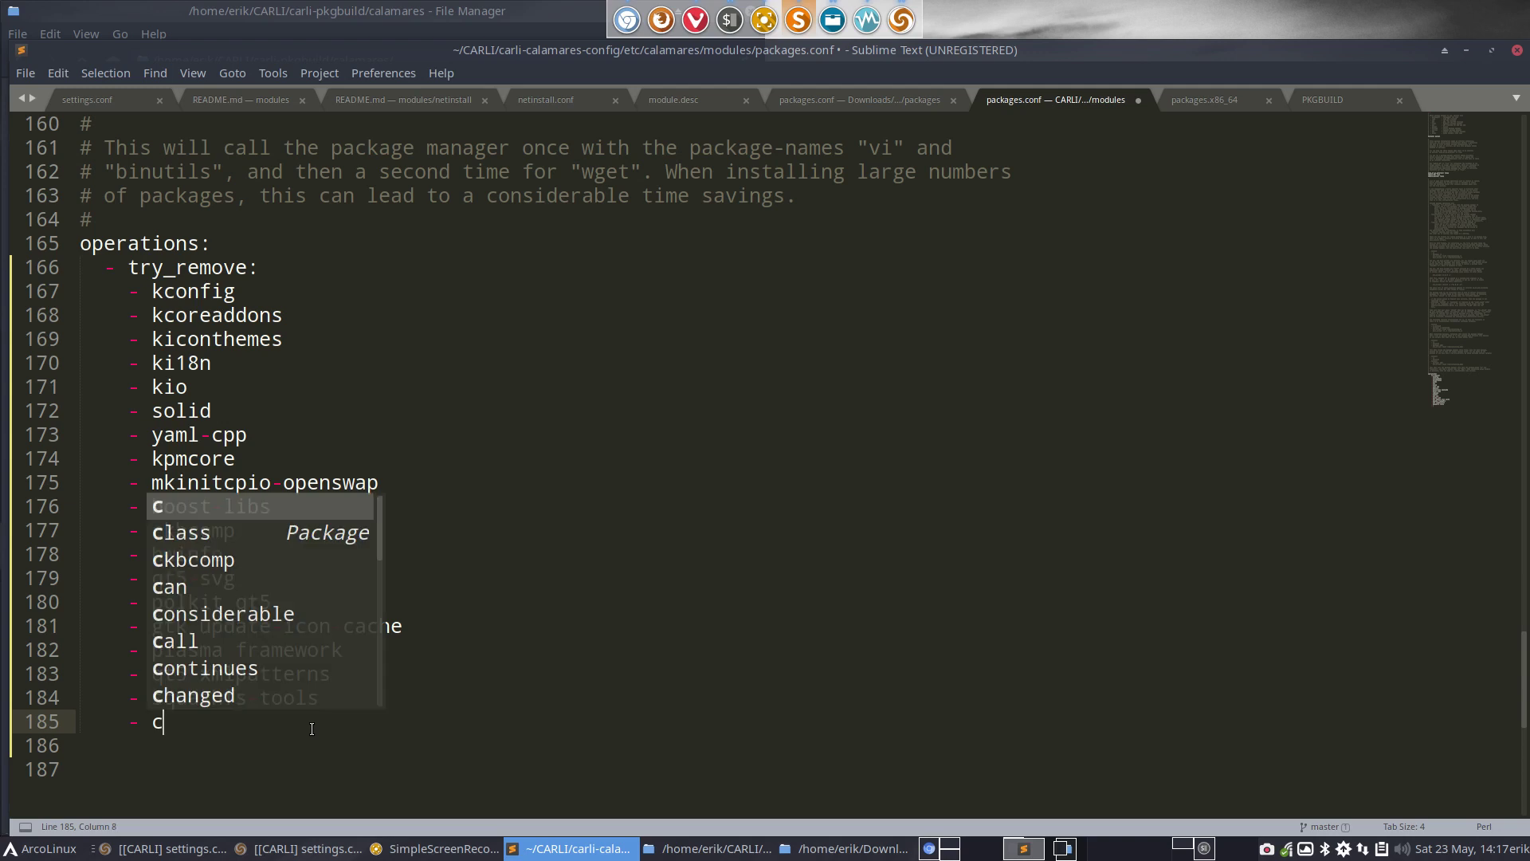
pyautogui.write('alam')
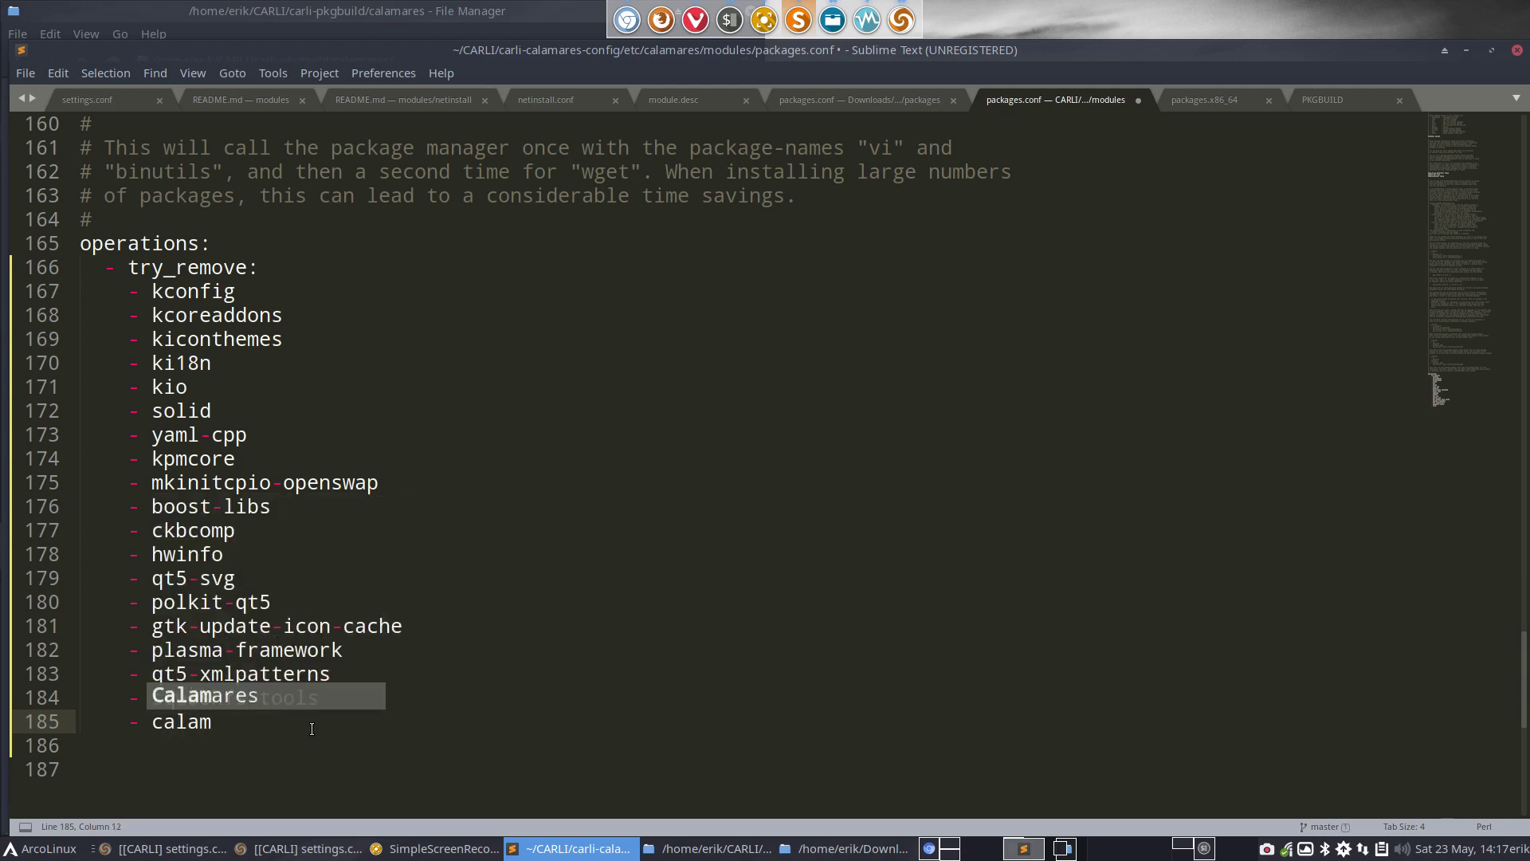
pyautogui.write('ares')
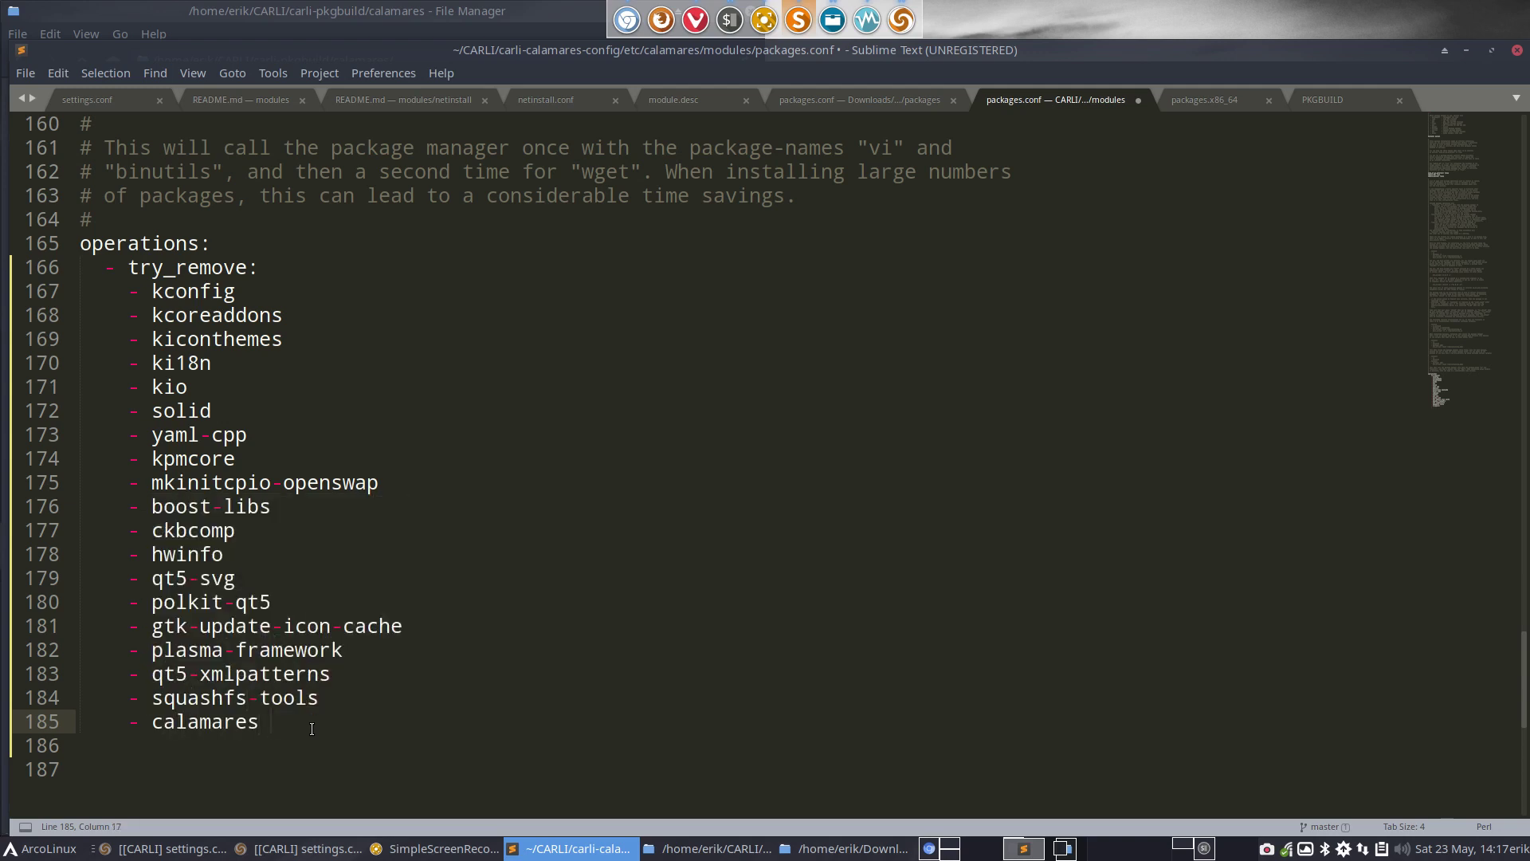
pyautogui.press('Return')
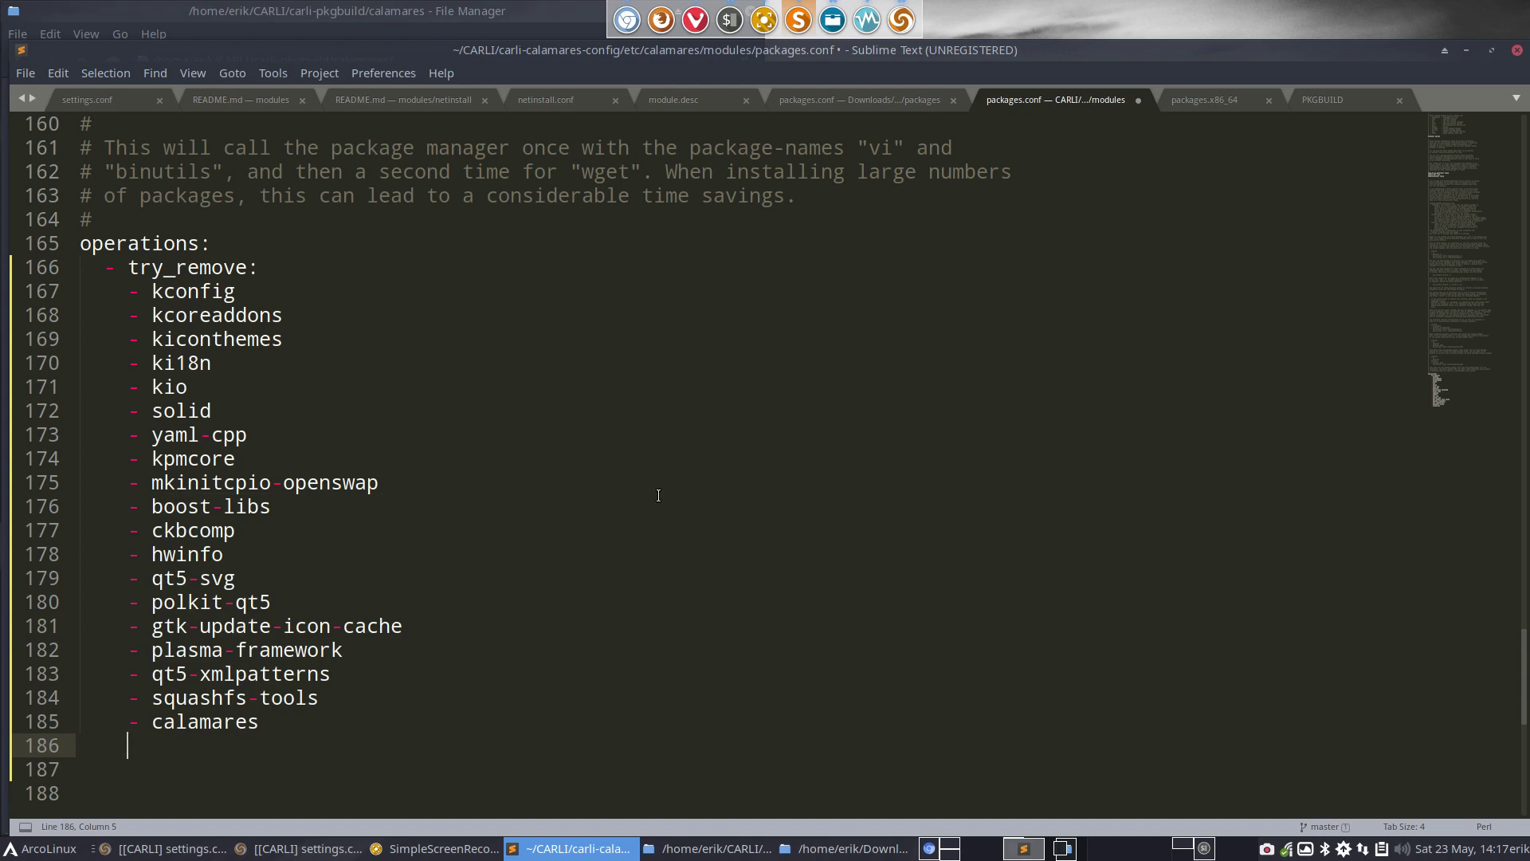
# Copy the package name carli-calamares-config from the Calamares section of packages.x86_64
pyautogui.click(1196, 94)
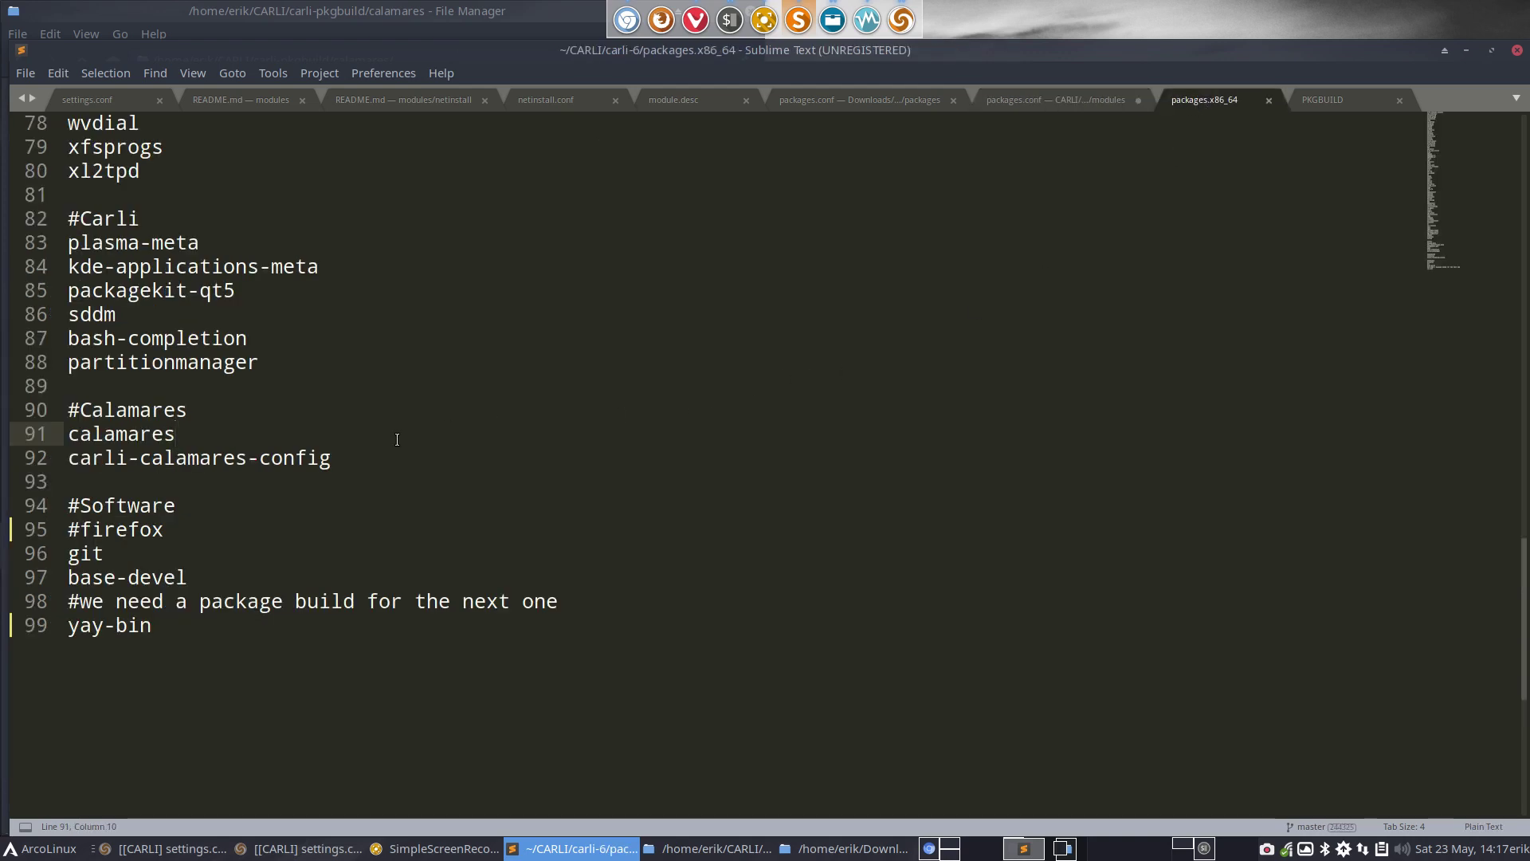
pyautogui.hotkey('ctrl', 'd')
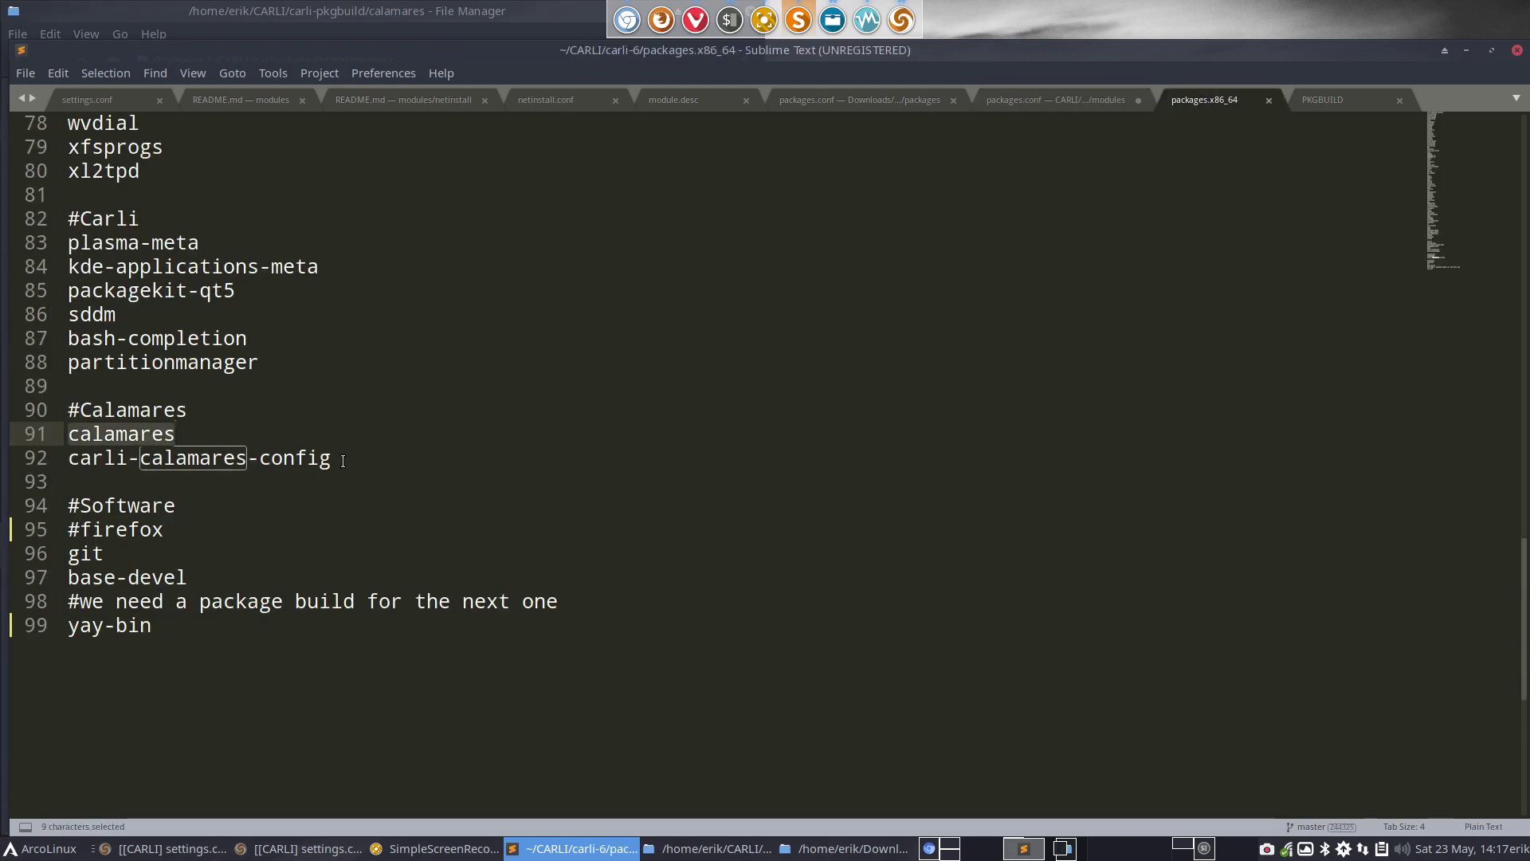
pyautogui.moveTo(343, 461); pyautogui.dragTo(46, 464)
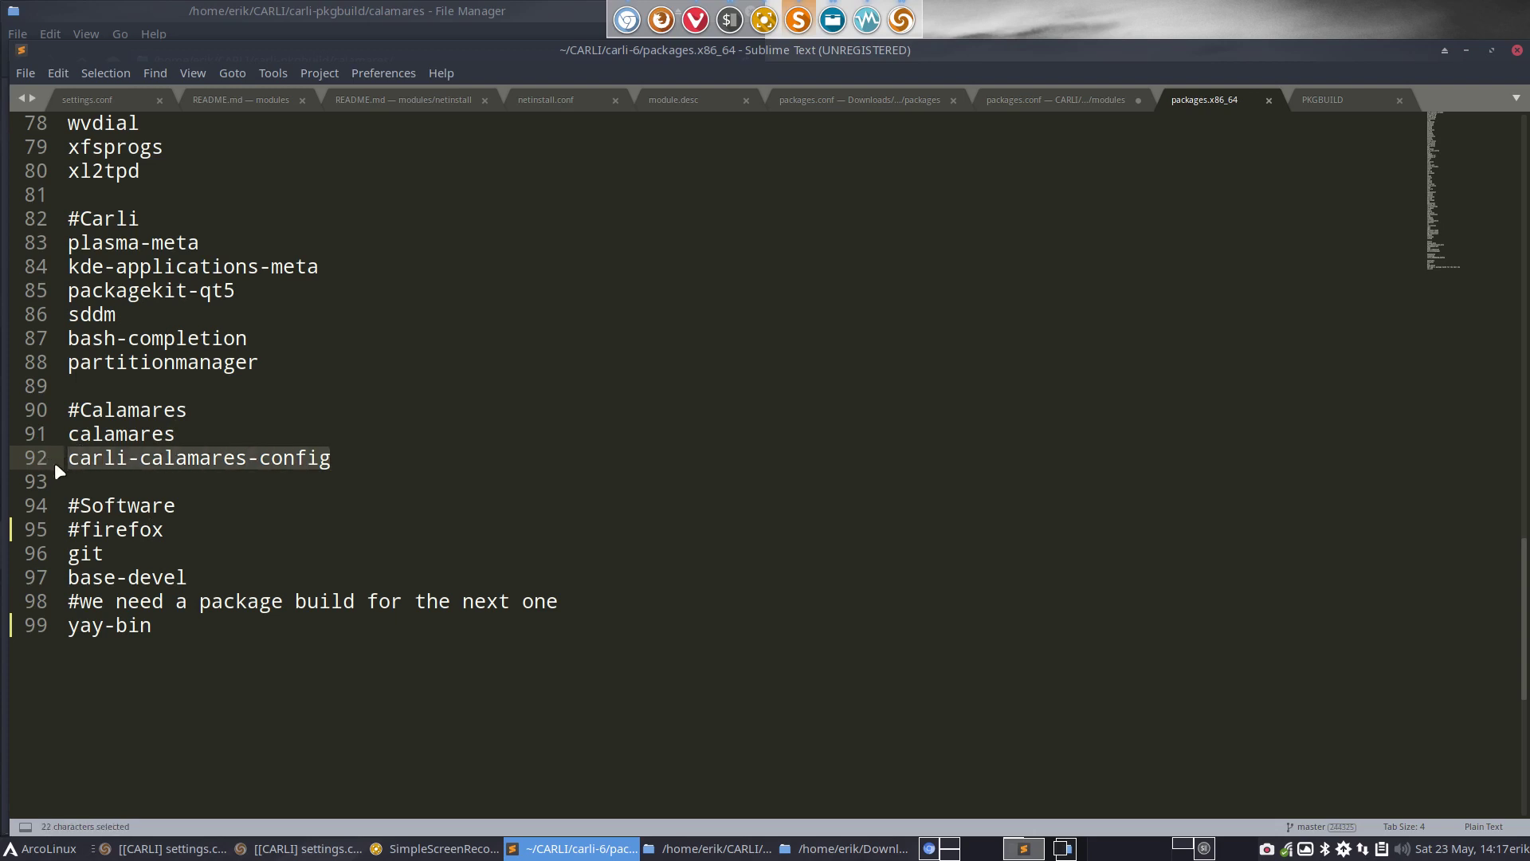
pyautogui.hotkey('ctrl', 'c')
# Close the Calamares source copies of packages.conf, module.desc and netinstall.conf and both README.md files
pyautogui.click(901, 102)
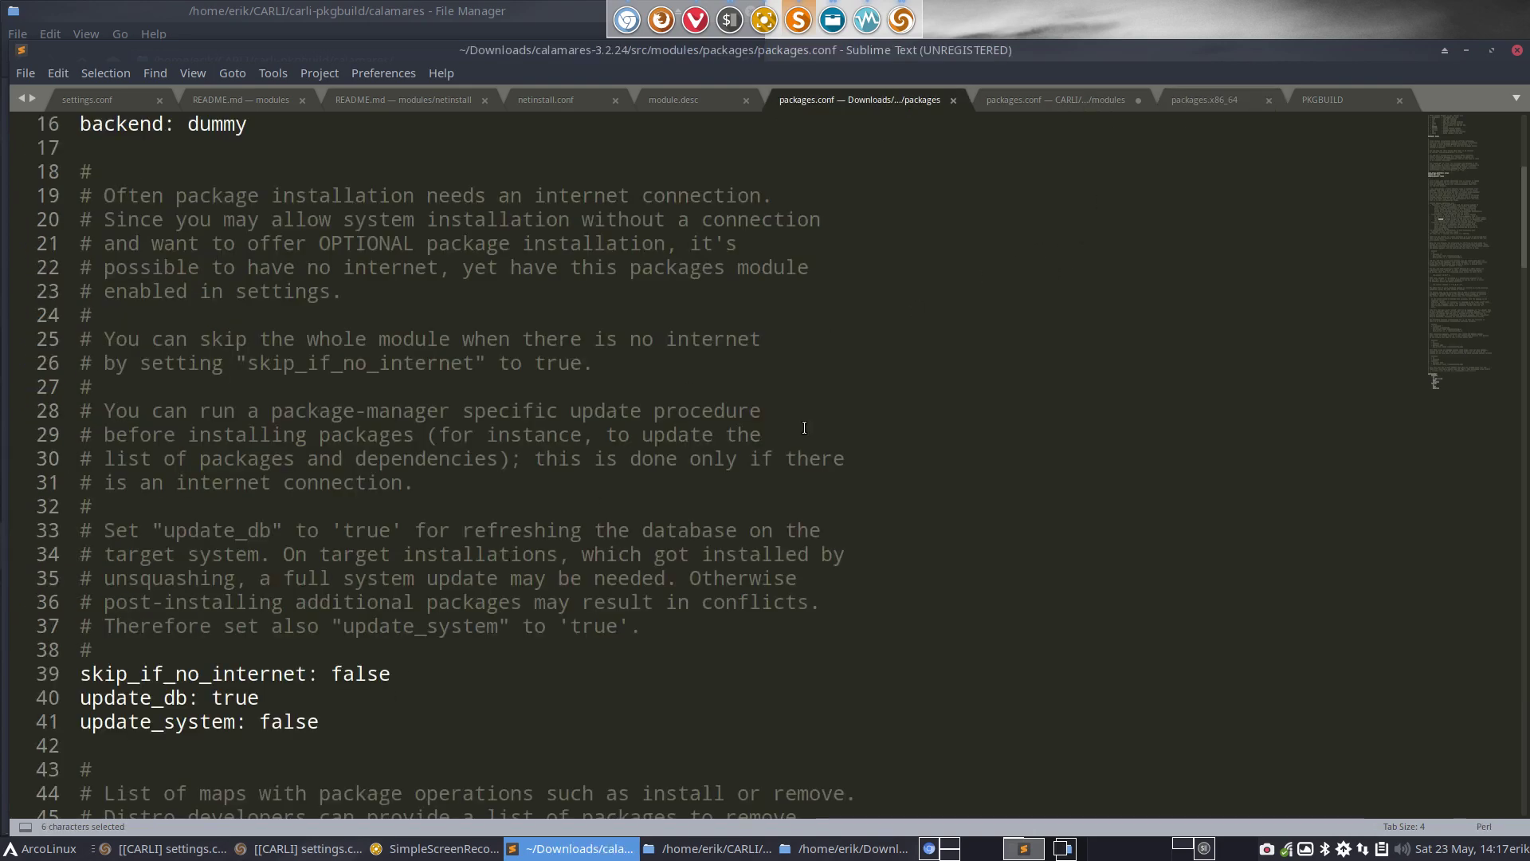
pyautogui.scroll(-20, 608, 559)
pyautogui.scroll(3, 609, 560)
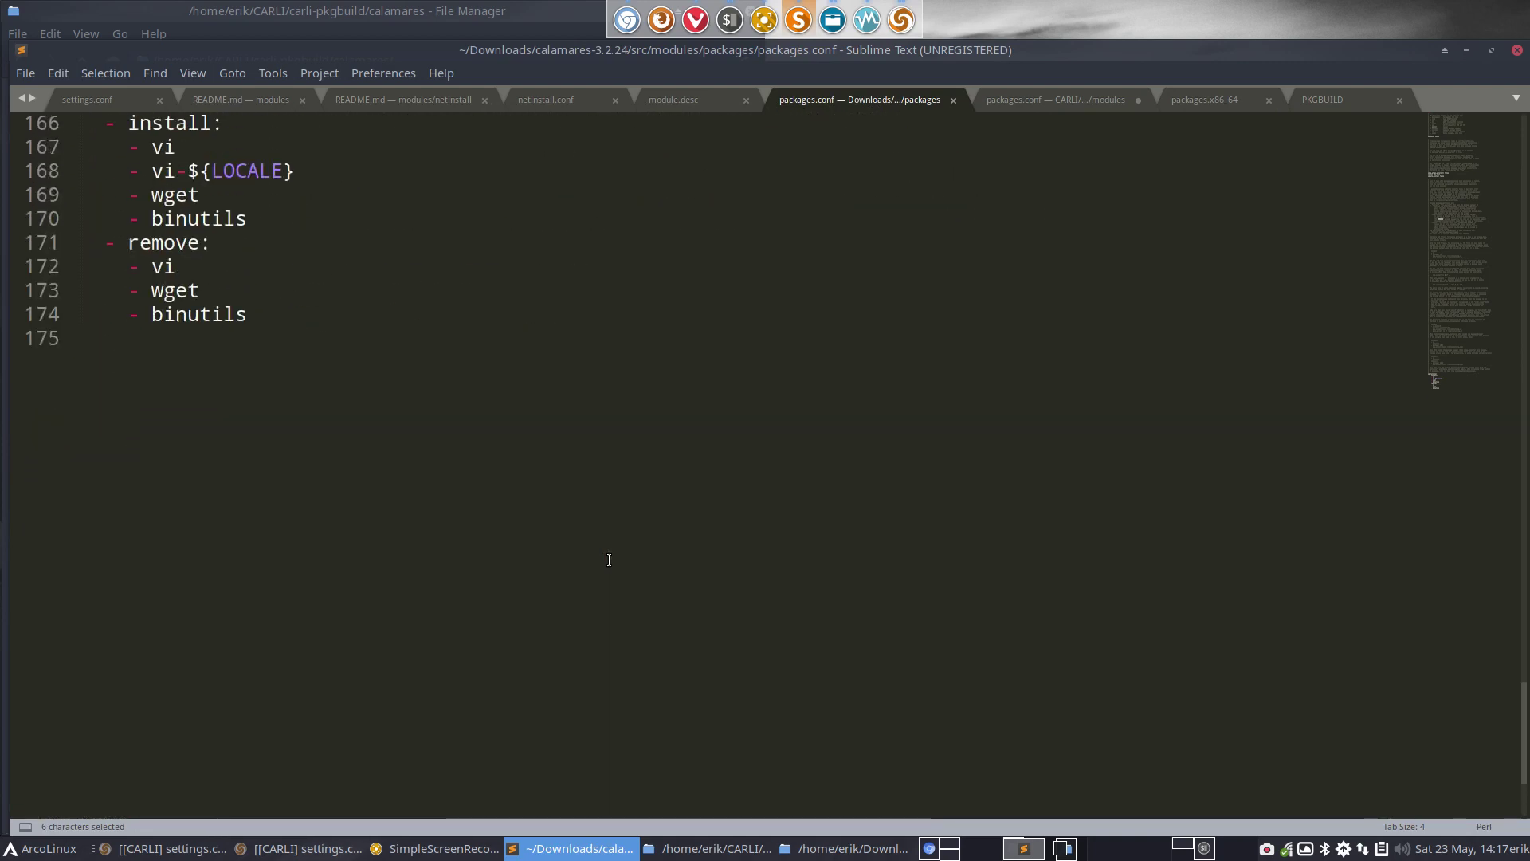
pyautogui.scroll(2, 608, 560)
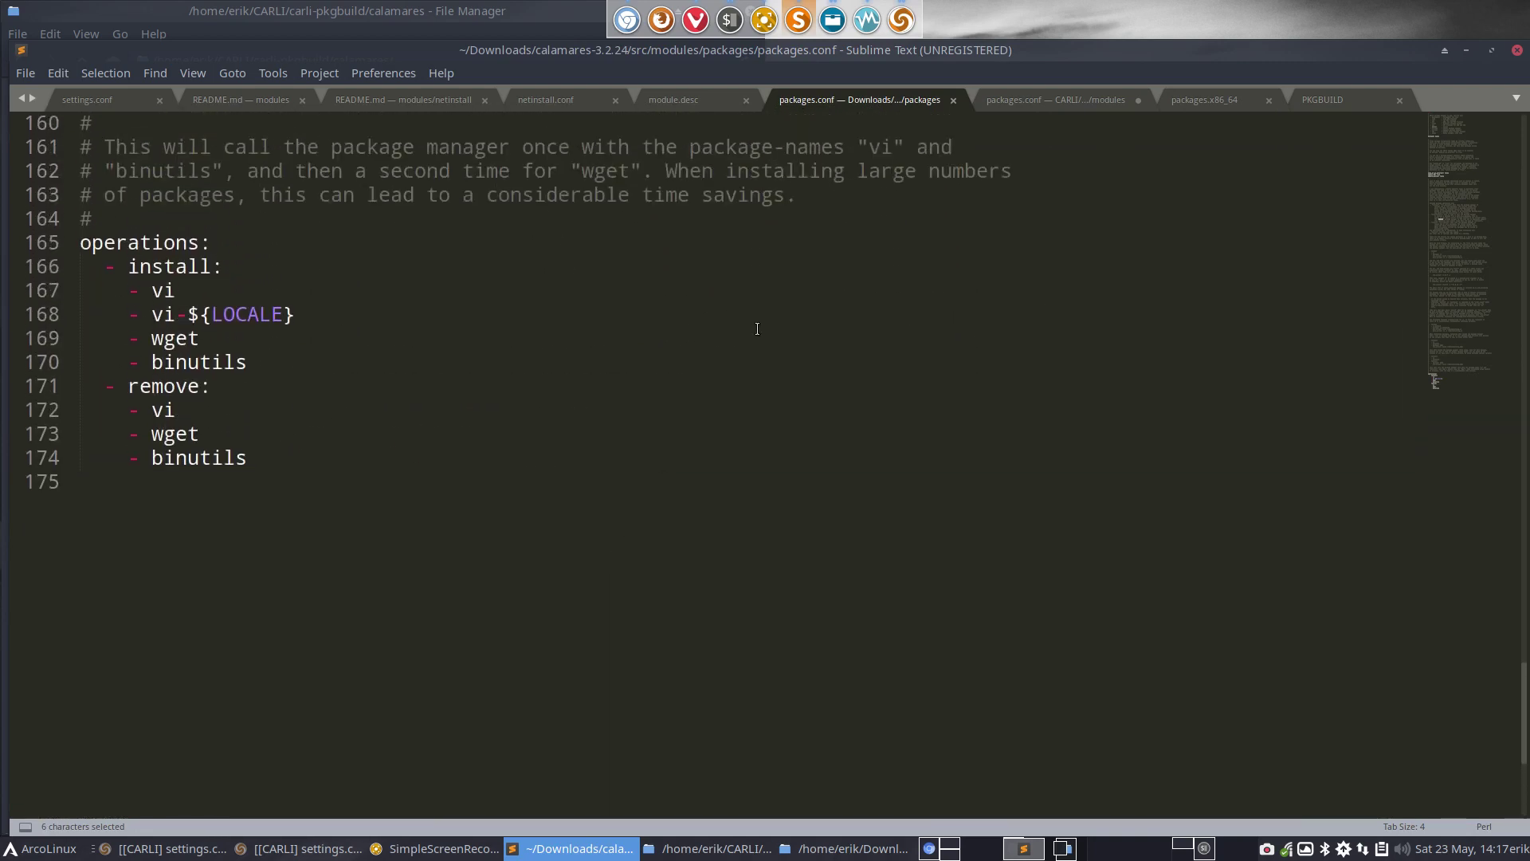
pyautogui.click(954, 100)
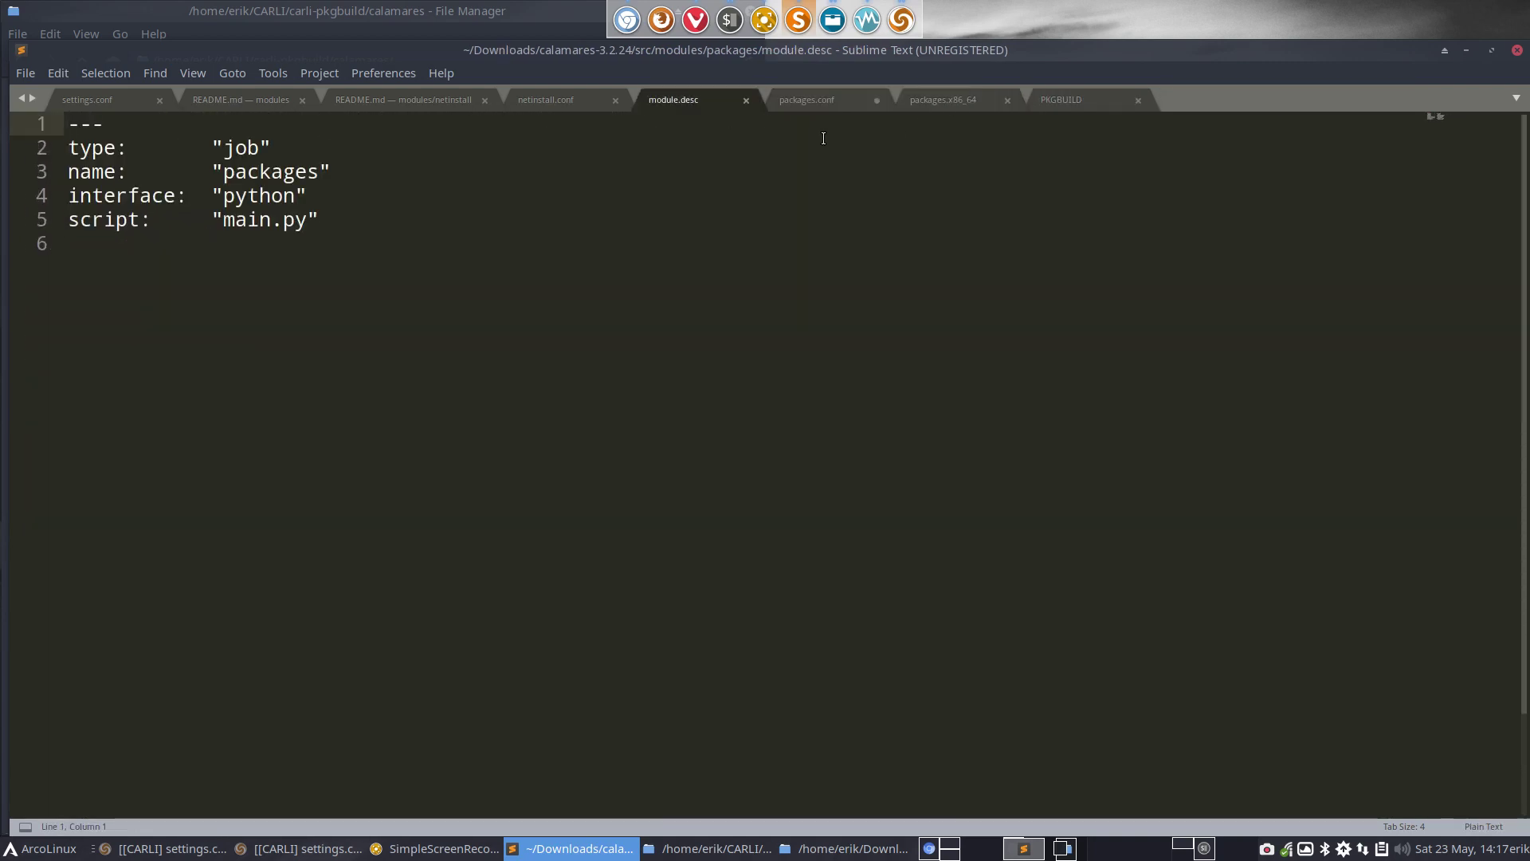
pyautogui.click(745, 100)
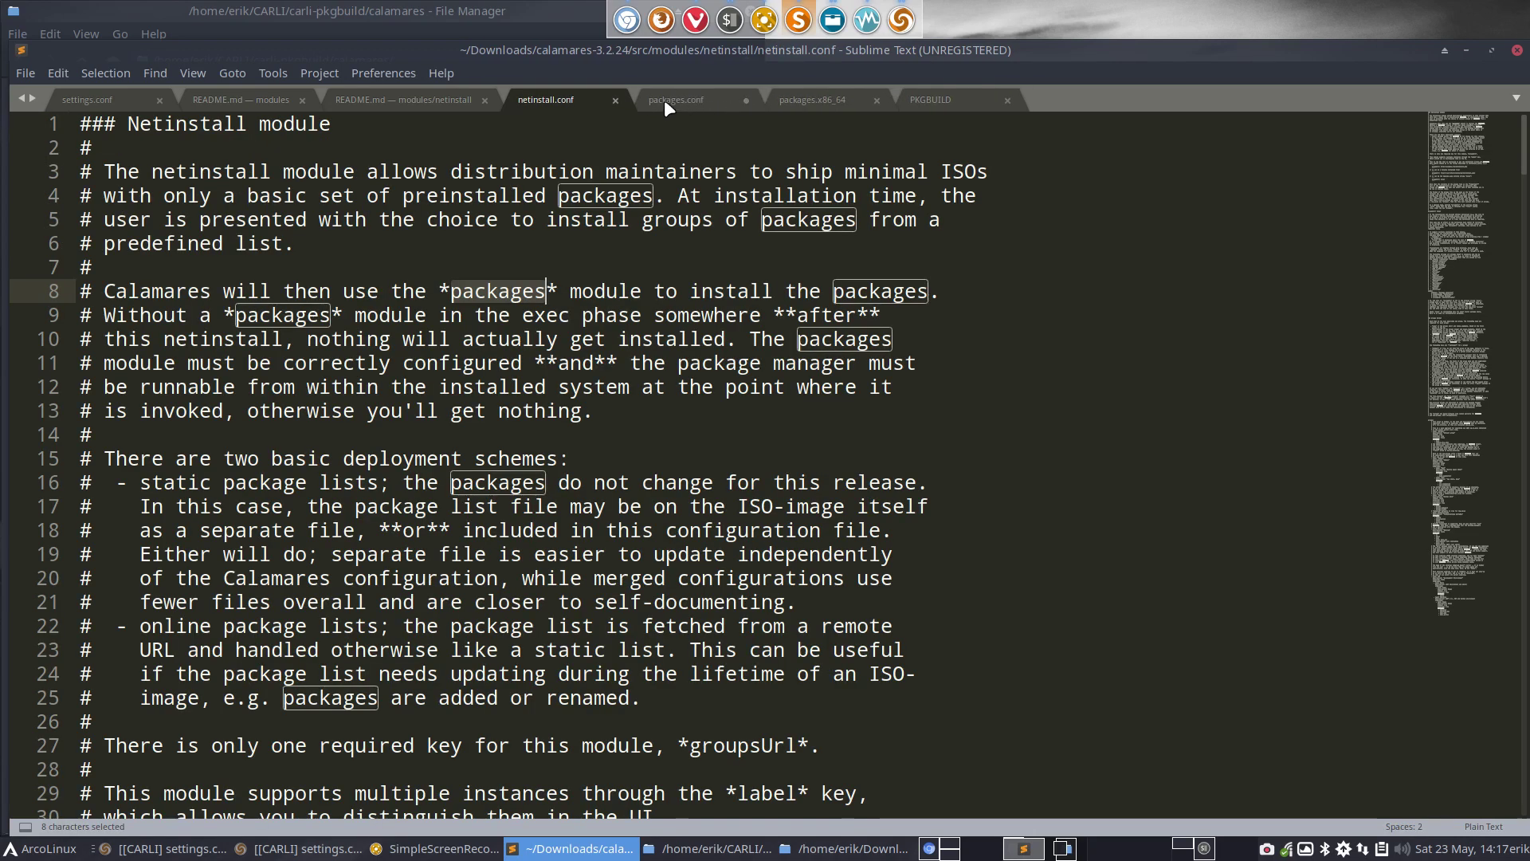
pyautogui.click(616, 100)
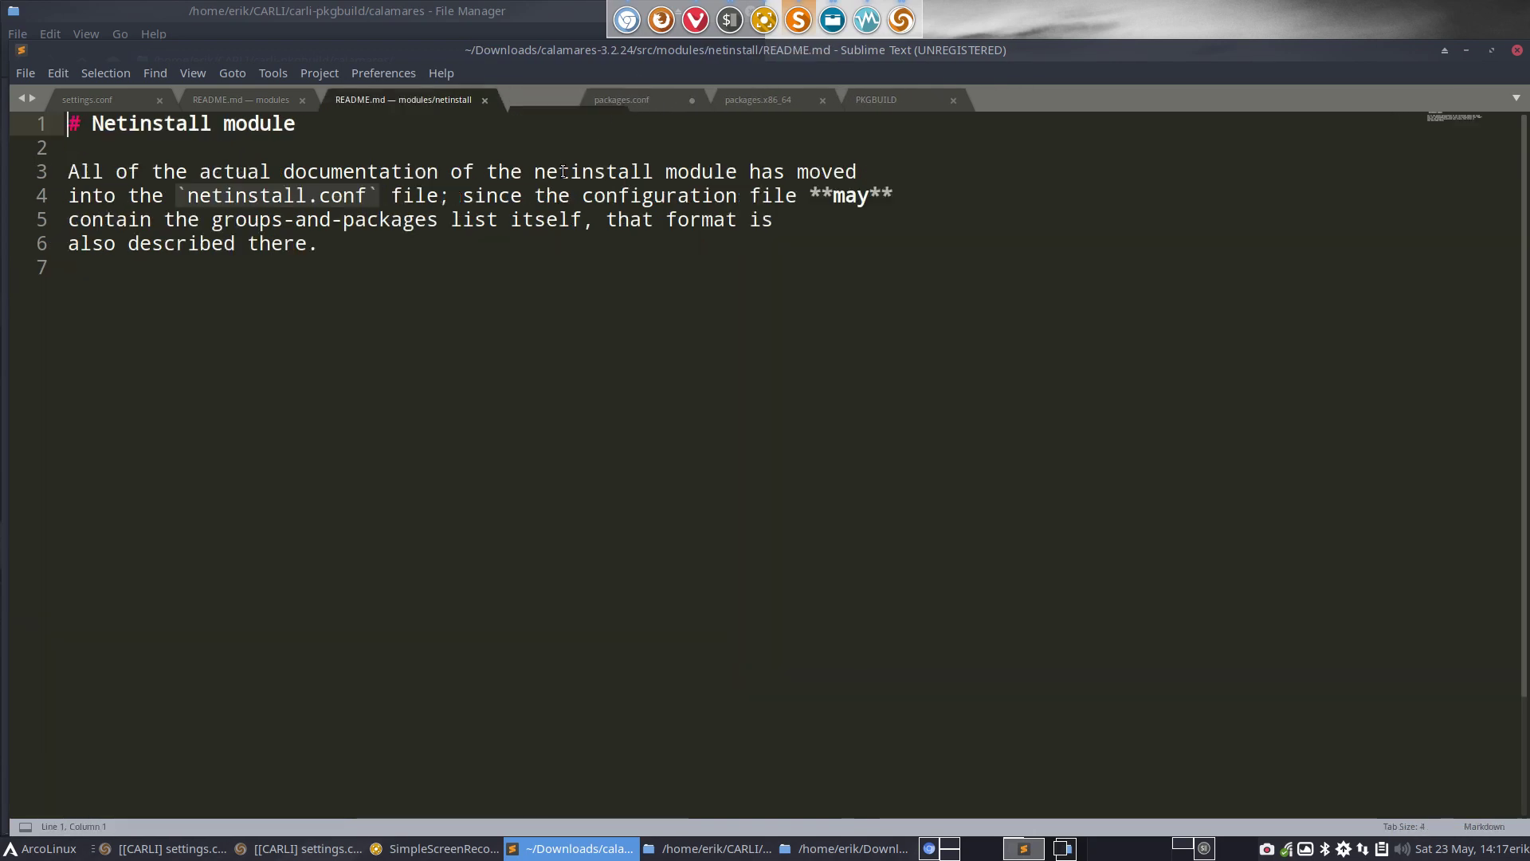
pyautogui.click(485, 100)
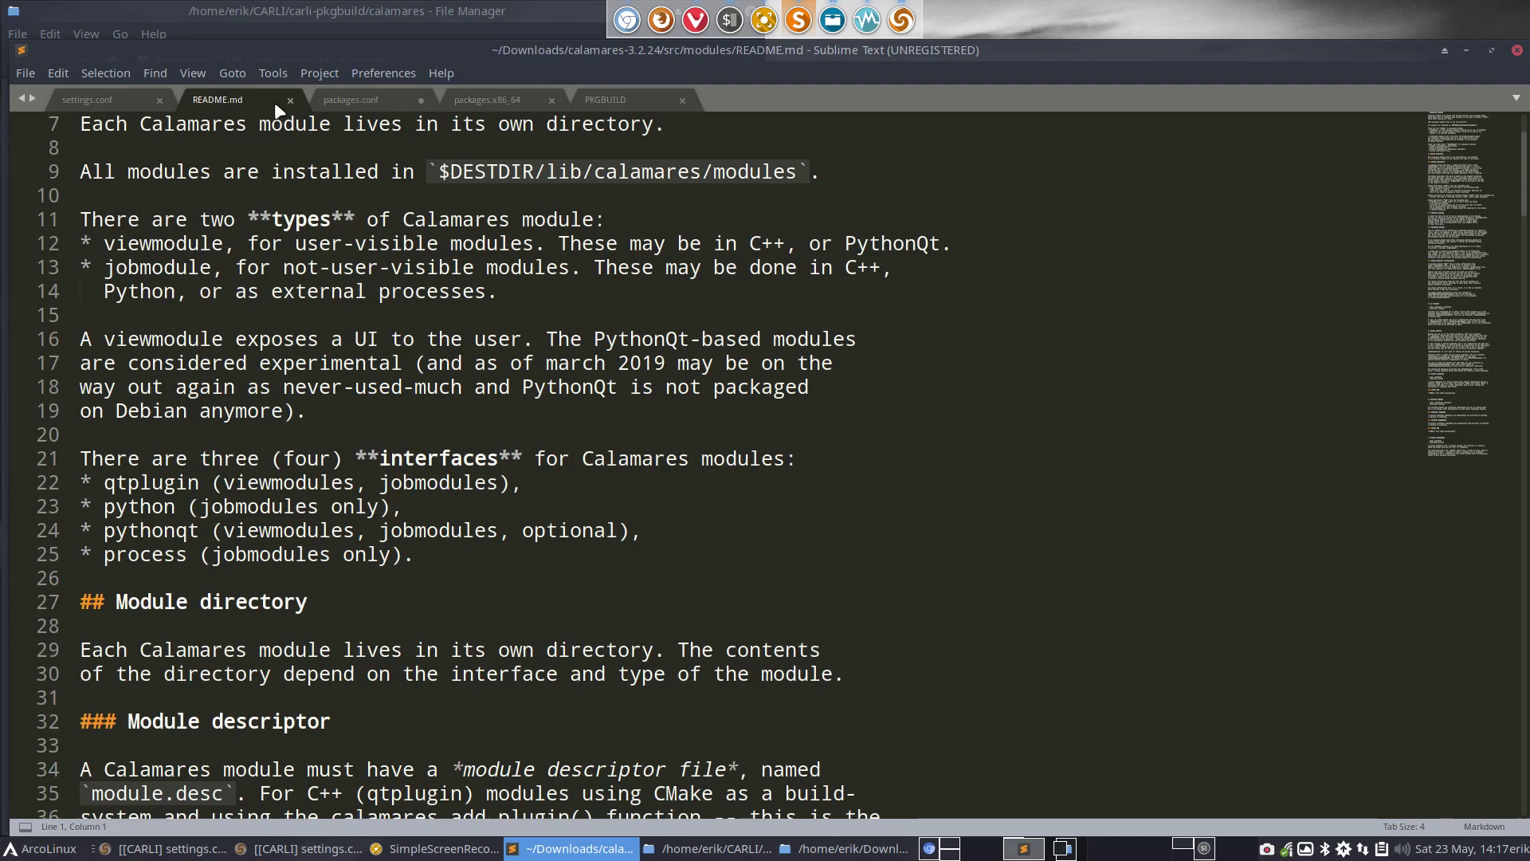
pyautogui.click(289, 99)
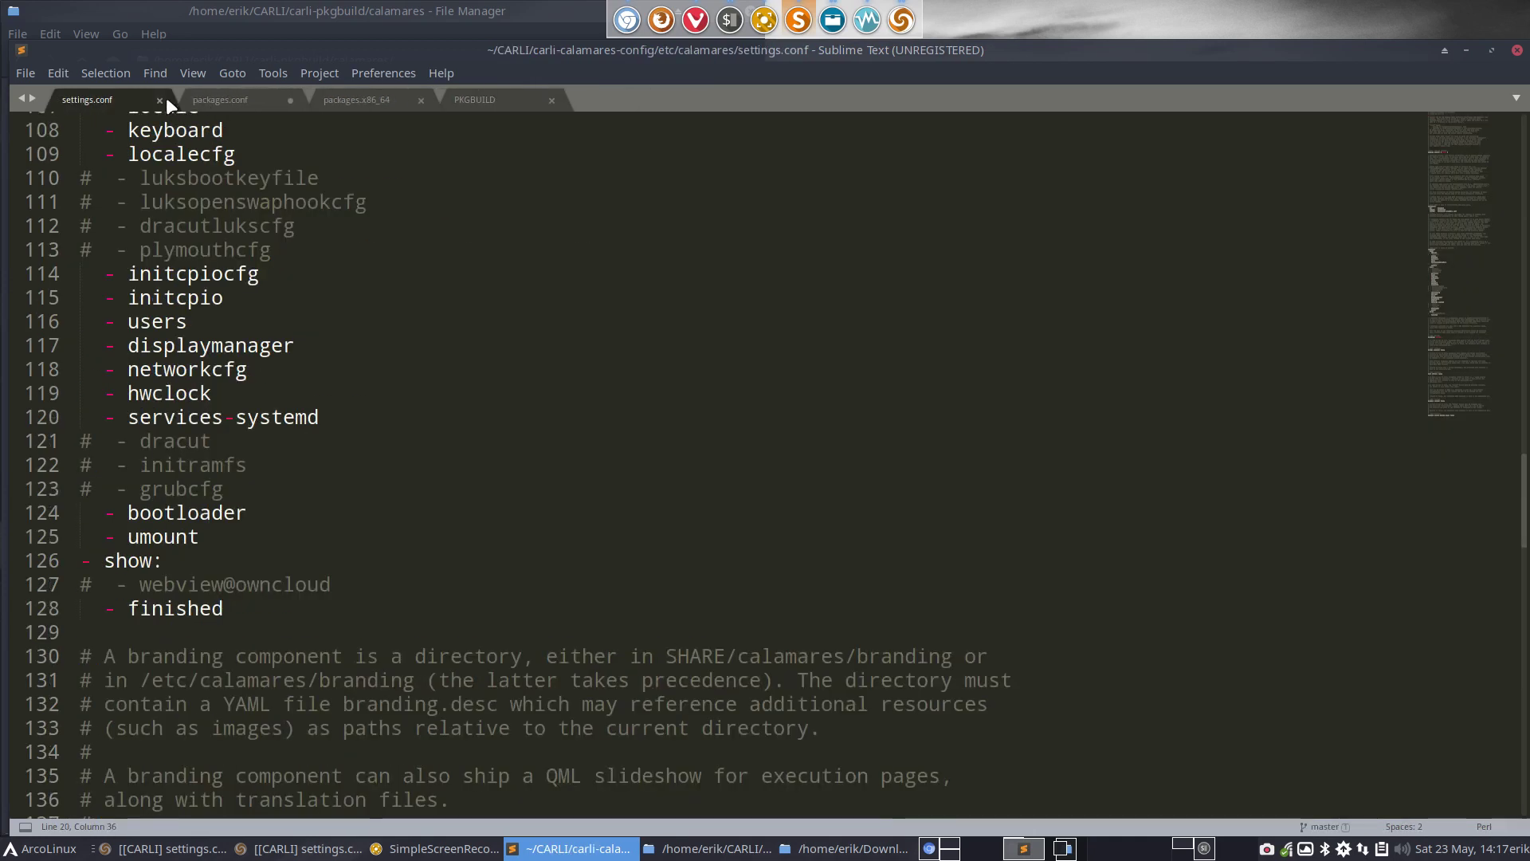
# Add a "- carli-calamares-config" entry below calamares in the try_remove list of the CARLI packages.conf and save the file
pyautogui.click(227, 101)
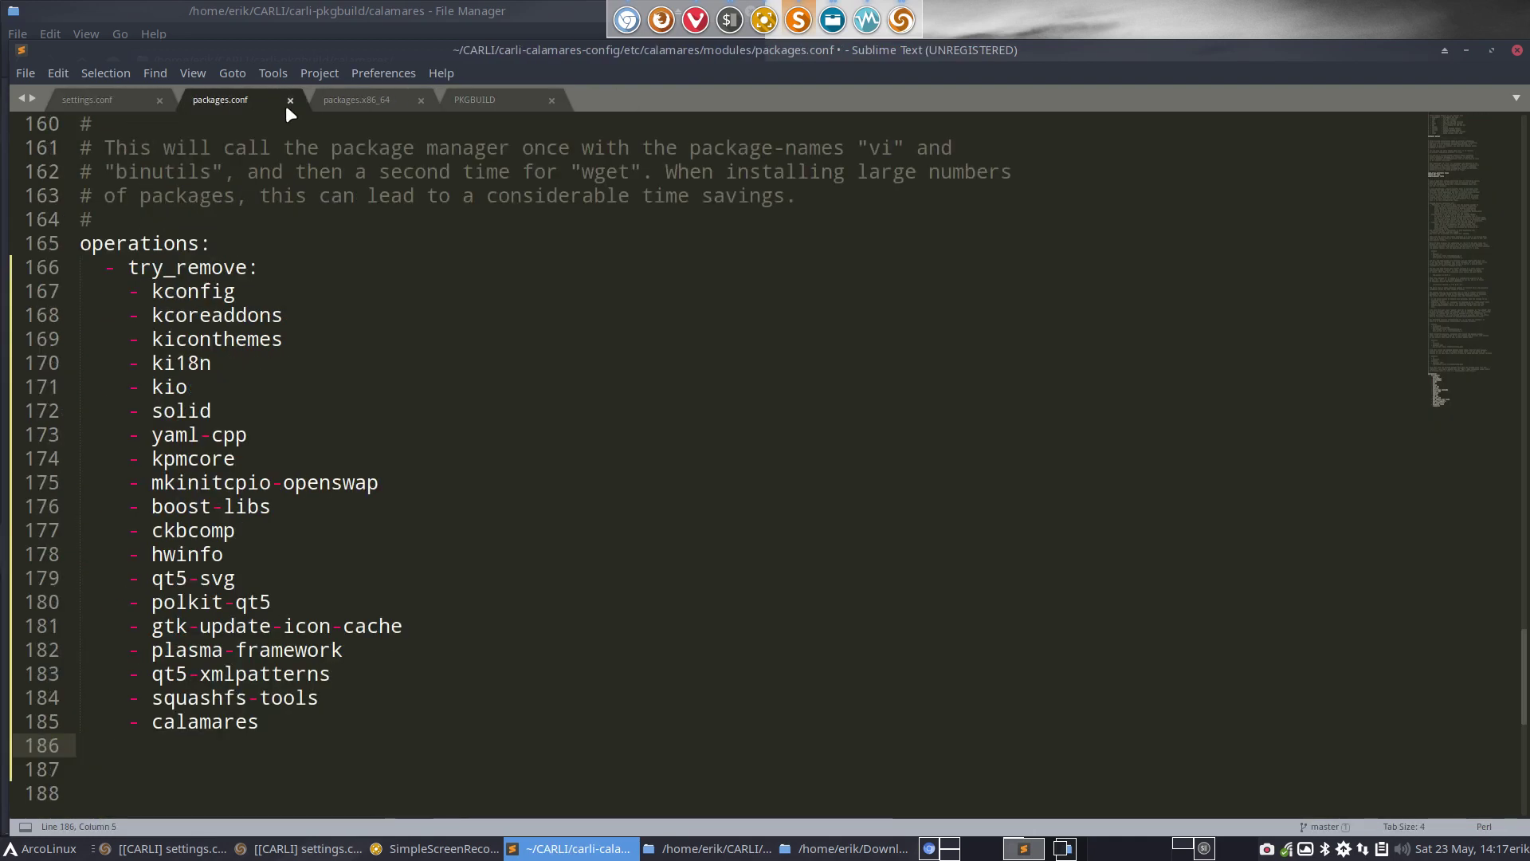
pyautogui.write('-')
pyautogui.hotkey('ctrl', 'v')
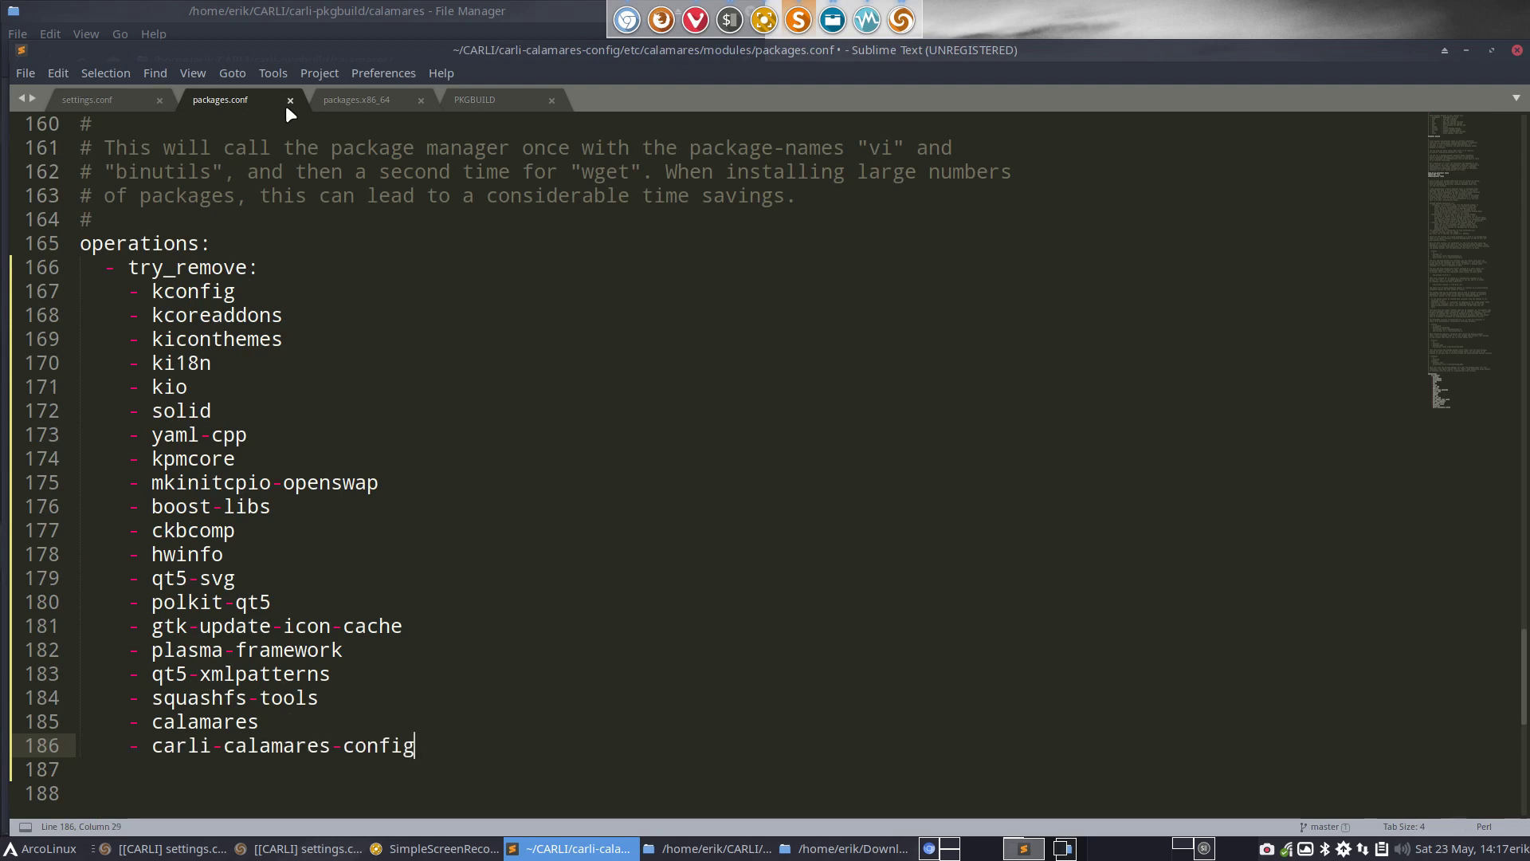
pyautogui.hotkey('ctrl', 's')
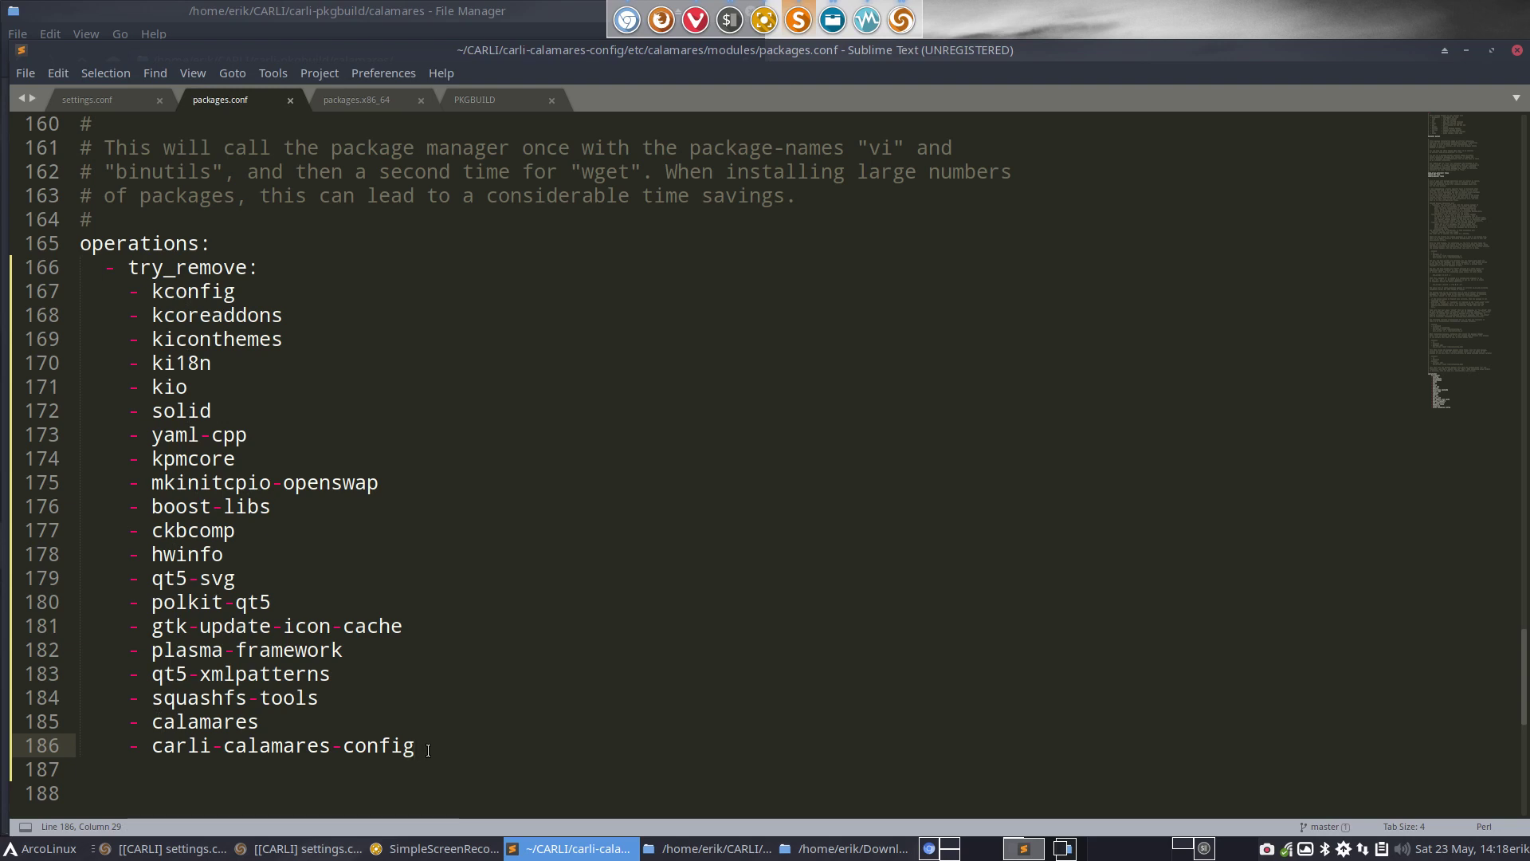
pyautogui.hotkey('ctrl', 's')
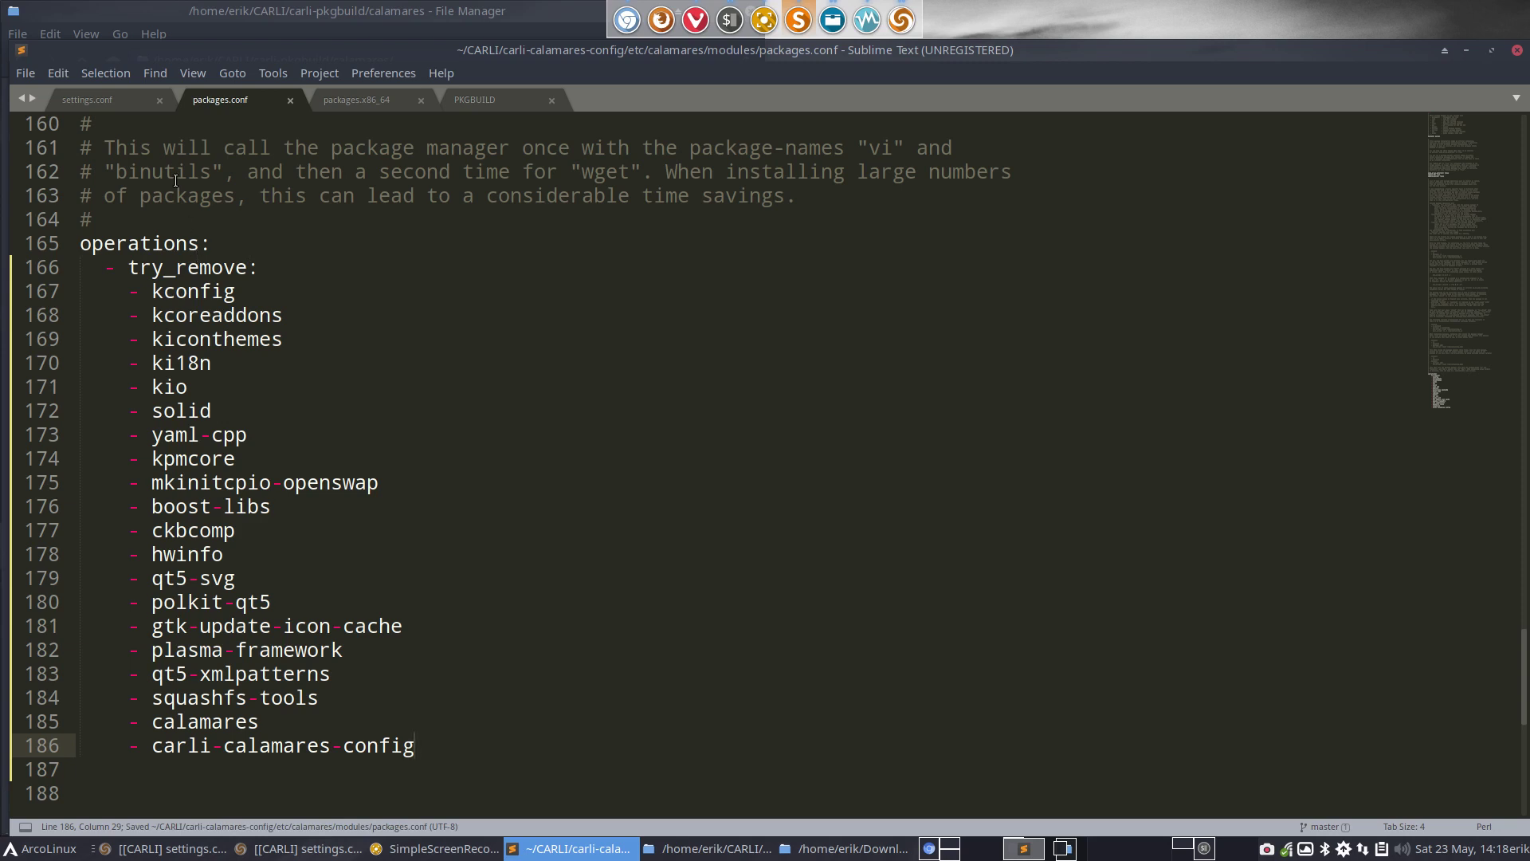
# Review the exec module sequence in settings.conf and close the PKGBUILD file
pyautogui.click(104, 102)
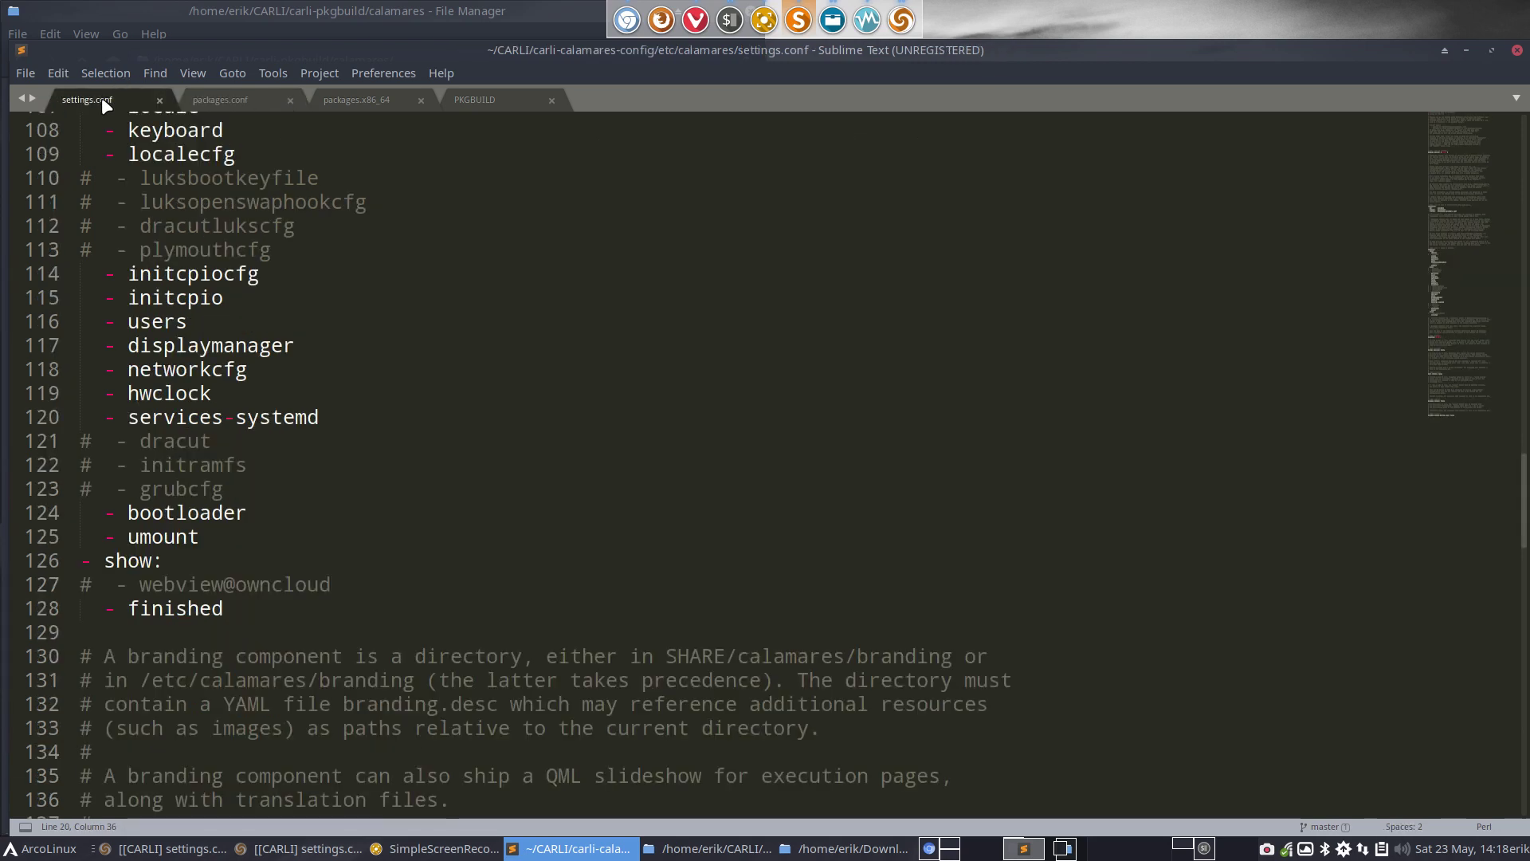
pyautogui.scroll(3, 193, 321)
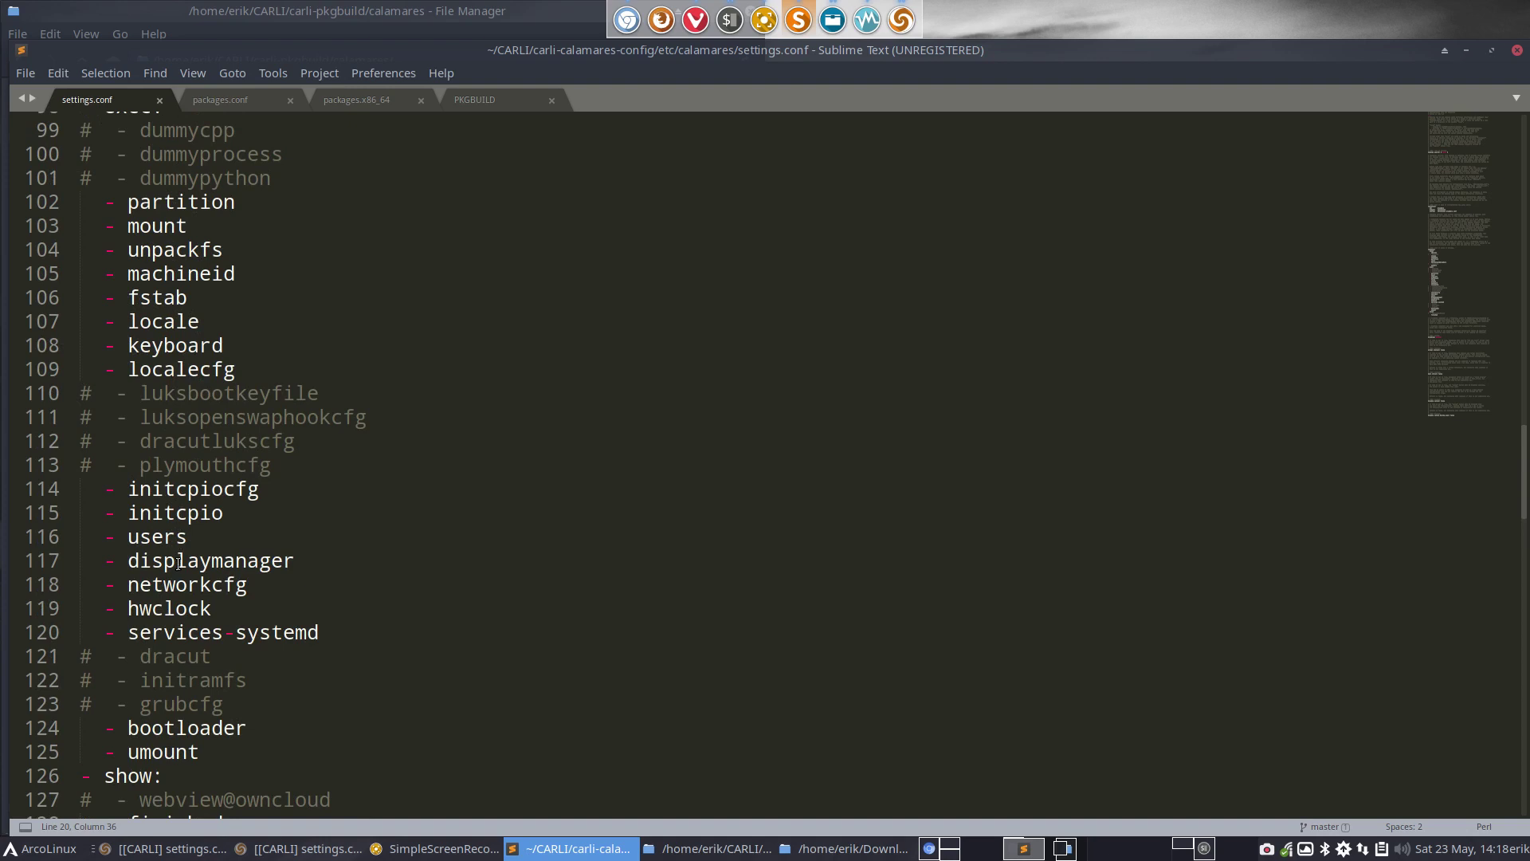
pyautogui.scroll(-4, 234, 671)
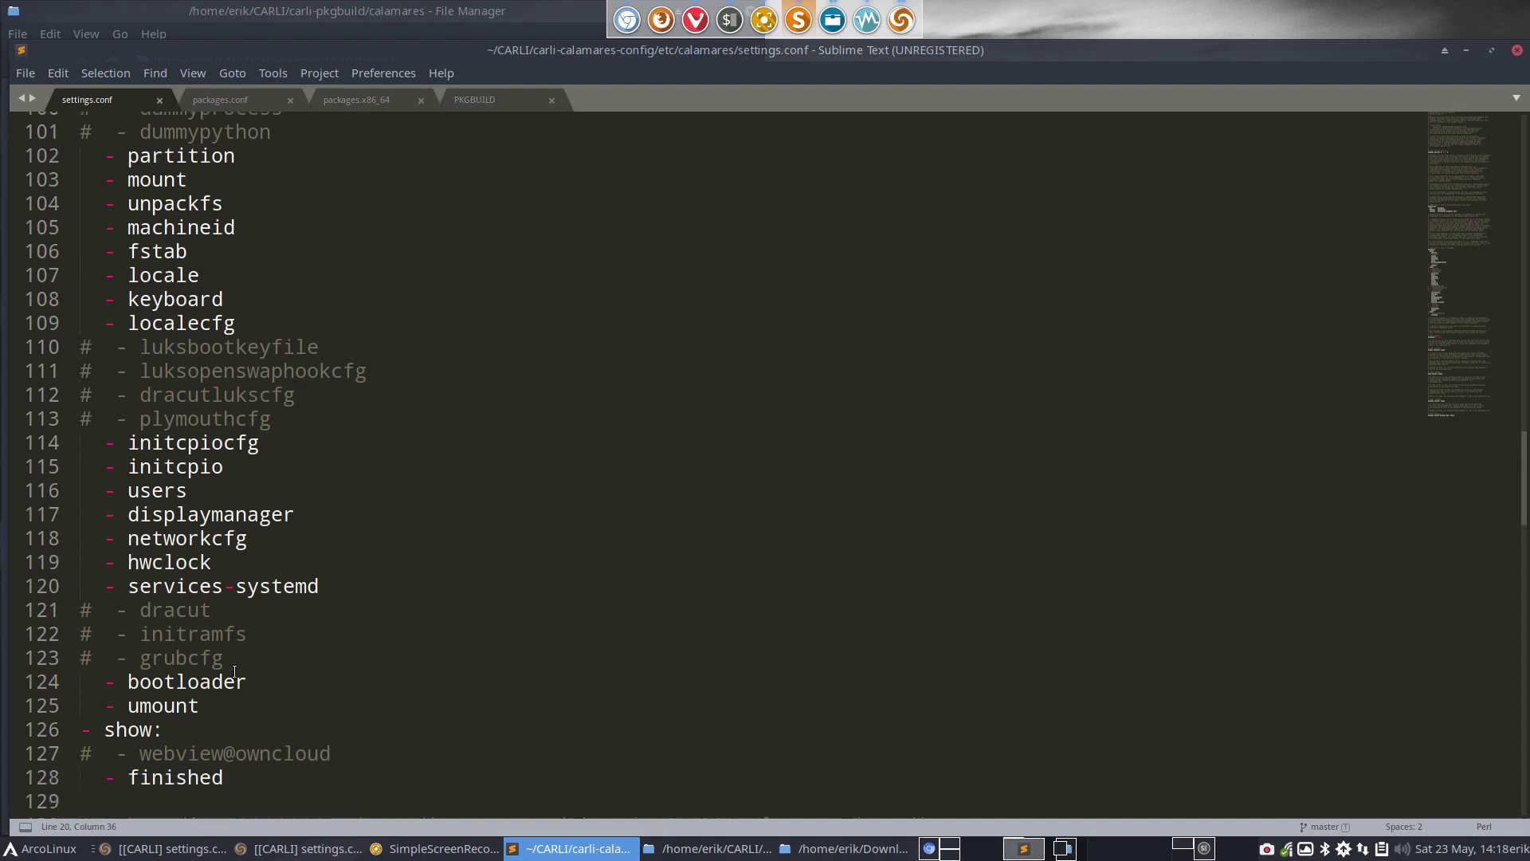
pyautogui.scroll(5, 261, 632)
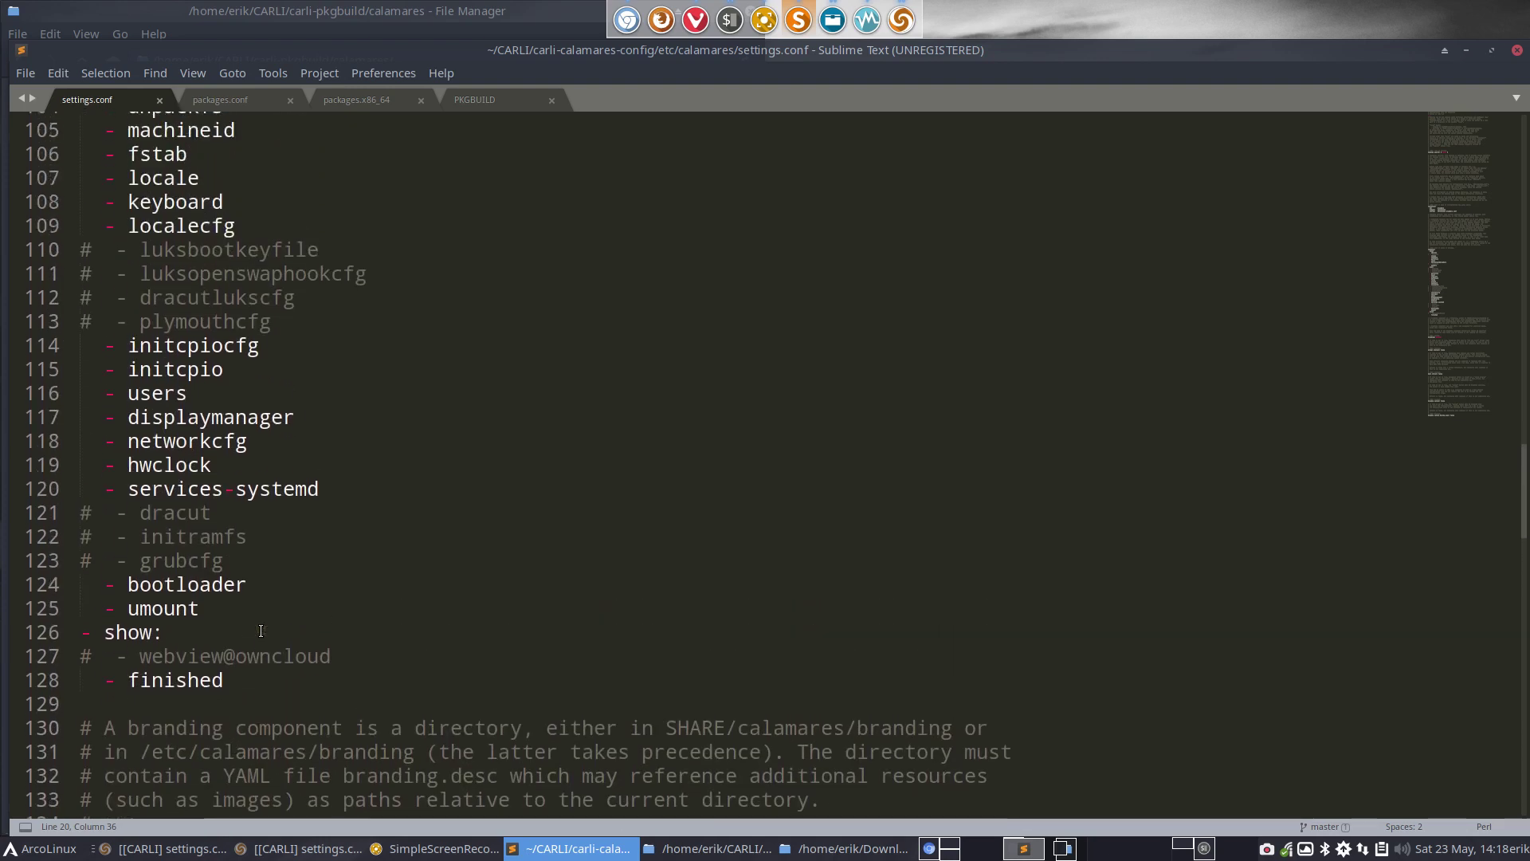
pyautogui.scroll(2, 261, 632)
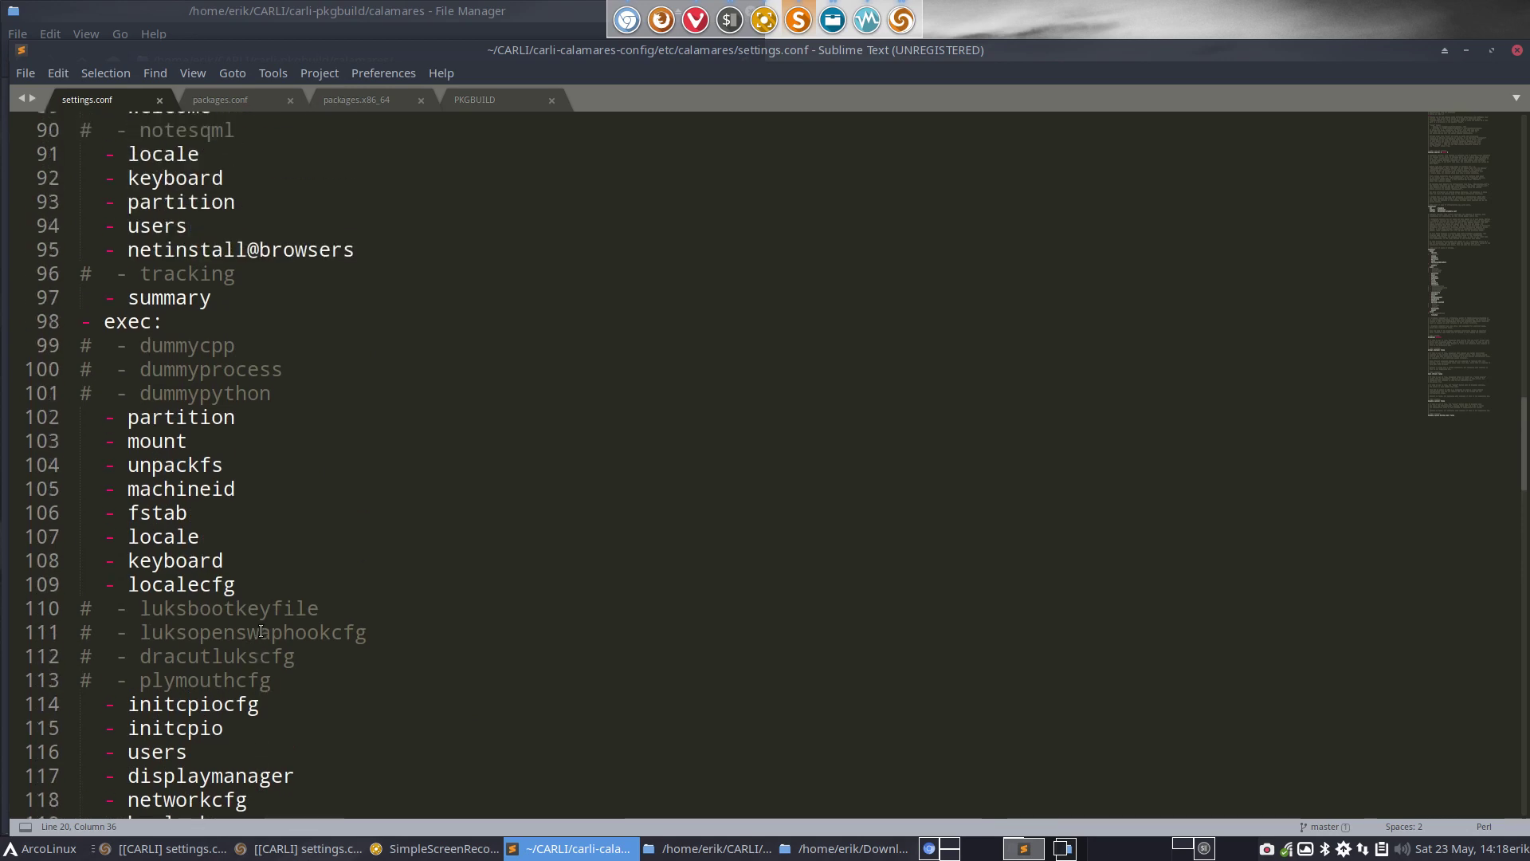
pyautogui.click(499, 98)
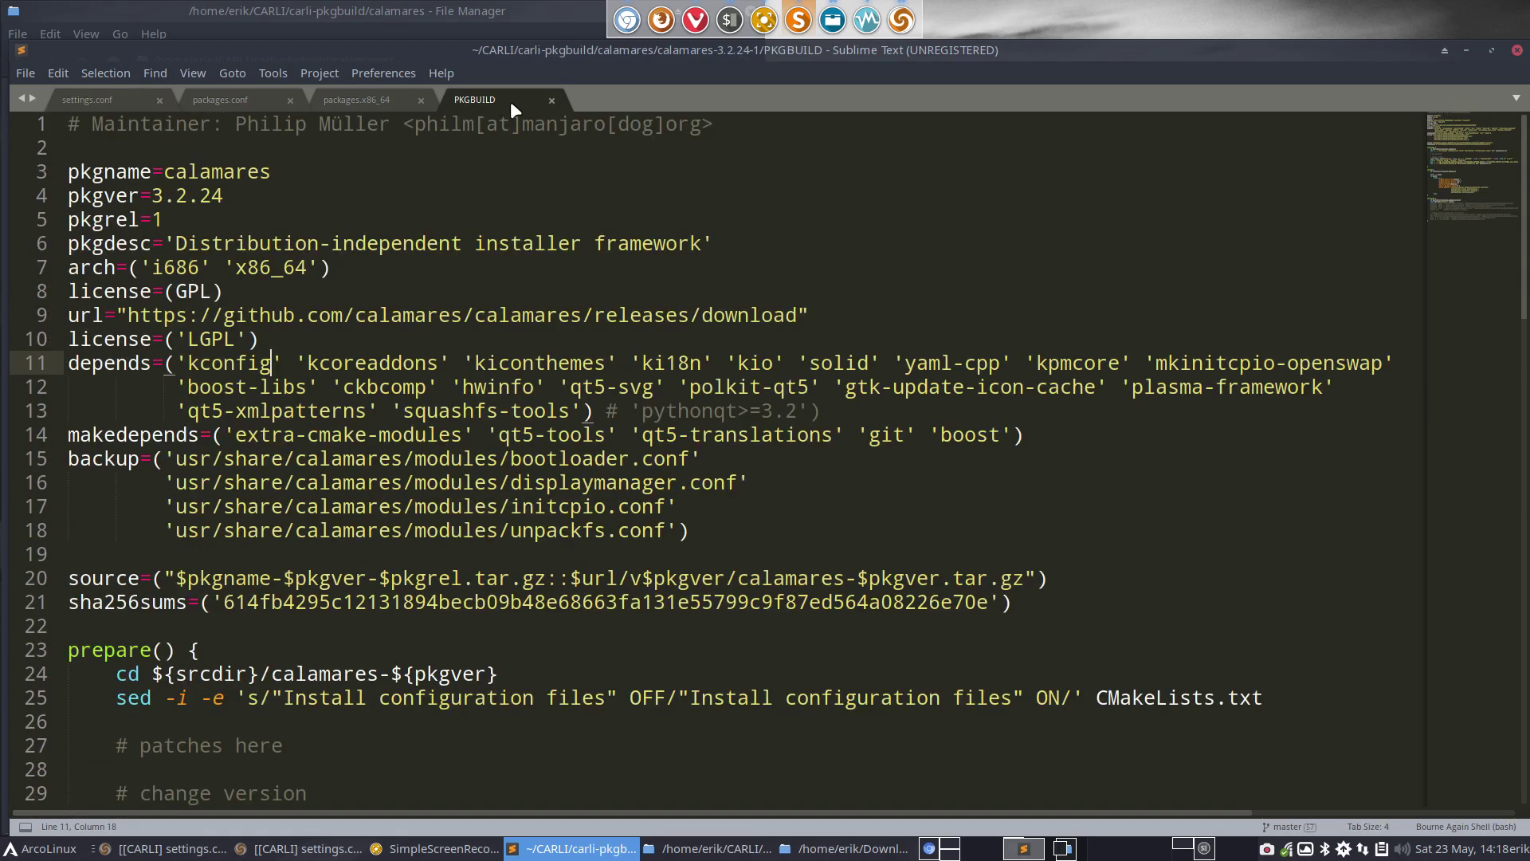
pyautogui.click(552, 100)
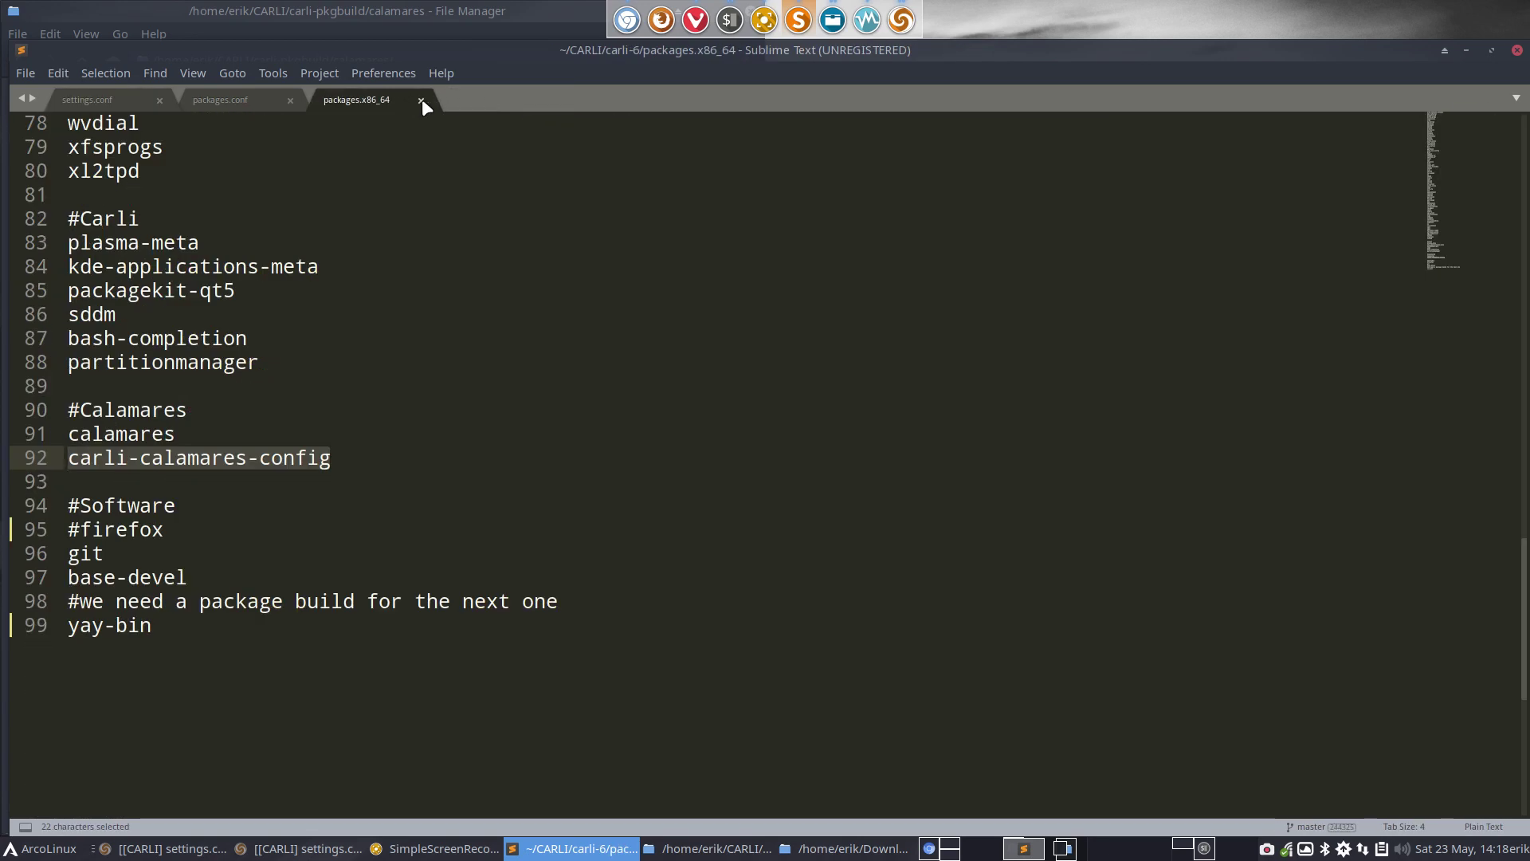
pyautogui.click(241, 98)
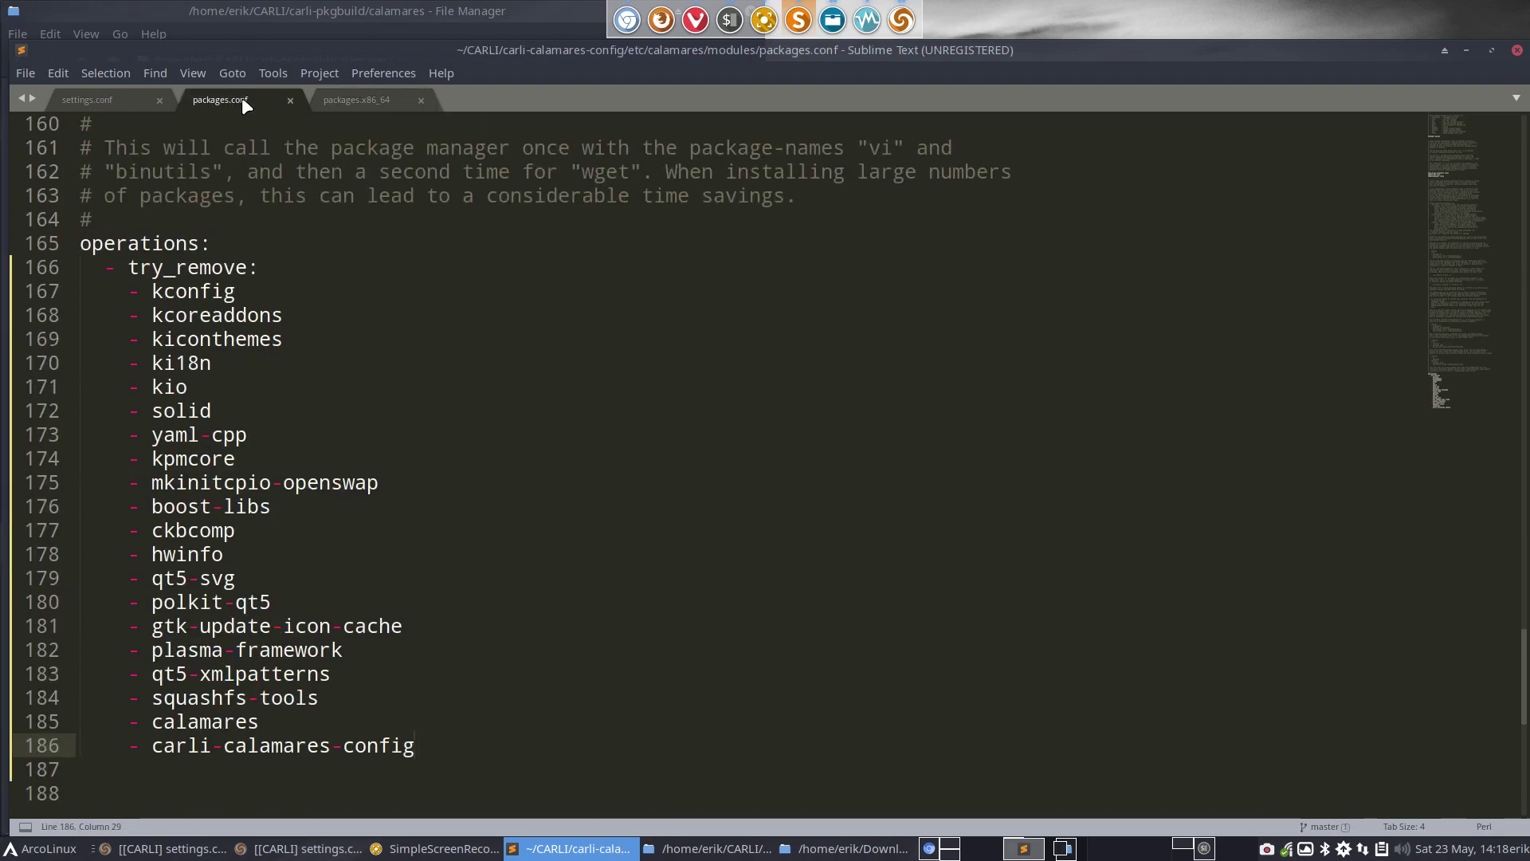
# Add a "- packages" entry below users in the exec sequence of settings.conf, save the file and close the editor
pyautogui.click(116, 99)
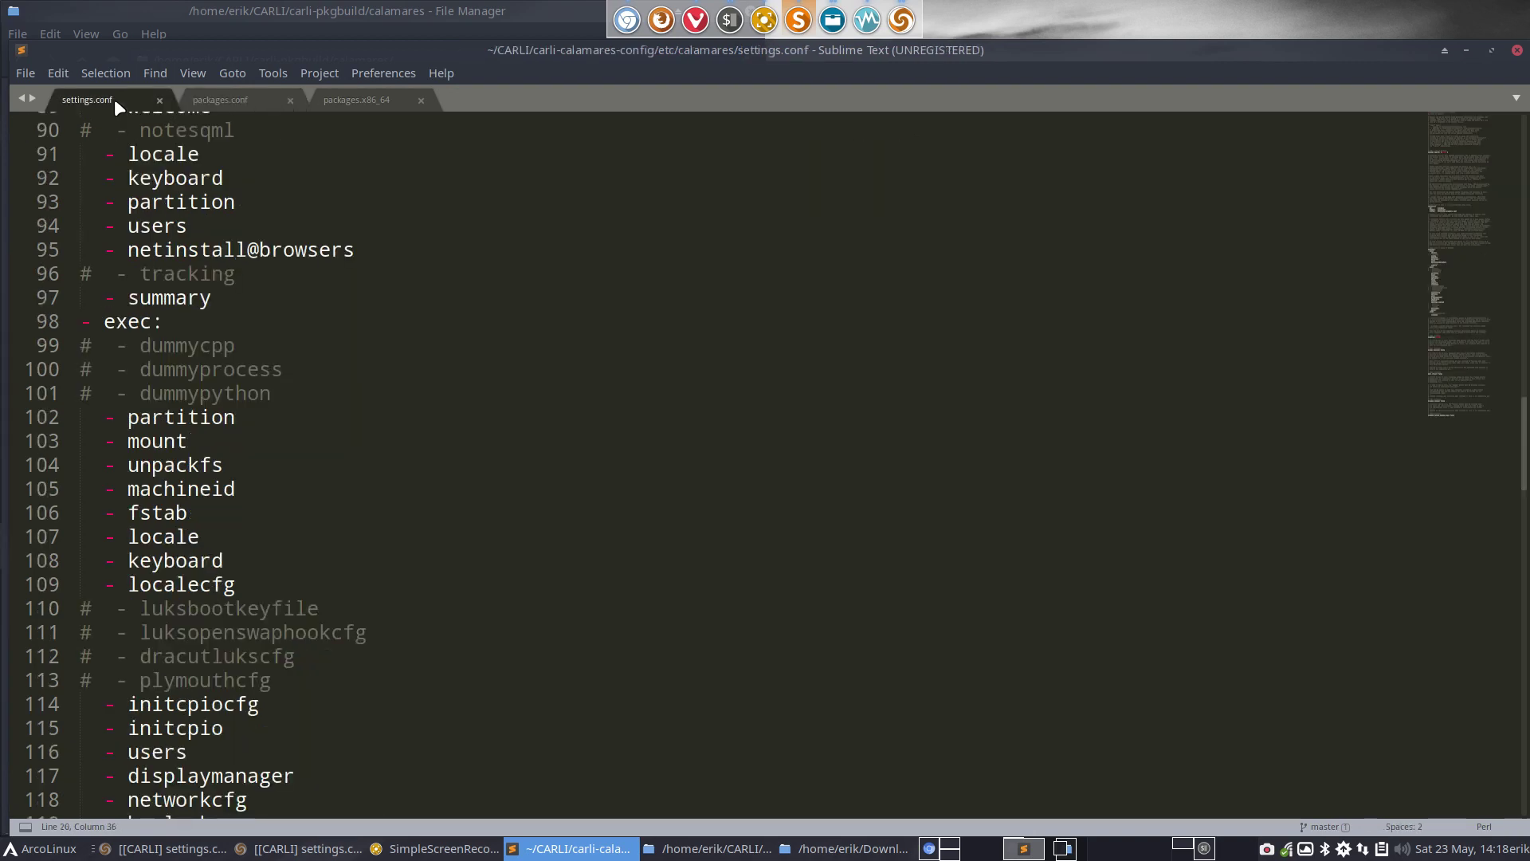
pyautogui.scroll(-4, 267, 516)
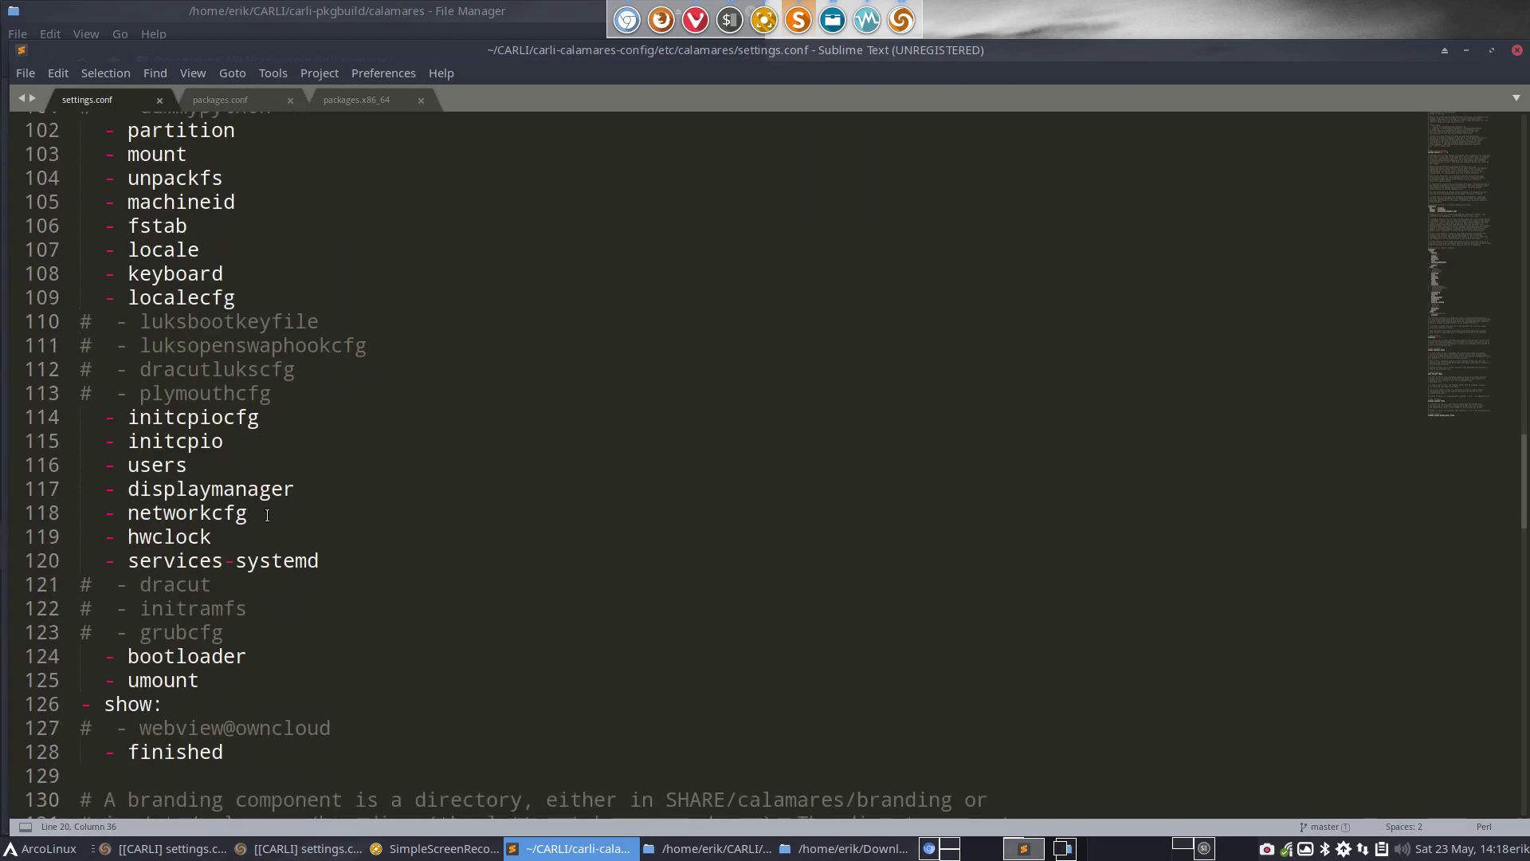
pyautogui.click(205, 440)
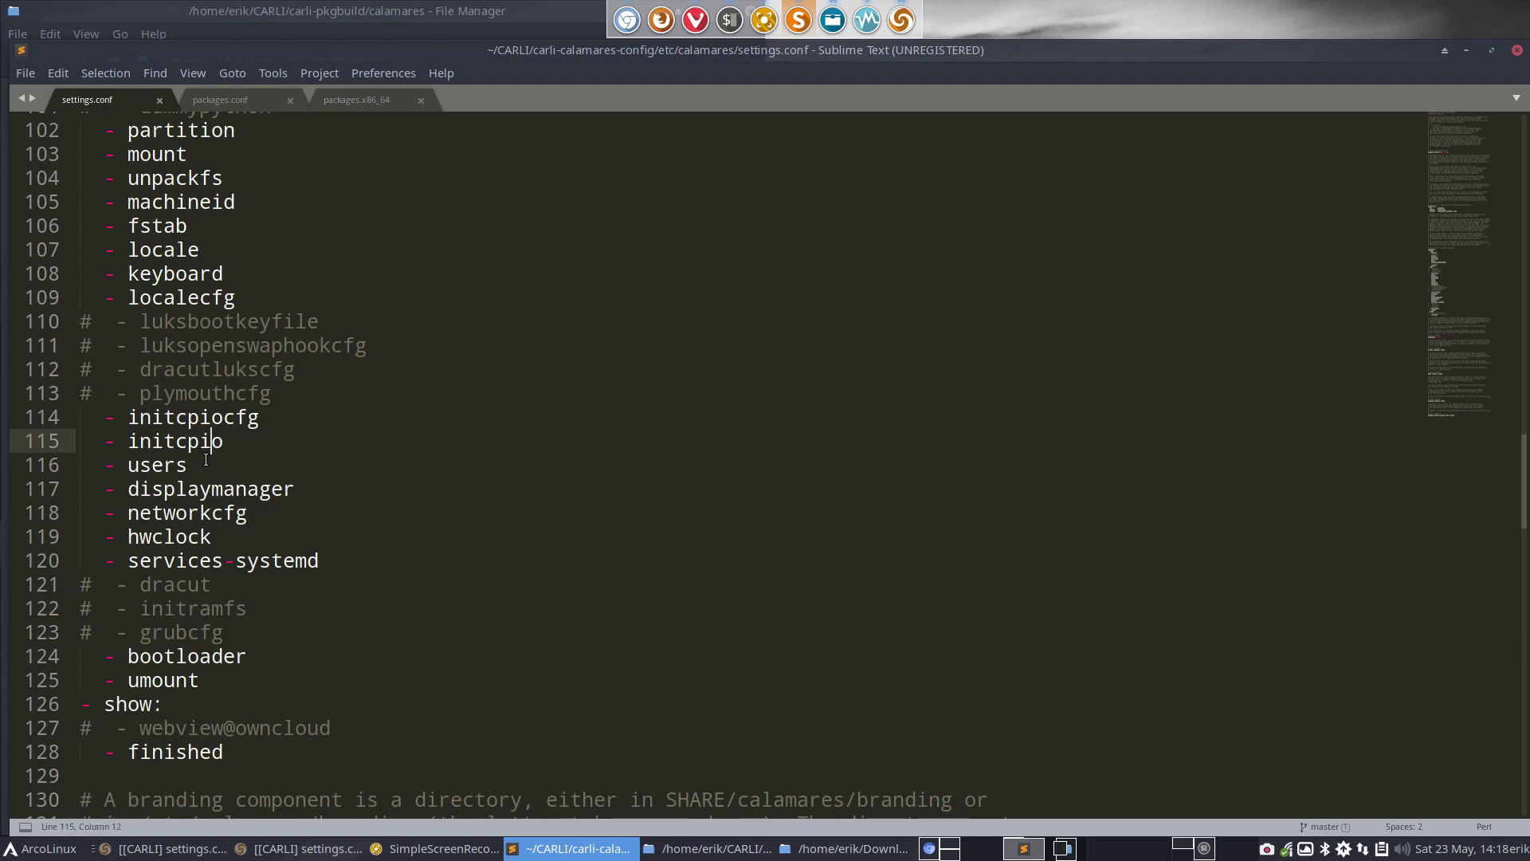
pyautogui.click(206, 471)
pyautogui.press('Return')
pyautogui.write('-')
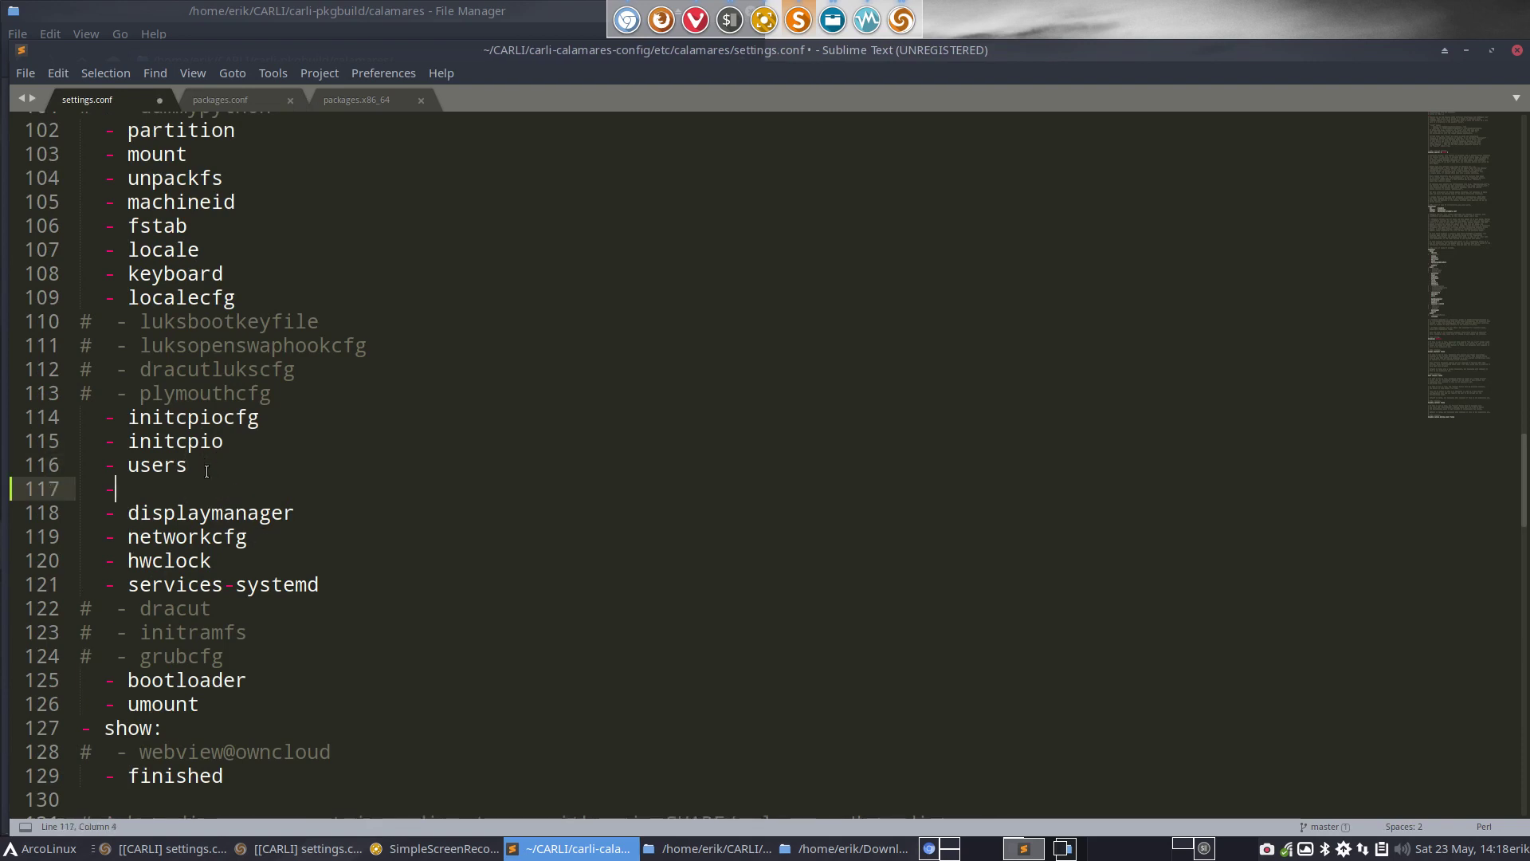
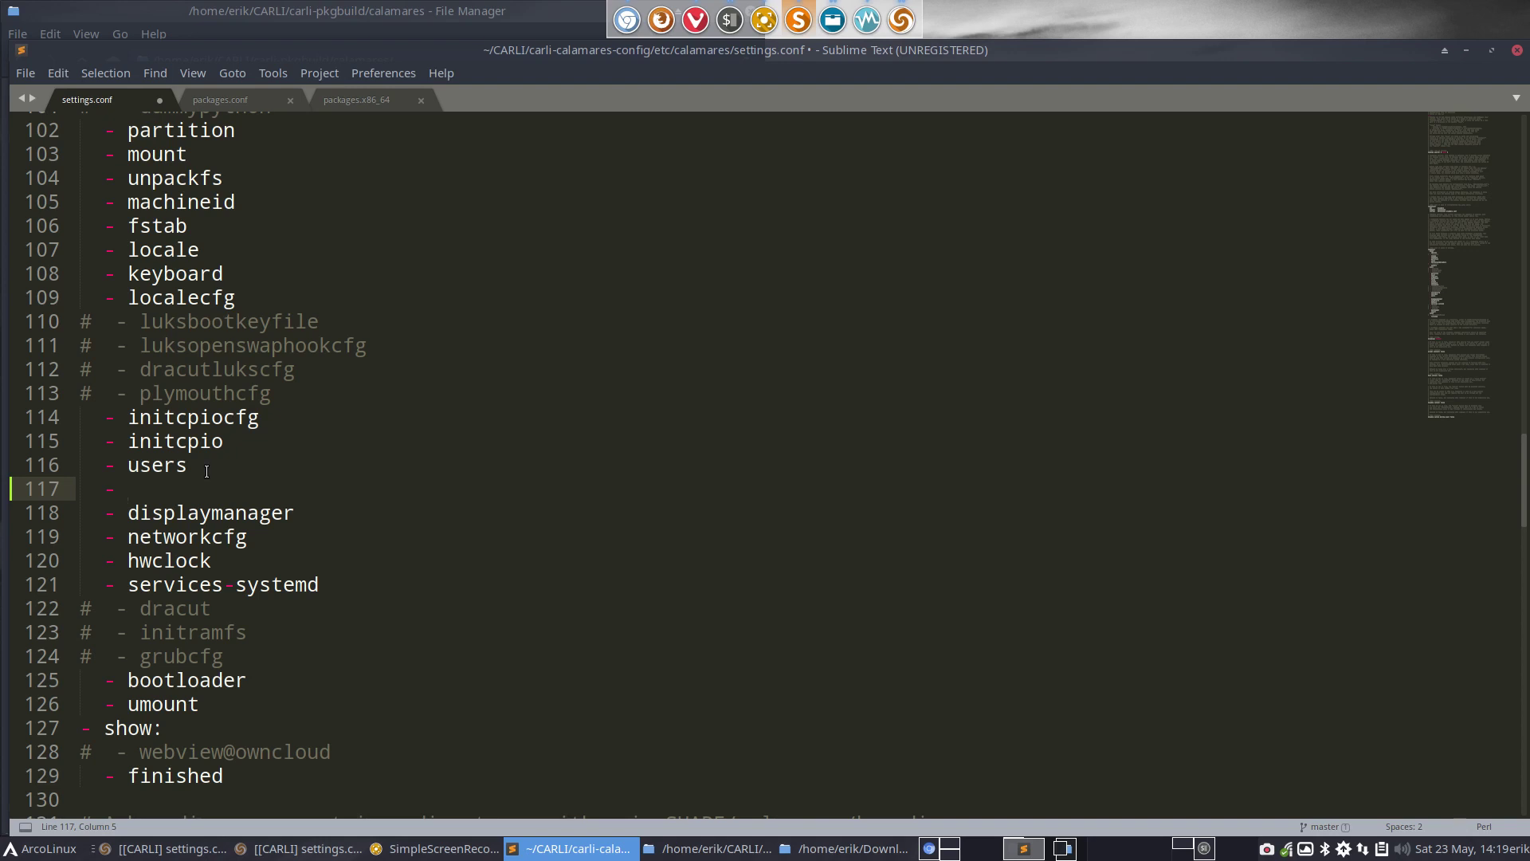
pyautogui.write('packages')
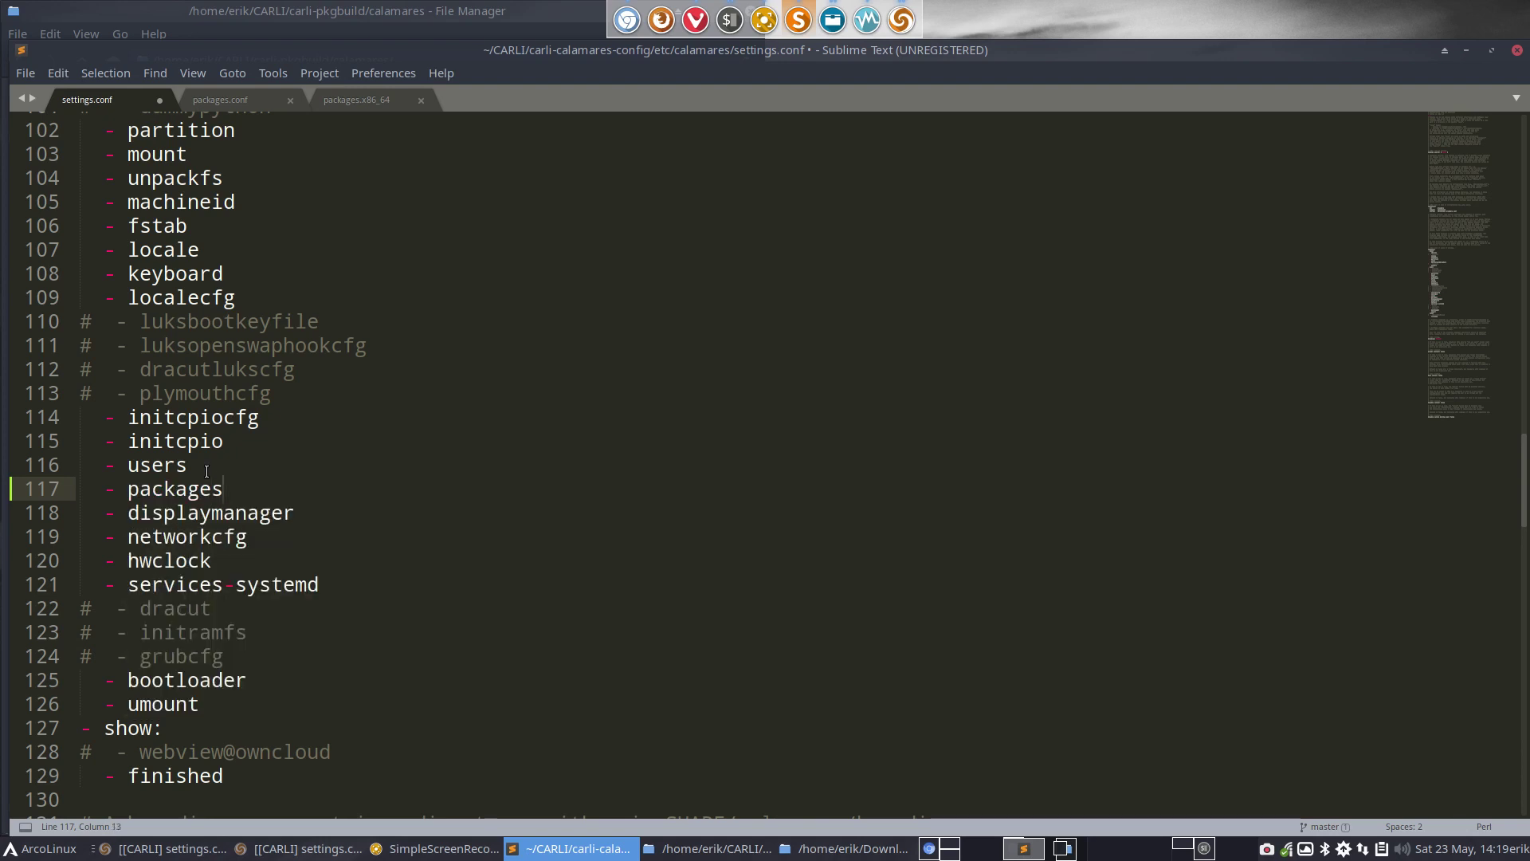
pyautogui.hotkey('ctrl', 's')
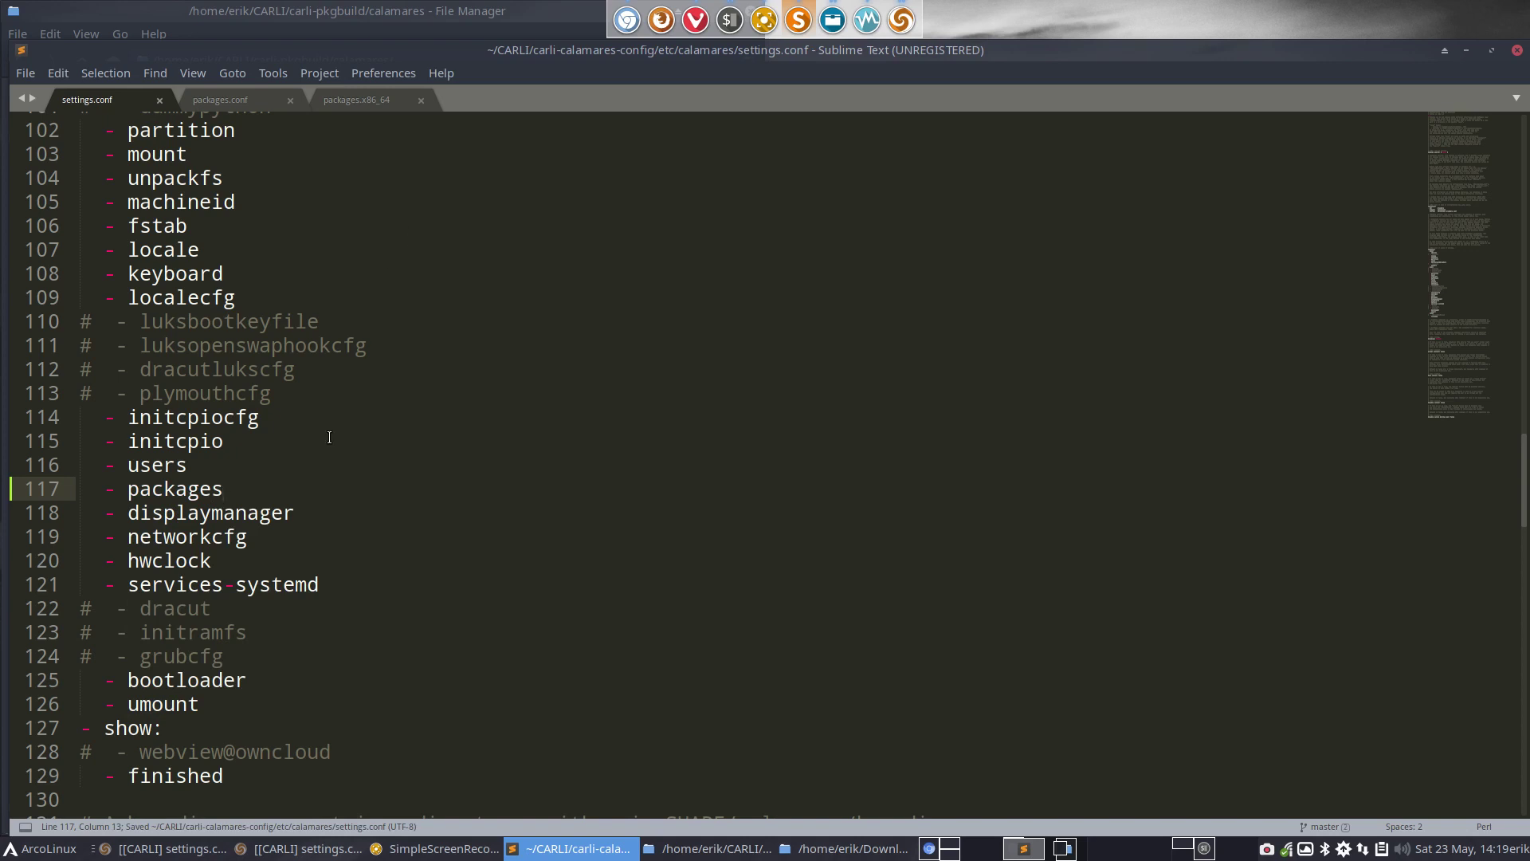
pyautogui.moveTo(240, 490); pyautogui.dragTo(40, 490)
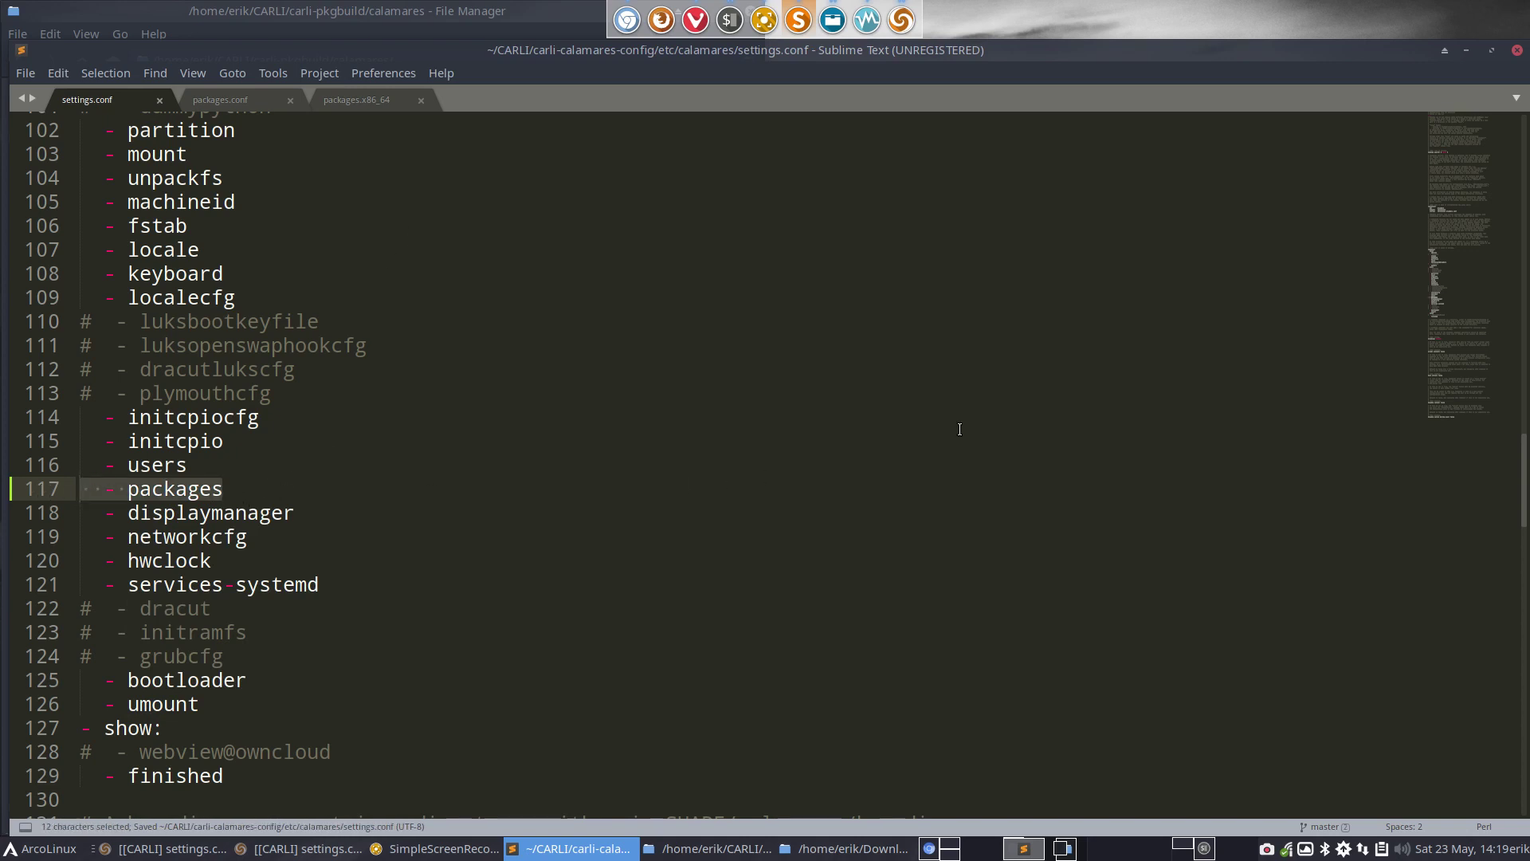
pyautogui.click(1516, 51)
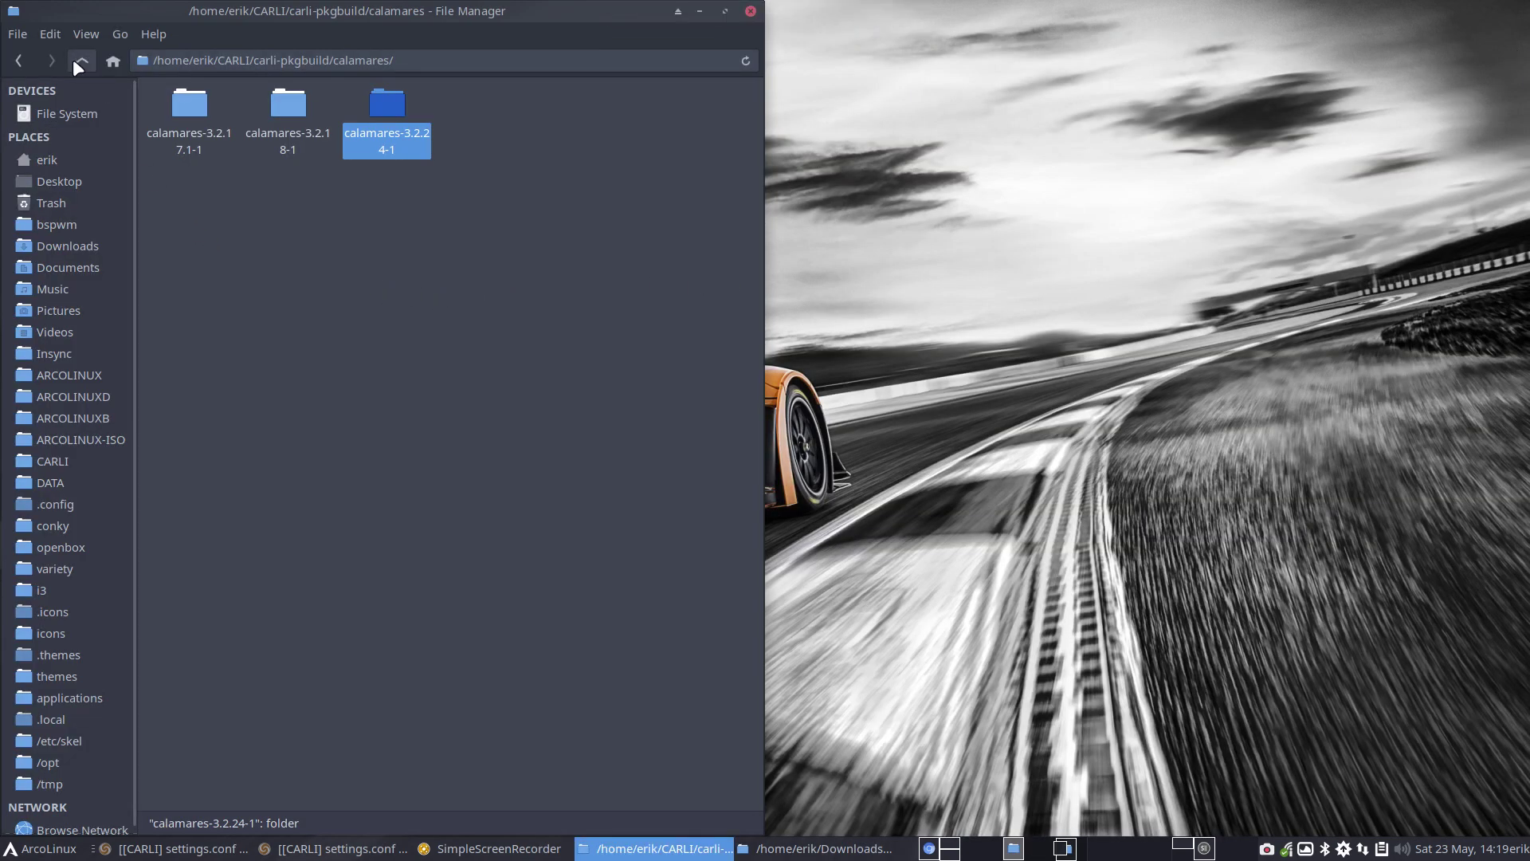
# Open show.qml from the etc/calamares/branding/default folder of CARLI/carli-calamares-config
pyautogui.click(21, 63)
pyautogui.click(21, 63)
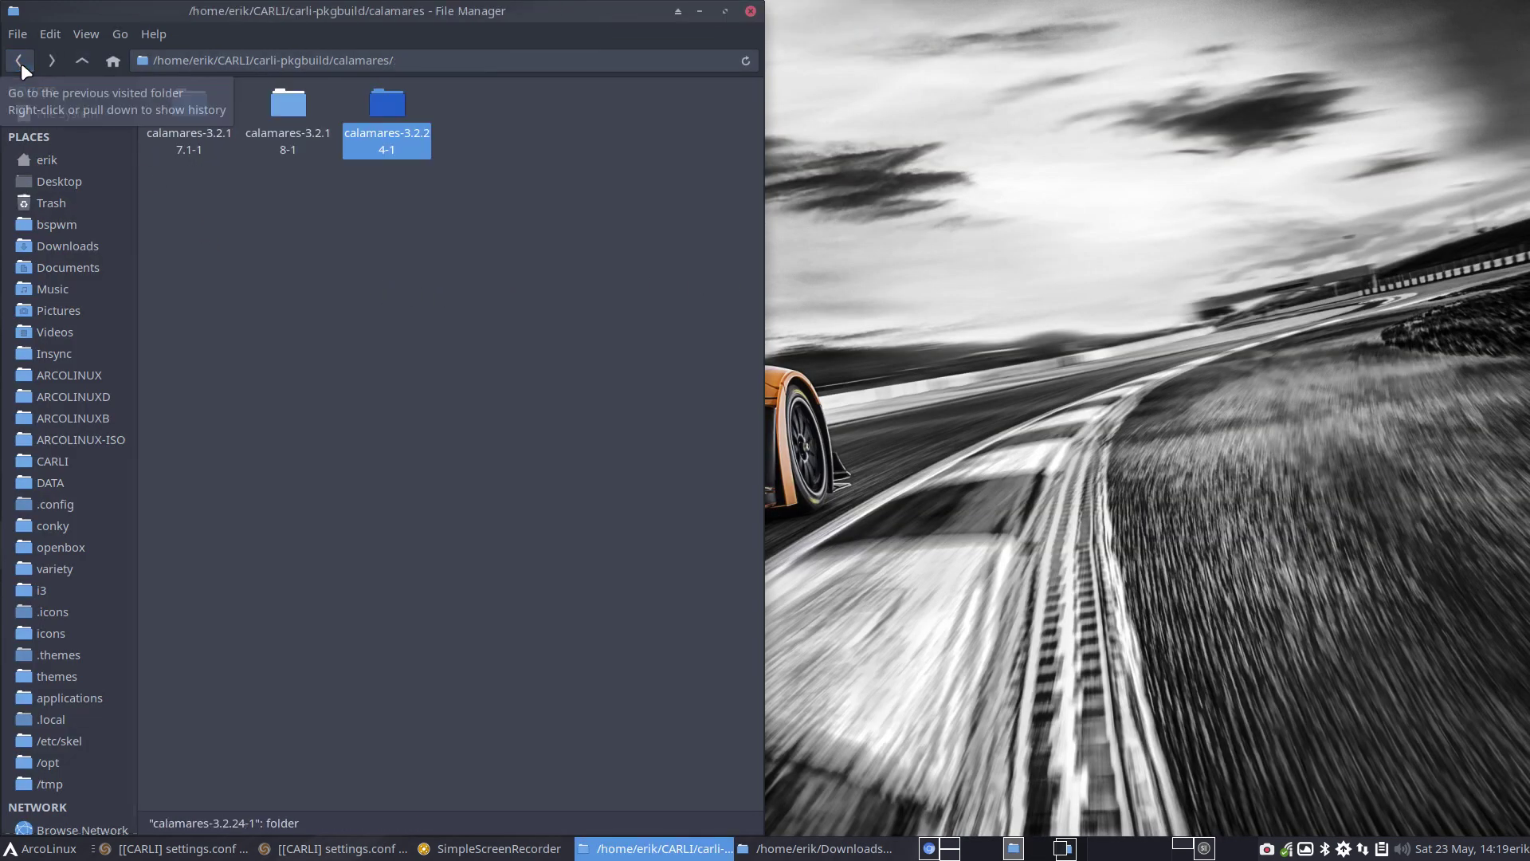
pyautogui.click(20, 64)
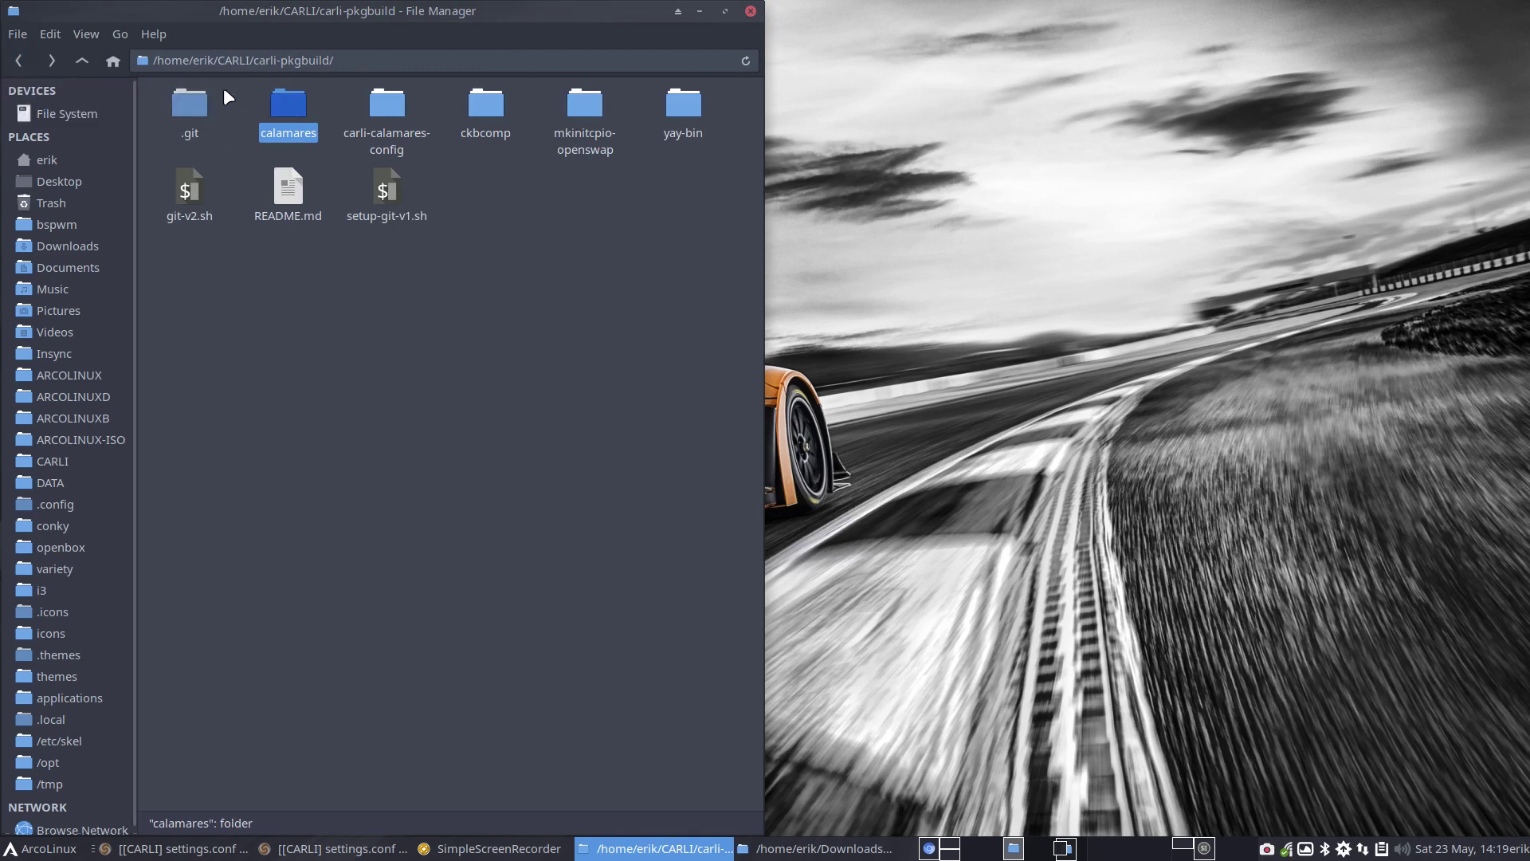
pyautogui.click(82, 61)
pyautogui.click(194, 173)
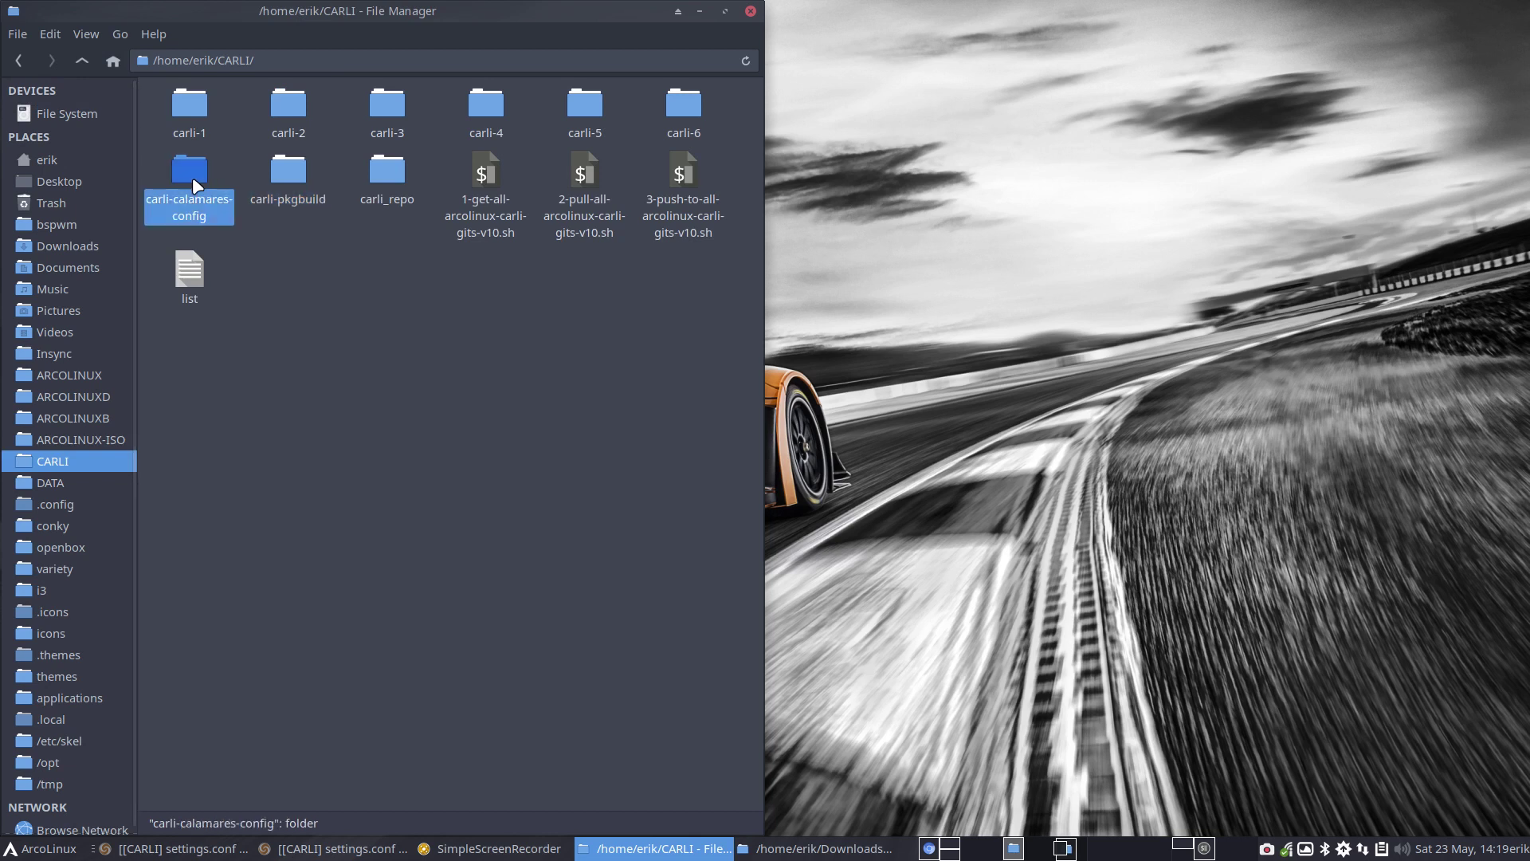
pyautogui.doubleClick(192, 170)
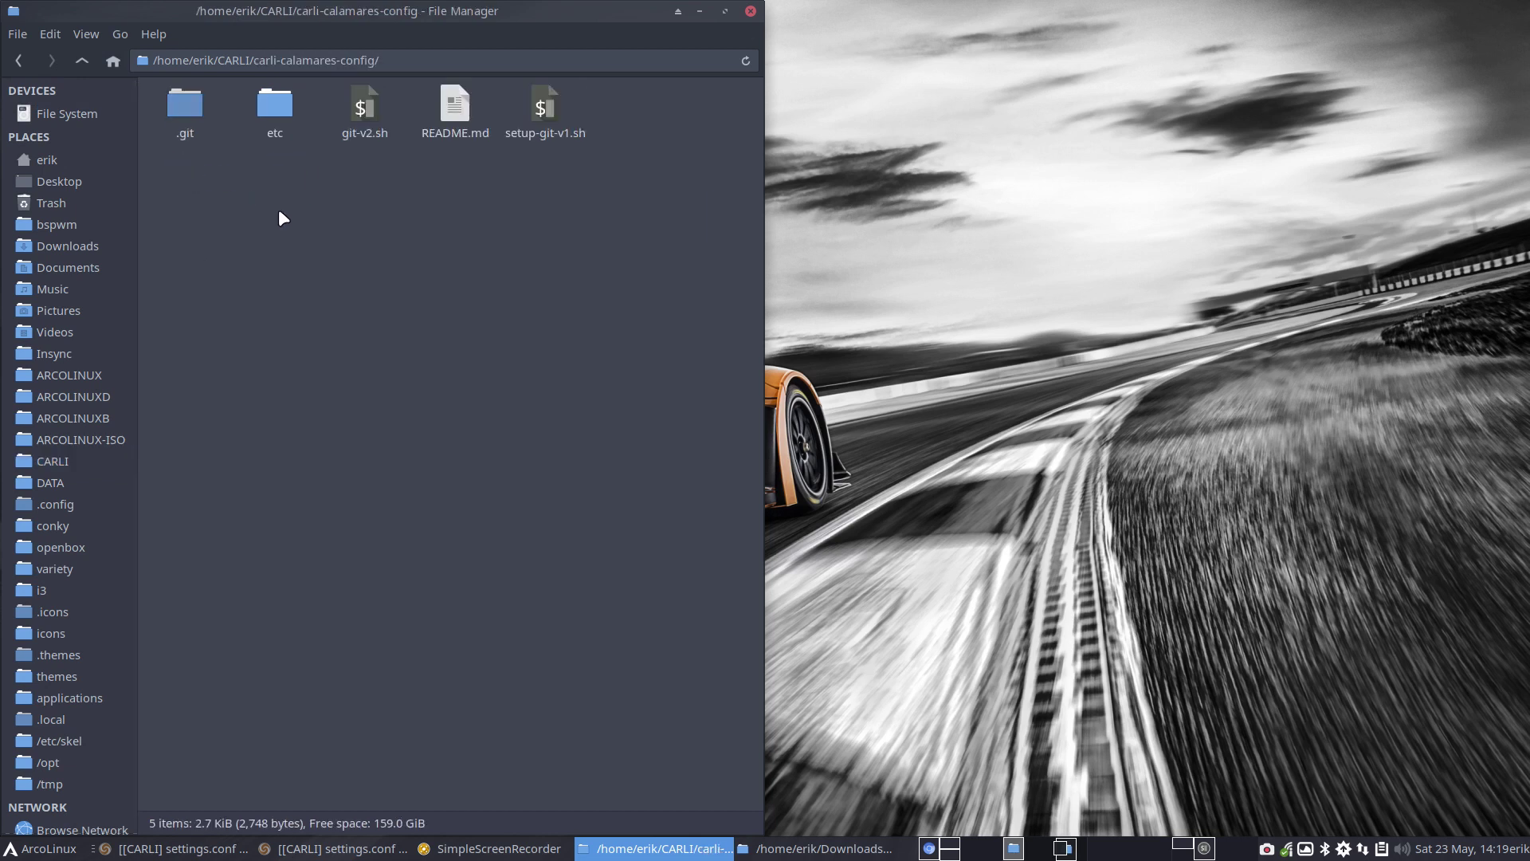
pyautogui.doubleClick(275, 99)
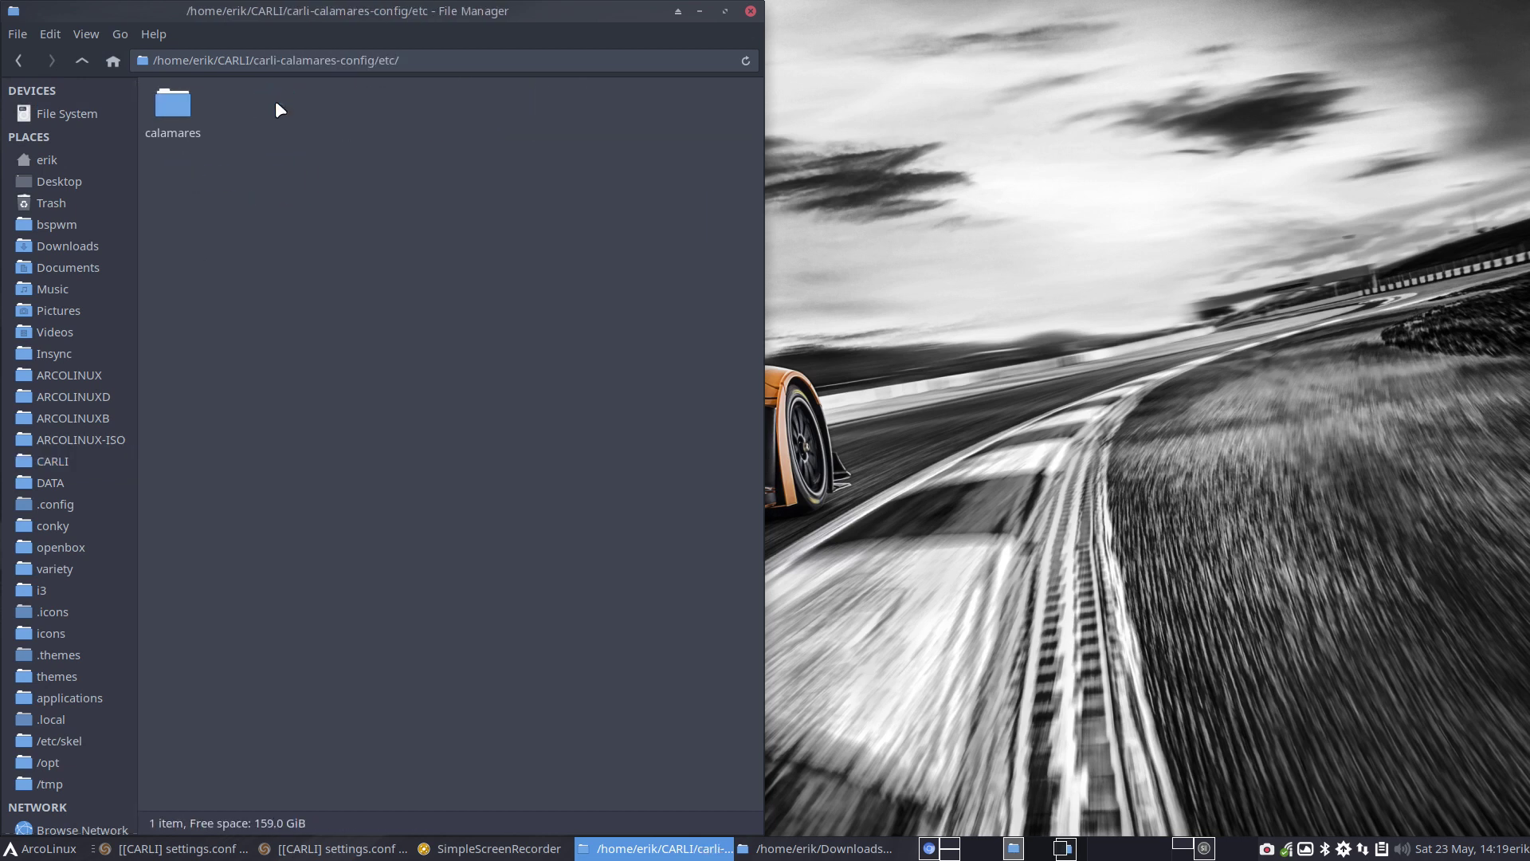
pyautogui.doubleClick(170, 106)
pyautogui.doubleClick(185, 98)
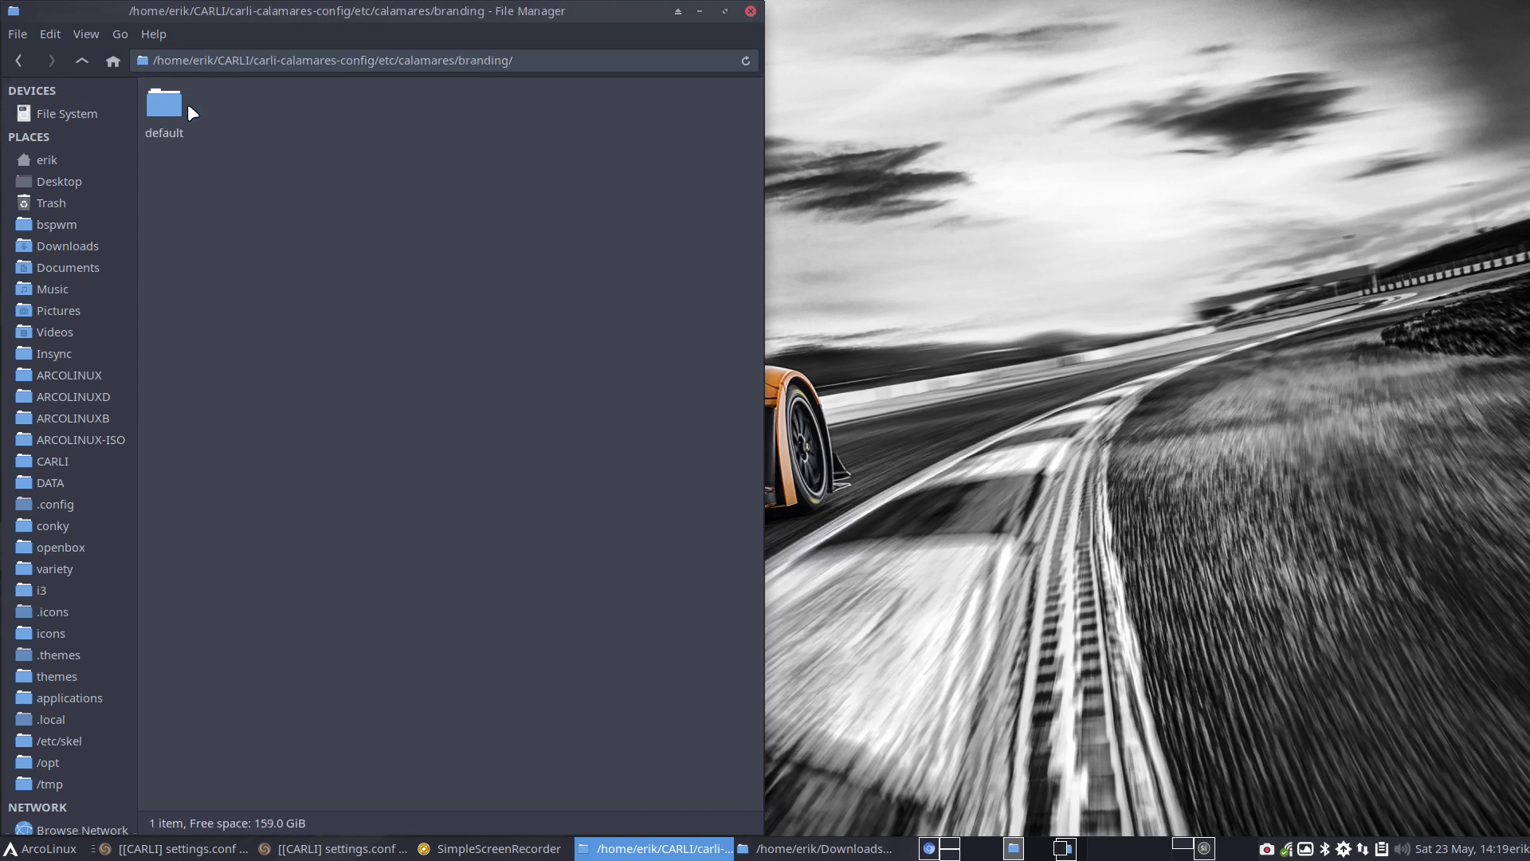
pyautogui.doubleClick(164, 100)
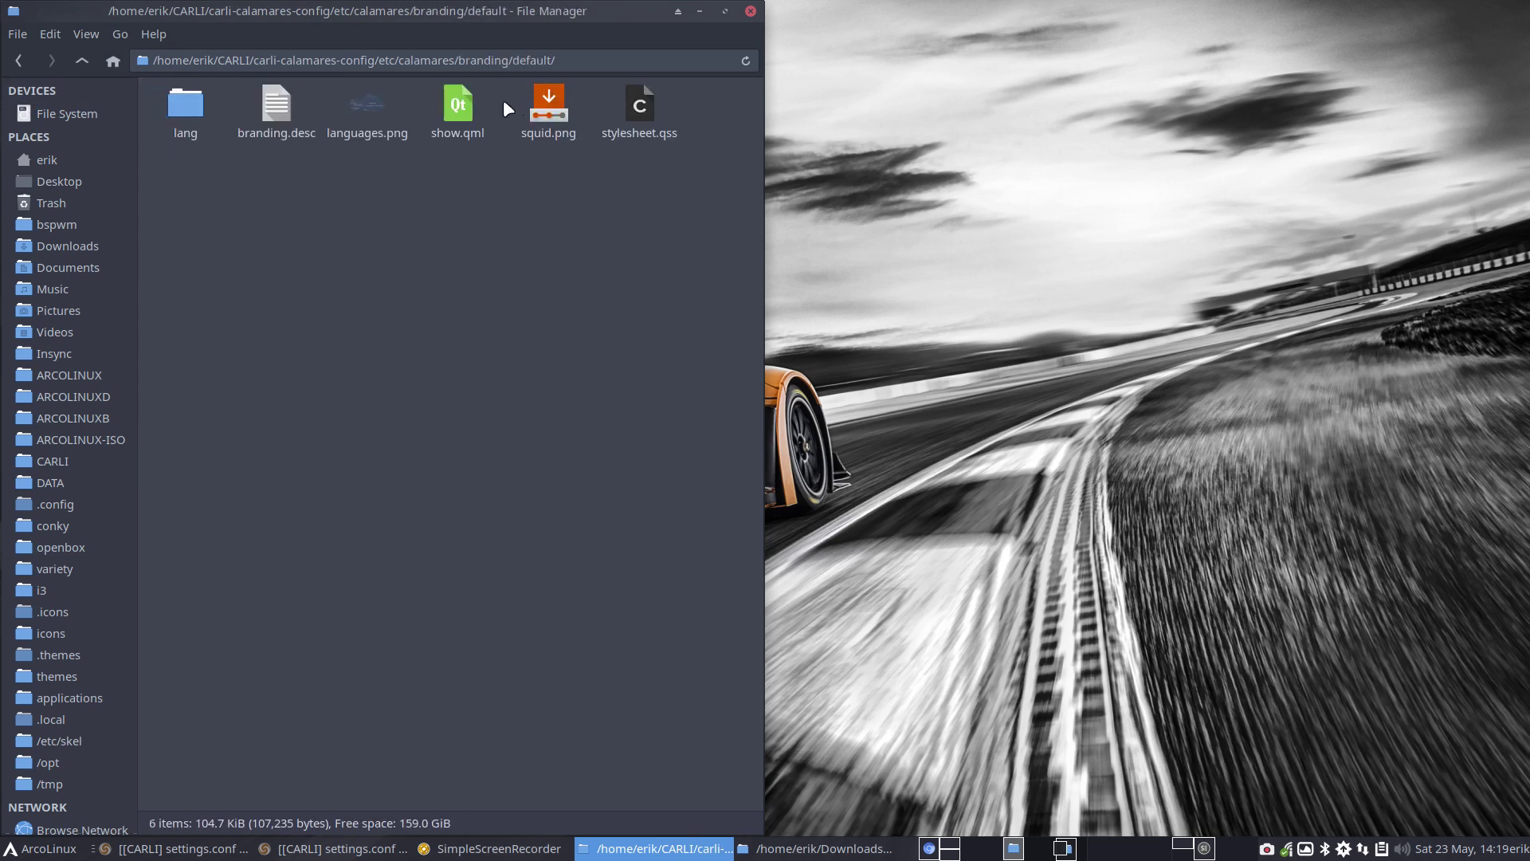
pyautogui.click(469, 98)
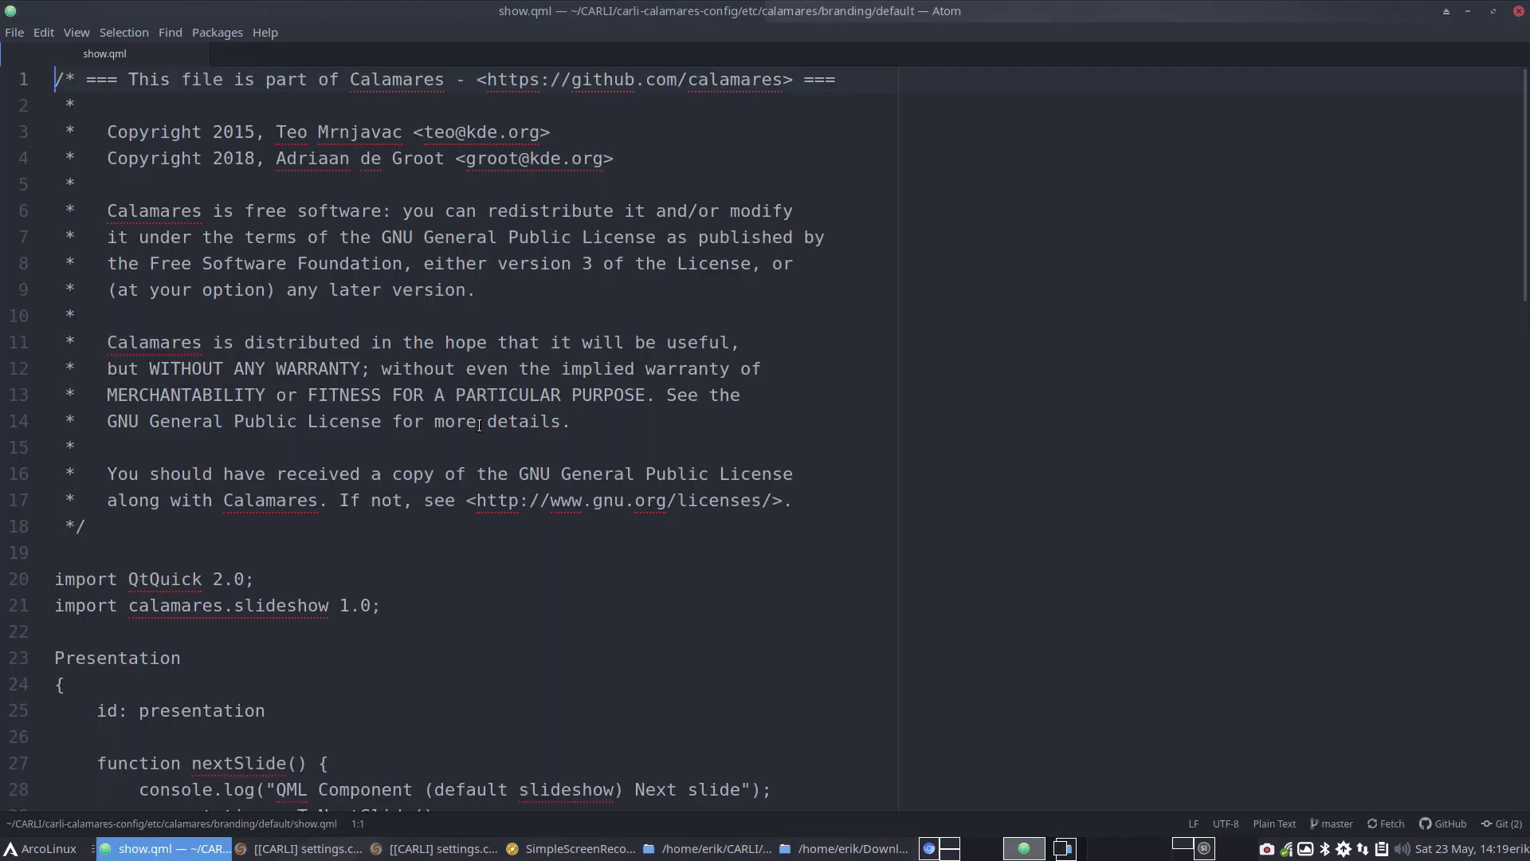
# Set the advanceTimer interval in show.qml to 5000, save, look over the slide definitions and close the file
pyautogui.scroll(-3, 459, 453)
pyautogui.scroll(-5, 459, 453)
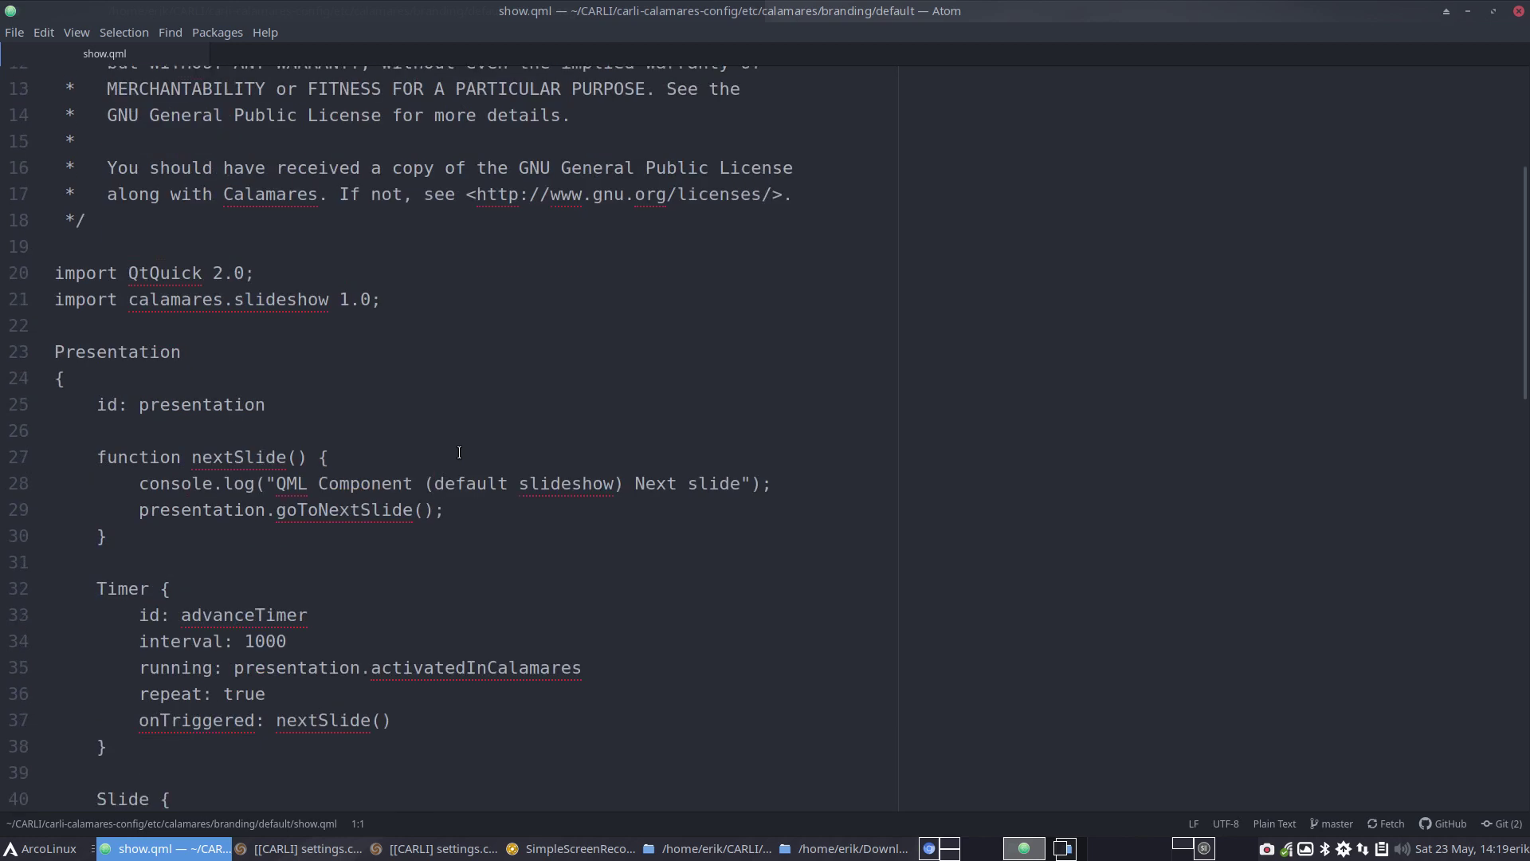
pyautogui.scroll(-5, 459, 452)
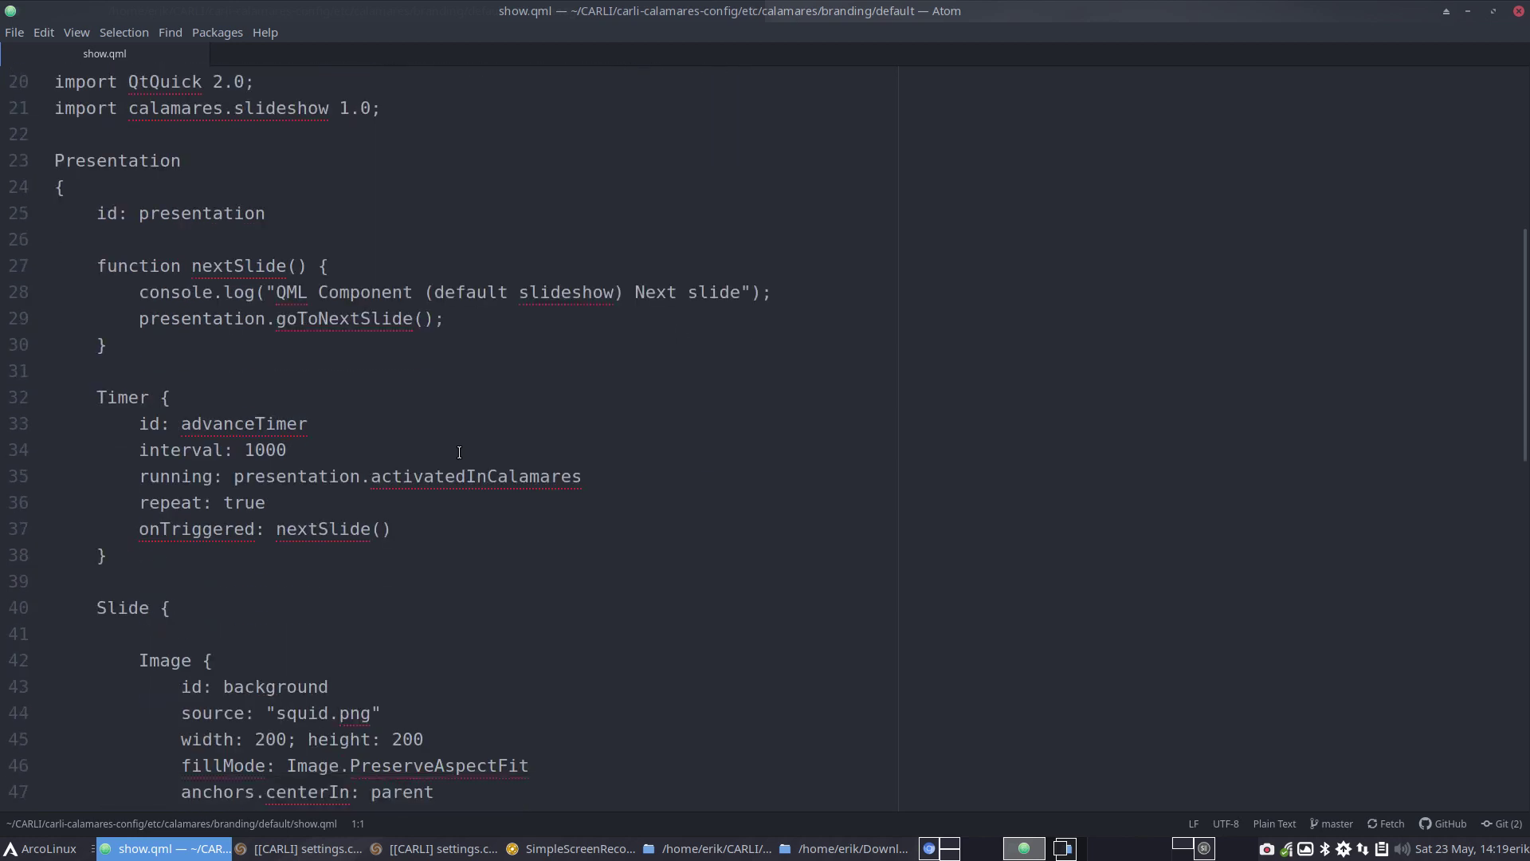
pyautogui.click(253, 449)
pyautogui.press('BackSpace')
pyautogui.write('5')
pyautogui.hotkey('ctrl', 's')
pyautogui.scroll(-5, 277, 526)
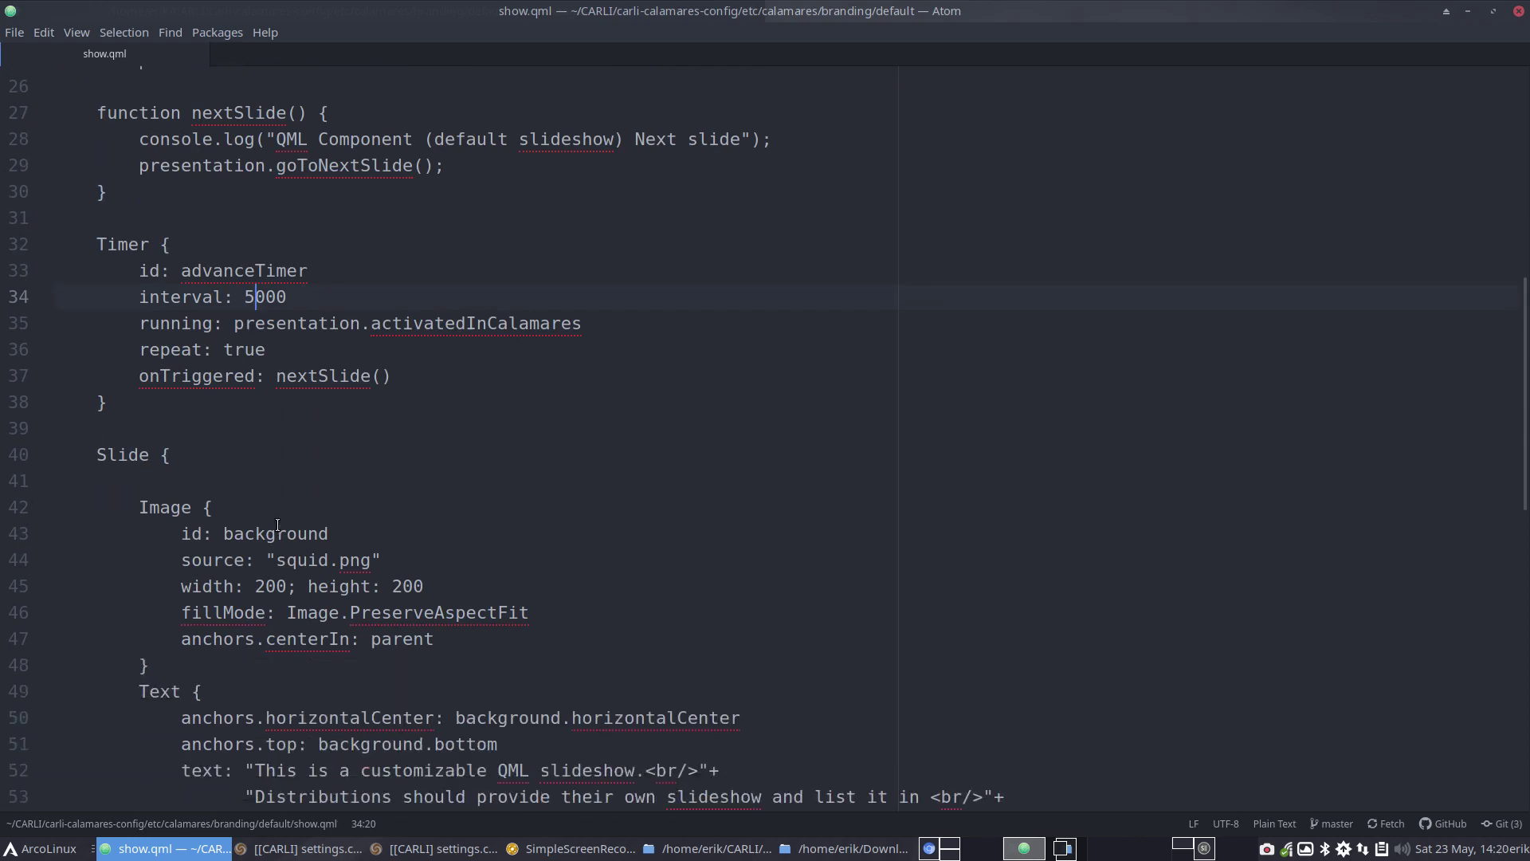
pyautogui.scroll(-3, 278, 526)
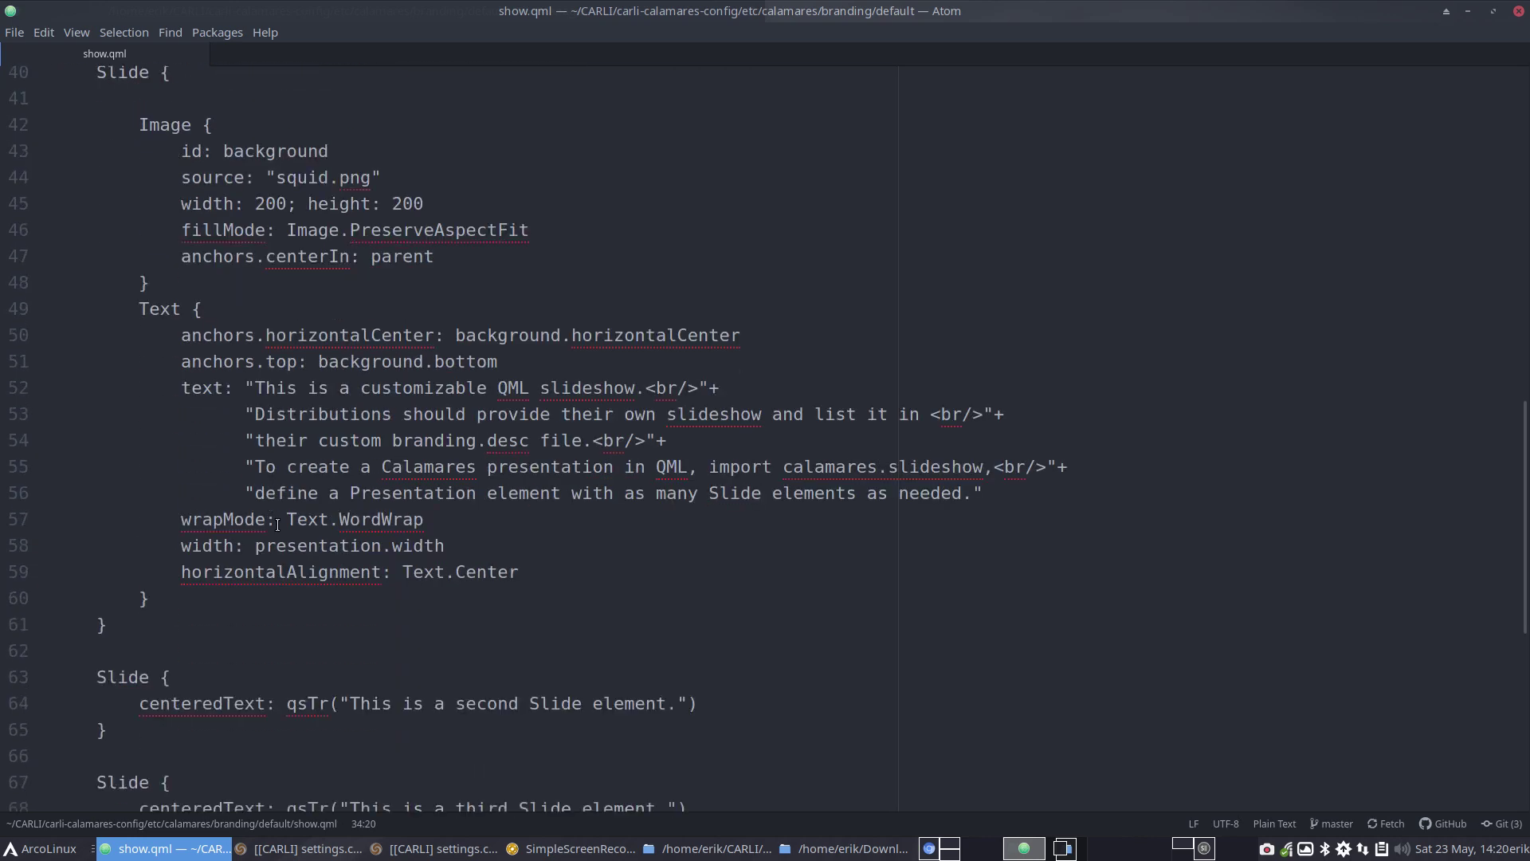
pyautogui.scroll(-2, 328, 534)
pyautogui.scroll(-3, 328, 534)
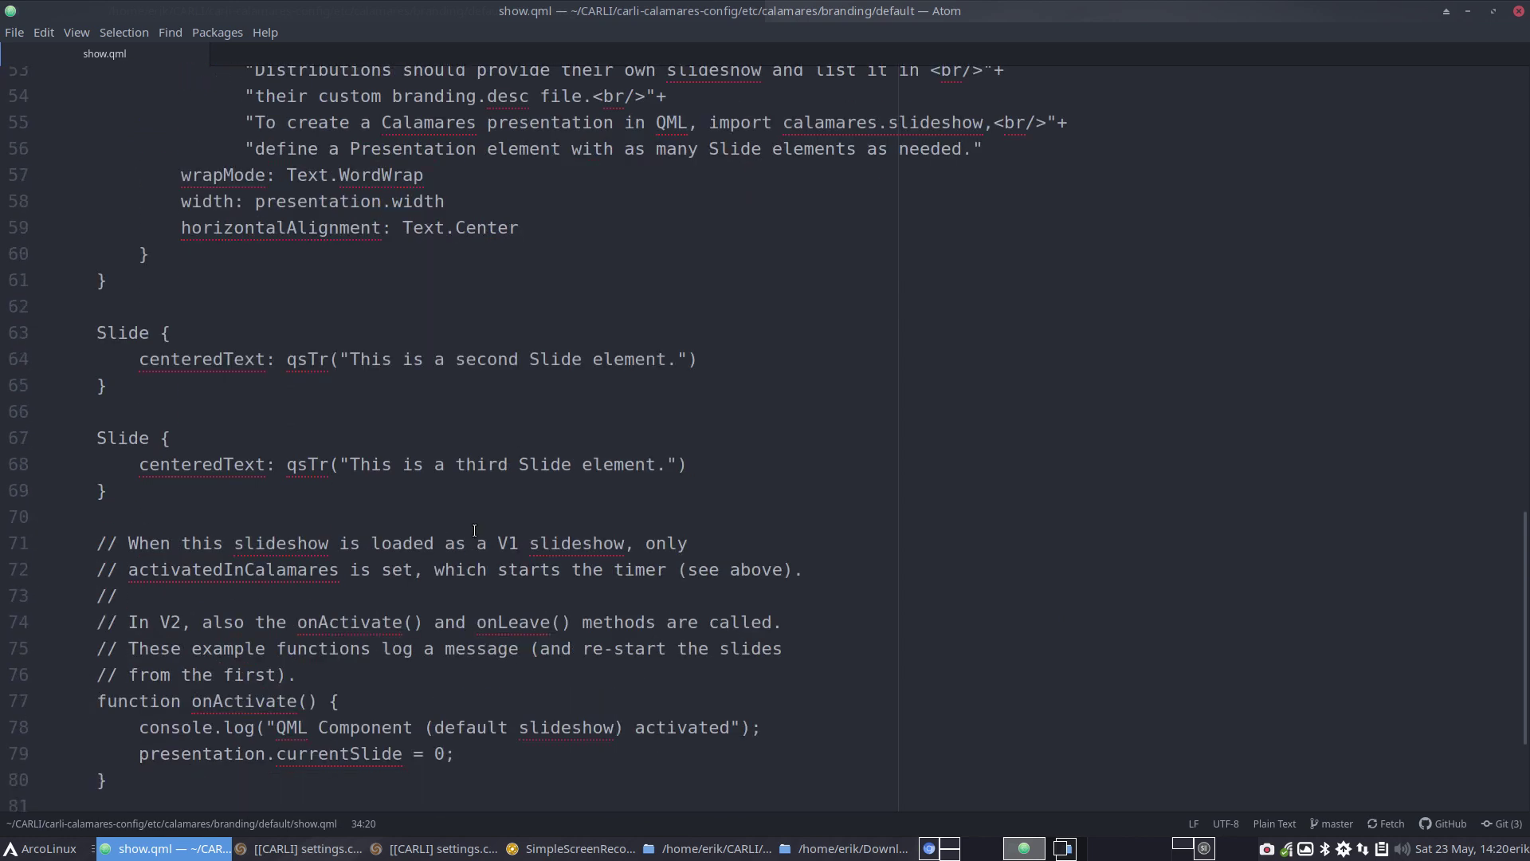
pyautogui.click(1518, 11)
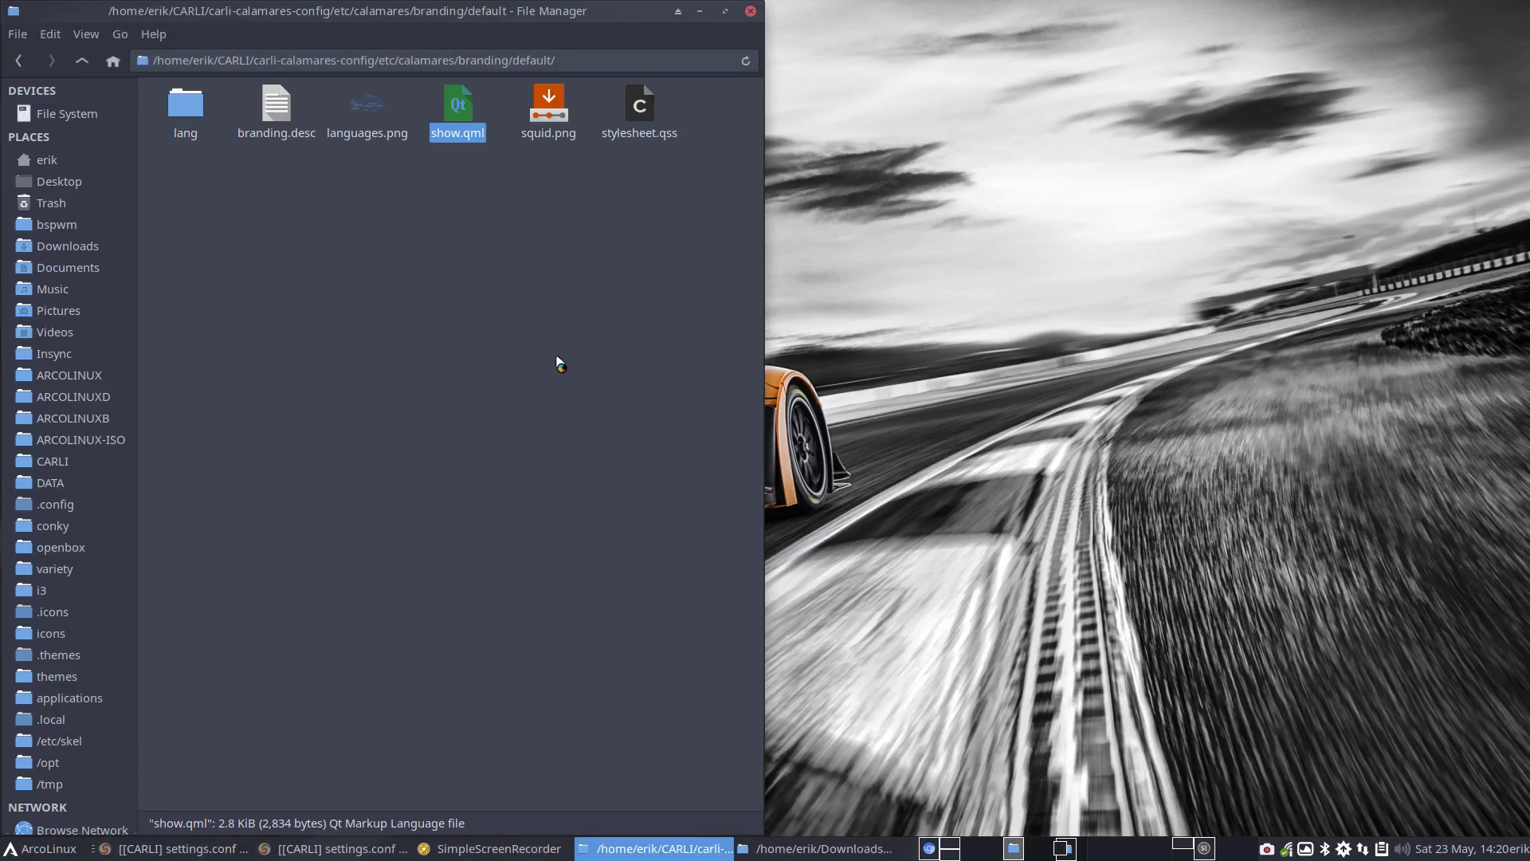
# Go back up to the carli-calamares-config folder and open a terminal there
pyautogui.click(83, 61)
pyautogui.click(83, 62)
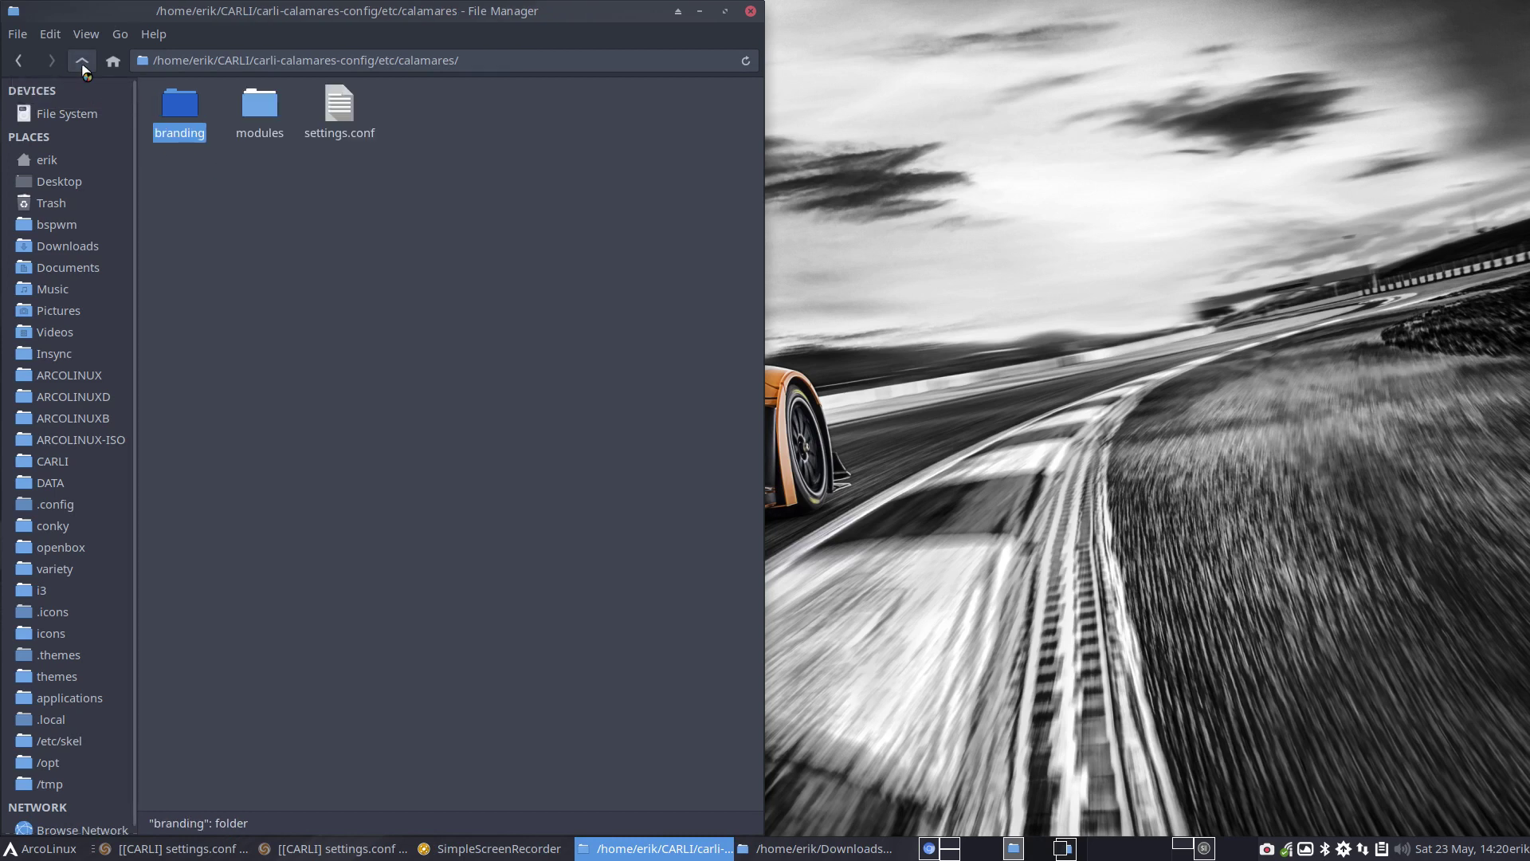
pyautogui.click(83, 61)
pyautogui.click(83, 62)
pyautogui.rightClick(363, 253)
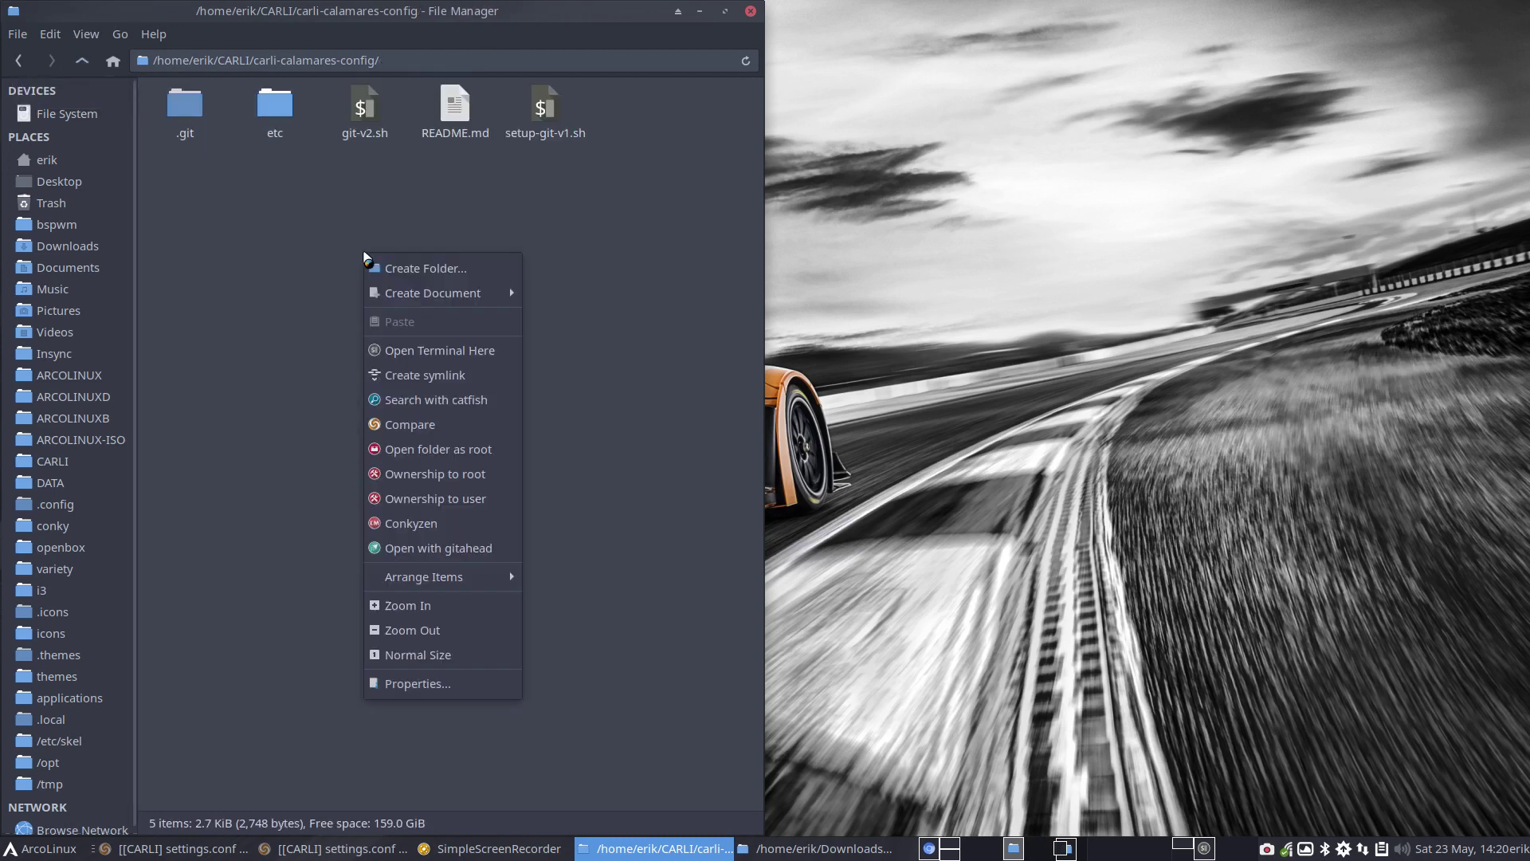
pyautogui.click(478, 348)
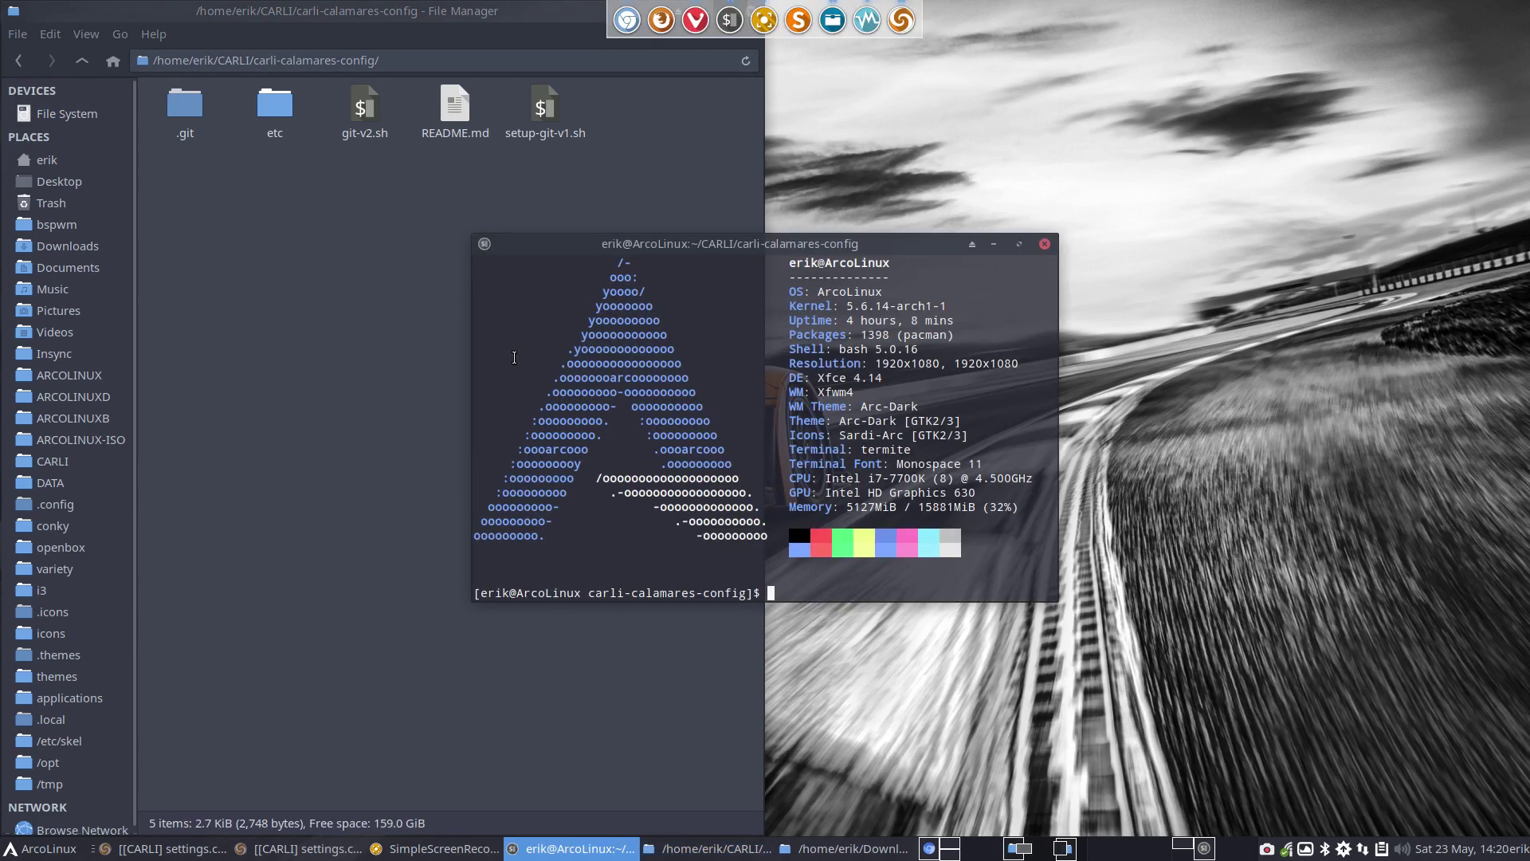
# Run ./git-v2.sh with the commit comment "added module packages" to push the changes, and close the terminal
pyautogui.write('./git-v2.sh')
pyautogui.press('Return')
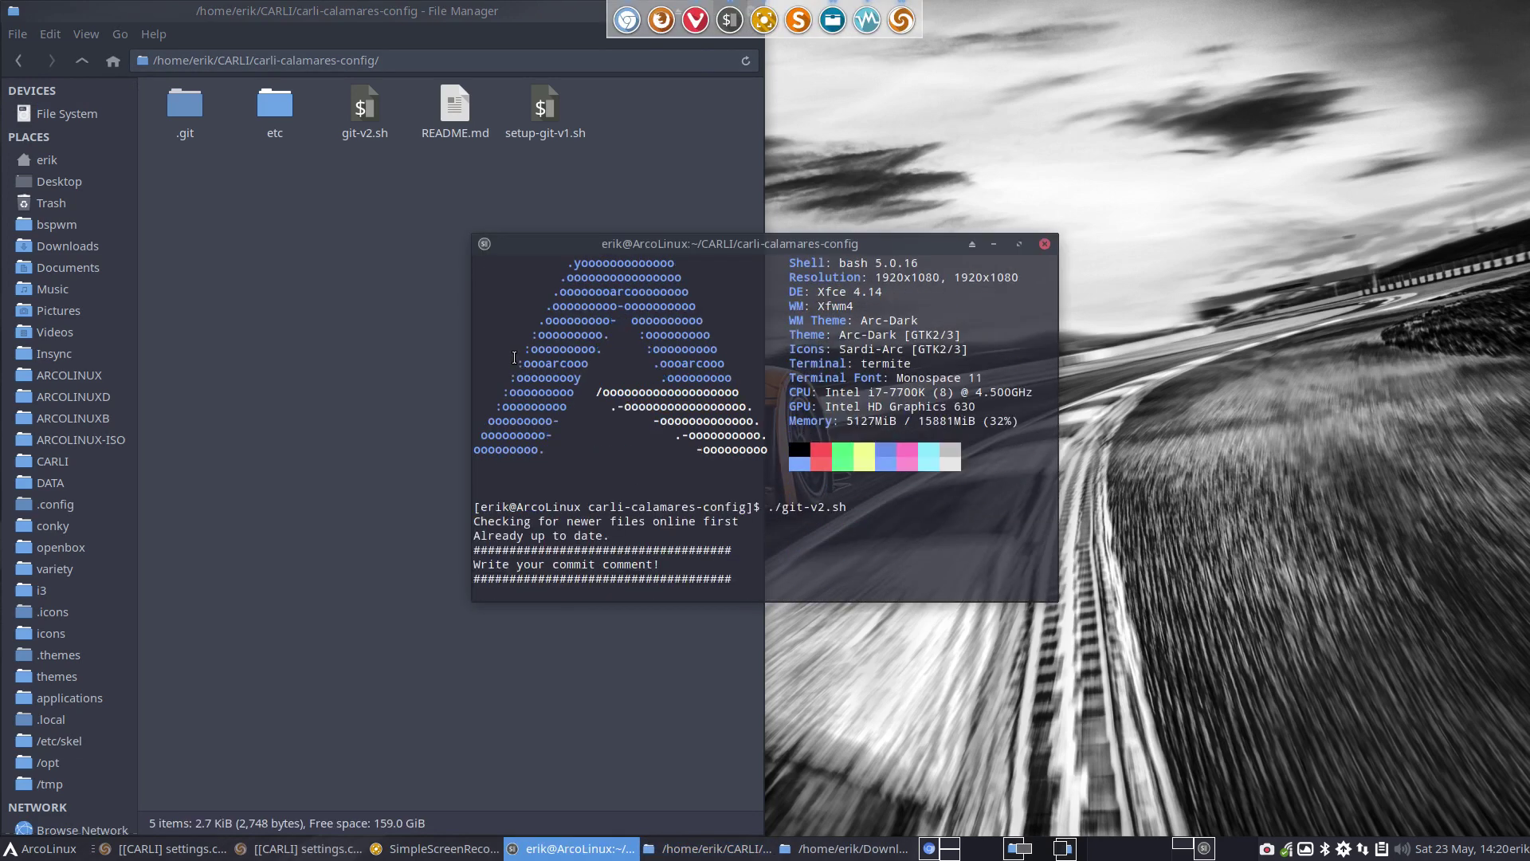
pyautogui.write('added module packages')
pyautogui.press('Return')
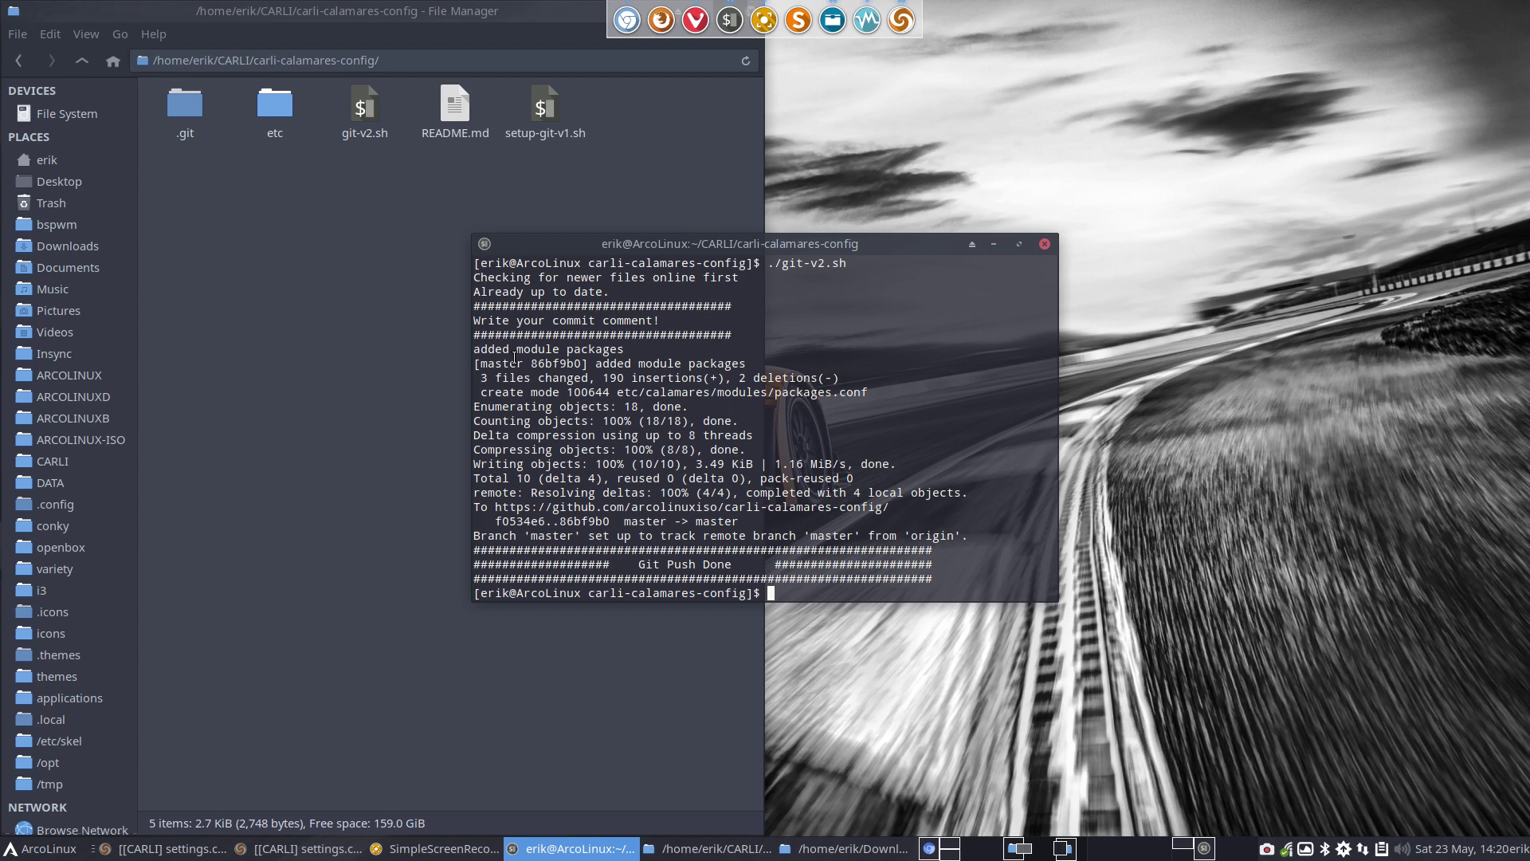
pyautogui.click(1044, 245)
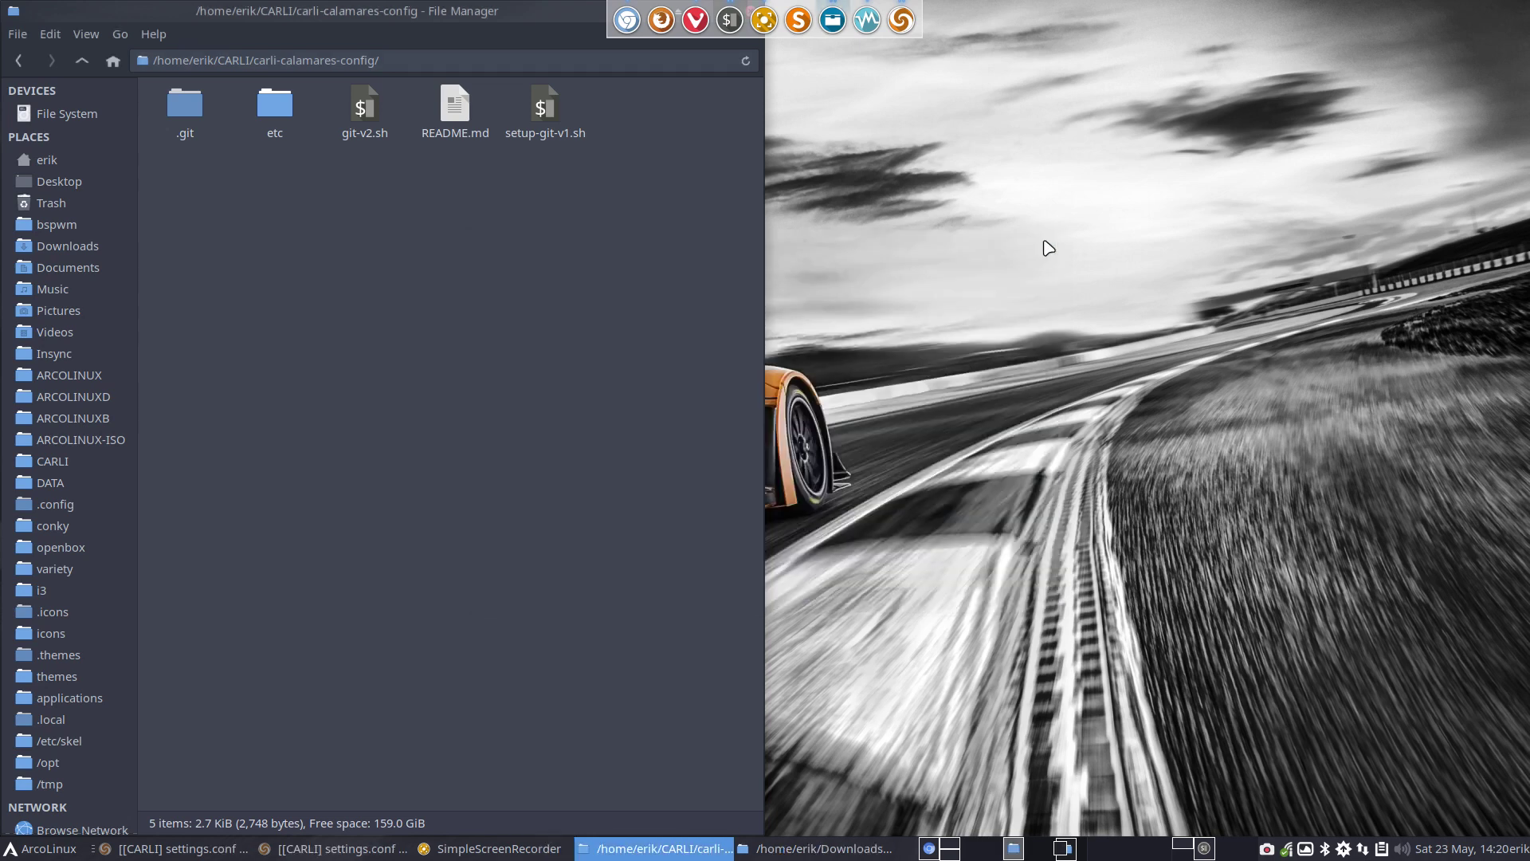
# Delete the carli-calamares-config, pkg and src folders inside carli-pkgbuild/carli-calamares-config, keeping only PKGBUILD
pyautogui.click(79, 62)
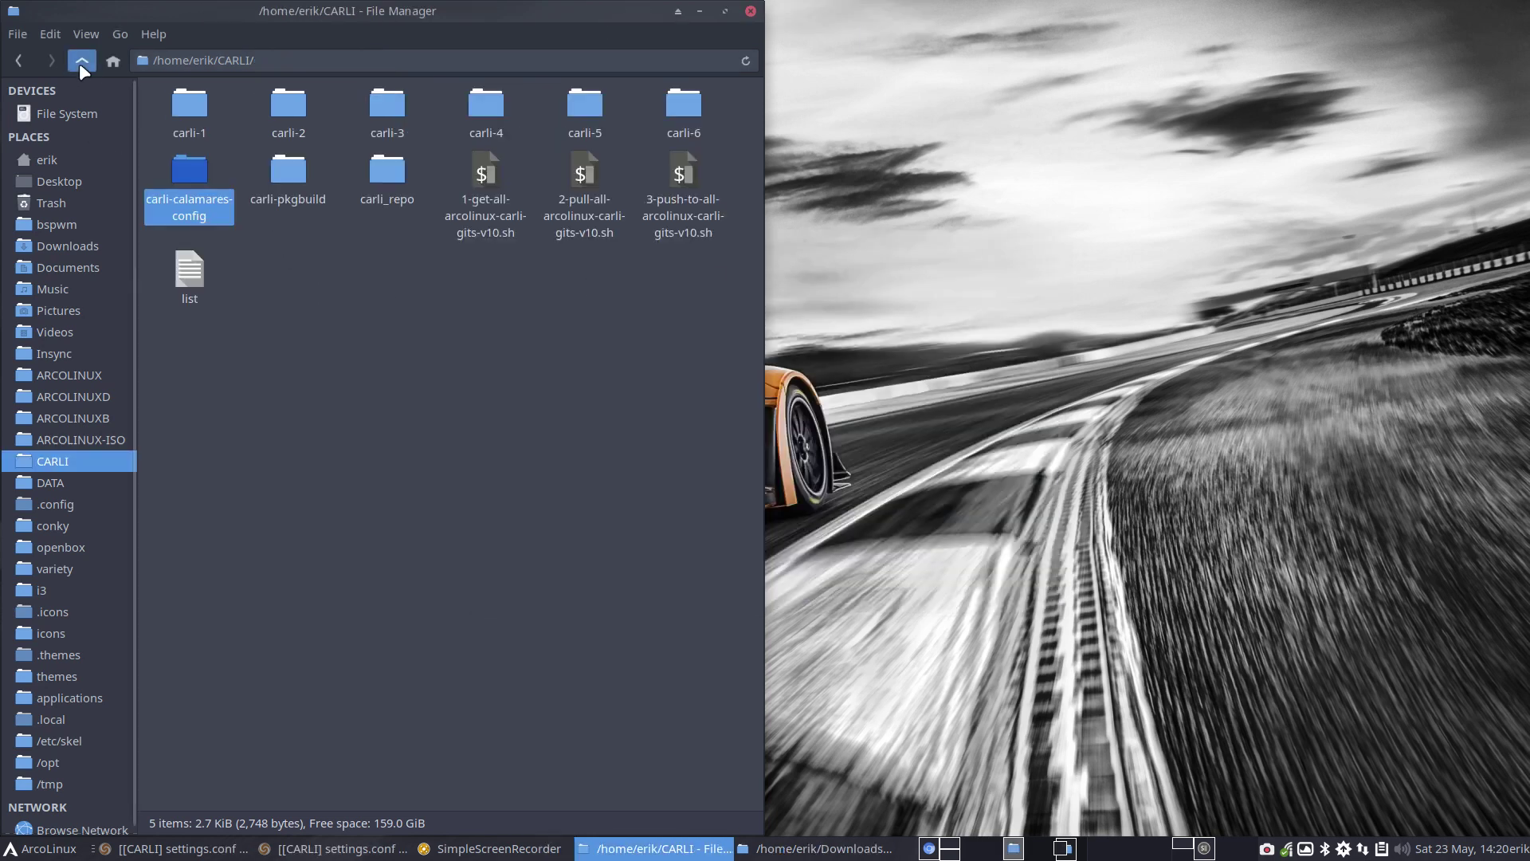
pyautogui.doubleClick(295, 170)
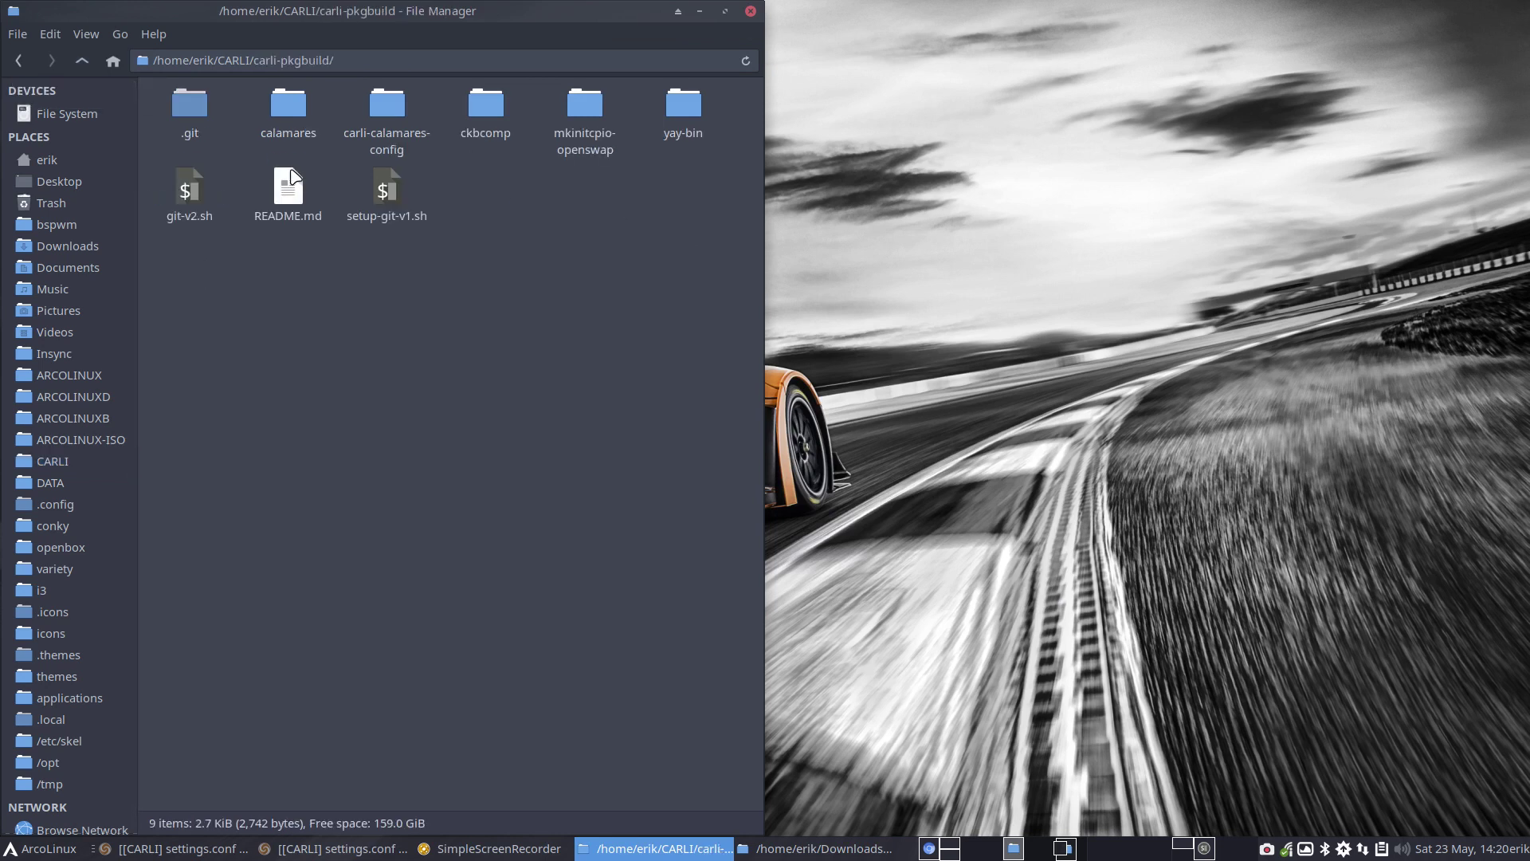
pyautogui.doubleClick(388, 116)
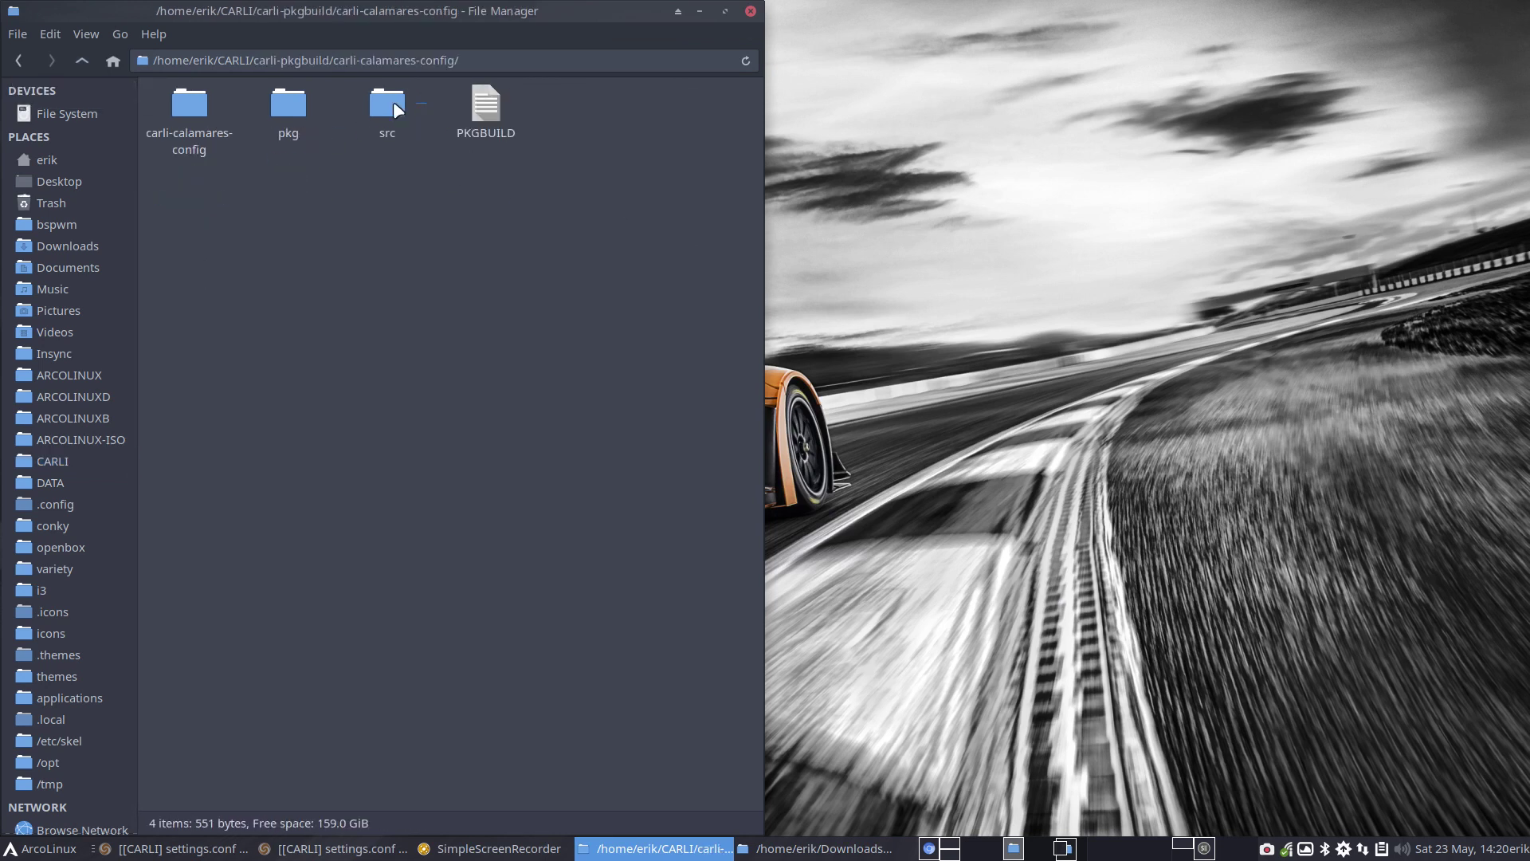
pyautogui.moveTo(396, 109); pyautogui.dragTo(178, 122)
pyautogui.press('Delete')
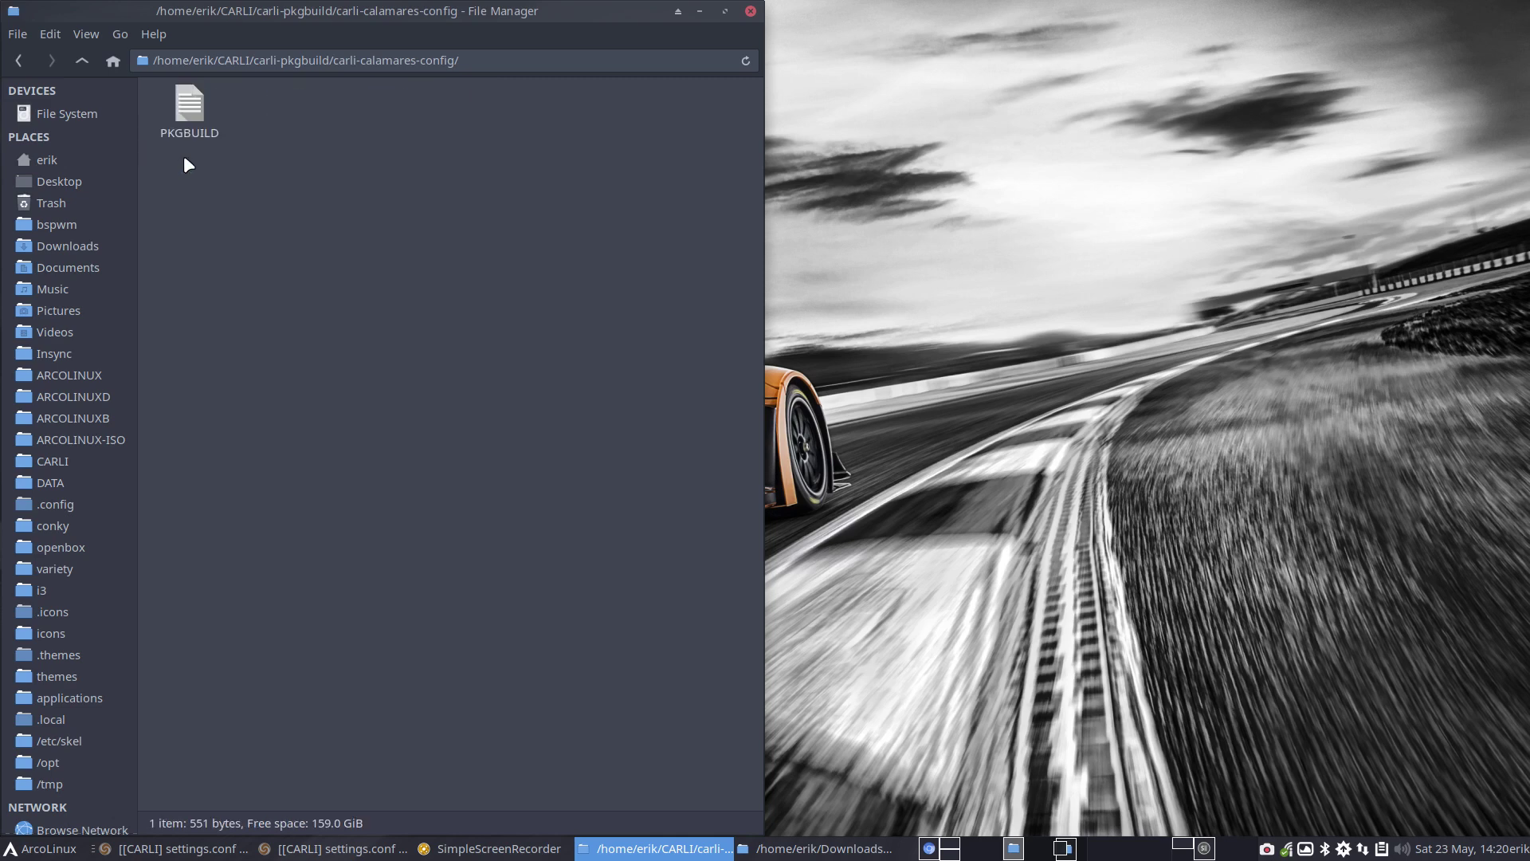
# Set pkgrel to 2 in the carli-calamares-config PKGBUILD, save and close the file
pyautogui.doubleClick(190, 104)
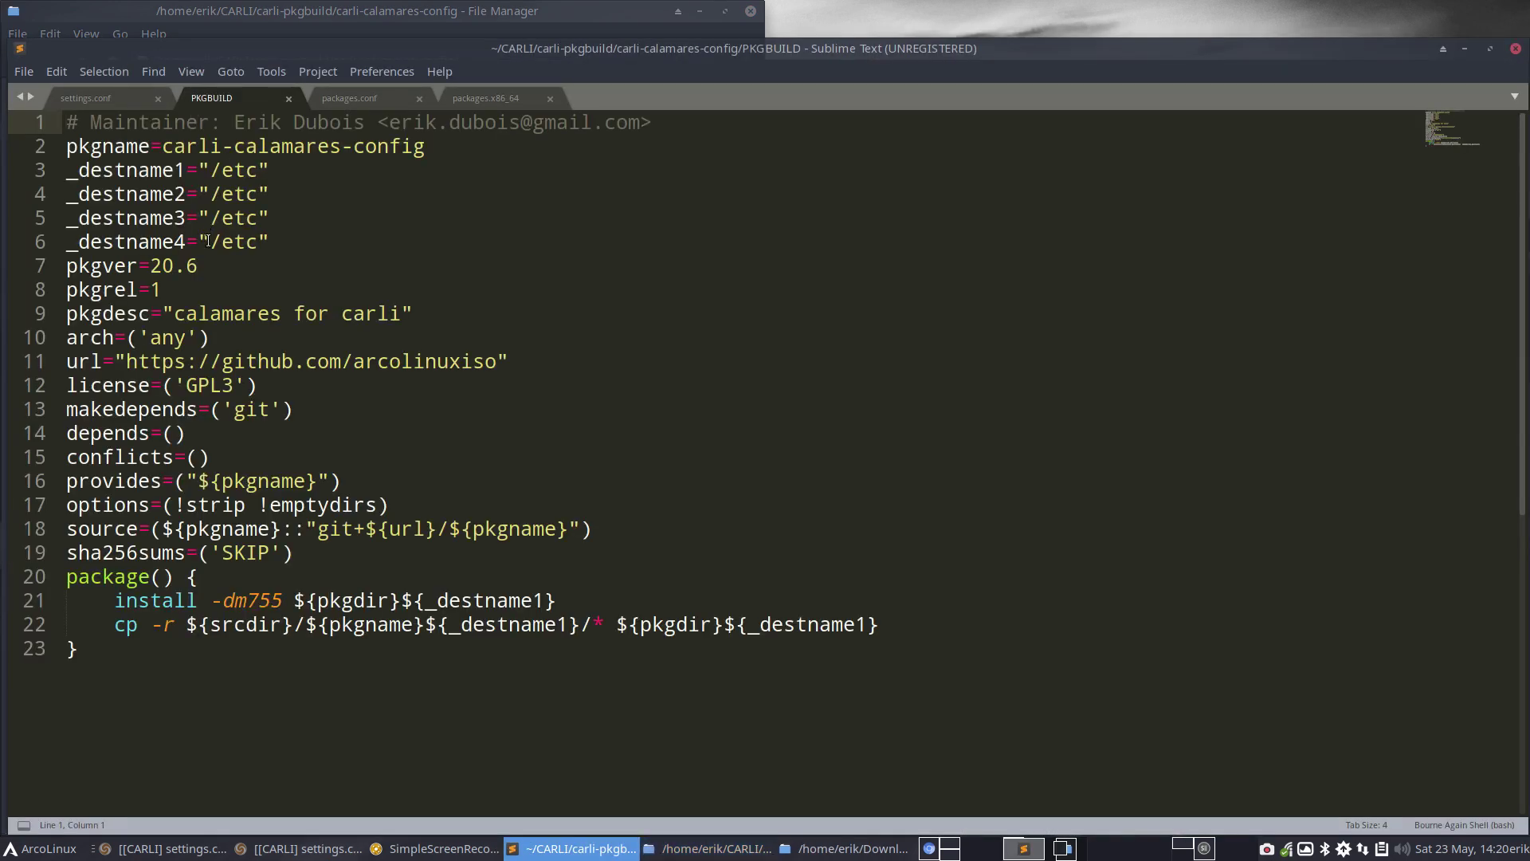
pyautogui.click(199, 289)
pyautogui.press('BackSpace')
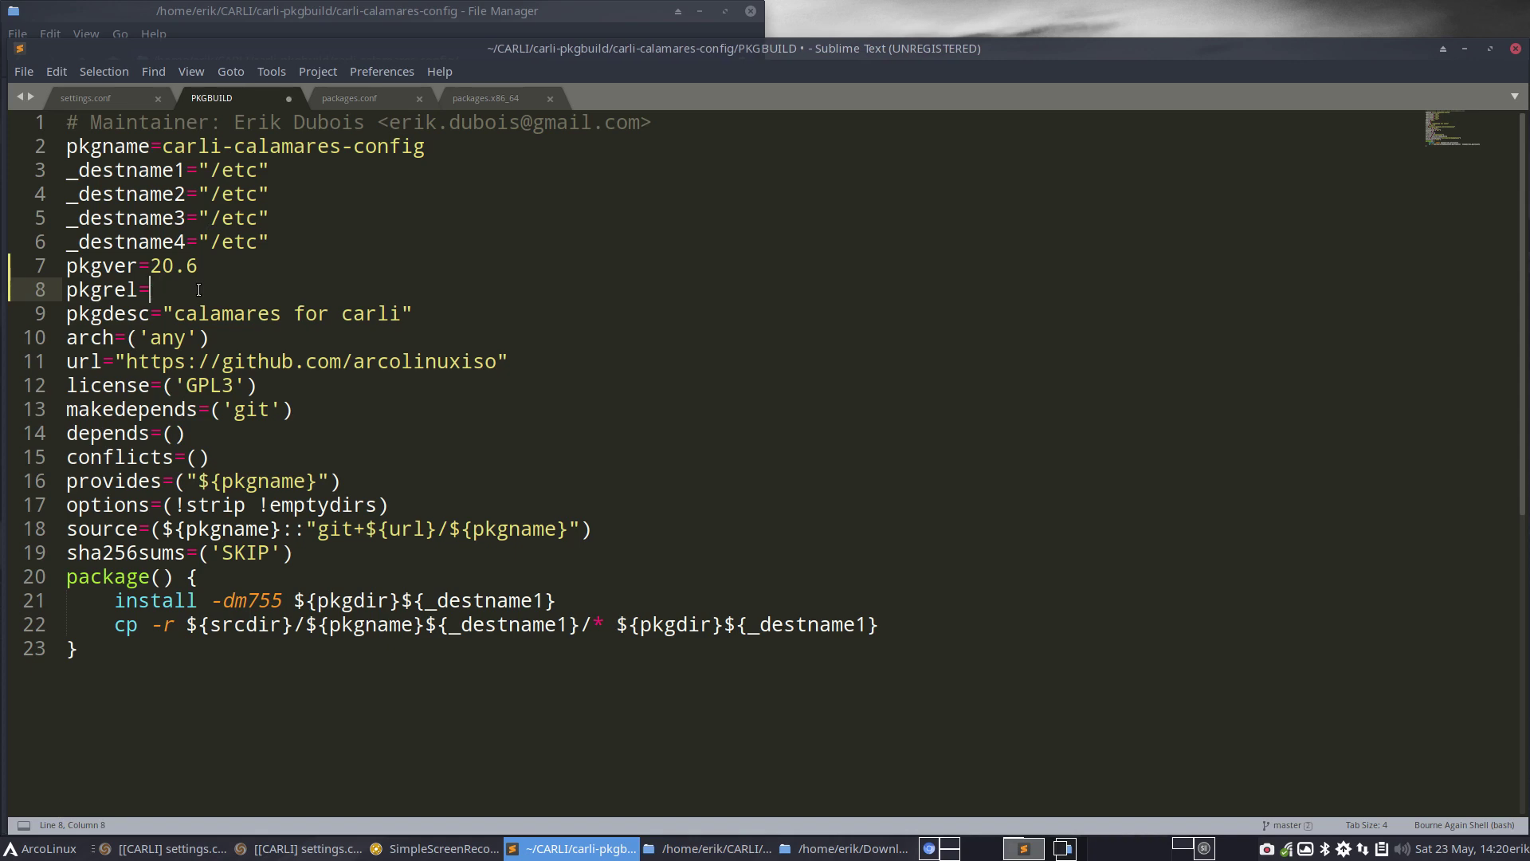
pyautogui.write('2')
pyautogui.hotkey('ctrl', 's')
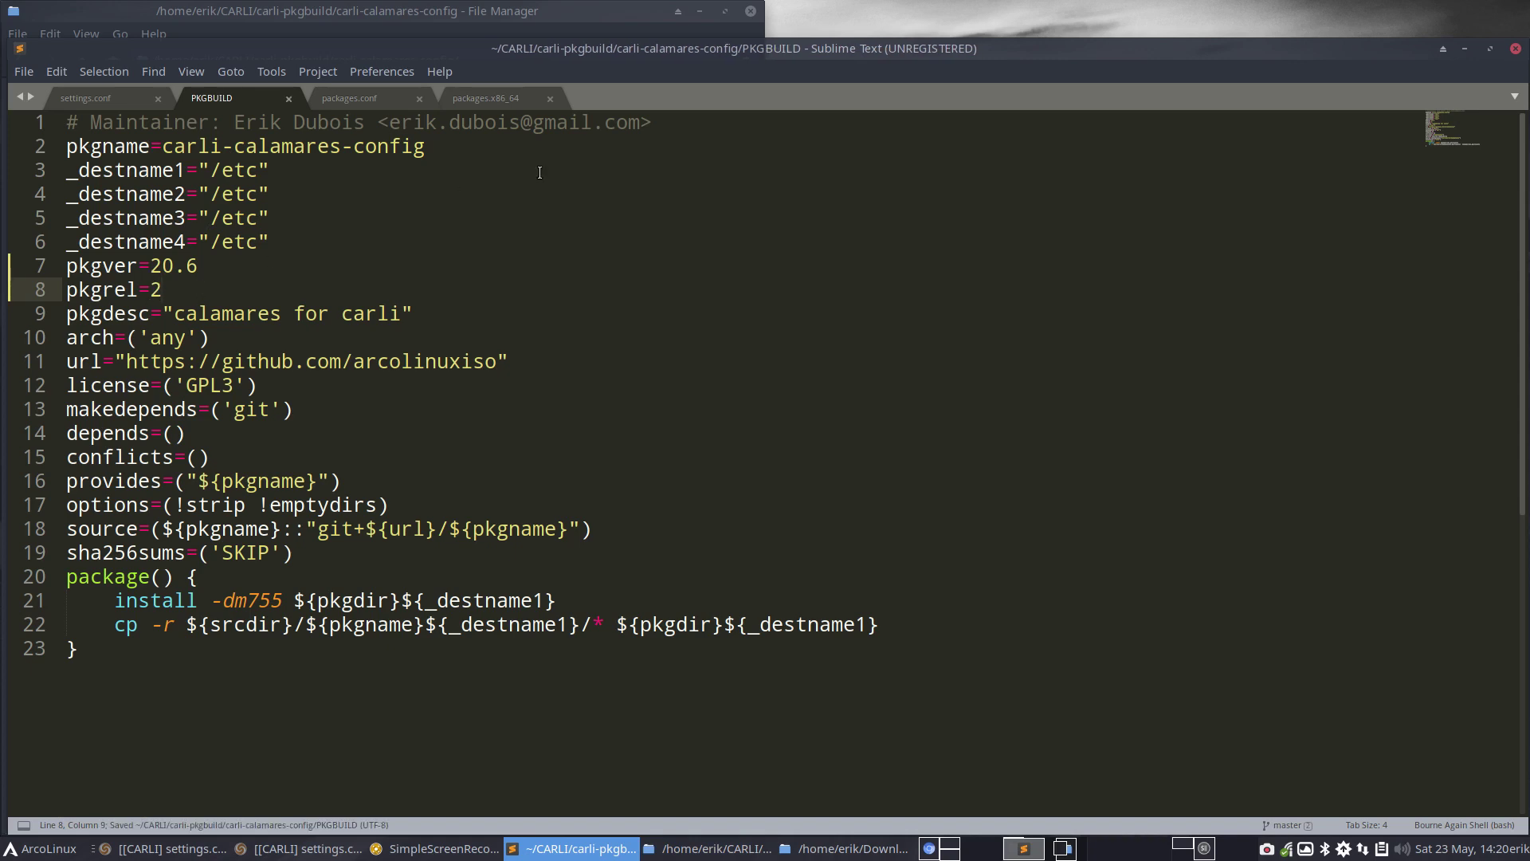
pyautogui.click(1516, 48)
# Build the package by running makepkg in a terminal opened in the carli-calamares-config folder, and close the terminal
pyautogui.rightClick(459, 263)
pyautogui.click(517, 356)
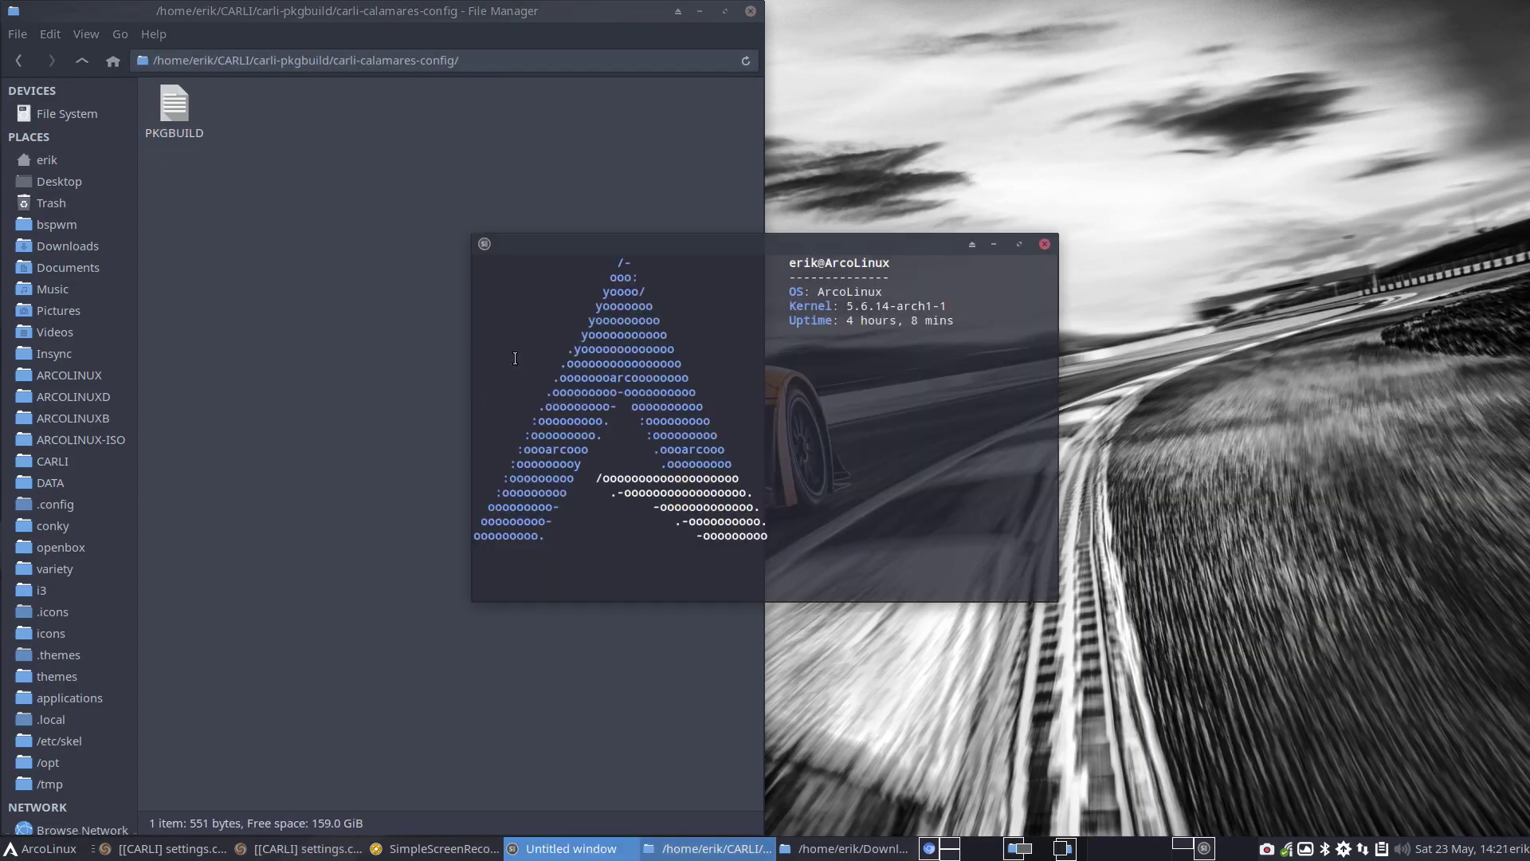
pyautogui.write('makpkg')
pyautogui.press('Return')
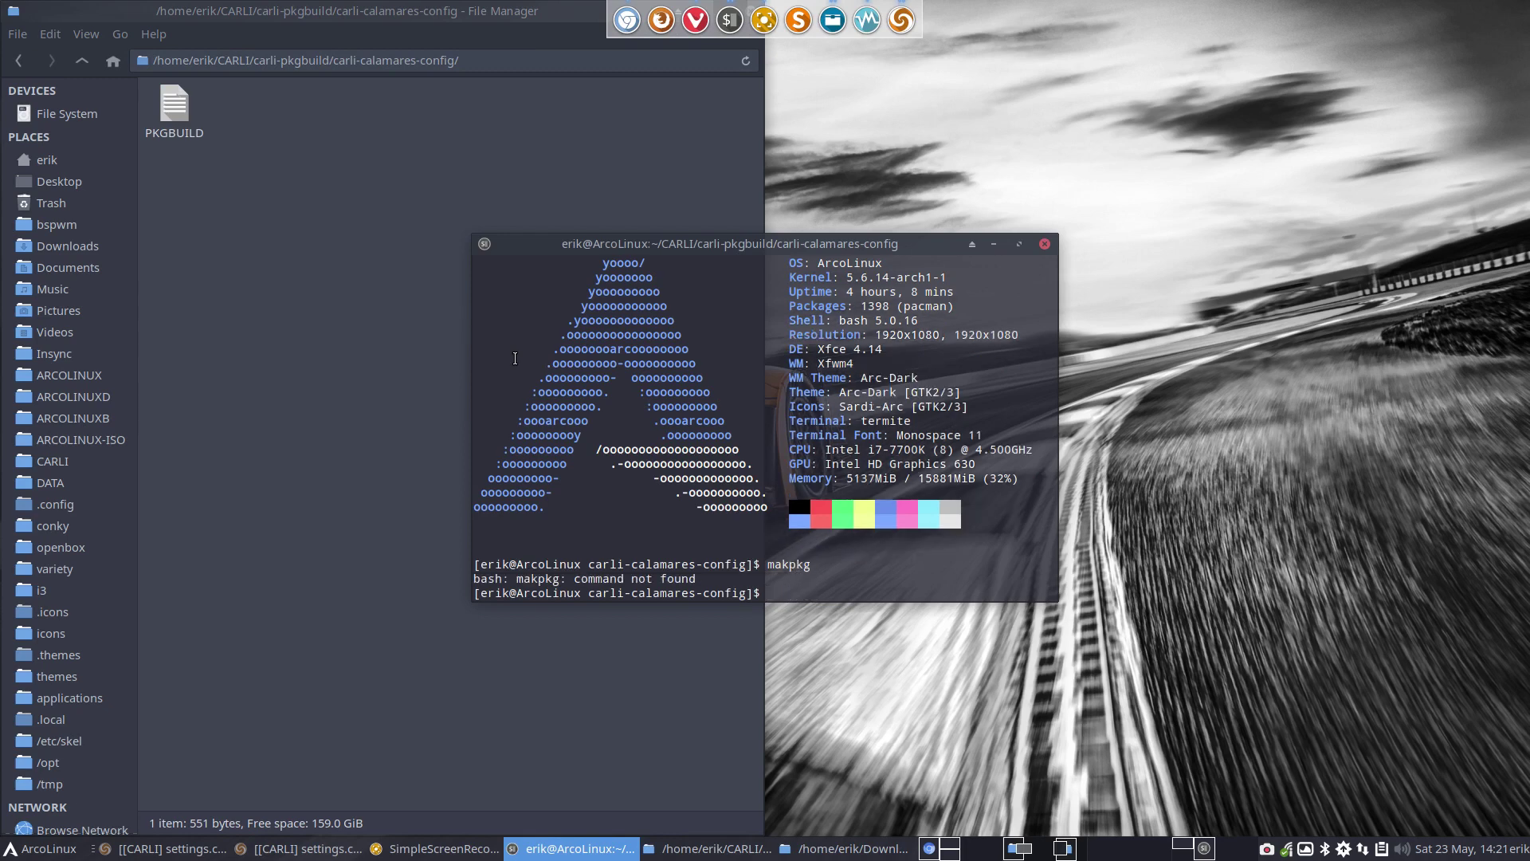
pyautogui.write('makepkg')
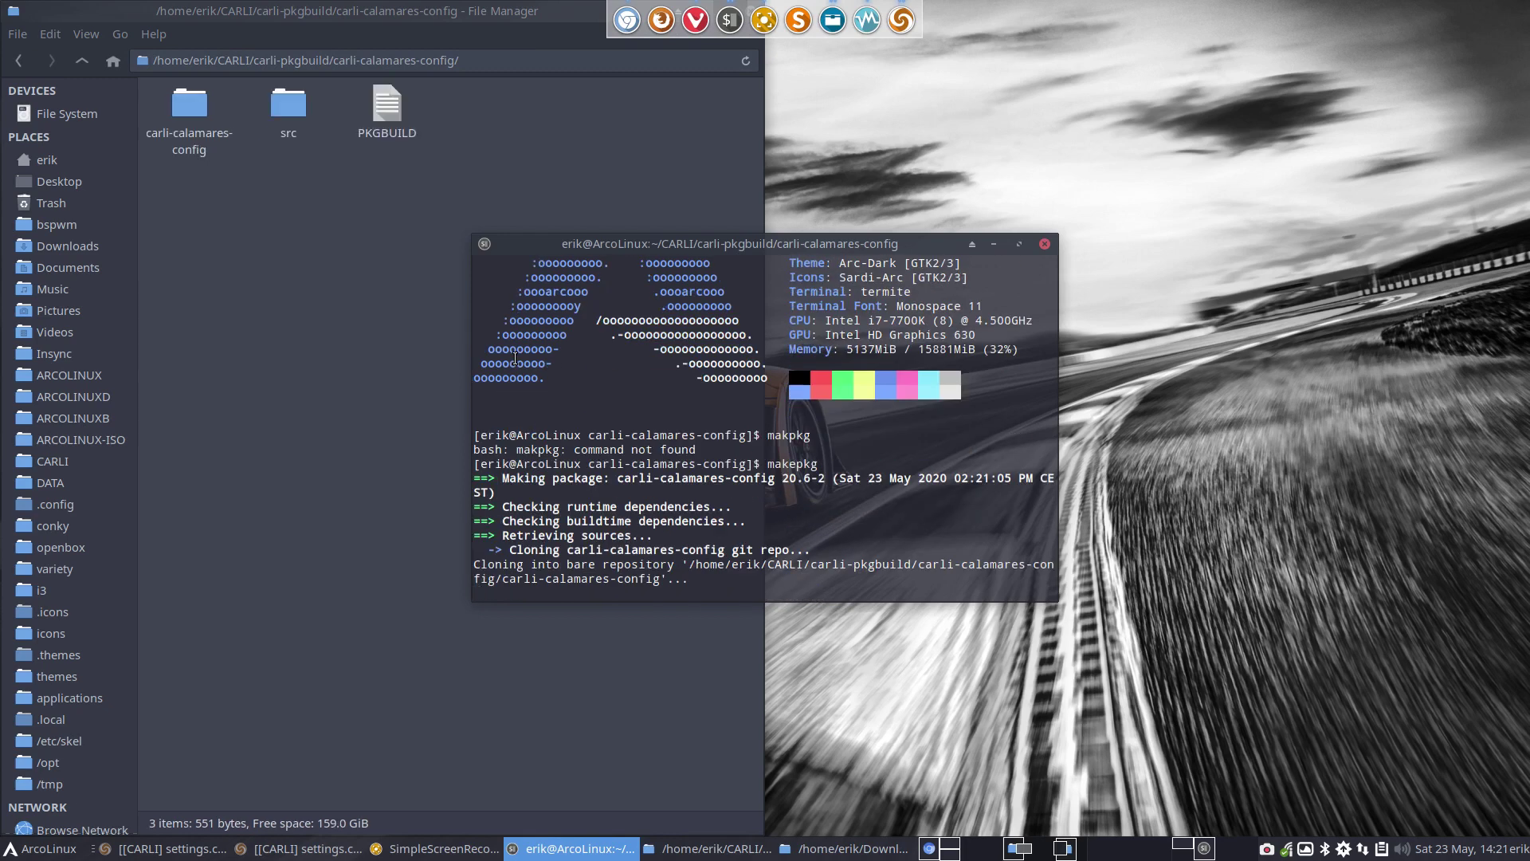
pyautogui.click(1044, 245)
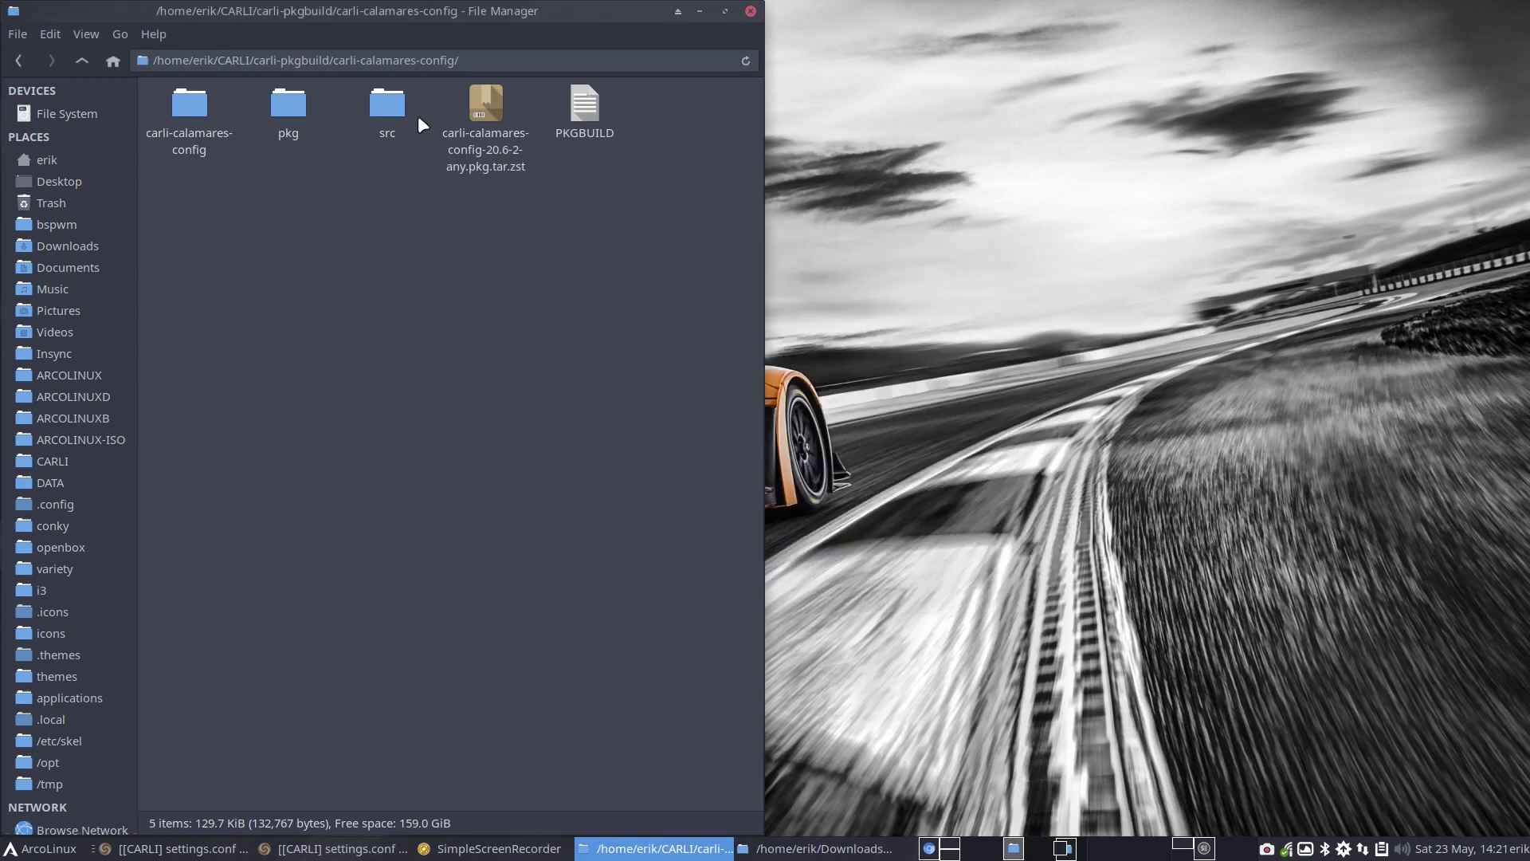
# Delete the carli-calamares-config, pkg and src build folders and move carli-calamares-config-20.6-2-any.pkg.tar.zst into CARLI/carli_repo/x86_64
pyautogui.click(183, 108)
pyautogui.click(184, 111)
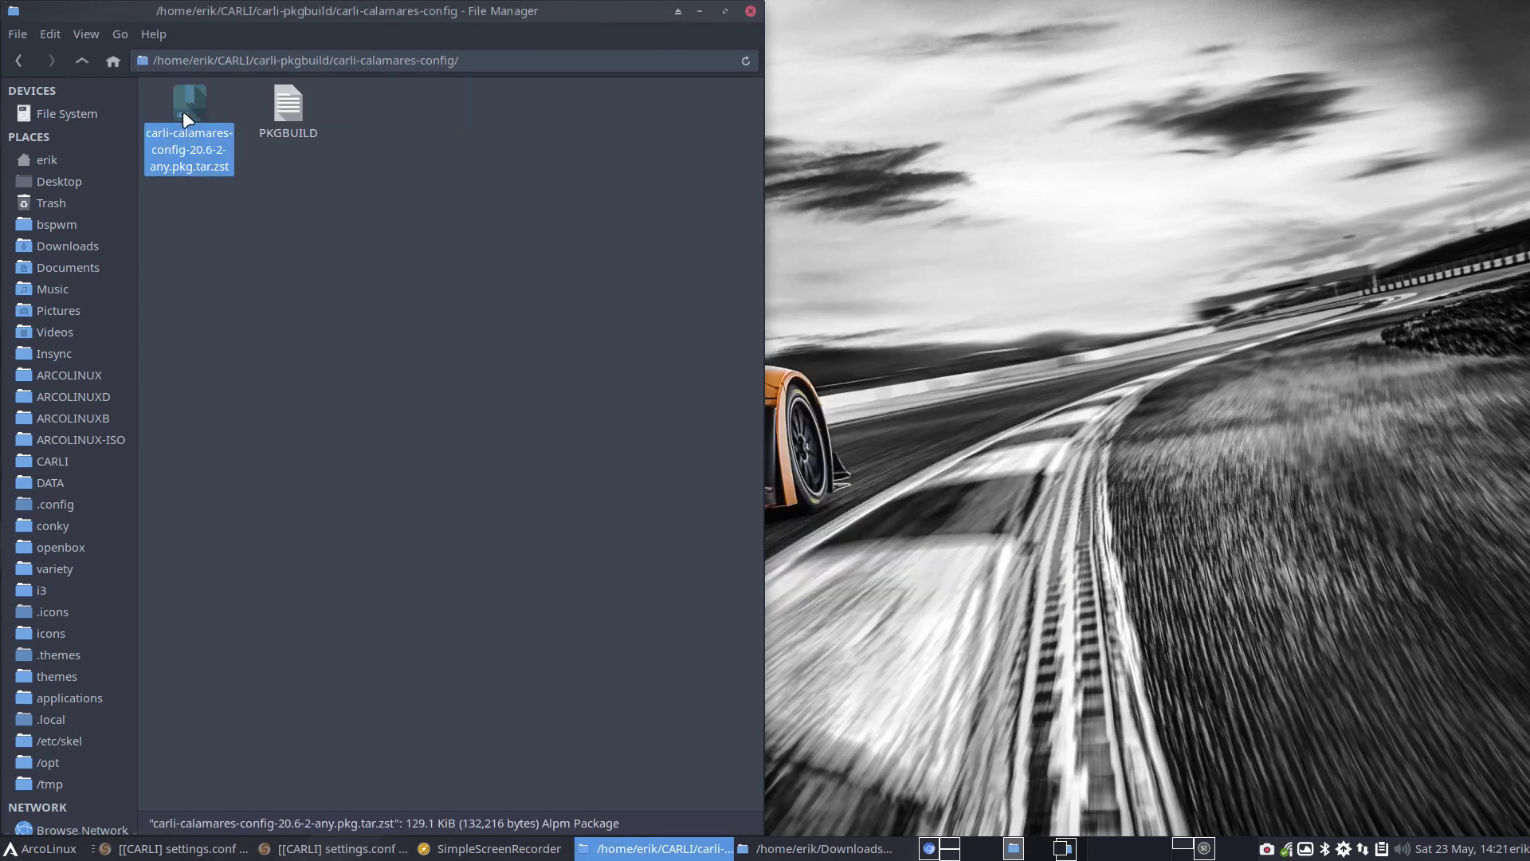
pyautogui.rightClick(184, 112)
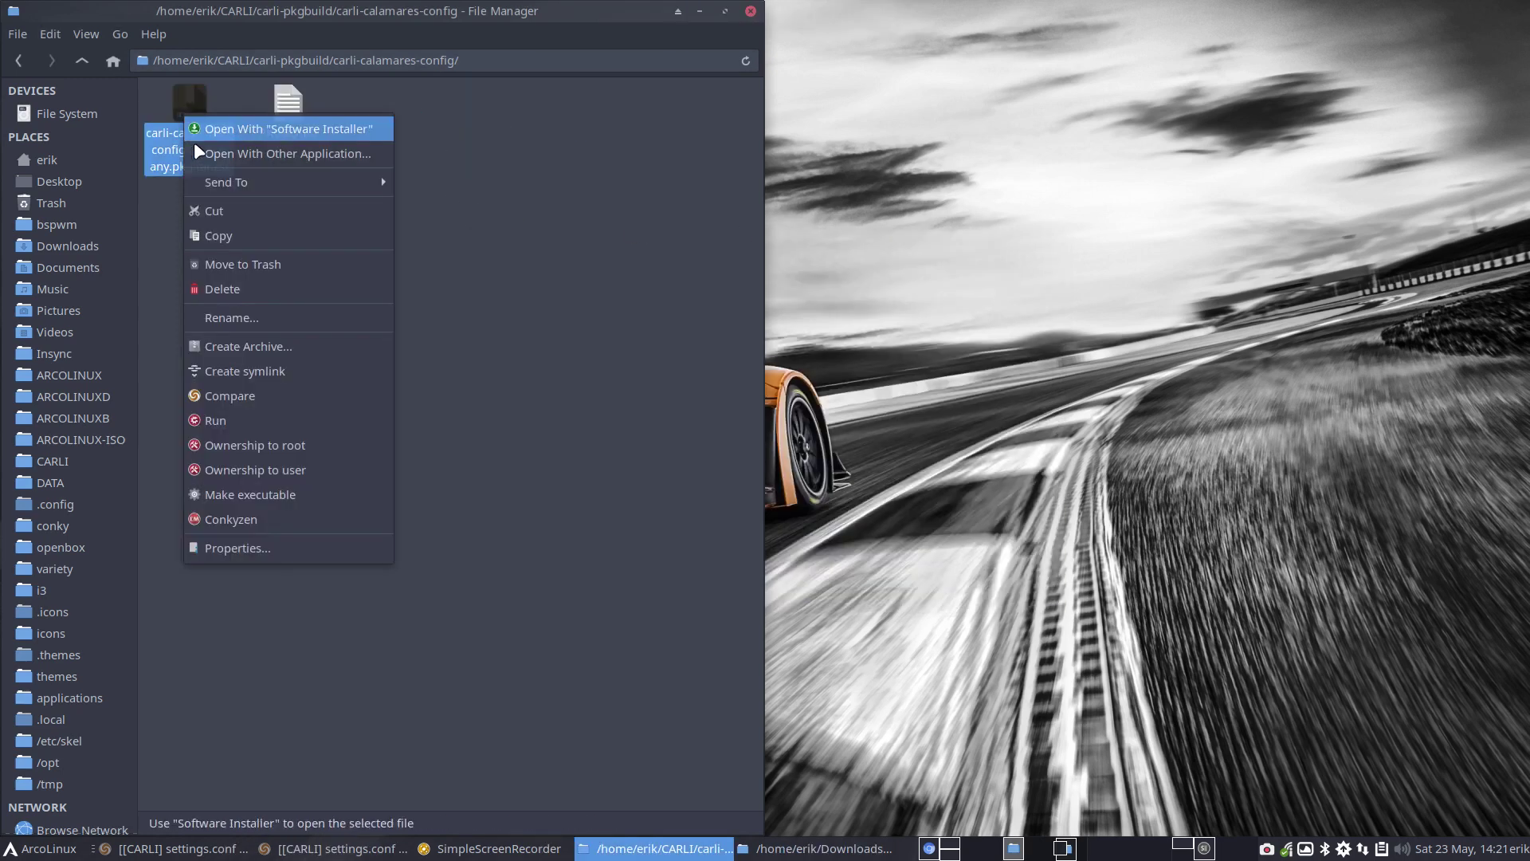
pyautogui.click(250, 210)
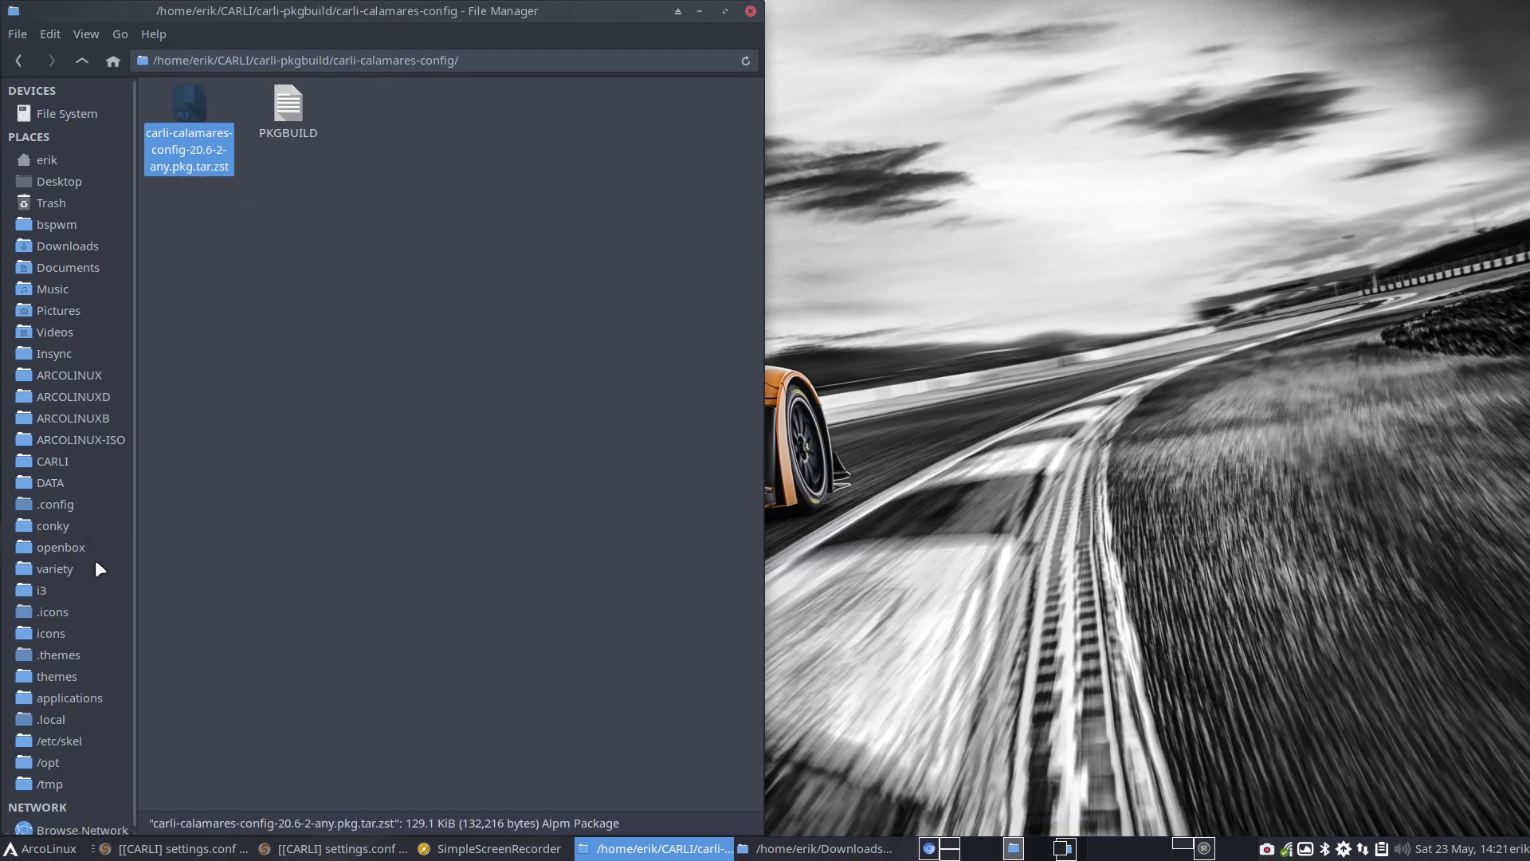
pyautogui.click(53, 461)
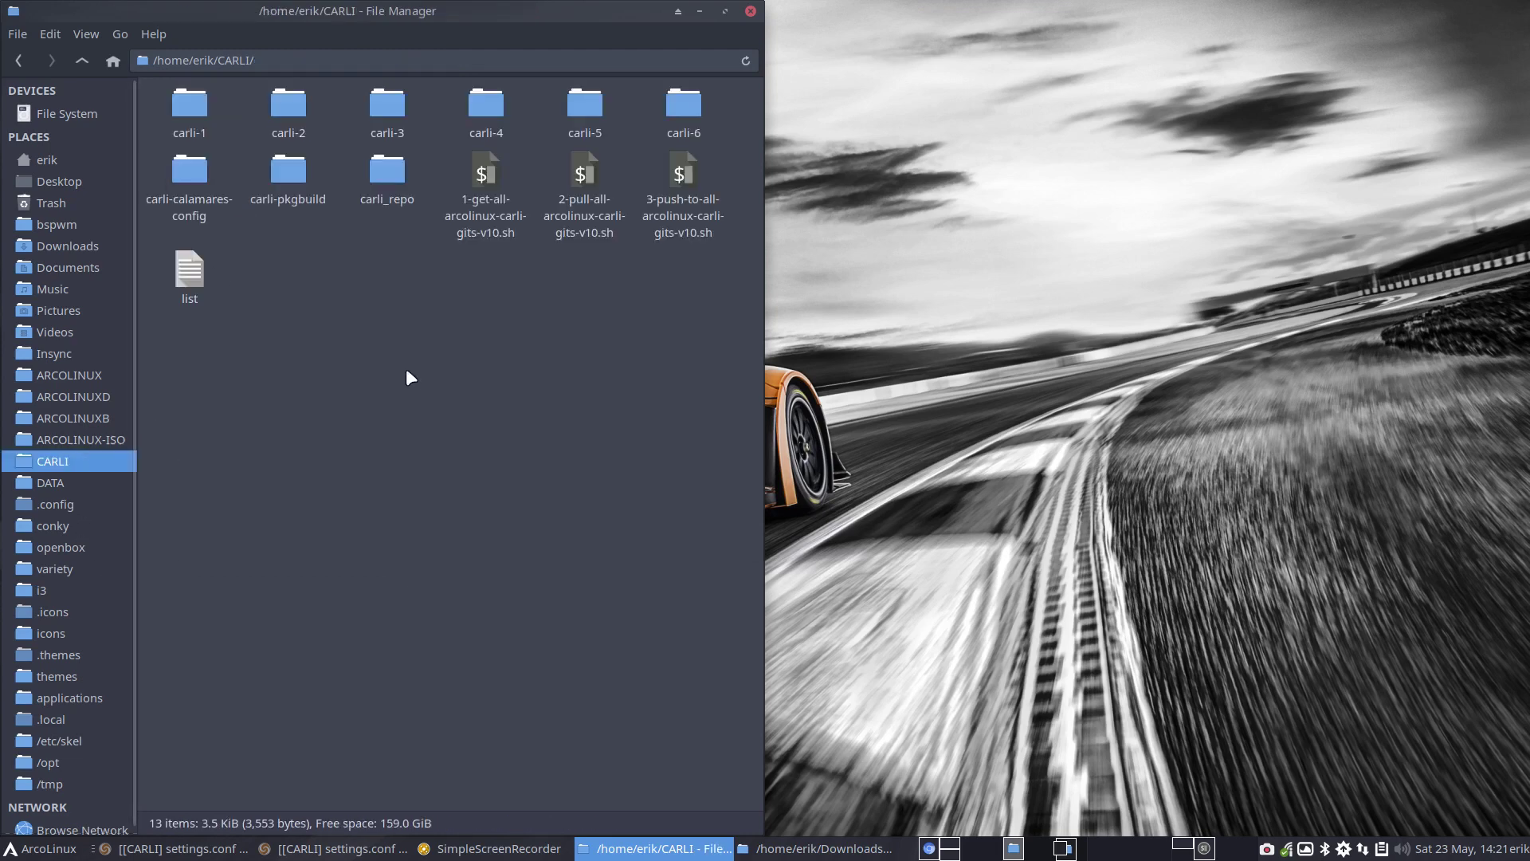
pyautogui.doubleClick(387, 172)
pyautogui.doubleClick(276, 105)
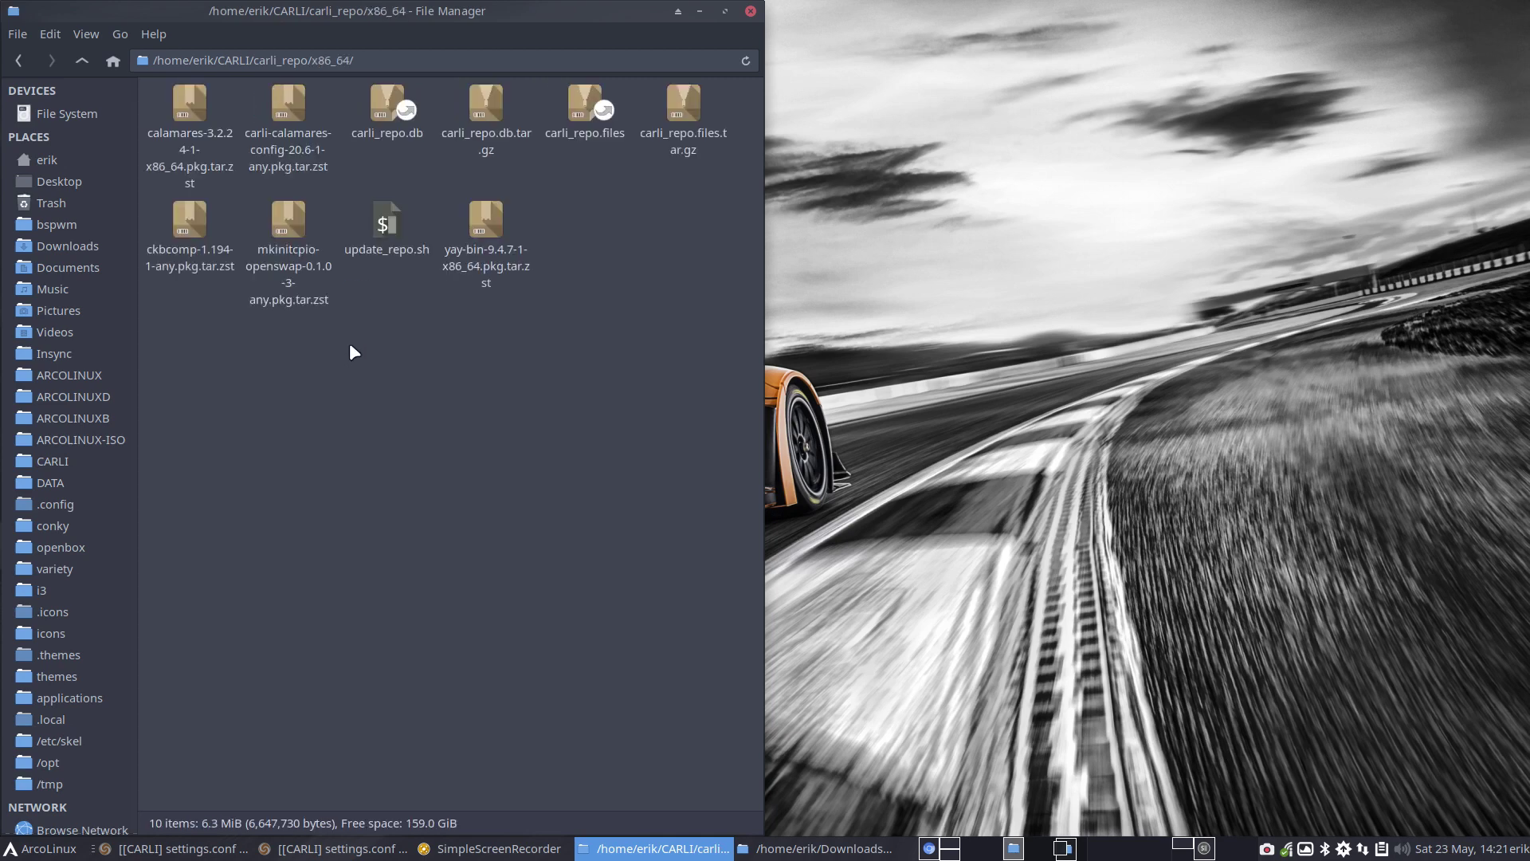
# Go up to the carli_repo folder, open a terminal there and run ./git-v2.sh to update the repository database
pyautogui.click(82, 59)
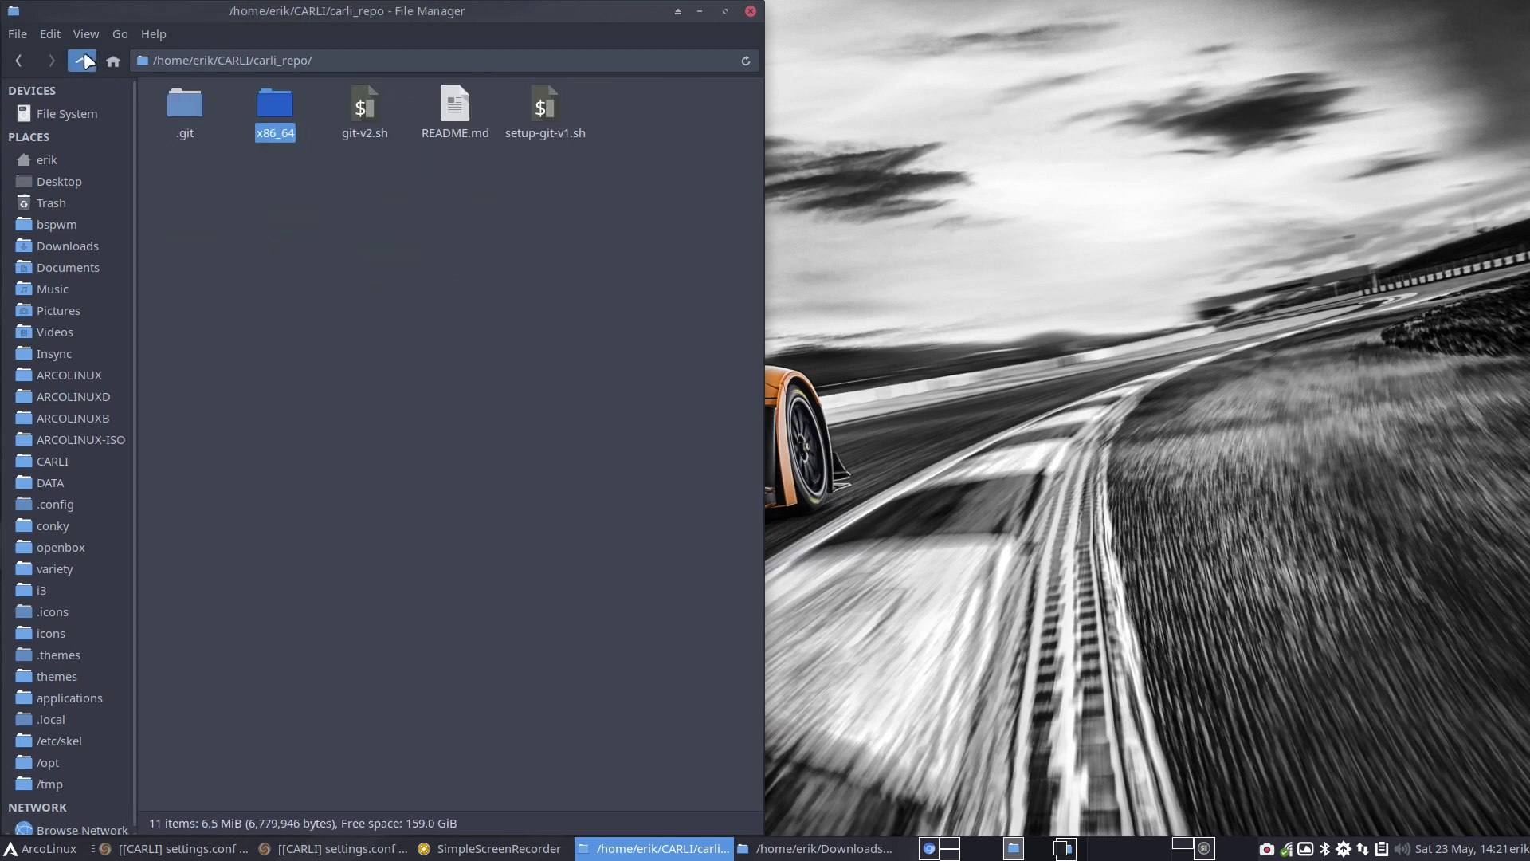
pyautogui.rightClick(285, 251)
pyautogui.click(380, 353)
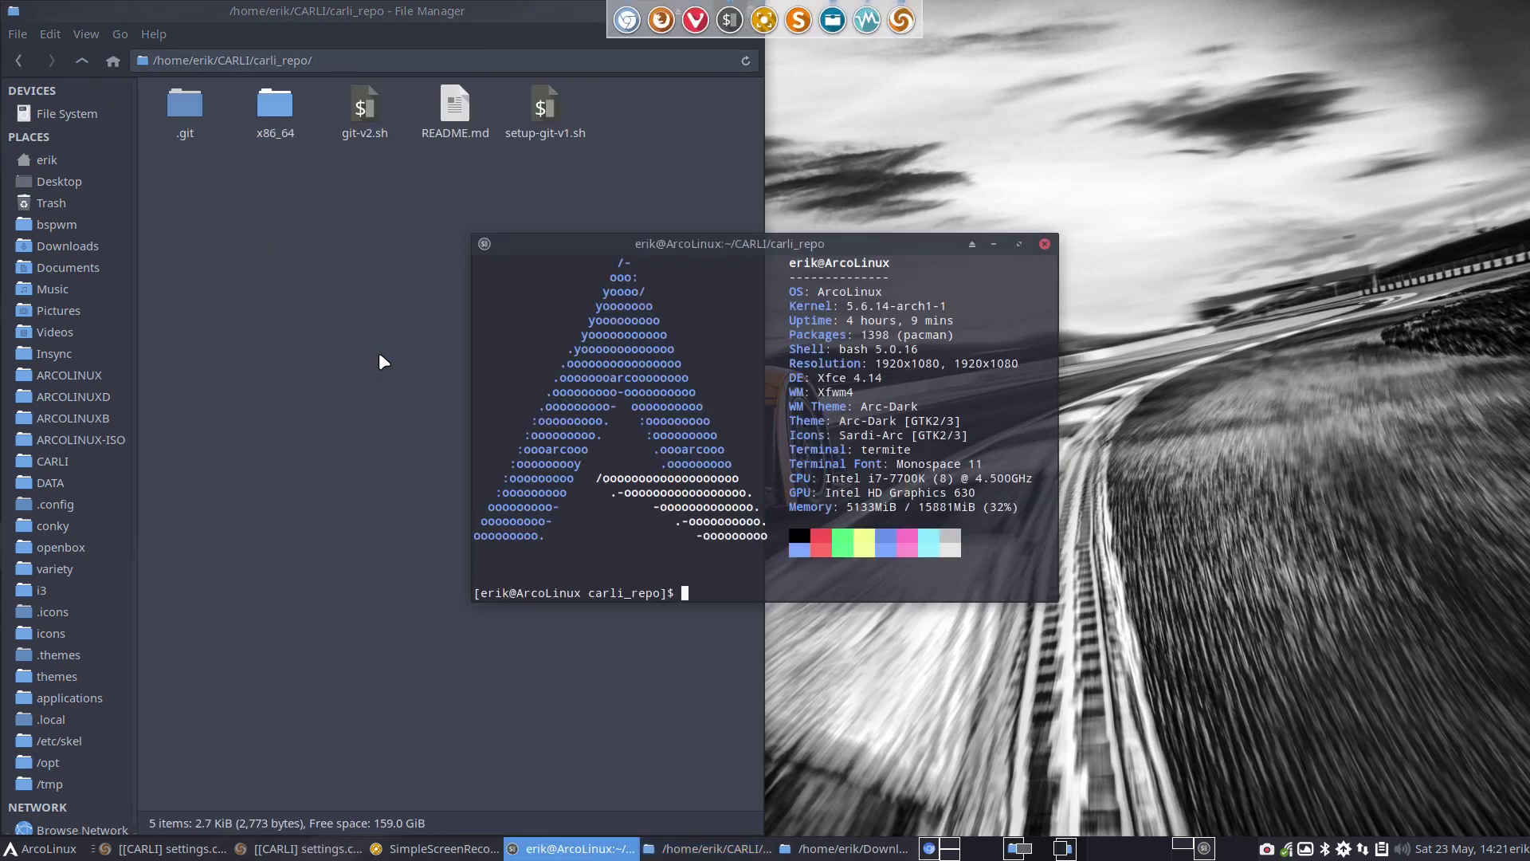
pyautogui.write('./git-v2.sh')
pyautogui.press('Return')
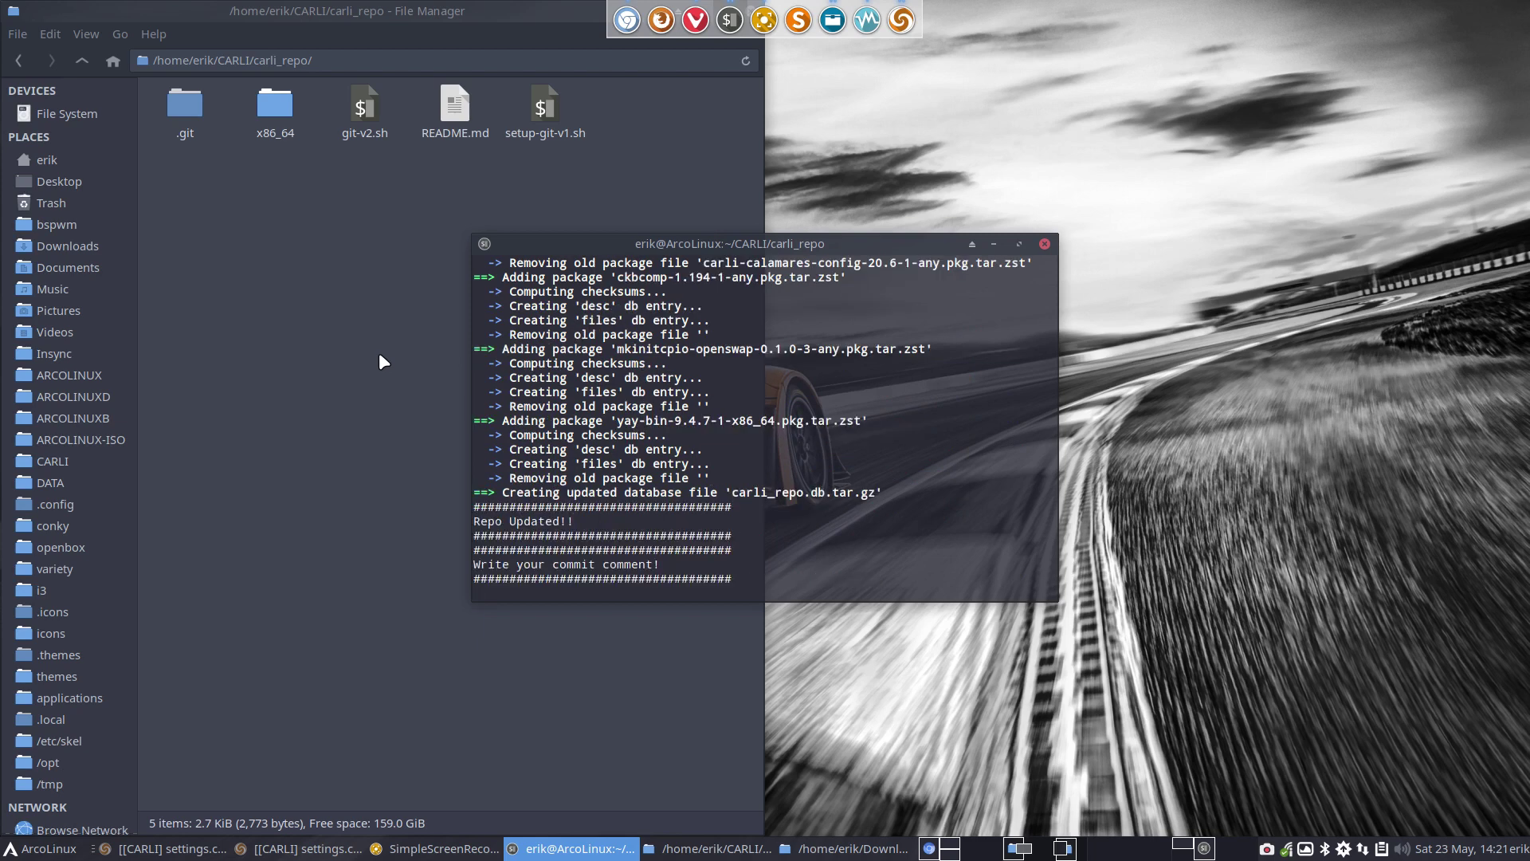
# Push the repository with the commit comment "carli calamares config added packages module", and close the terminal and the file manager window
pyautogui.write('carcli')
pyautogui.press('BackSpace')
pyautogui.press('BackSpace')
pyautogui.press('BackSpace')
pyautogui.press('BackSpace')
pyautogui.write('li calamares config added pa')
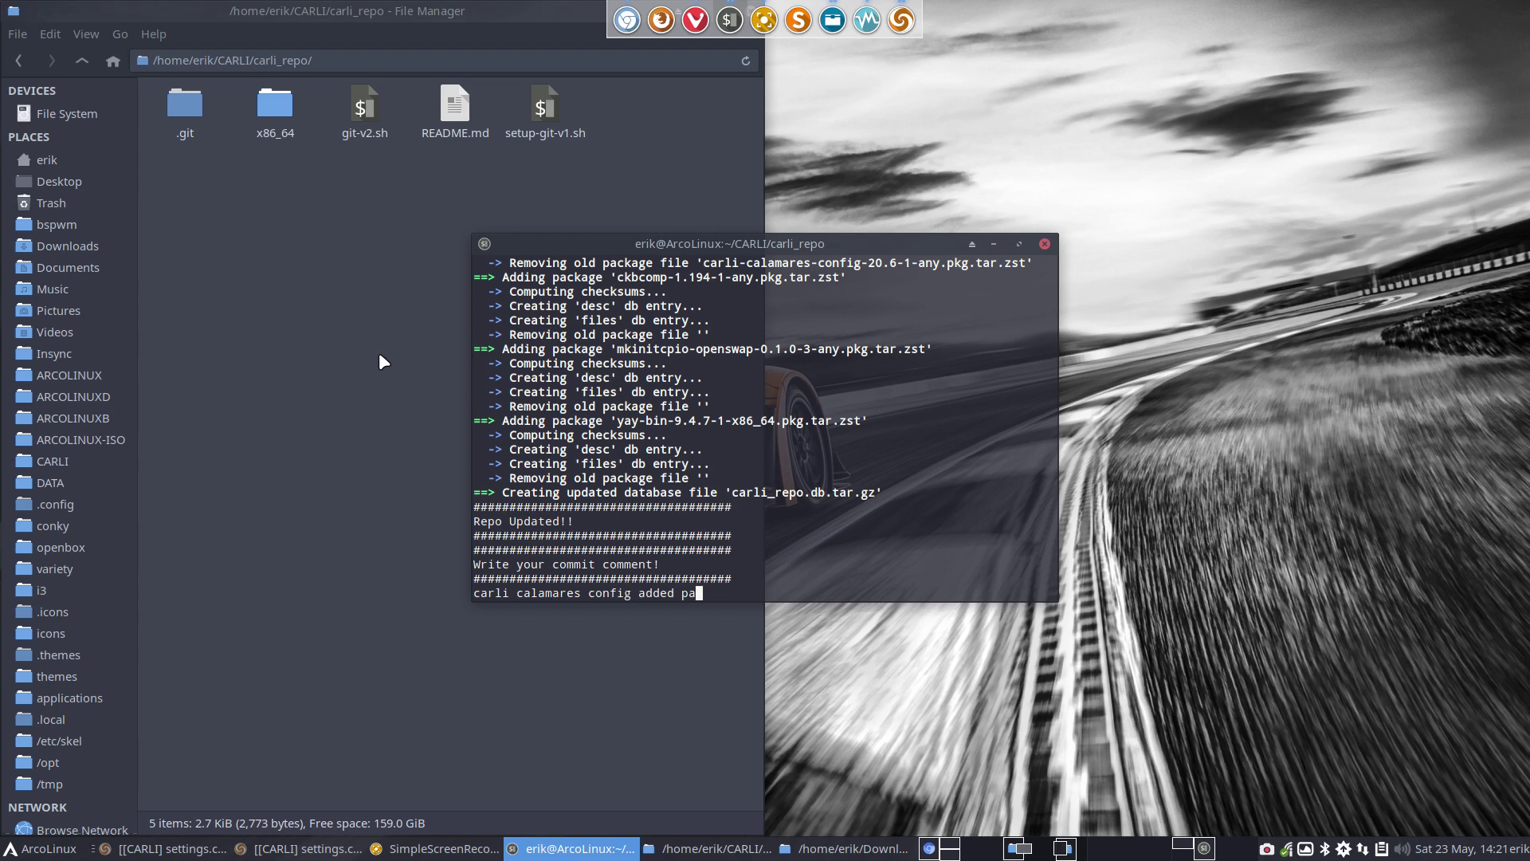
pyautogui.write('ckages module')
pyautogui.press('Return')
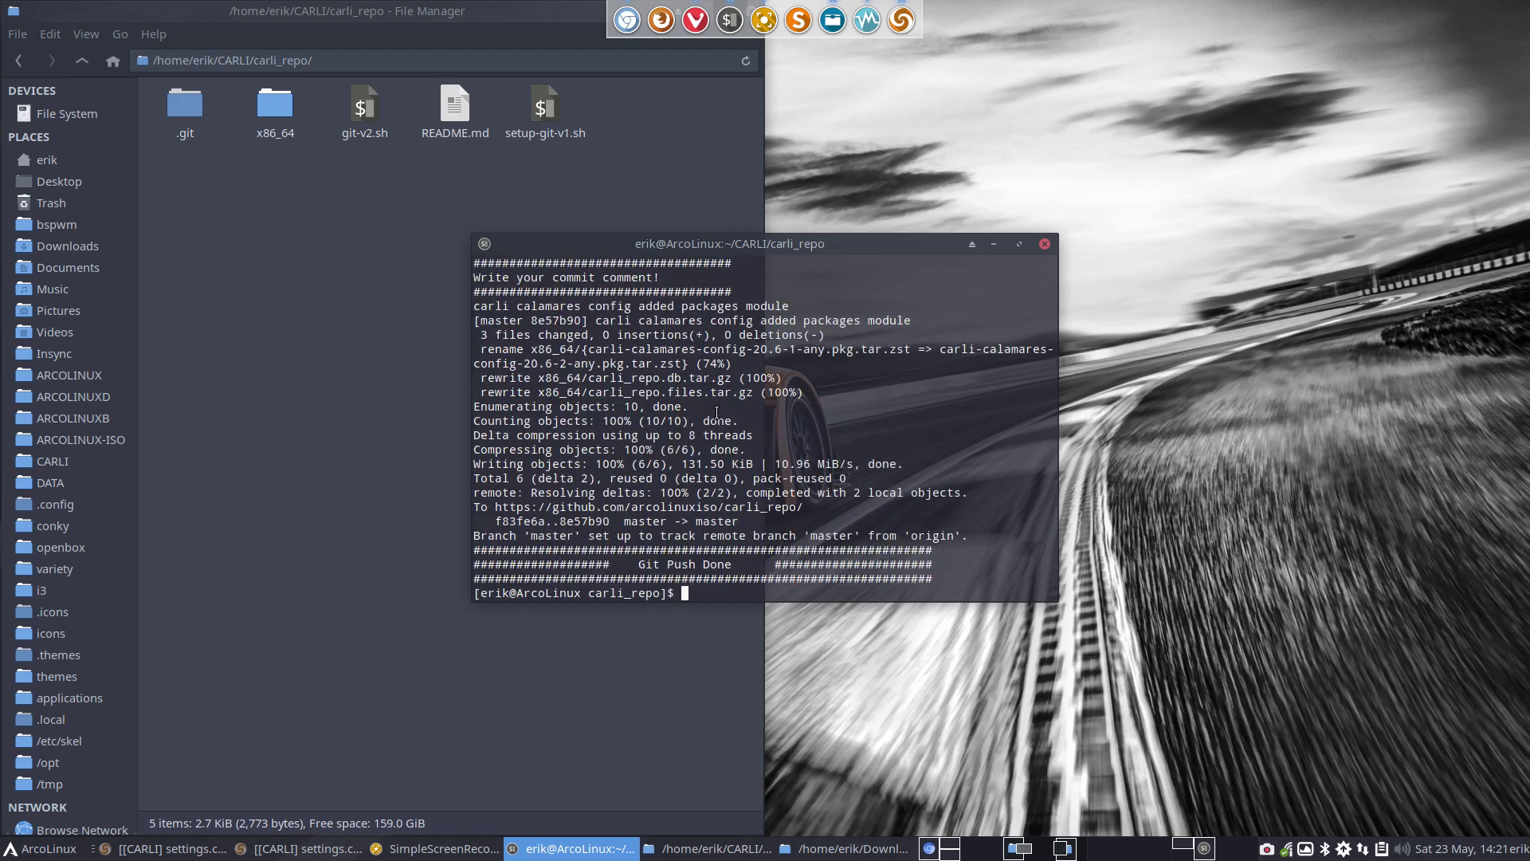
pyautogui.click(1044, 244)
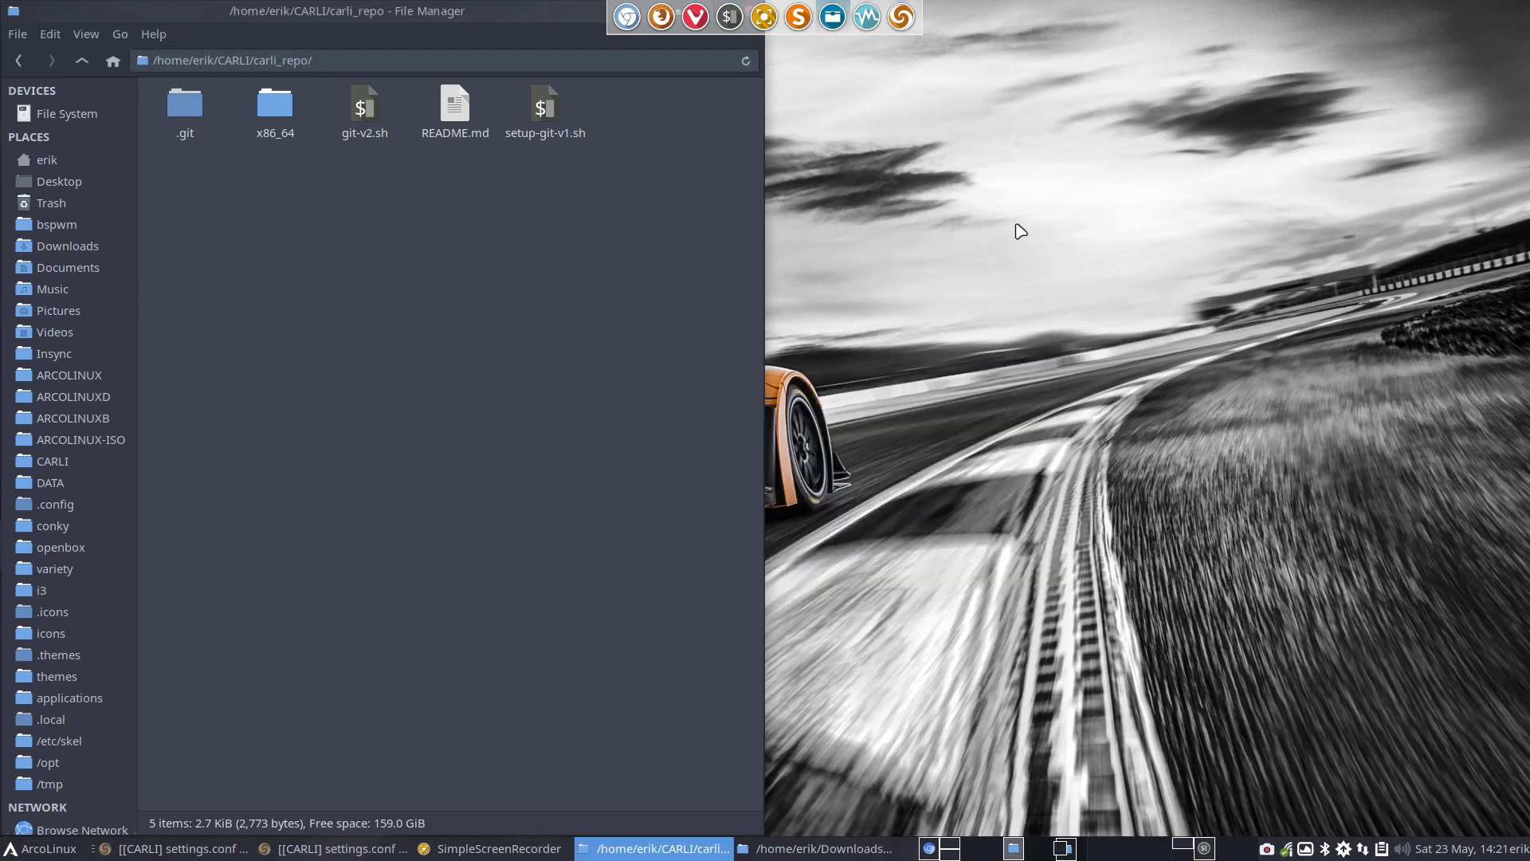
pyautogui.click(750, 11)
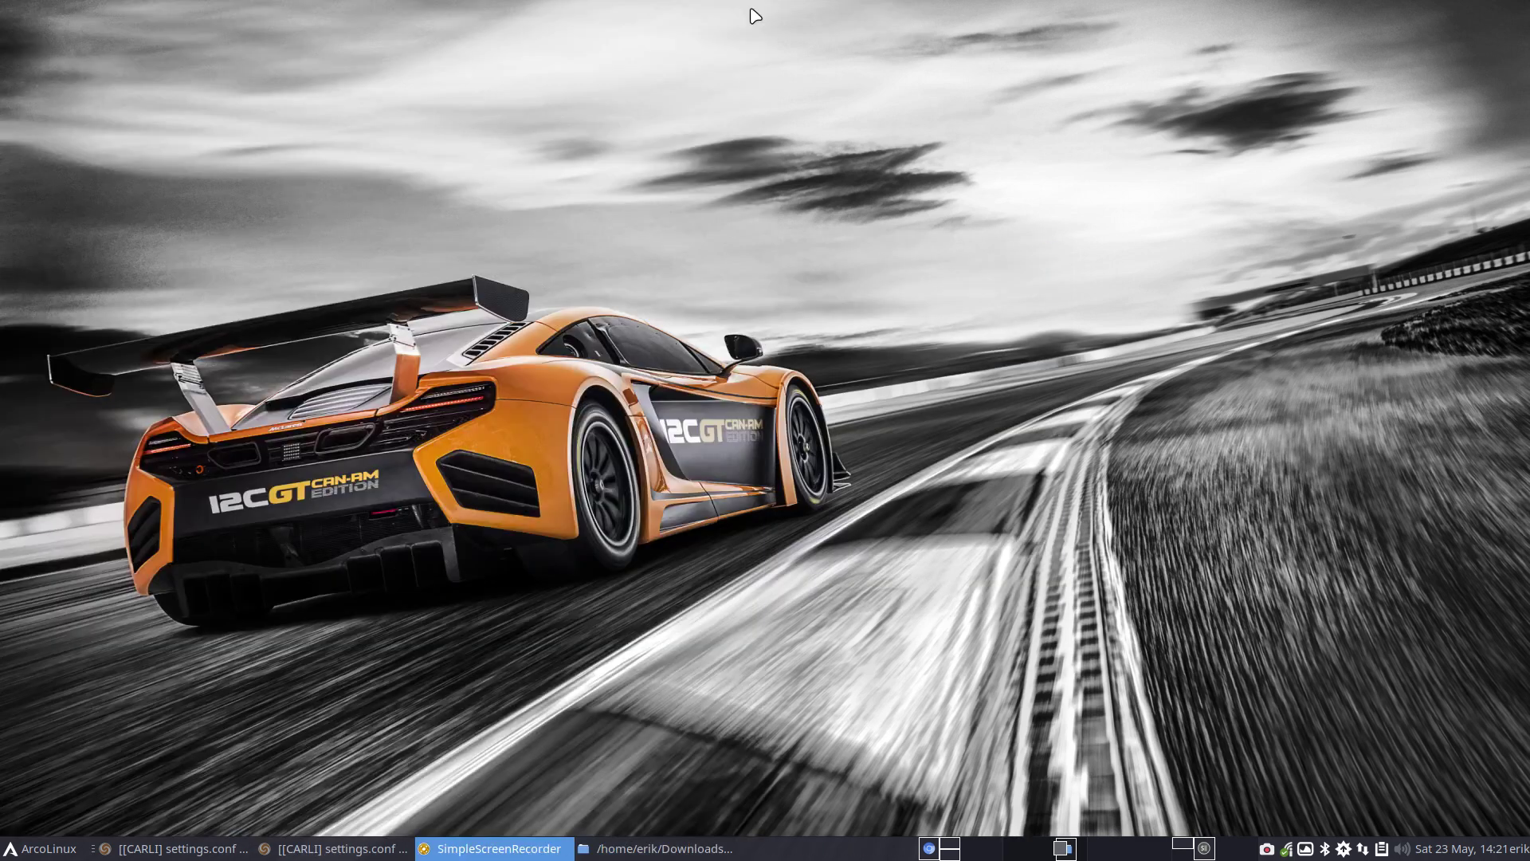